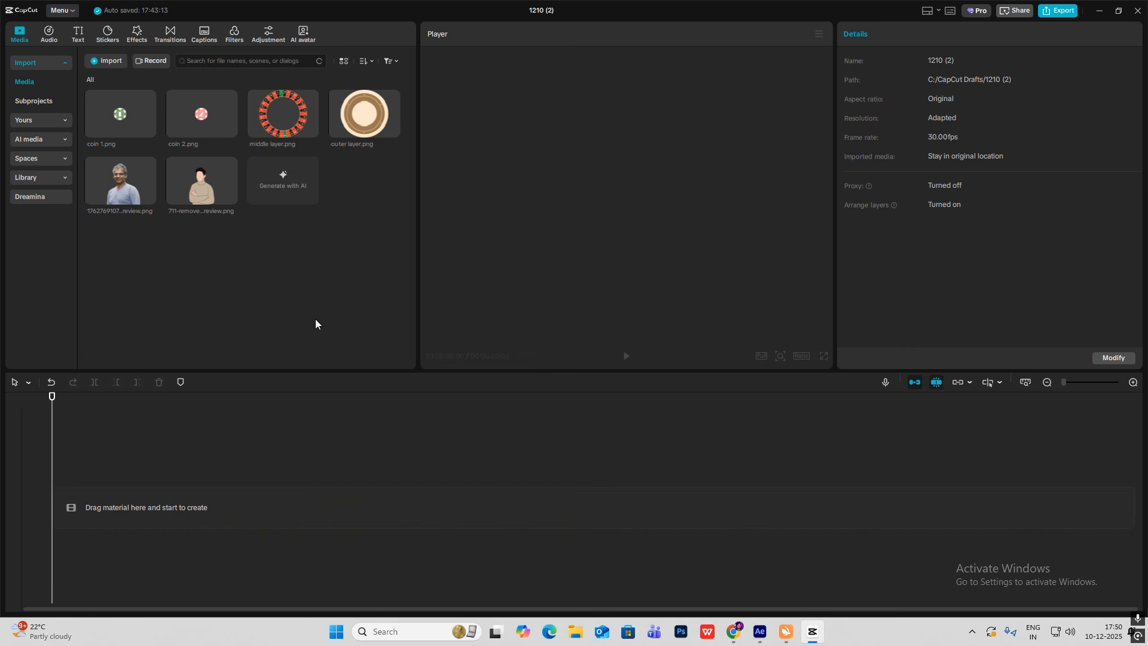
Add a default text clip at the start of the timeline and replace its text with a filled square symbol.
{"action": "left_click", "coordinate": [83, 35]}
{"action": "left_click_drag", "start_coordinate": [117, 77], "coordinate": [120, 472]}
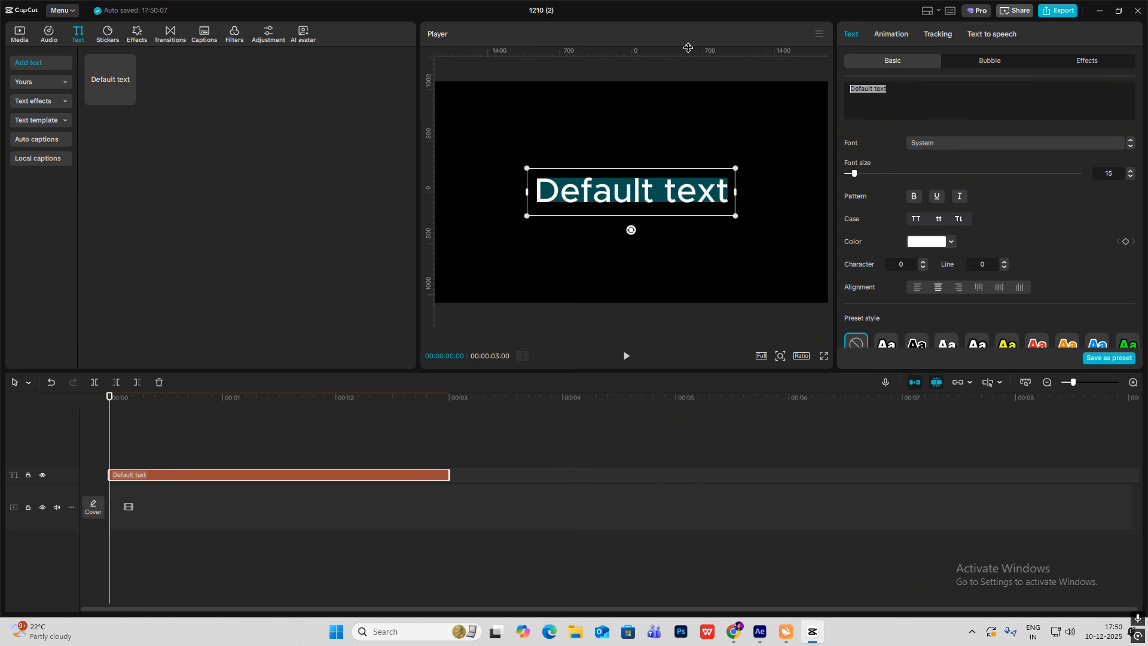
{"action": "key", "text": "super+period"}
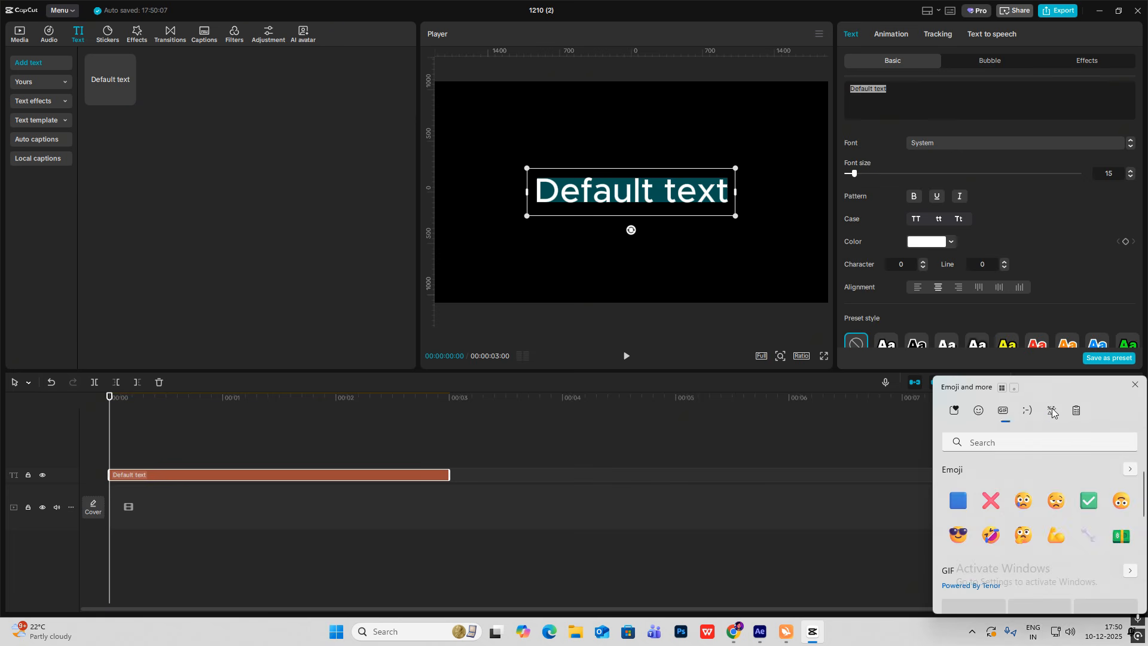
{"action": "left_click", "coordinate": [1055, 415]}
{"action": "left_click", "coordinate": [958, 471]}
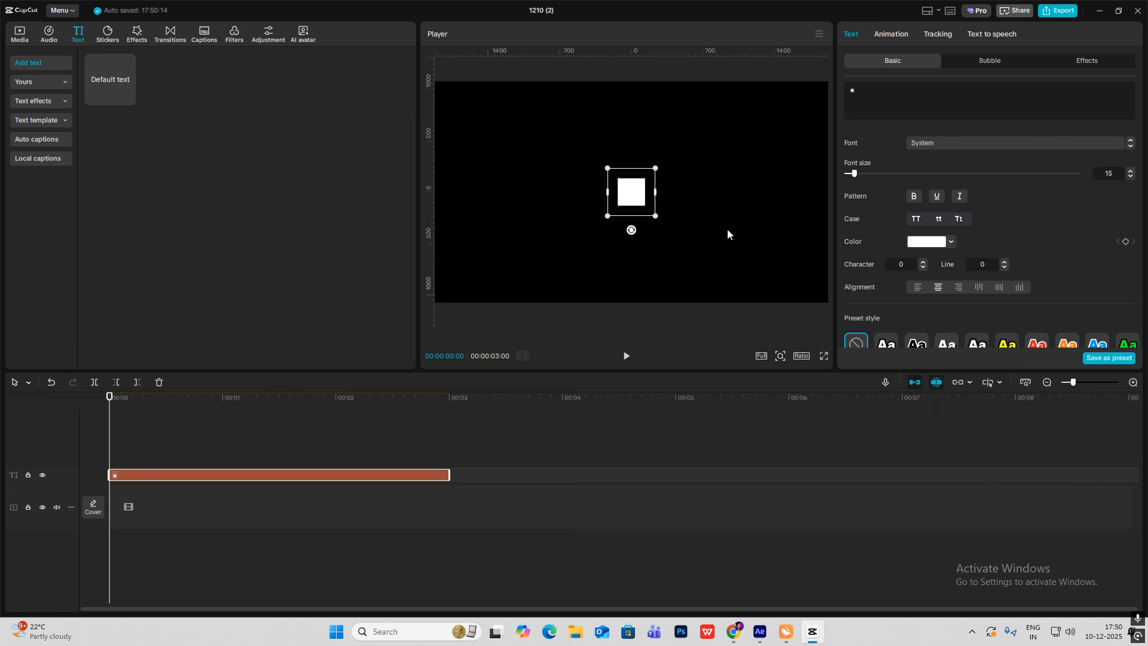
Set the canvas ratio to 9:16 and enlarge the white square to font size 300, scaled up to fill the frame.
{"action": "left_click", "coordinate": [804, 357]}
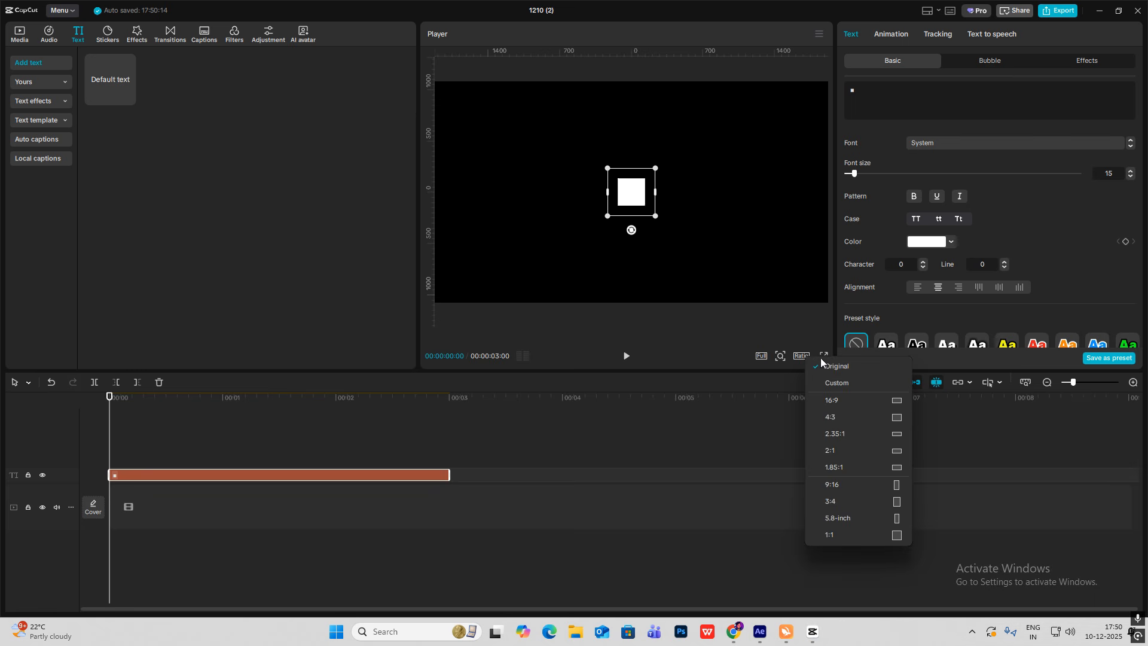
{"action": "left_click", "coordinate": [848, 483]}
{"action": "left_click_drag", "start_coordinate": [854, 173], "coordinate": [1083, 177]}
{"action": "scroll", "coordinate": [912, 233], "scroll_direction": "down", "scroll_amount": 5}
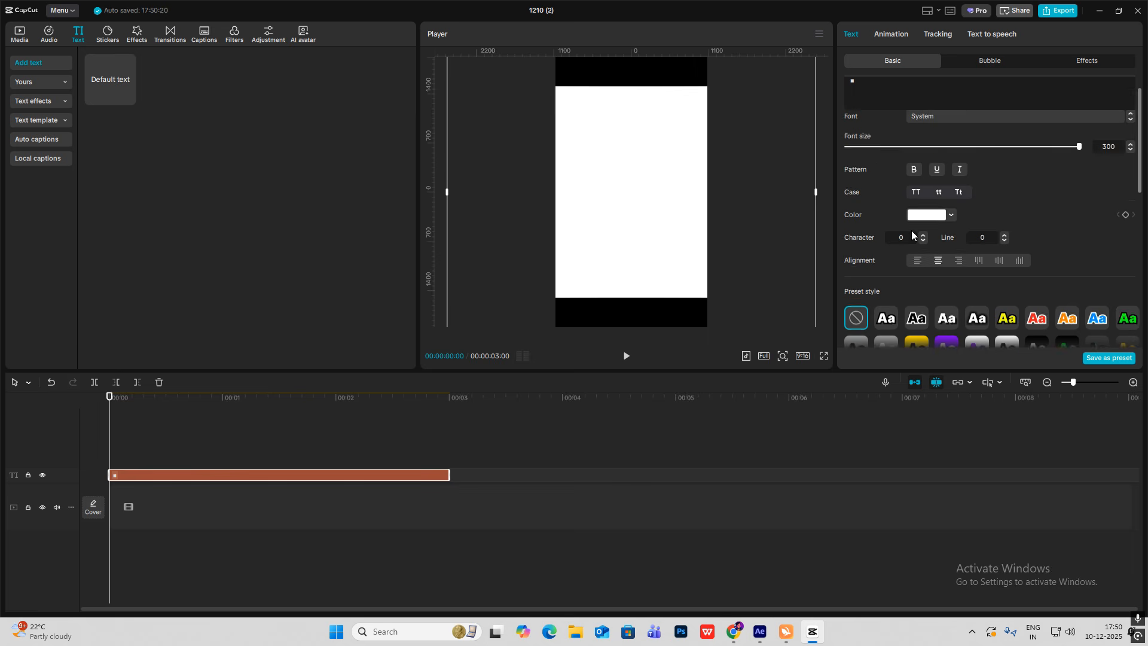
{"action": "left_click_drag", "start_coordinate": [887, 262], "coordinate": [904, 263]}
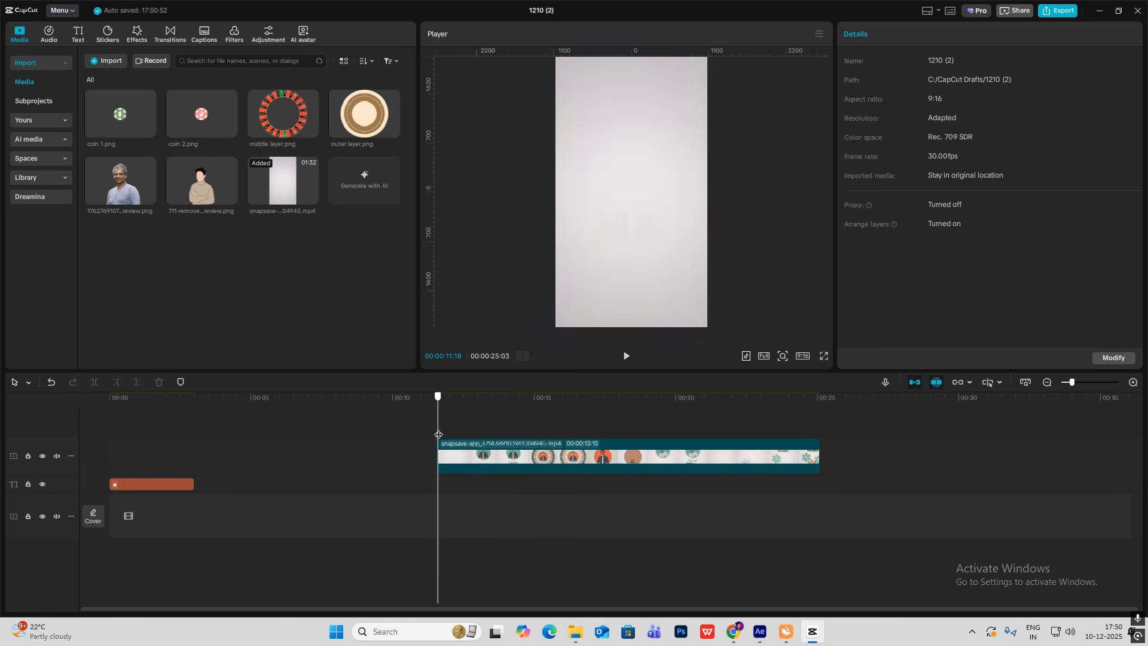
Add another text clip at the timeline start, above the other tracks, and replace its text with a filled circle symbol.
{"action": "left_click_drag", "start_coordinate": [472, 440], "coordinate": [488, 427]}
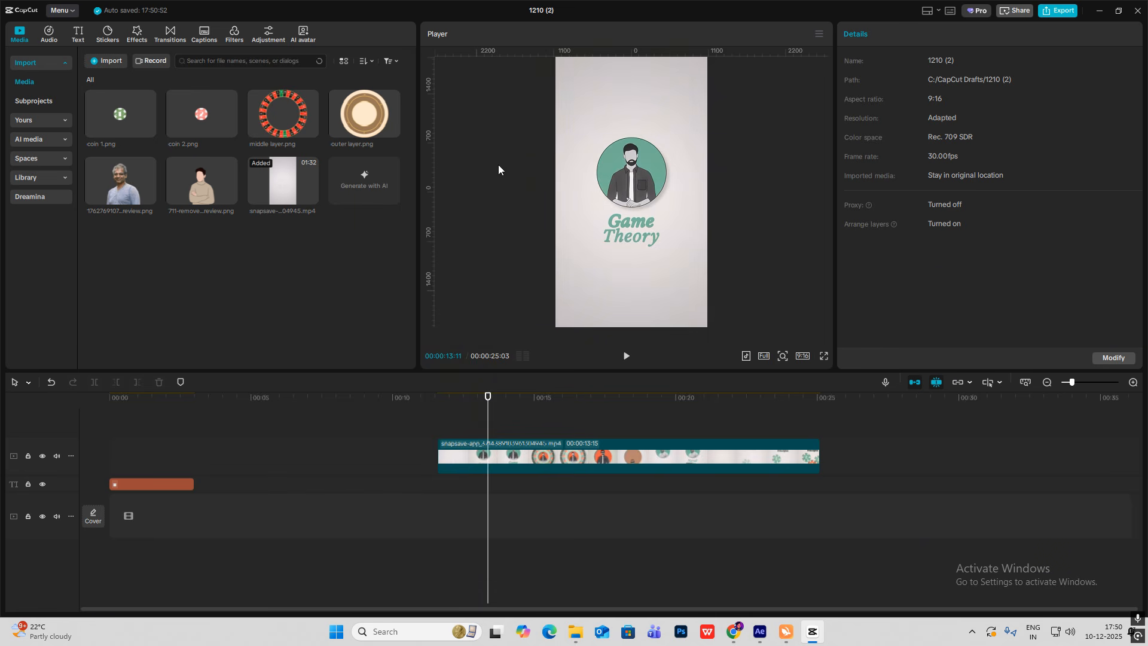
{"action": "left_click", "coordinate": [81, 38]}
{"action": "left_click_drag", "start_coordinate": [110, 80], "coordinate": [111, 460]}
{"action": "left_click", "coordinate": [138, 431]}
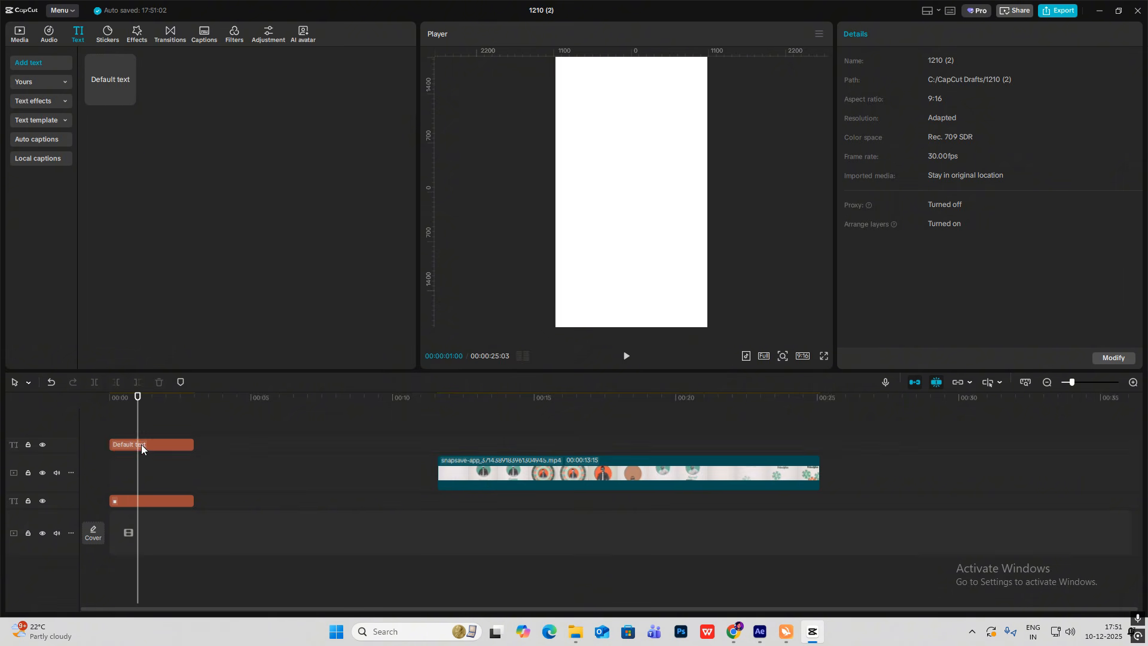
{"action": "left_click", "coordinate": [141, 444]}
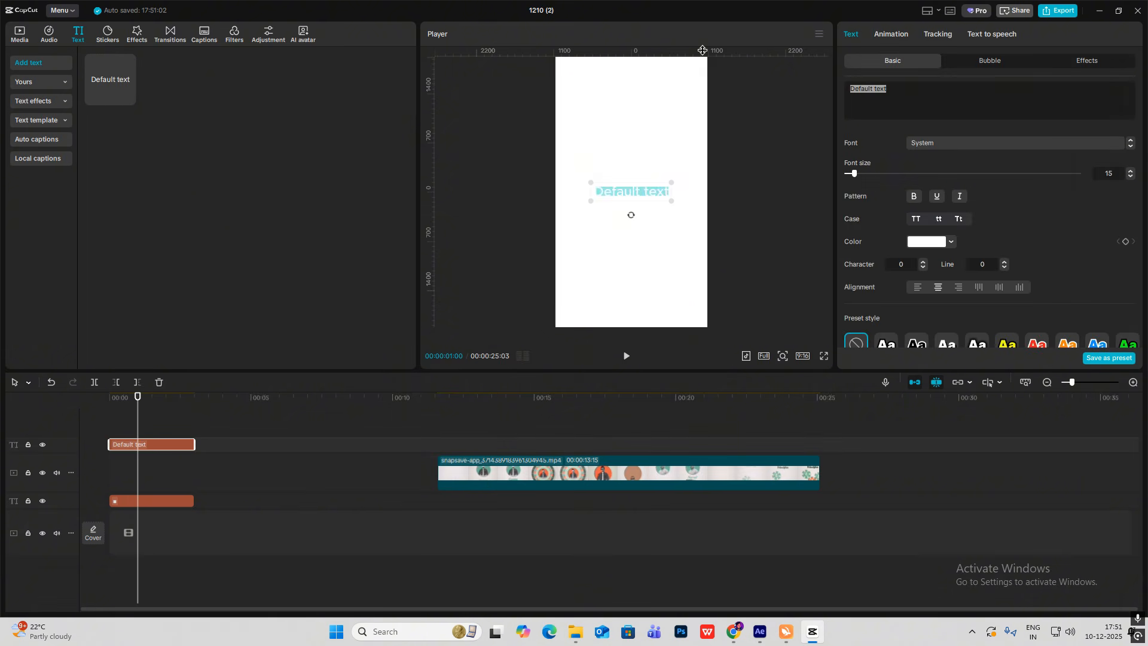
{"action": "key", "text": "super+period"}
{"action": "left_click", "coordinate": [971, 134]}
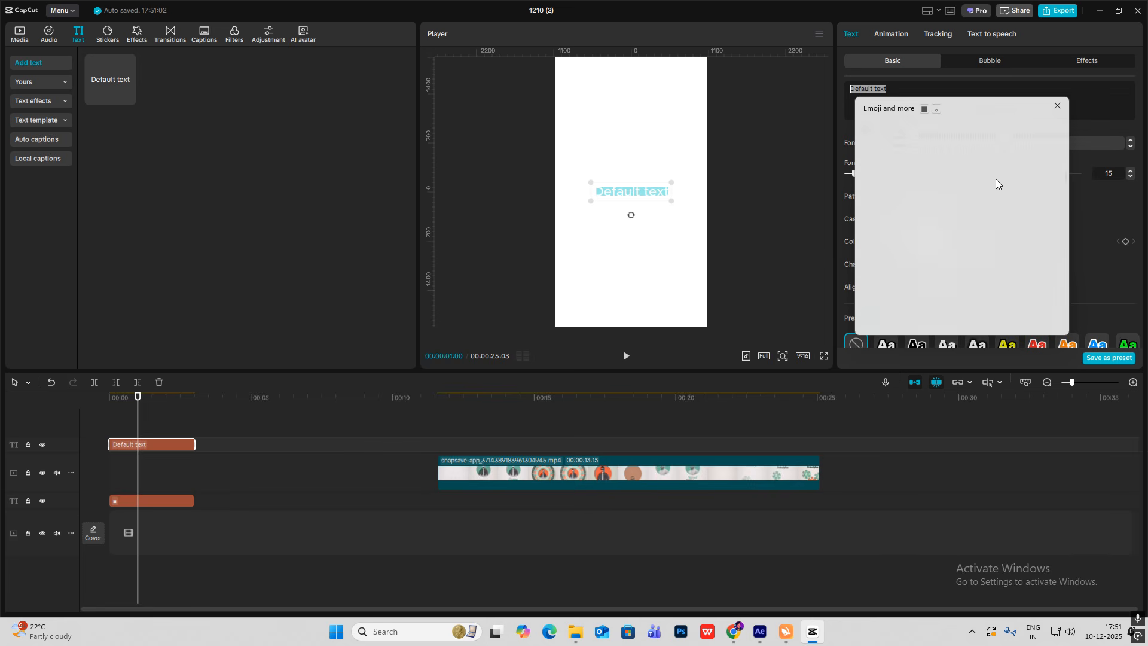
{"action": "left_click", "coordinate": [978, 199]}
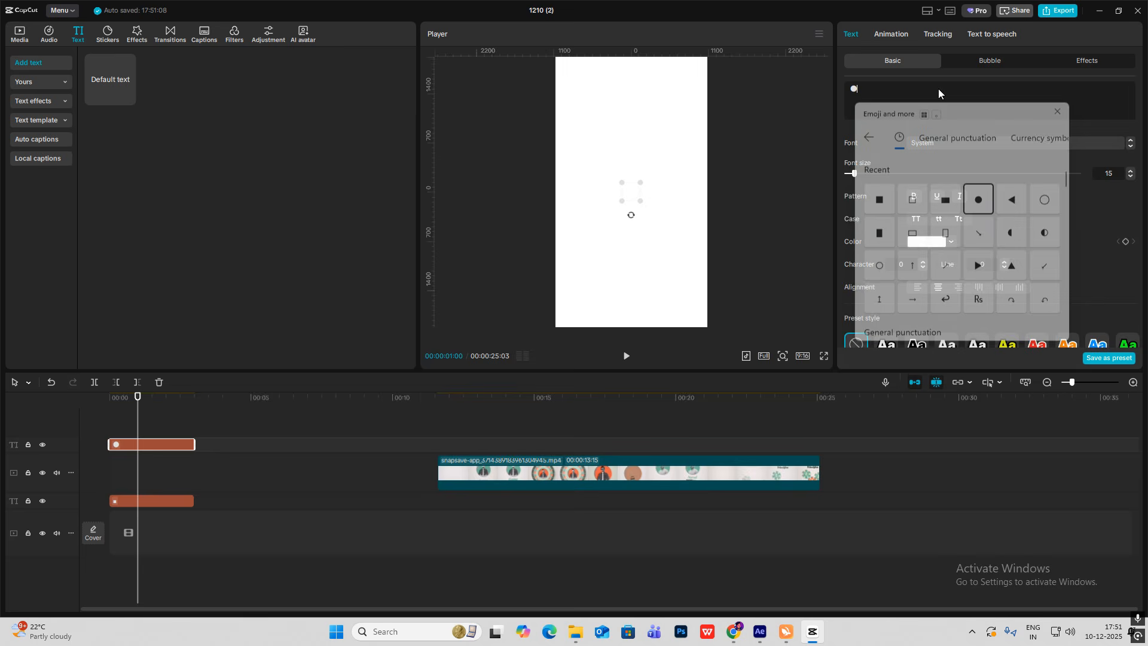
Color the circle symbol light green and enlarge it to a font size of about 105.
{"action": "left_click", "coordinate": [486, 438]}
{"action": "left_click", "coordinate": [431, 437]}
{"action": "left_click", "coordinate": [119, 438]}
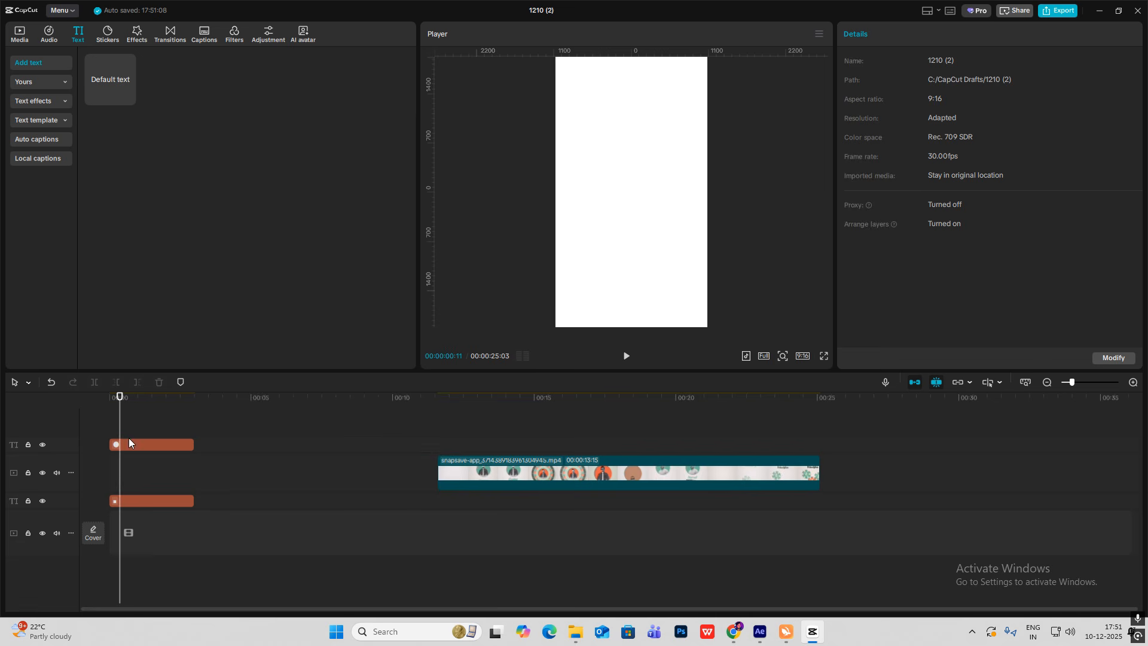
{"action": "left_click", "coordinate": [129, 442]}
{"action": "left_click", "coordinate": [933, 245]}
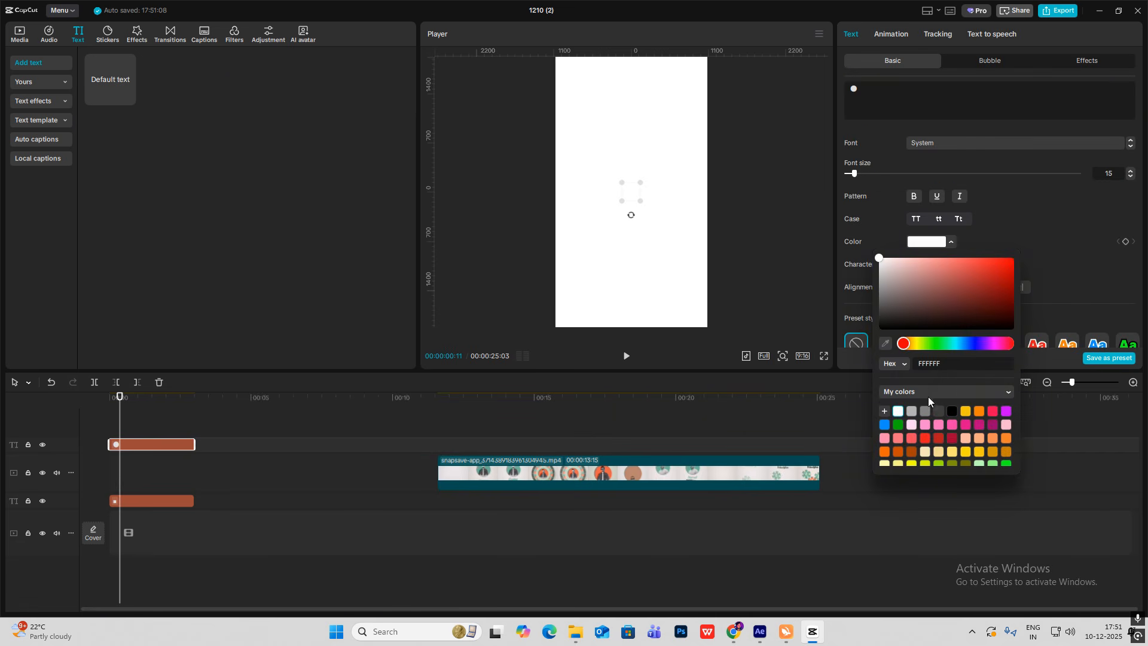
{"action": "scroll", "coordinate": [987, 441], "scroll_direction": "down", "scroll_amount": 2}
{"action": "scroll", "coordinate": [988, 441], "scroll_direction": "up", "scroll_amount": 2}
{"action": "left_click", "coordinate": [898, 425]}
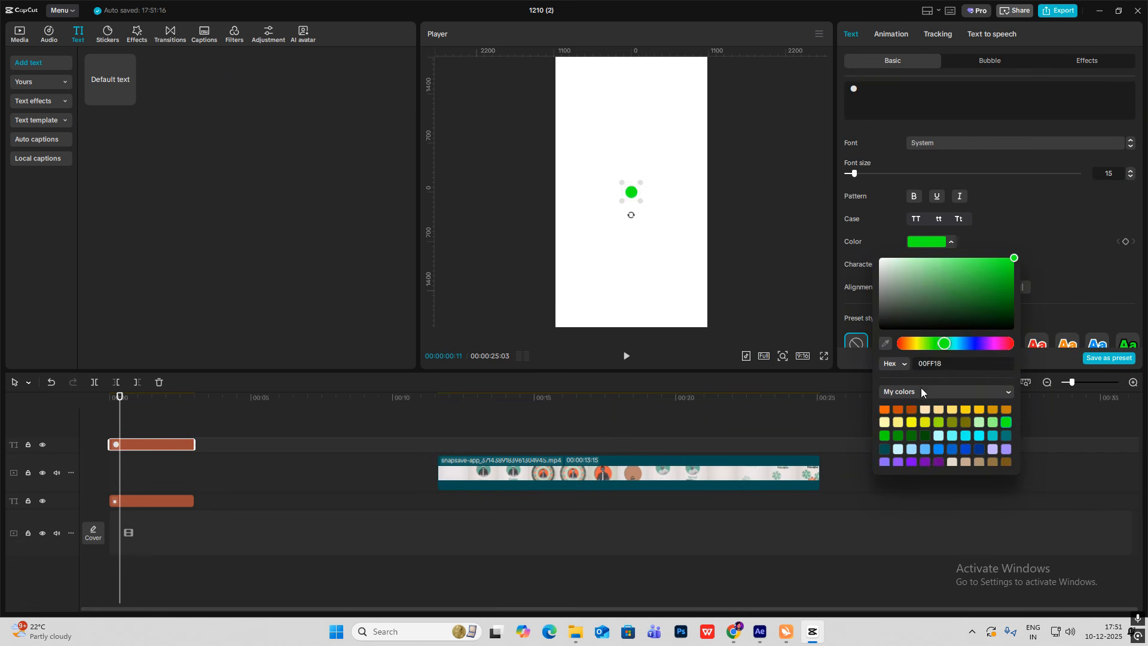
{"action": "left_click", "coordinate": [993, 423]}
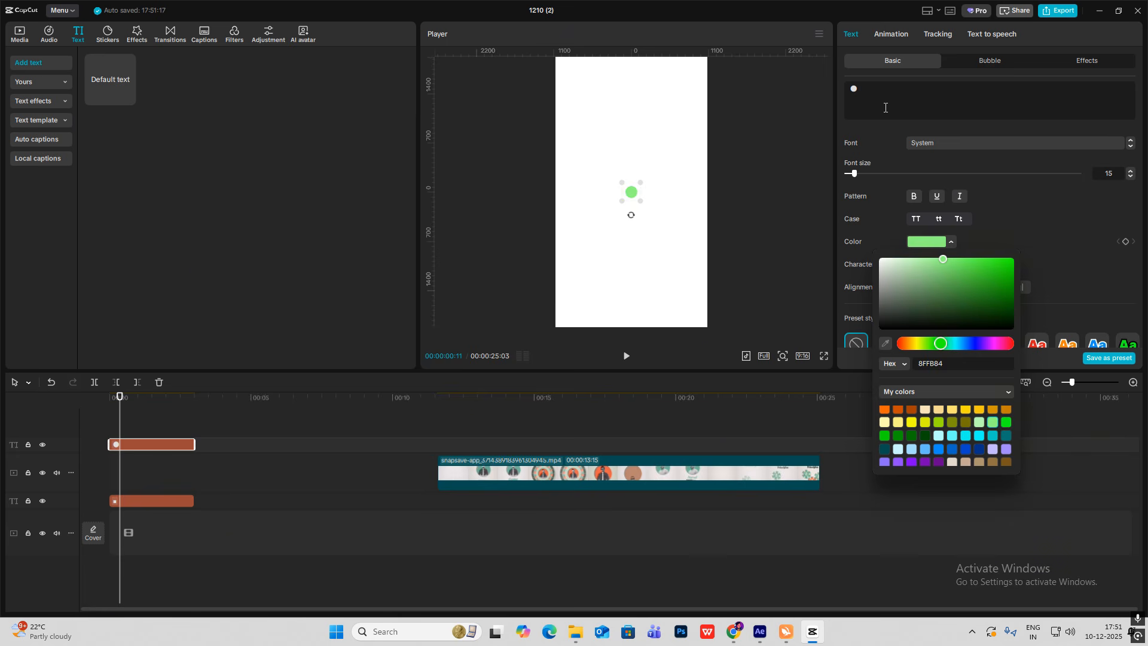
{"action": "left_click_drag", "start_coordinate": [854, 173], "coordinate": [926, 186]}
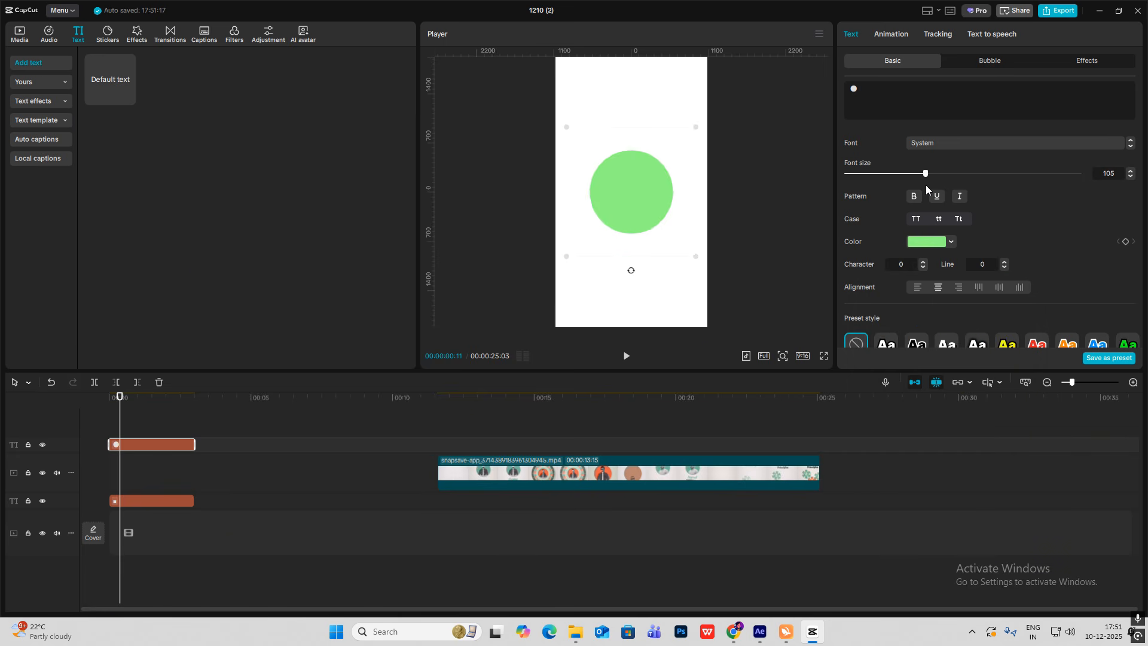
Place the illustrated man's image on a top track at 00:00:00:00, scale it to about 54% and lower it to about Y -21.
{"action": "left_click", "coordinate": [107, 403]}
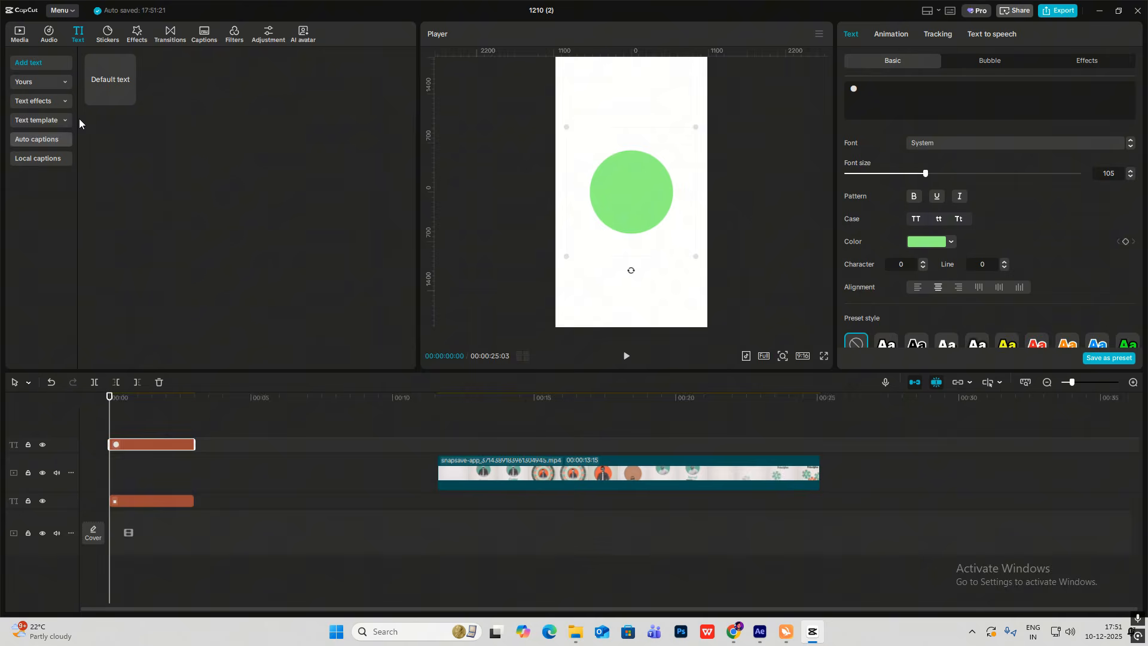
{"action": "left_click", "coordinate": [19, 33]}
{"action": "left_click_drag", "start_coordinate": [200, 183], "coordinate": [207, 403]}
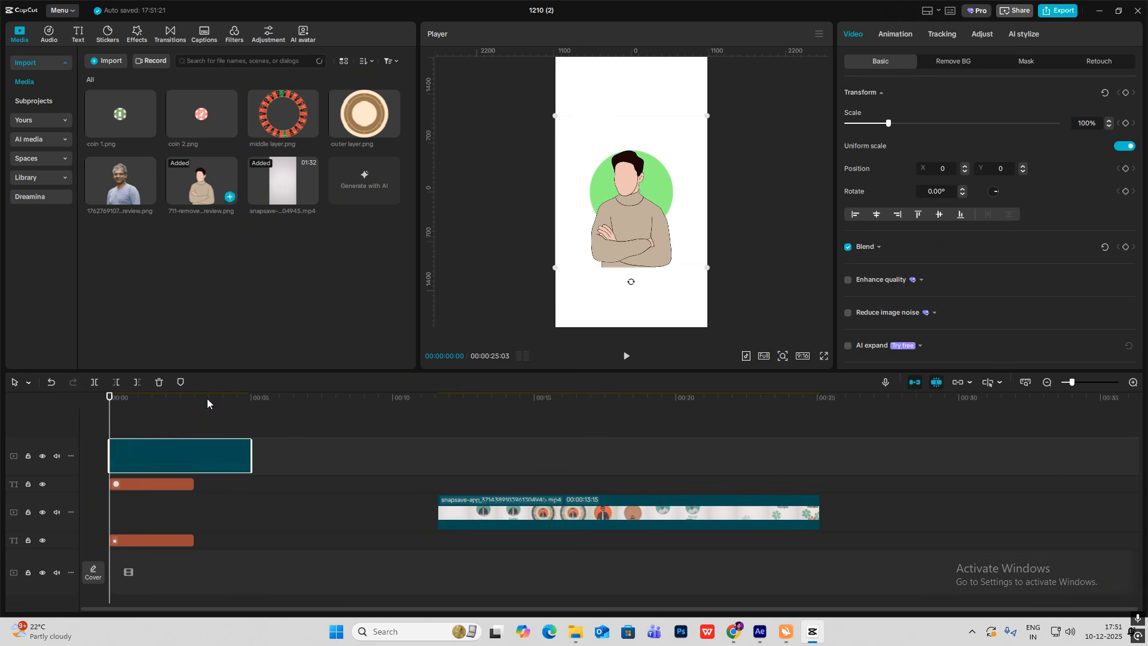
{"action": "left_click_drag", "start_coordinate": [711, 119], "coordinate": [670, 191]}
{"action": "scroll", "coordinate": [655, 248], "scroll_direction": "up", "scroll_amount": 5}
{"action": "left_click_drag", "start_coordinate": [655, 252], "coordinate": [654, 257]}
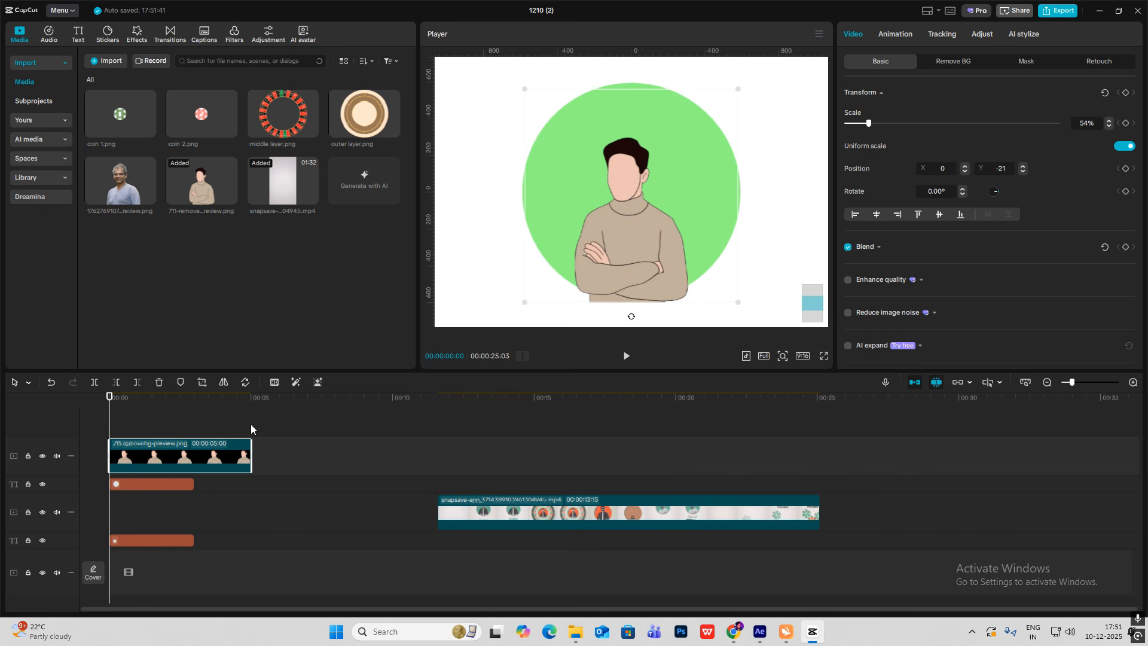
Apply a circle mask about 488 wide to the man's image and align its lower edge with the green circle.
{"action": "left_click", "coordinate": [1018, 64]}
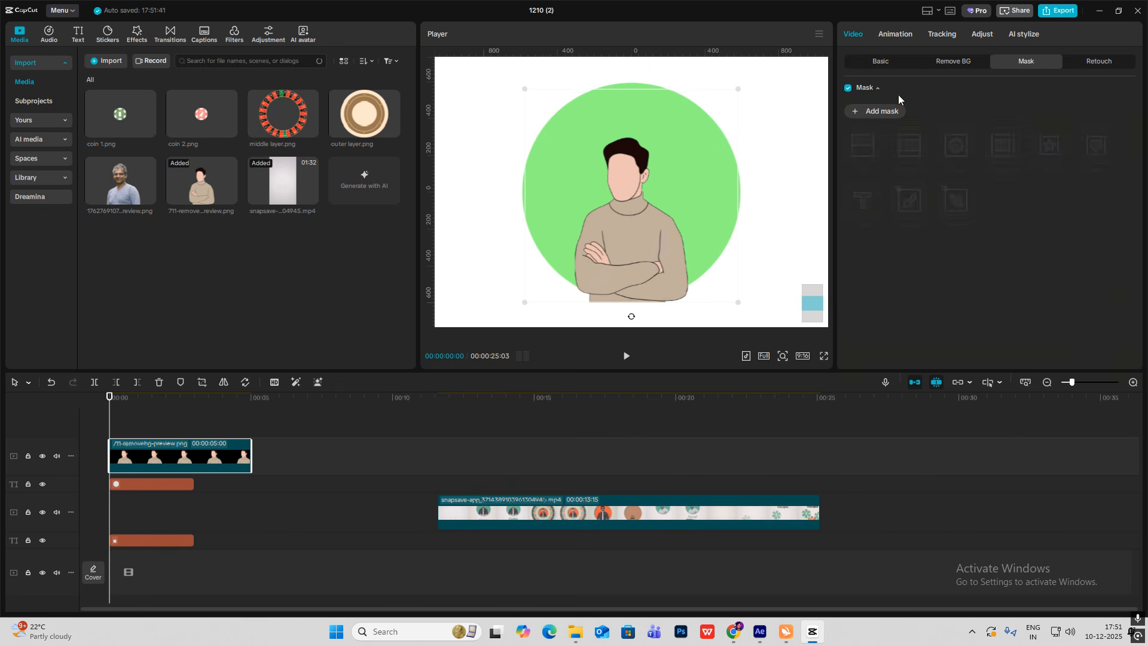
{"action": "left_click", "coordinate": [890, 110]}
{"action": "left_click", "coordinate": [960, 154]}
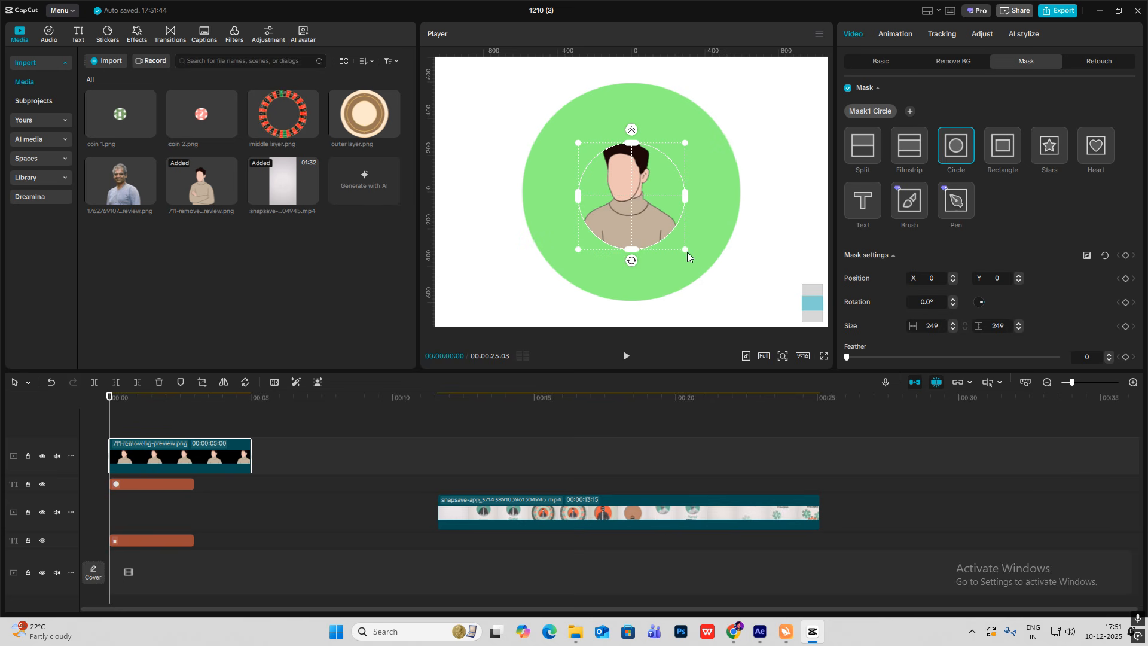
{"action": "left_click_drag", "start_coordinate": [687, 252], "coordinate": [783, 361]}
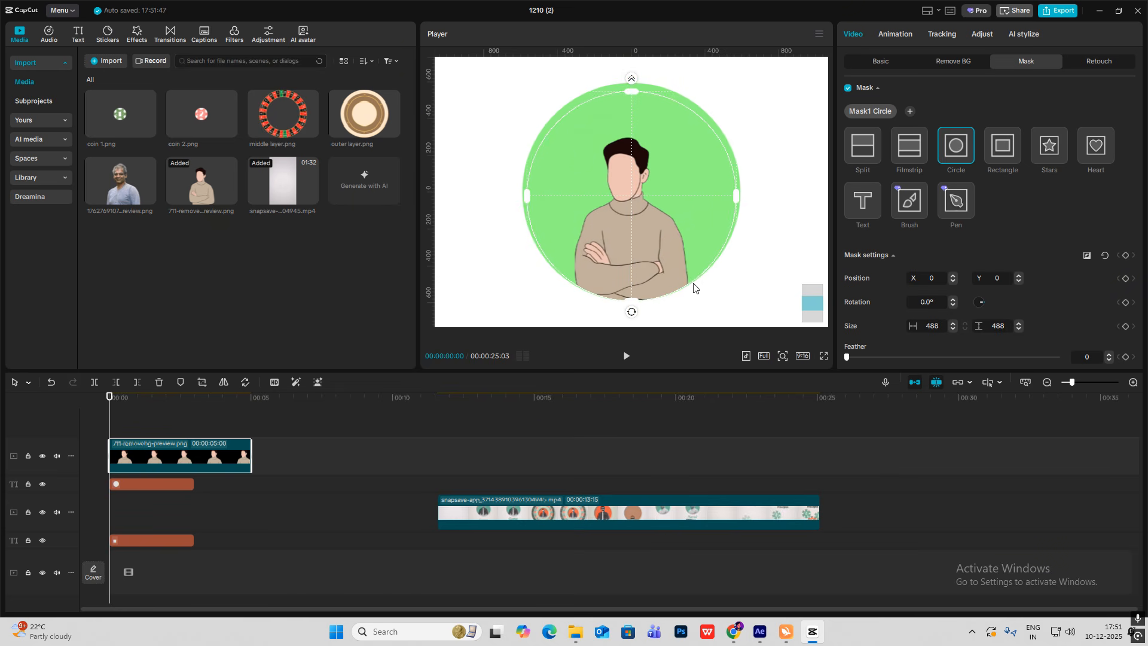
{"action": "left_click", "coordinate": [885, 62]}
{"action": "left_click_drag", "start_coordinate": [636, 258], "coordinate": [636, 259]}
{"action": "left_click", "coordinate": [792, 221]}
{"action": "left_click", "coordinate": [782, 356]}
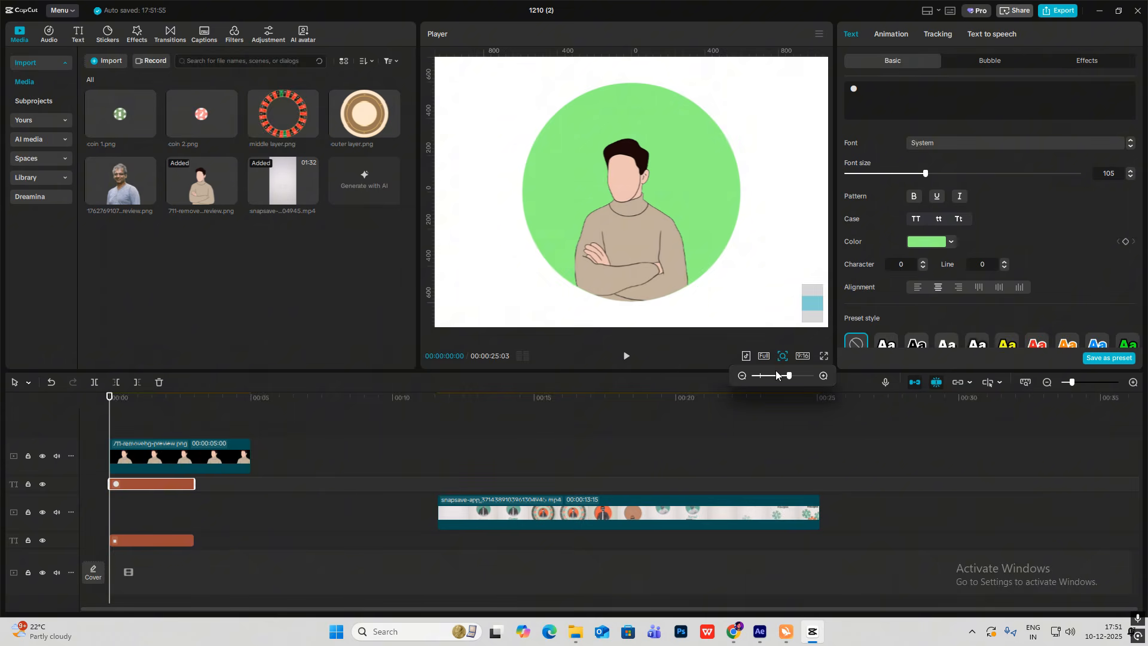
{"action": "left_click_drag", "start_coordinate": [782, 375], "coordinate": [759, 376]}
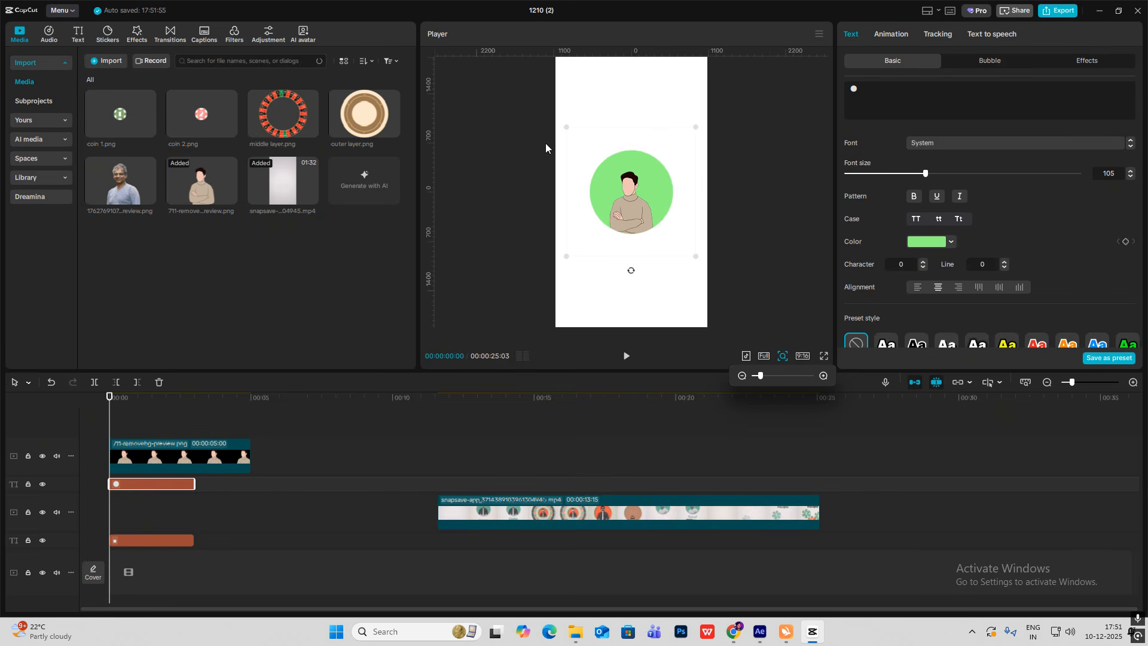
Extend the man's image and green circle clips to about 00:00:19:22 and combine them into a compound clip.
{"action": "left_click", "coordinate": [454, 483]}
{"action": "left_click_drag", "start_coordinate": [453, 482], "coordinate": [482, 483]}
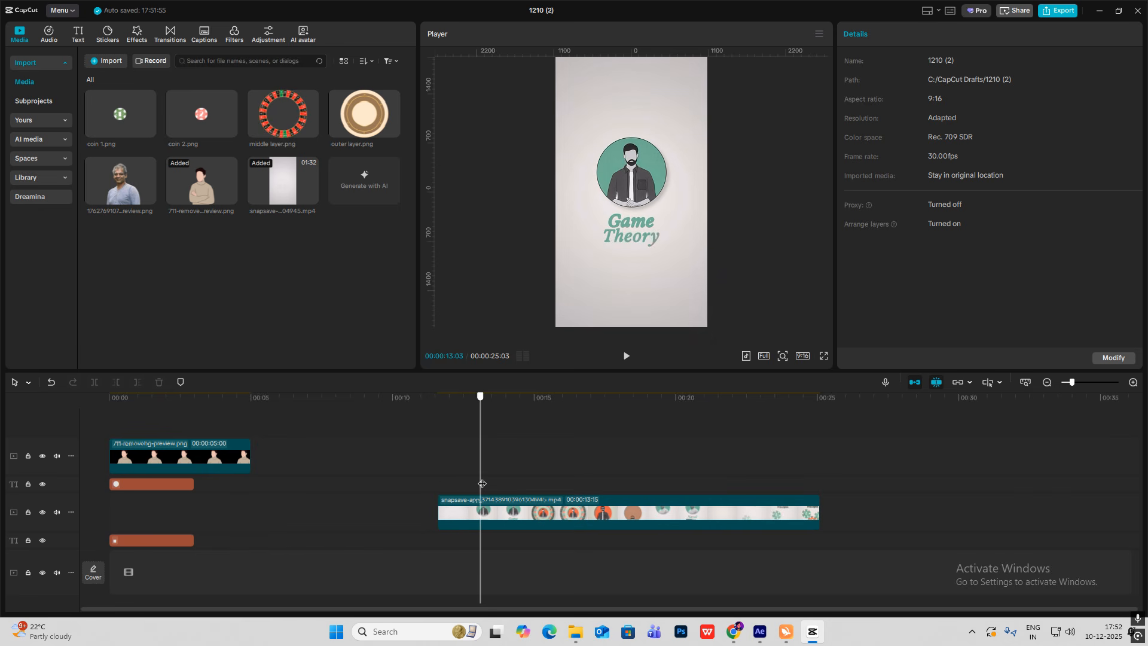
{"action": "left_click_drag", "start_coordinate": [146, 430], "coordinate": [89, 435]}
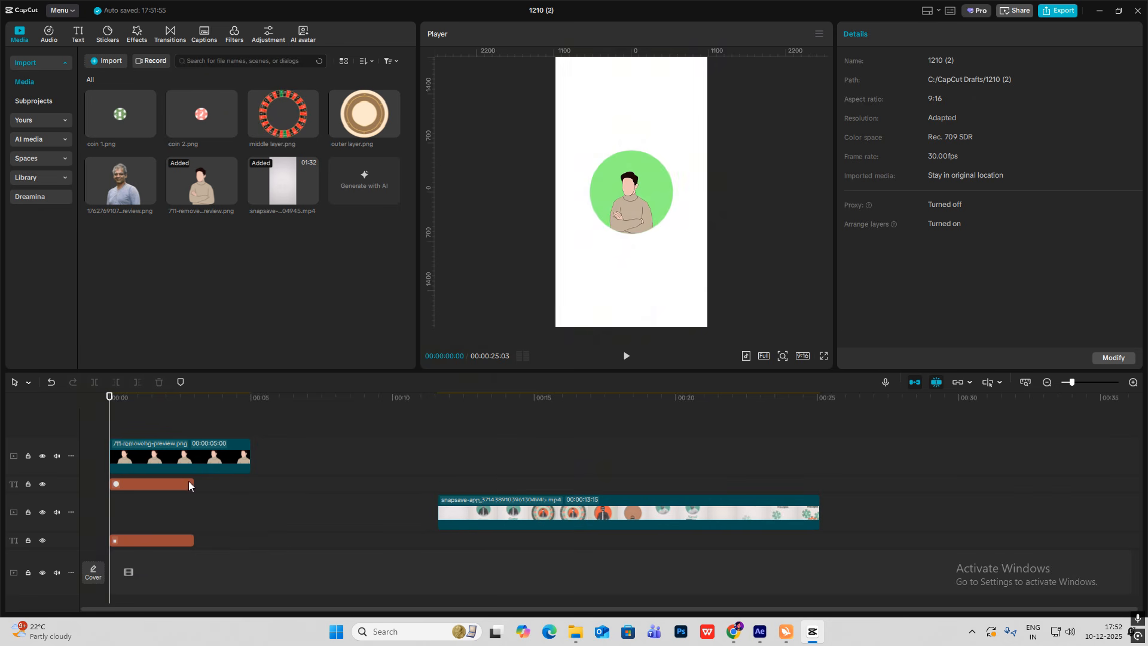
{"action": "left_click_drag", "start_coordinate": [188, 484], "coordinate": [257, 484]}
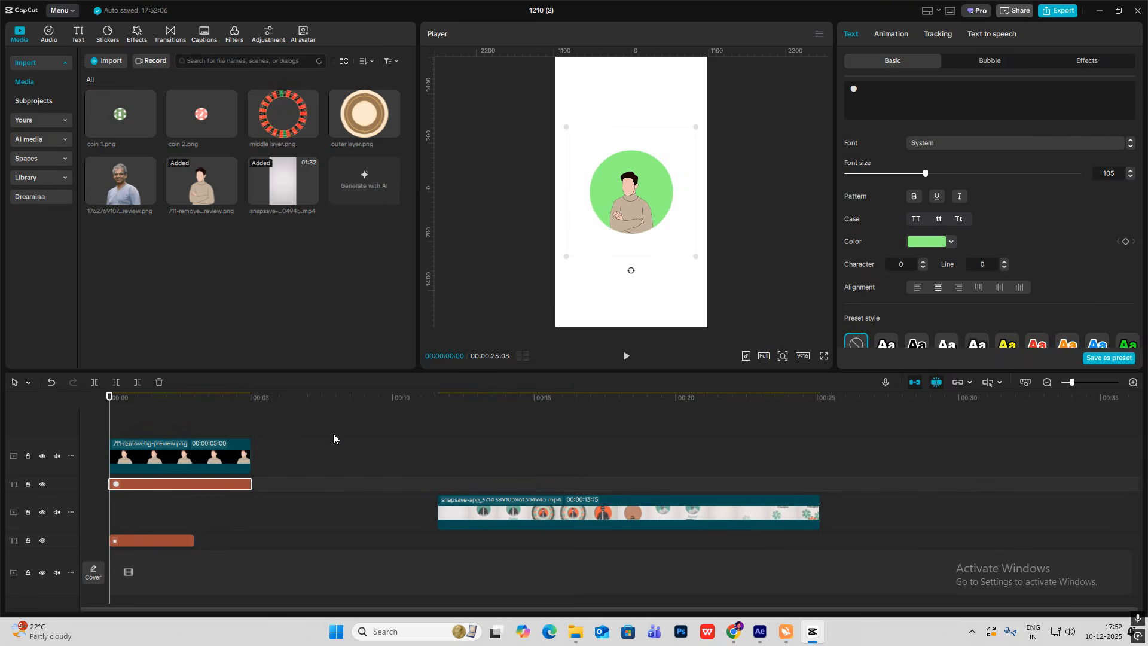
{"action": "left_click_drag", "start_coordinate": [364, 422], "coordinate": [668, 482]}
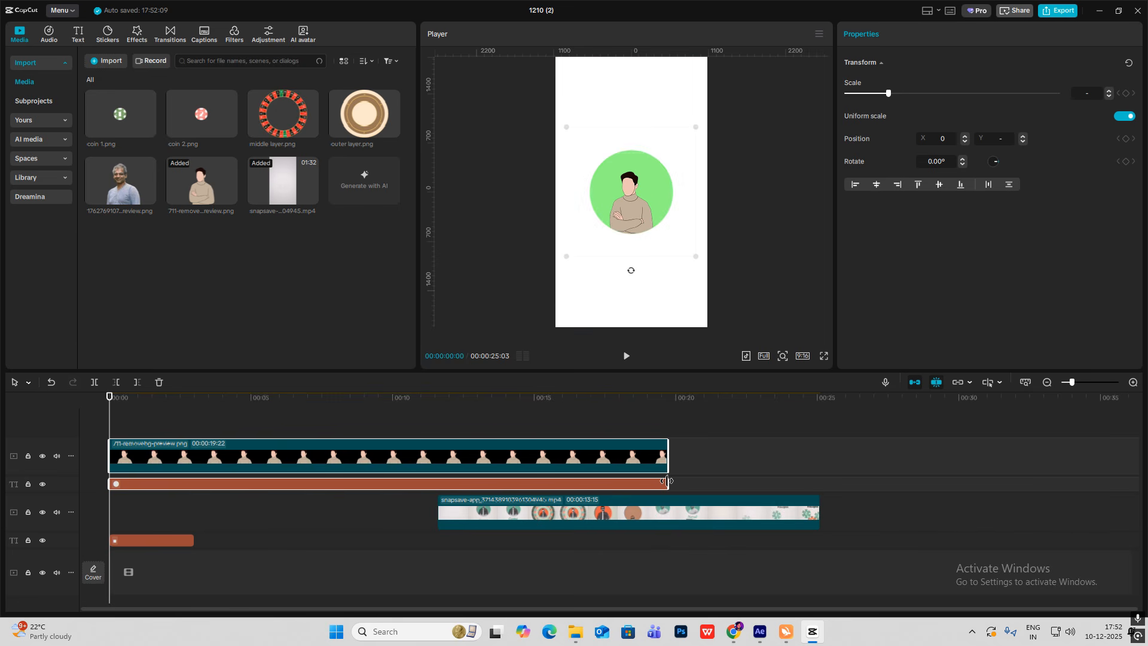
{"action": "key", "text": "alt+g"}
Add transform keyframes to the compound clip at its start and at about 00:00:01:16.
{"action": "left_click", "coordinate": [149, 410]}
{"action": "left_click", "coordinate": [92, 422]}
{"action": "left_click", "coordinate": [128, 449]}
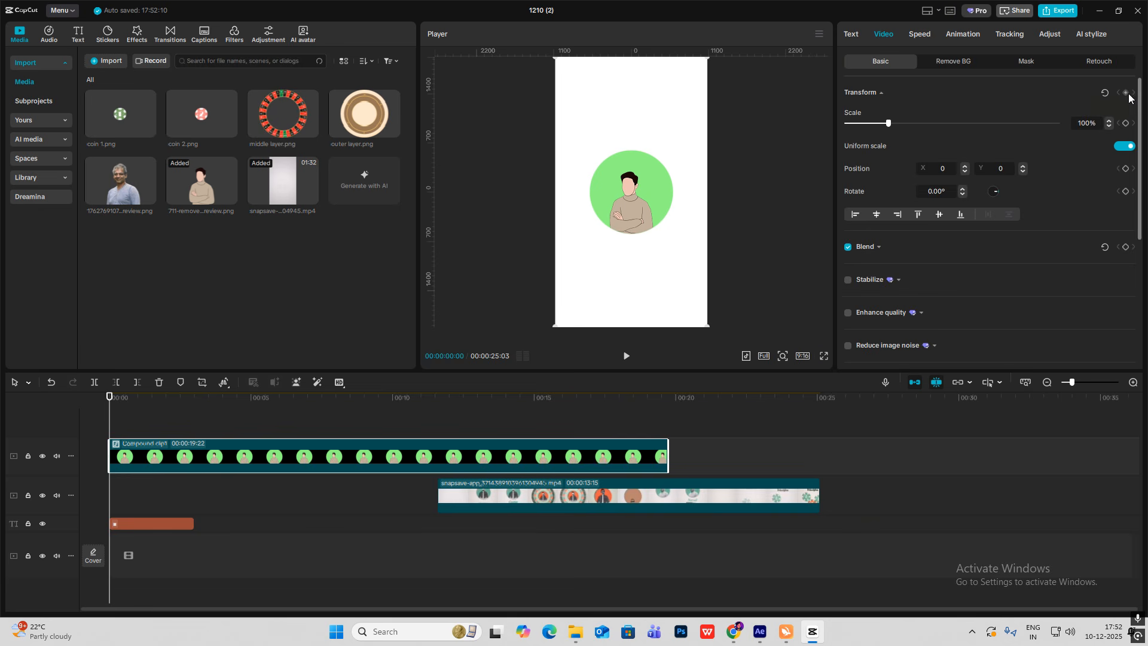
{"action": "left_click", "coordinate": [1128, 96]}
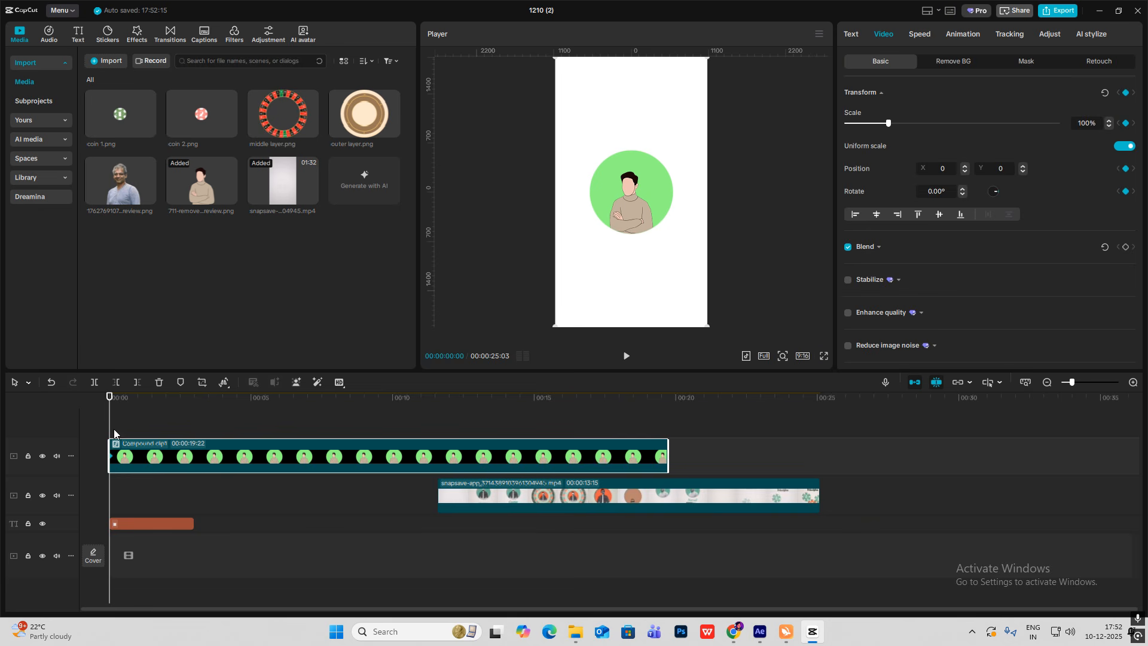
{"action": "left_click_drag", "start_coordinate": [110, 434], "coordinate": [153, 434]}
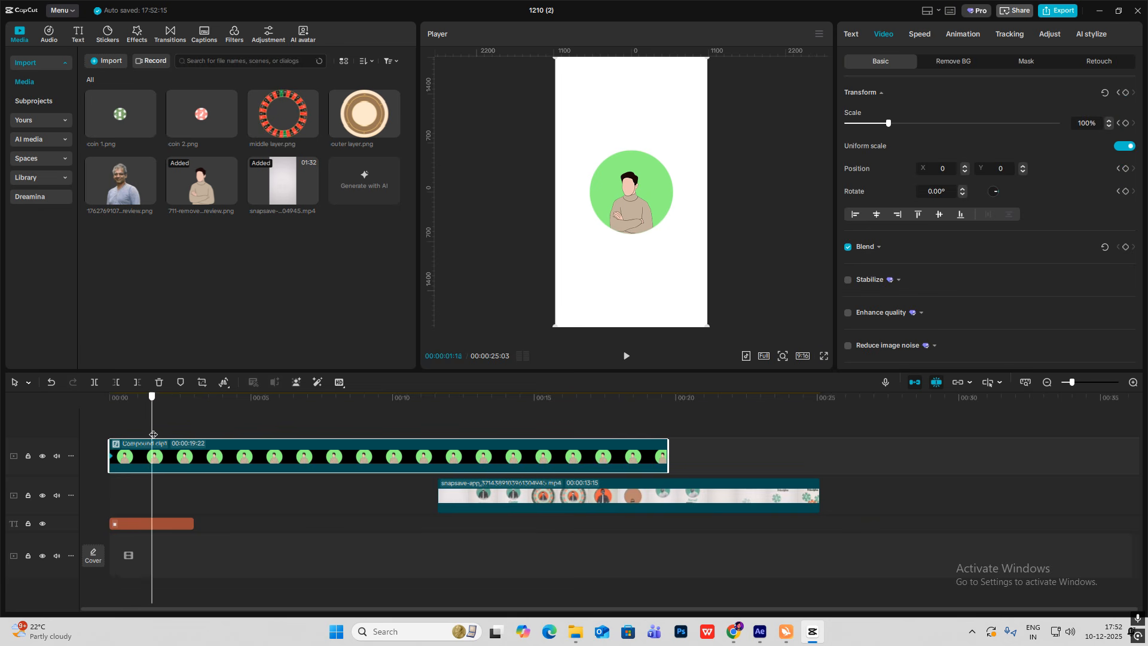
{"action": "left_click", "coordinate": [1128, 94]}
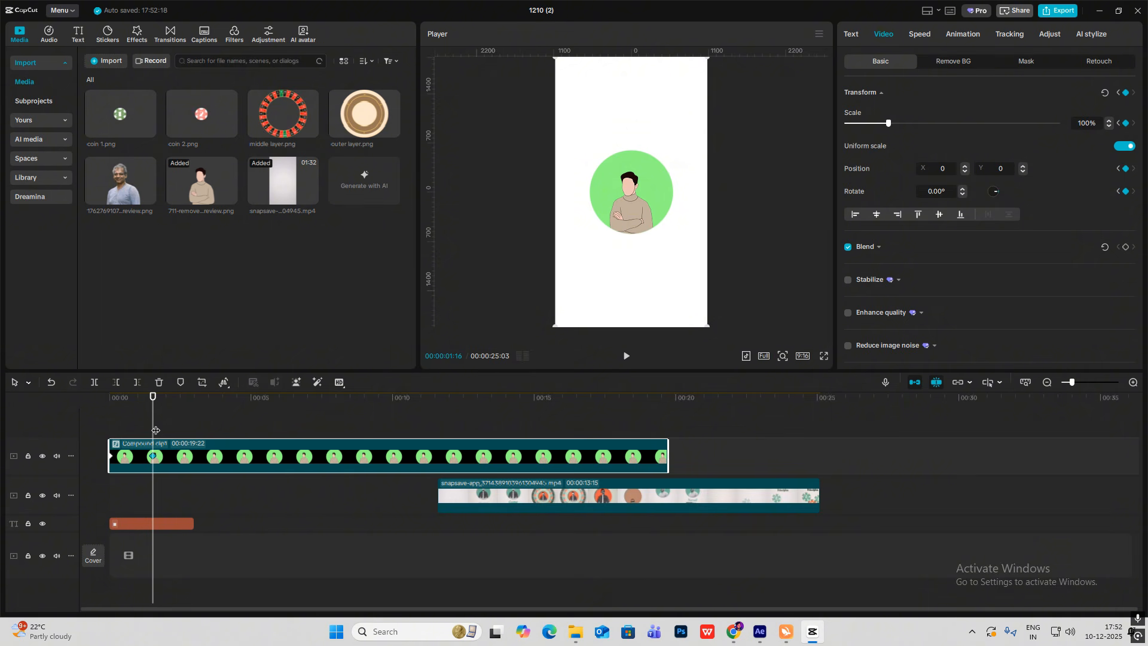
At the compound clip's first keyframe, move it down to about Y -353 and set its opacity to 0%.
{"action": "left_click_drag", "start_coordinate": [155, 430], "coordinate": [110, 430]}
{"action": "left_click_drag", "start_coordinate": [644, 193], "coordinate": [645, 219]}
{"action": "left_click", "coordinate": [872, 247]}
{"action": "left_click_drag", "start_coordinate": [932, 293], "coordinate": [836, 297]}
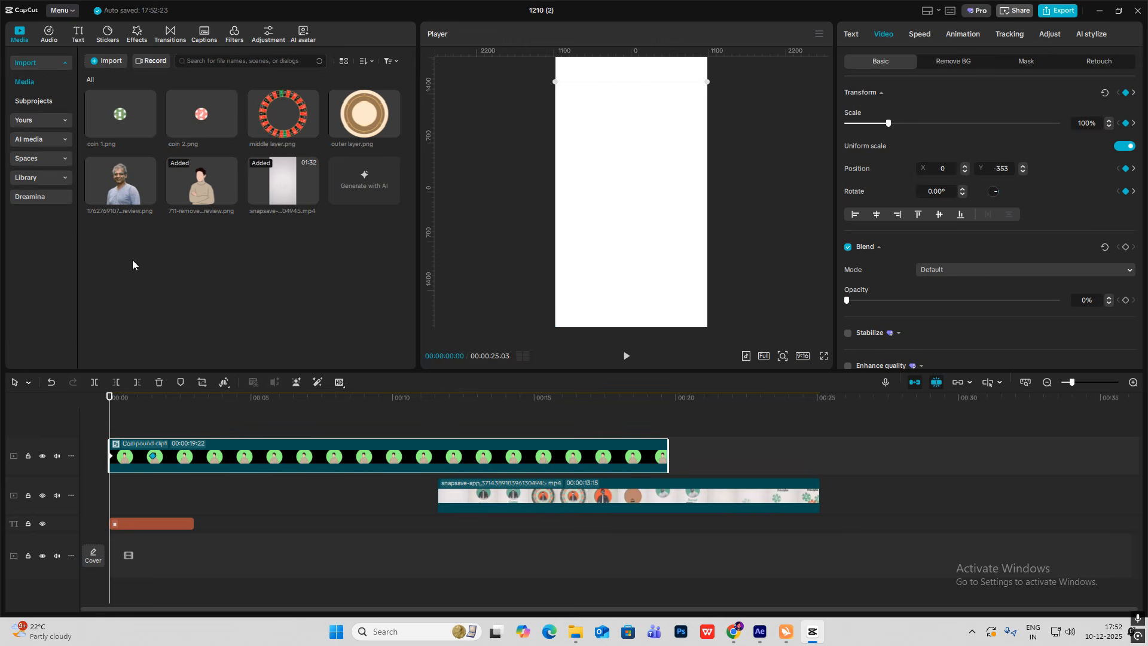
Apply the Cubic Out curve to the compound clip's Y position between its first two keyframes.
{"action": "key", "text": "alt+k"}
{"action": "scroll", "coordinate": [172, 429], "scroll_direction": "up", "scroll_amount": 3}
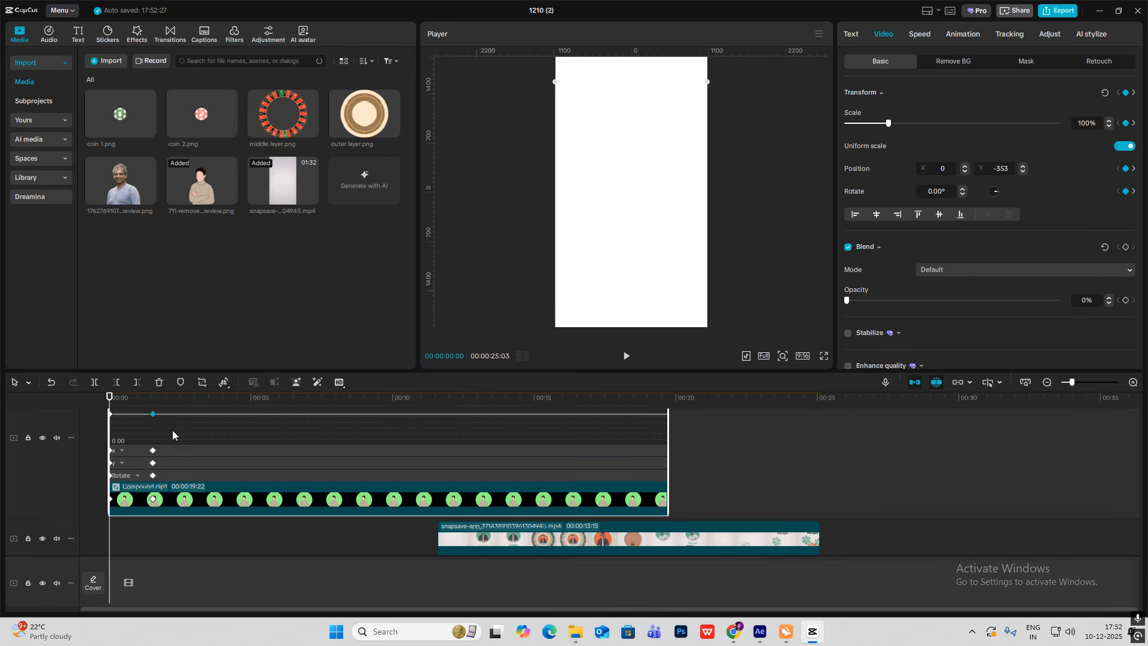
{"action": "left_click", "coordinate": [123, 466]}
{"action": "left_click", "coordinate": [124, 478]}
{"action": "left_click", "coordinate": [129, 457]}
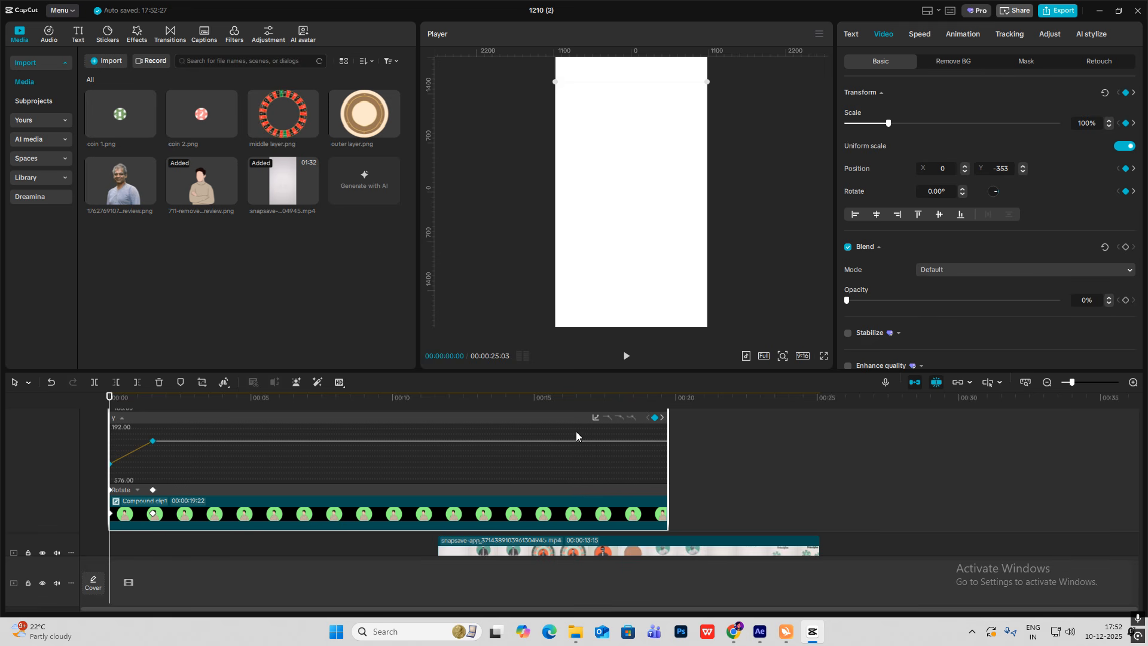
{"action": "left_click", "coordinate": [596, 418]}
{"action": "left_click", "coordinate": [721, 521]}
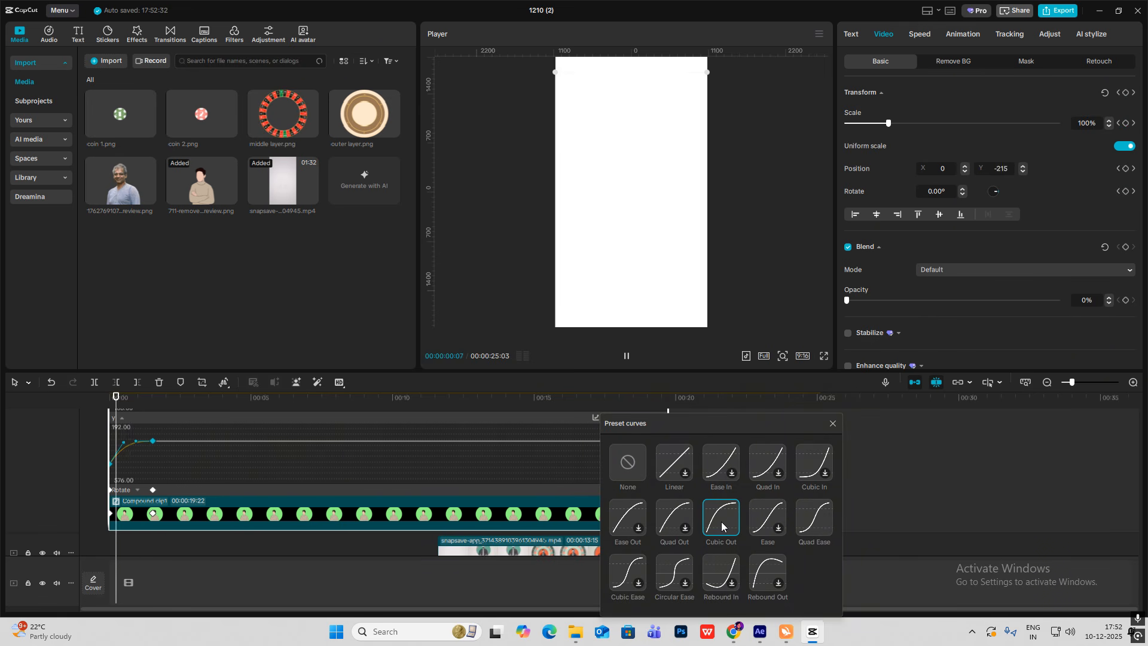
{"action": "left_click", "coordinate": [833, 423]}
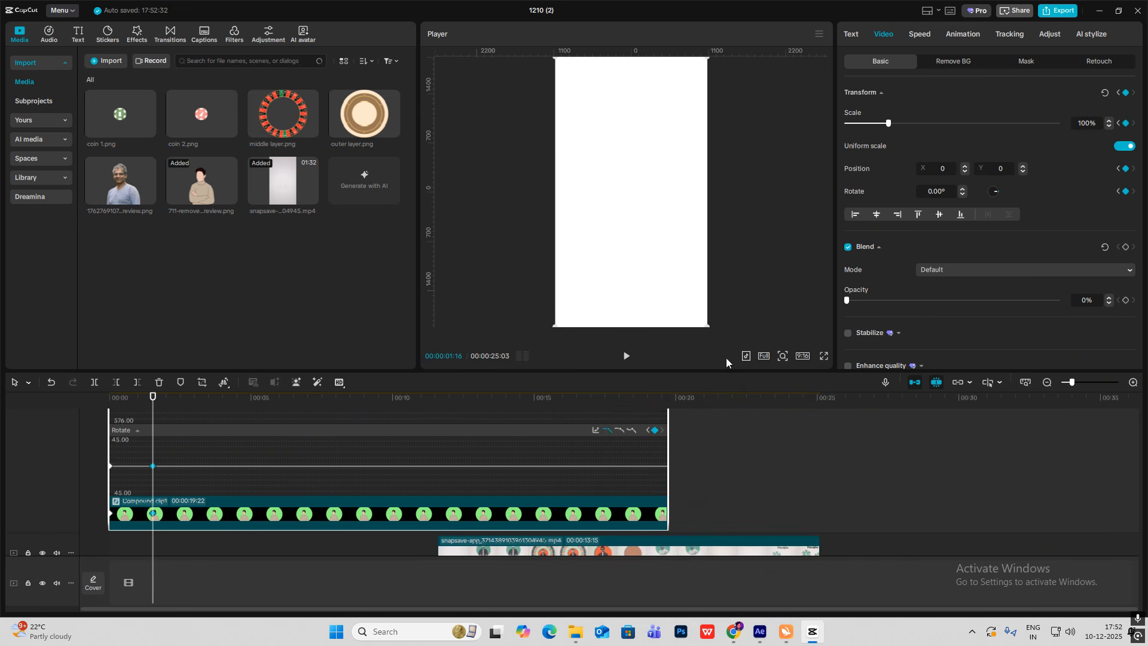
Set the compound clip's opacity to 100% at 00:00:01:16 and apply the Cubic Out curve to the opacity animation.
{"action": "left_click_drag", "start_coordinate": [860, 301], "coordinate": [1059, 302]}
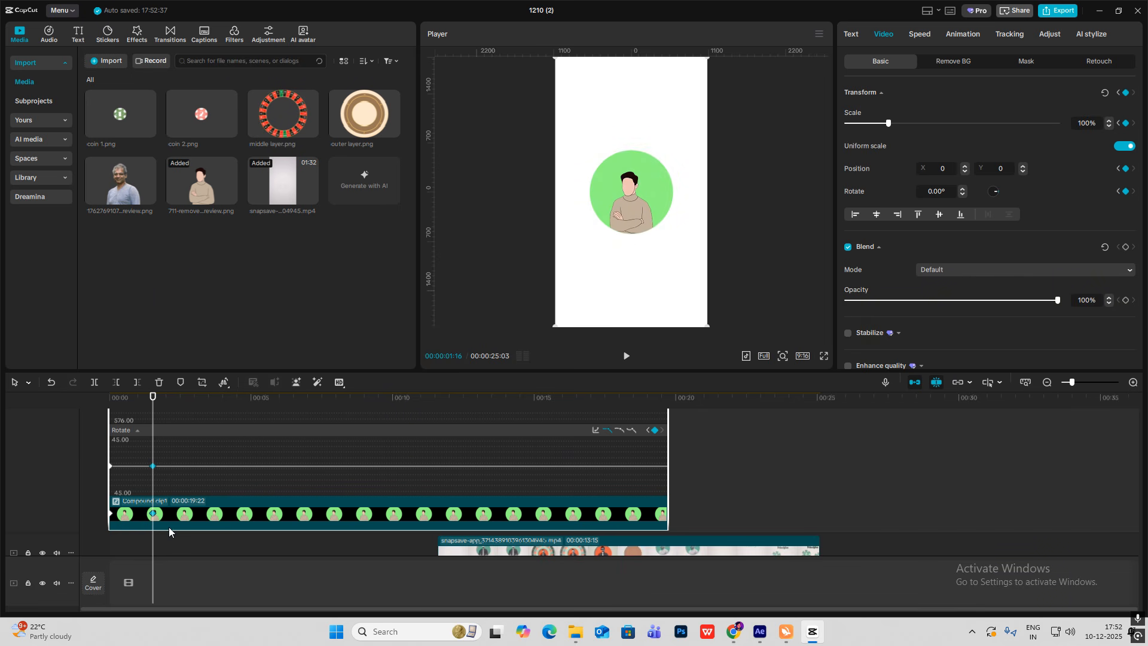
{"action": "scroll", "coordinate": [135, 500], "scroll_direction": "down", "scroll_amount": 3}
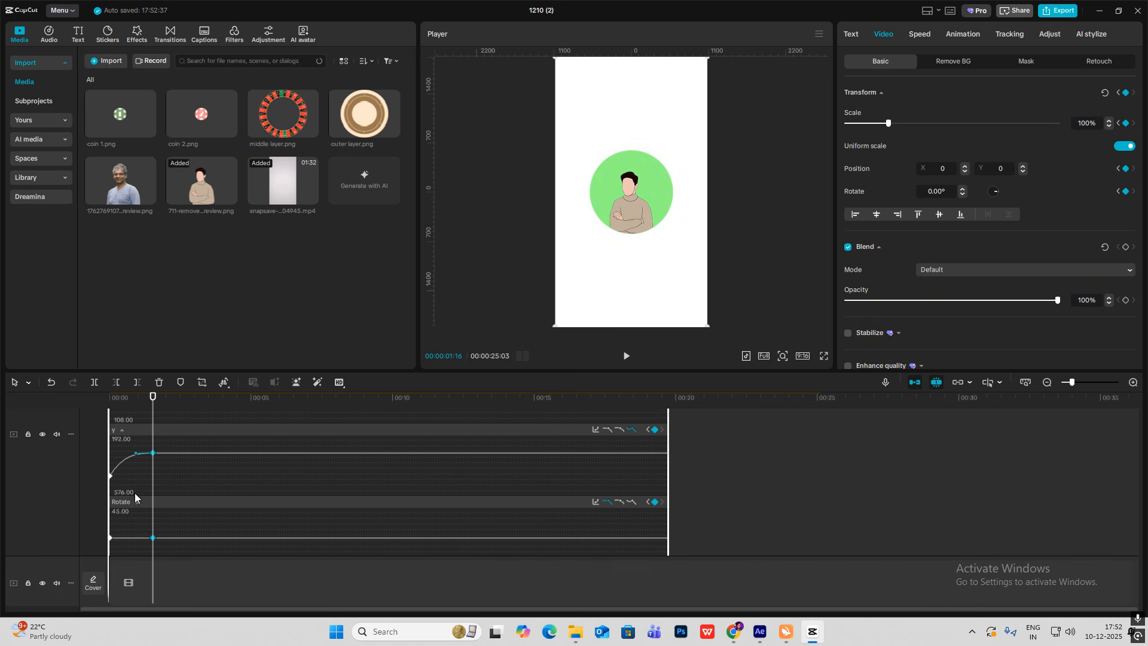
{"action": "left_click", "coordinate": [596, 473]}
{"action": "left_click", "coordinate": [721, 522]}
{"action": "left_click", "coordinate": [836, 420]}
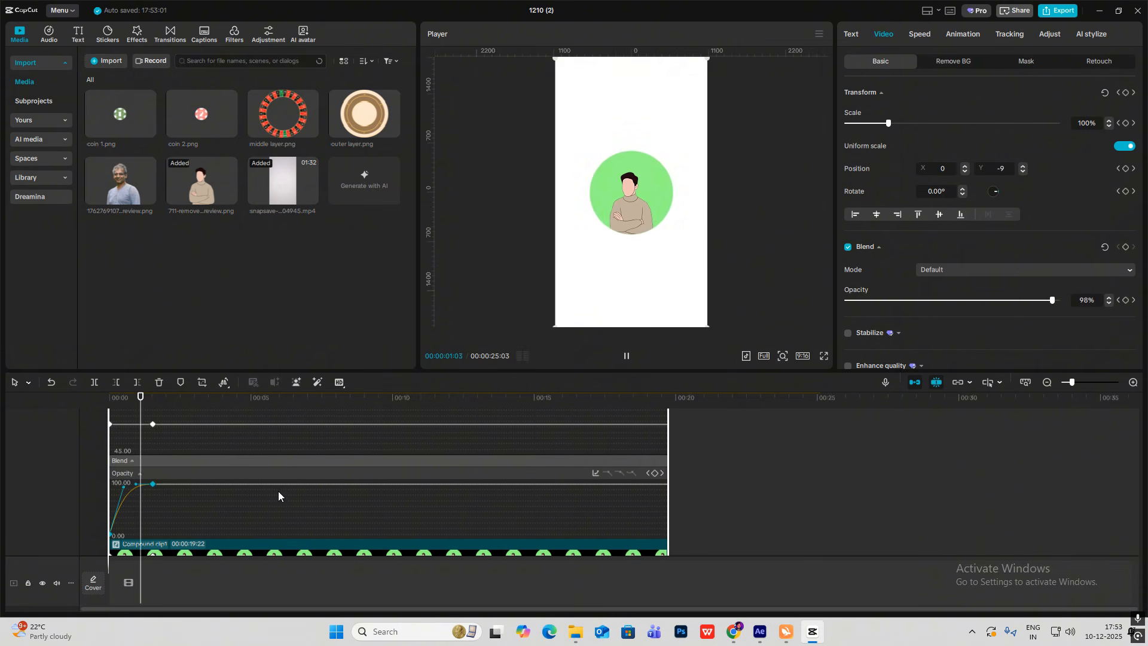
{"action": "key", "text": "alt+k"}
Move the compound clip's second keyframes earlier to about 00:00:00:27 and preview the entrance animation.
{"action": "left_click_drag", "start_coordinate": [153, 424], "coordinate": [84, 433]}
{"action": "key", "text": "space"}
{"action": "key", "text": "space"}
{"action": "left_click", "coordinate": [166, 452]}
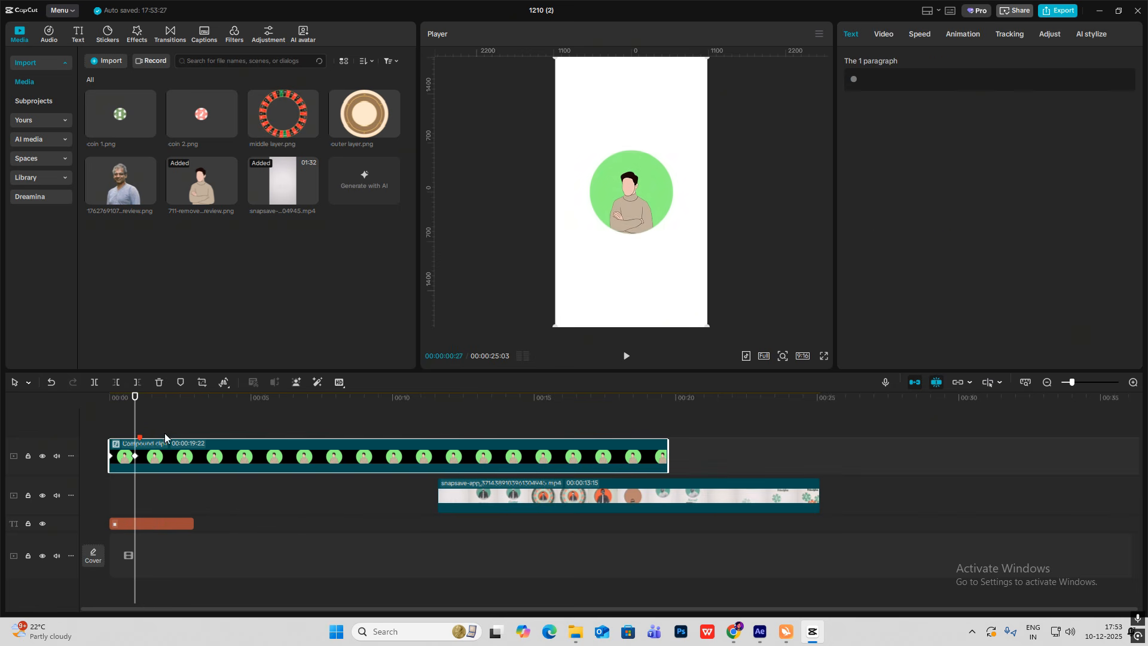
Move the reference video clip later on the timeline, past the end of the compound clip.
{"action": "left_click", "coordinate": [489, 418]}
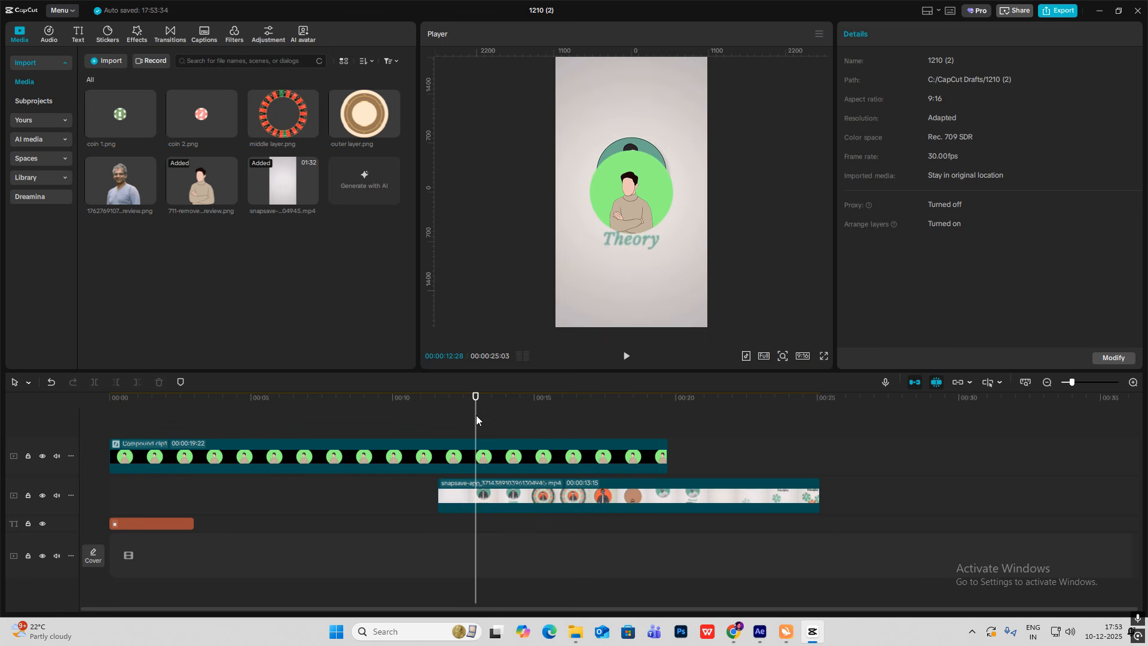
{"action": "left_click_drag", "start_coordinate": [500, 495], "coordinate": [872, 495]}
{"action": "left_click", "coordinate": [814, 440]}
{"action": "left_click_drag", "start_coordinate": [814, 440], "coordinate": [863, 444]}
Add a two-line "Game Theory" text in a Helvetica font at the timeline start, placed just below the portrait circle.
{"action": "left_click", "coordinate": [77, 34]}
{"action": "left_click_drag", "start_coordinate": [110, 79], "coordinate": [123, 431]}
{"action": "key", "text": "ctrl+a"}
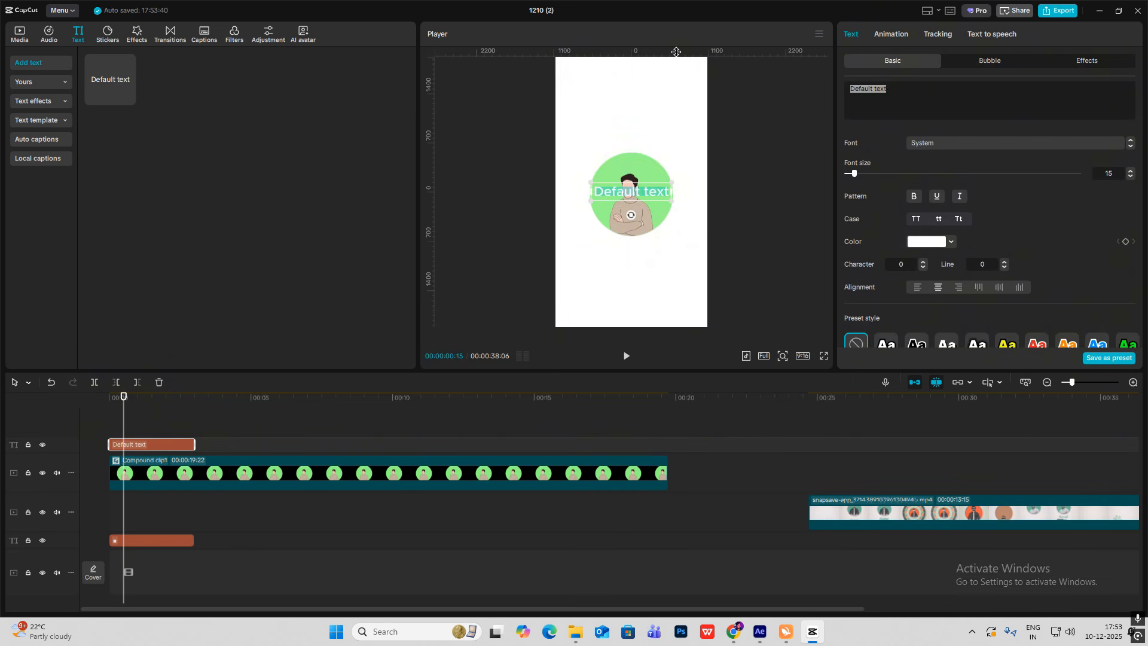
{"action": "type", "text": "Game"}
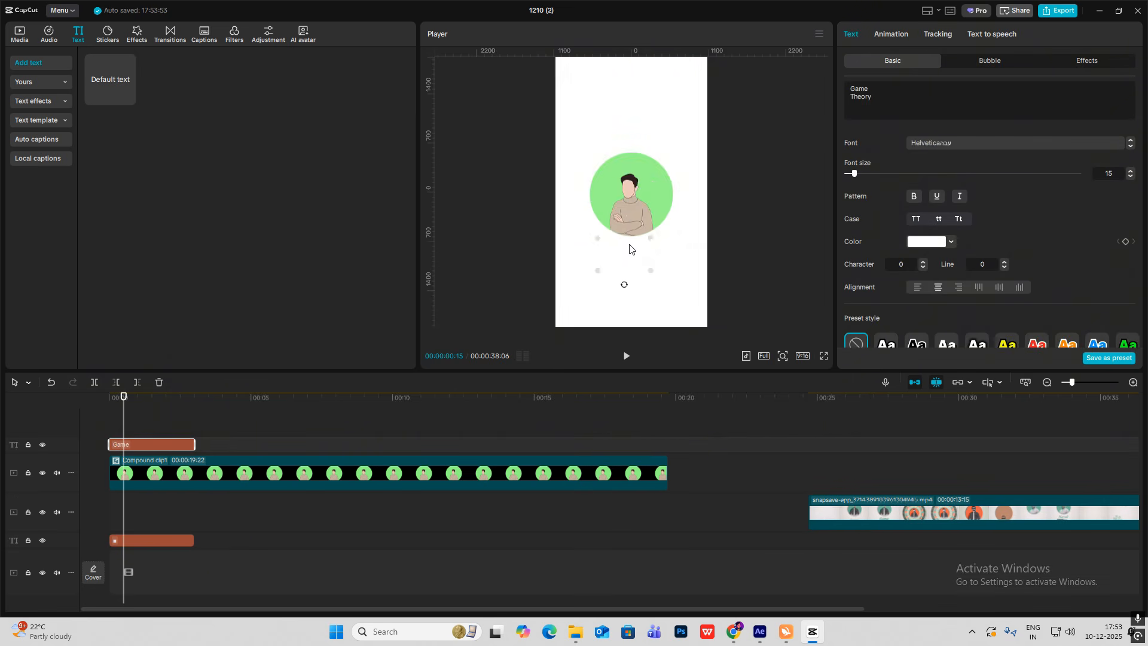
Change the Game Theory text color to near-black.
{"action": "left_click", "coordinate": [951, 242]}
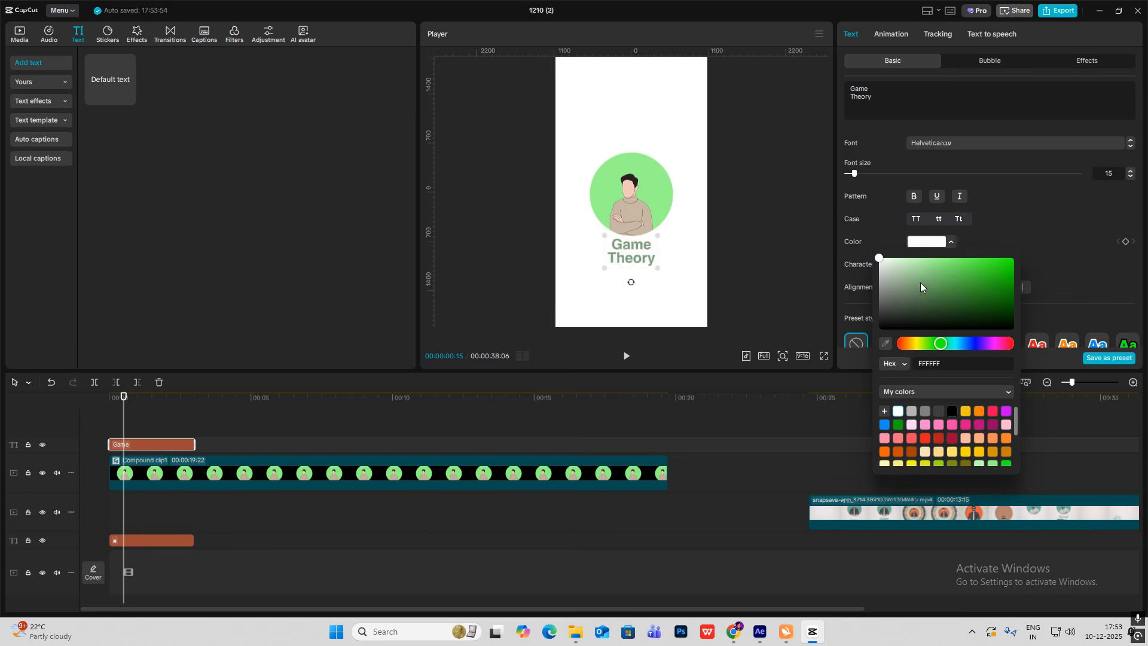
{"action": "left_click_drag", "start_coordinate": [920, 282], "coordinate": [812, 320]}
{"action": "left_click", "coordinate": [710, 258]}
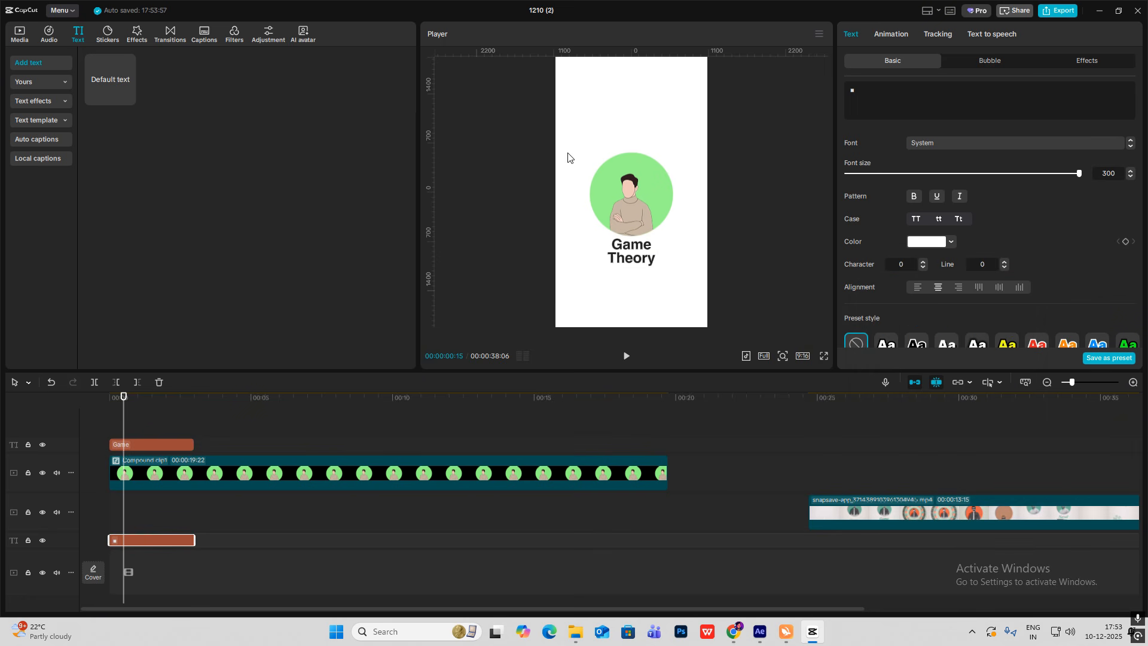
Apply the Bounce Left entrance animation to the Game Theory text with a duration of about 1.2 s.
{"action": "left_click", "coordinate": [136, 427]}
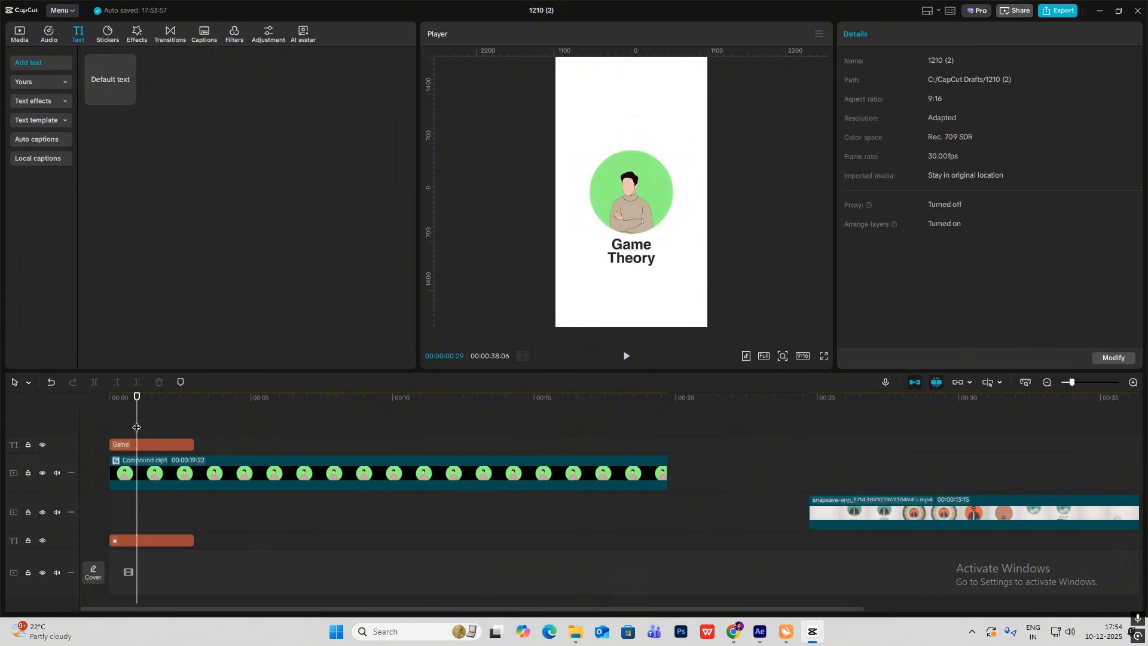
{"action": "left_click", "coordinate": [92, 425]}
{"action": "left_click", "coordinate": [136, 474]}
{"action": "left_click", "coordinate": [143, 445]}
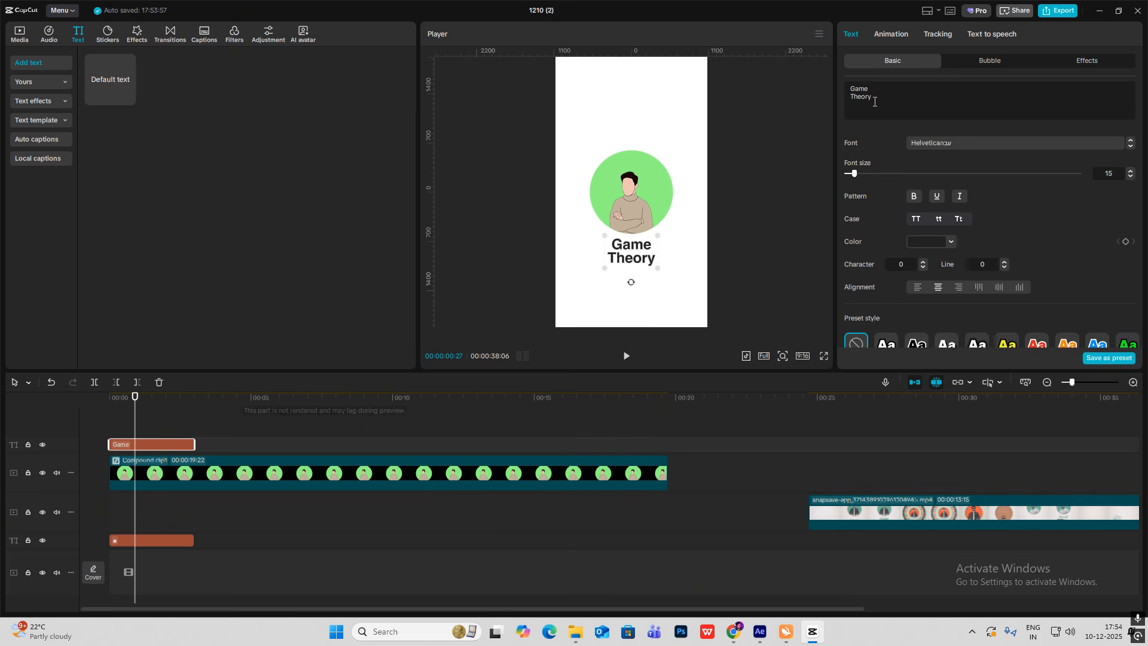
{"action": "left_click", "coordinate": [890, 36]}
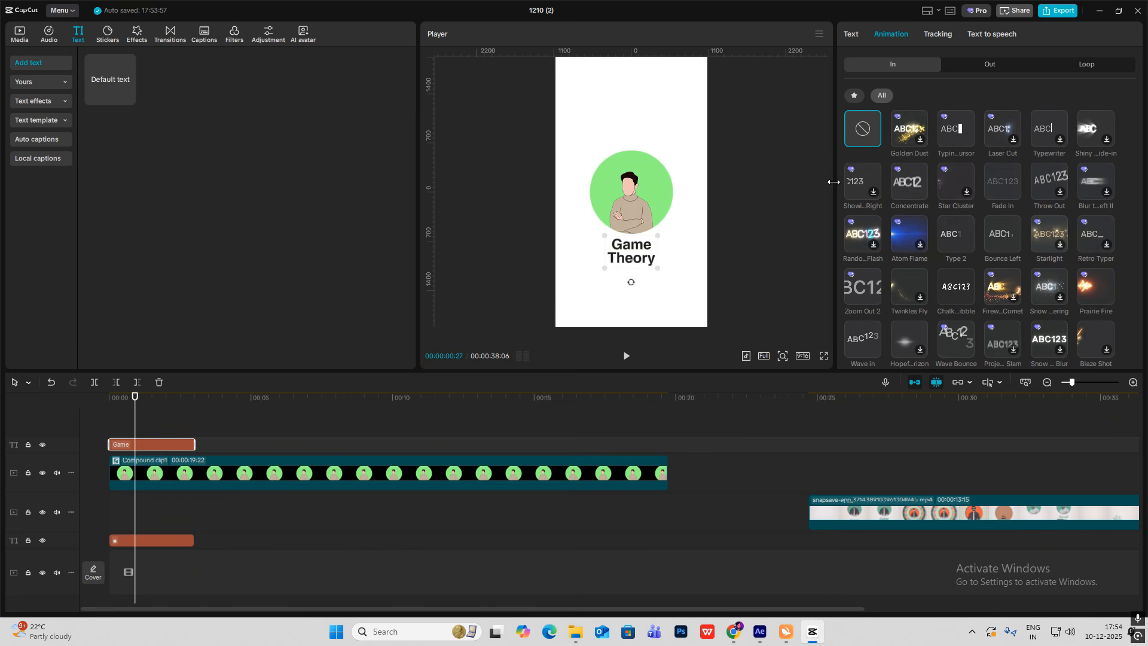
{"action": "left_click", "coordinate": [992, 226]}
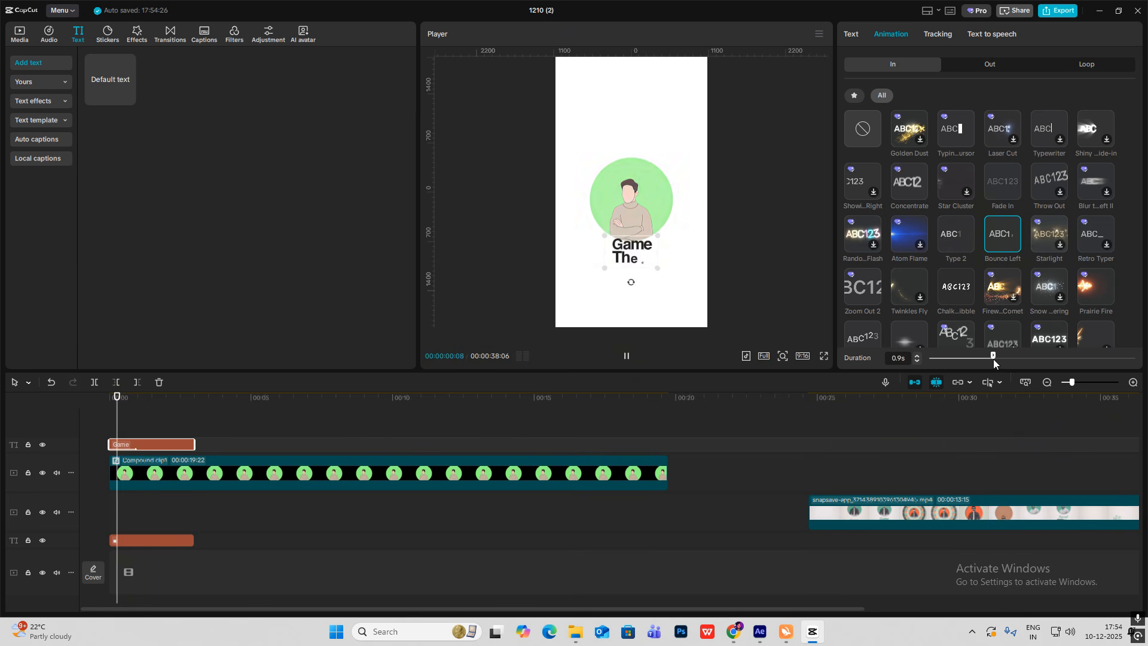
{"action": "left_click", "coordinate": [855, 476]}
{"action": "mouse_move", "coordinate": [854, 476]}
{"action": "left_mouse_down"}
{"action": "mouse_move", "coordinate": [896, 481]}
{"action": "mouse_move", "coordinate": [884, 459]}
{"action": "mouse_move", "coordinate": [869, 462]}
{"action": "left_mouse_up"}
Add transform keyframes to the compound clip at 00:00:01:07.
{"action": "left_click_drag", "start_coordinate": [208, 409], "coordinate": [145, 435]}
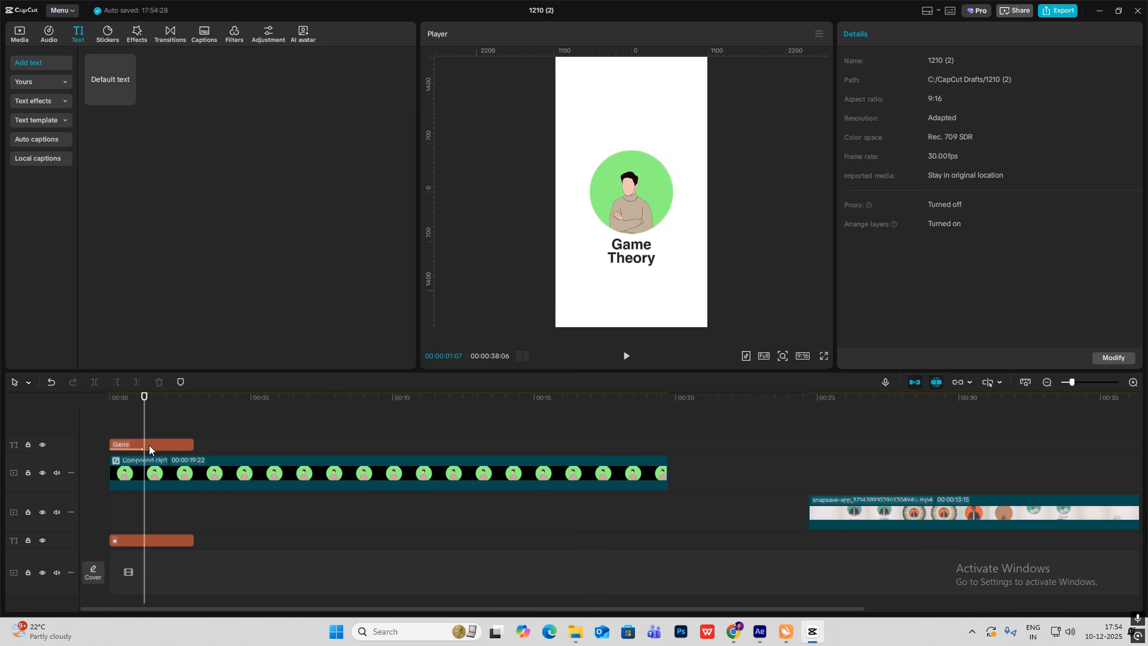
{"action": "left_click", "coordinate": [149, 475]}
{"action": "left_click", "coordinate": [883, 33]}
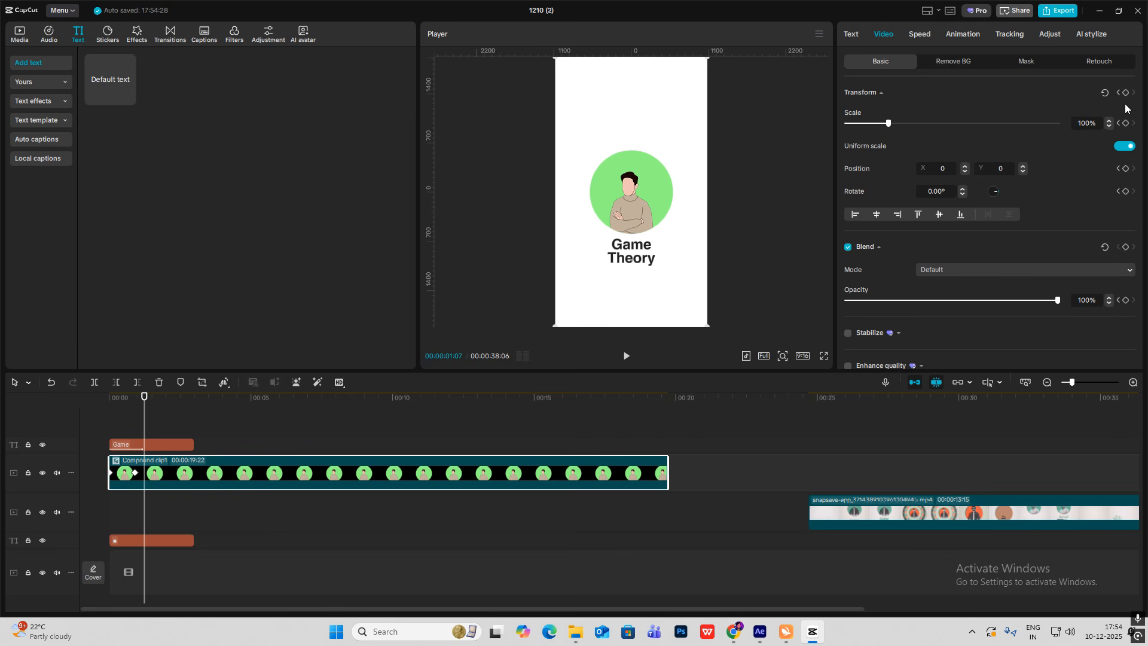
{"action": "left_click", "coordinate": [1125, 93]}
{"action": "left_click", "coordinate": [1125, 93]}
At 00:00:02:03, scale the compound clip down to 55% and move it up to about Y 72.
{"action": "left_click_drag", "start_coordinate": [146, 425], "coordinate": [168, 424]}
{"action": "left_click_drag", "start_coordinate": [887, 124], "coordinate": [870, 124]}
{"action": "left_click_drag", "start_coordinate": [644, 199], "coordinate": [643, 193]}
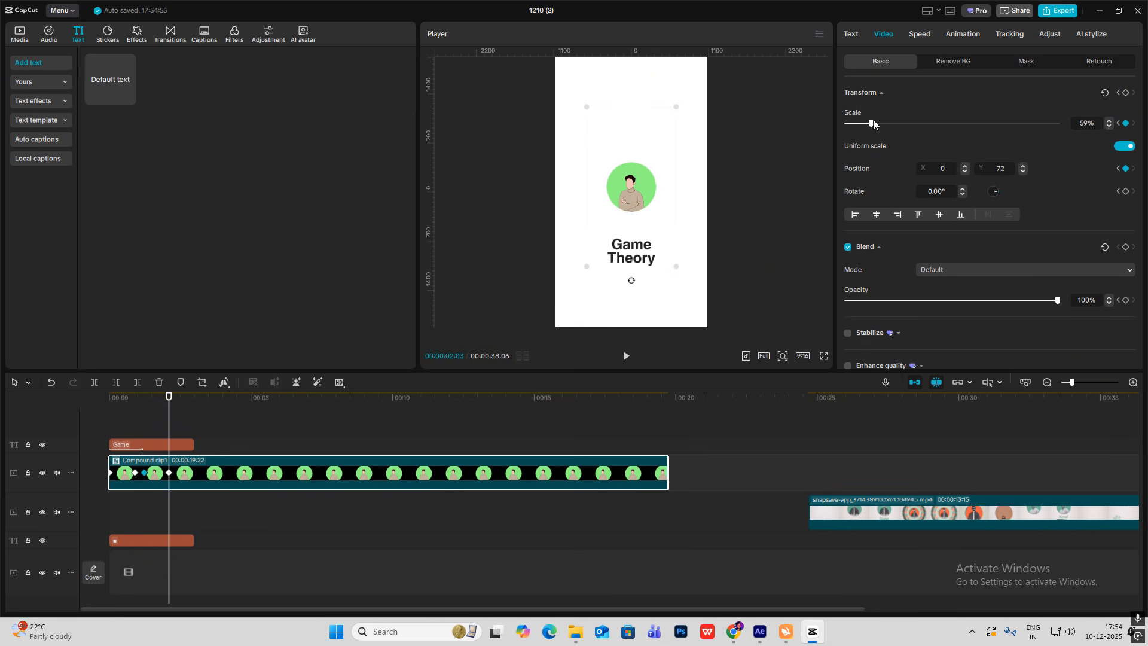
{"action": "left_click_drag", "start_coordinate": [870, 123], "coordinate": [870, 123]}
Apply the Cubic Out curve to the compound clip's Y position between 00:00:01:07 and 00:00:02:03.
{"action": "key", "text": "alt+k"}
{"action": "scroll", "coordinate": [159, 495], "scroll_direction": "up", "scroll_amount": 3}
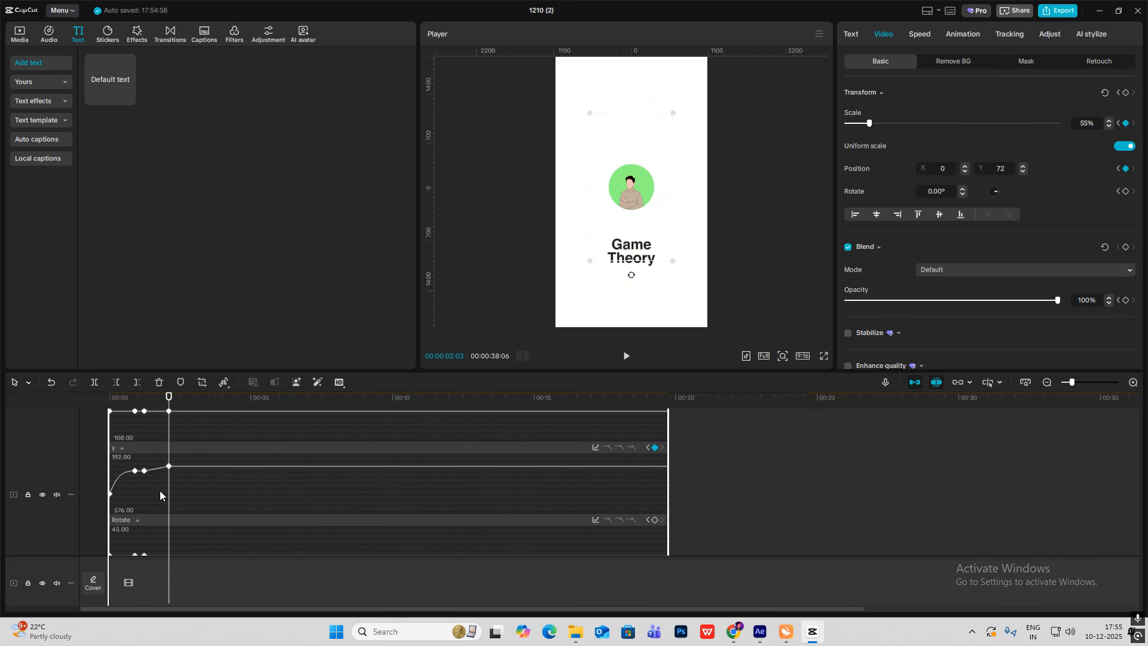
{"action": "left_click", "coordinate": [157, 470]}
{"action": "left_click", "coordinate": [597, 448]}
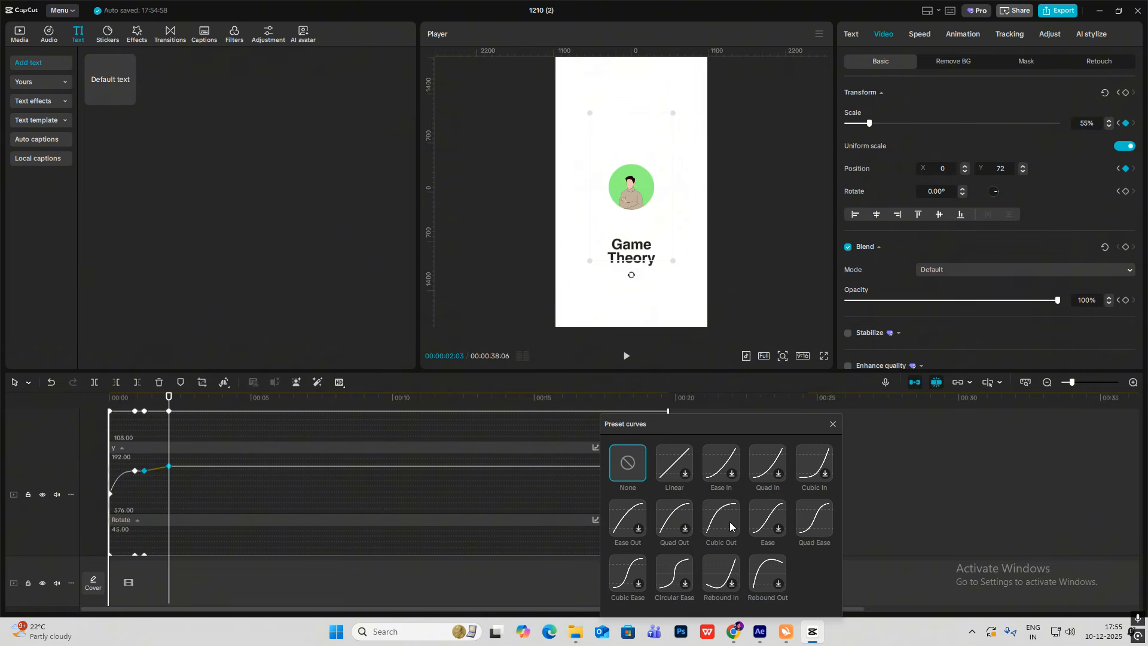
{"action": "left_click", "coordinate": [729, 521]}
Apply the Cubic Out curve to the compound clip's scale between 00:00:01:07 and 00:00:02:03.
{"action": "scroll", "coordinate": [160, 494], "scroll_direction": "up", "scroll_amount": 3}
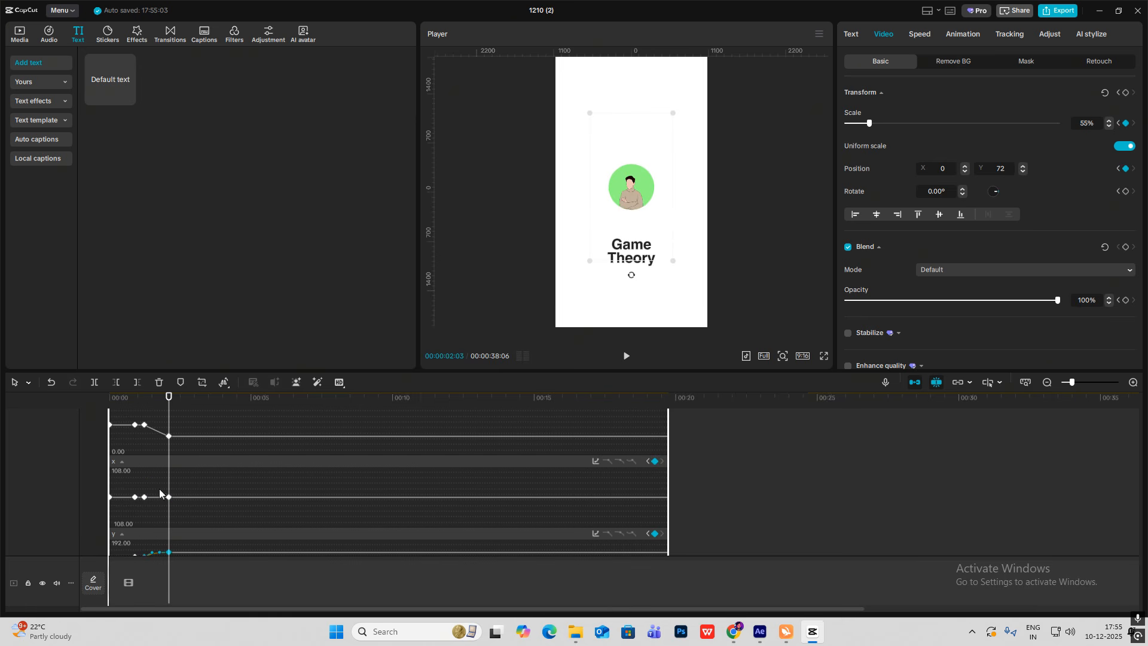
{"action": "left_click", "coordinate": [156, 430]}
{"action": "scroll", "coordinate": [623, 459], "scroll_direction": "up", "scroll_amount": 1}
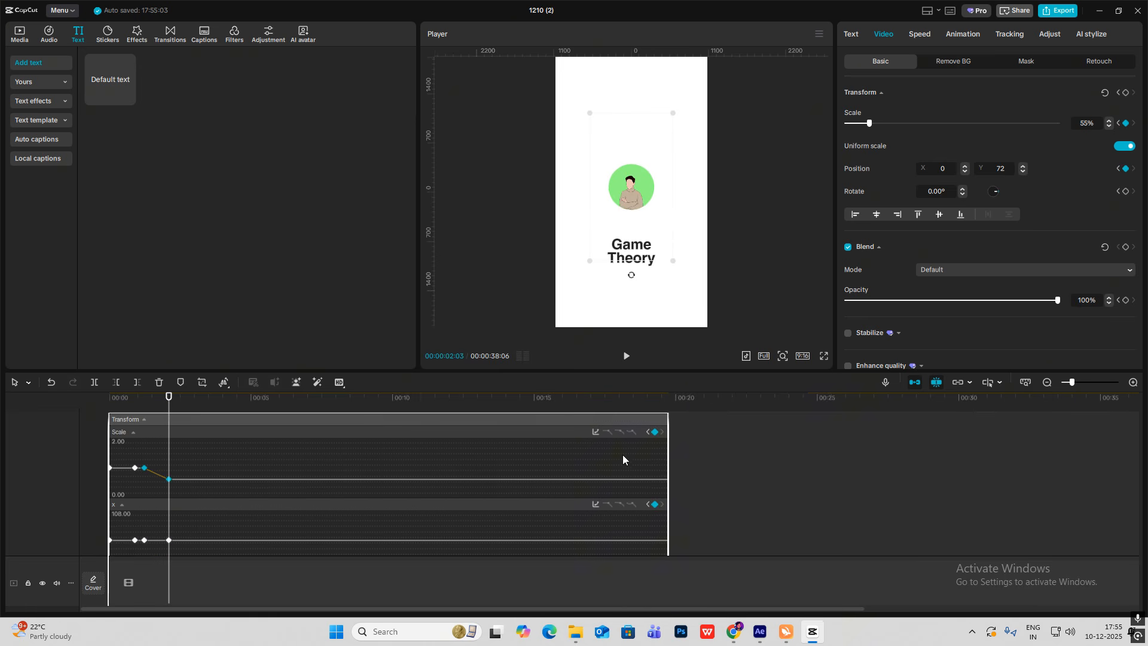
{"action": "left_click", "coordinate": [595, 432]}
{"action": "left_click", "coordinate": [720, 520]}
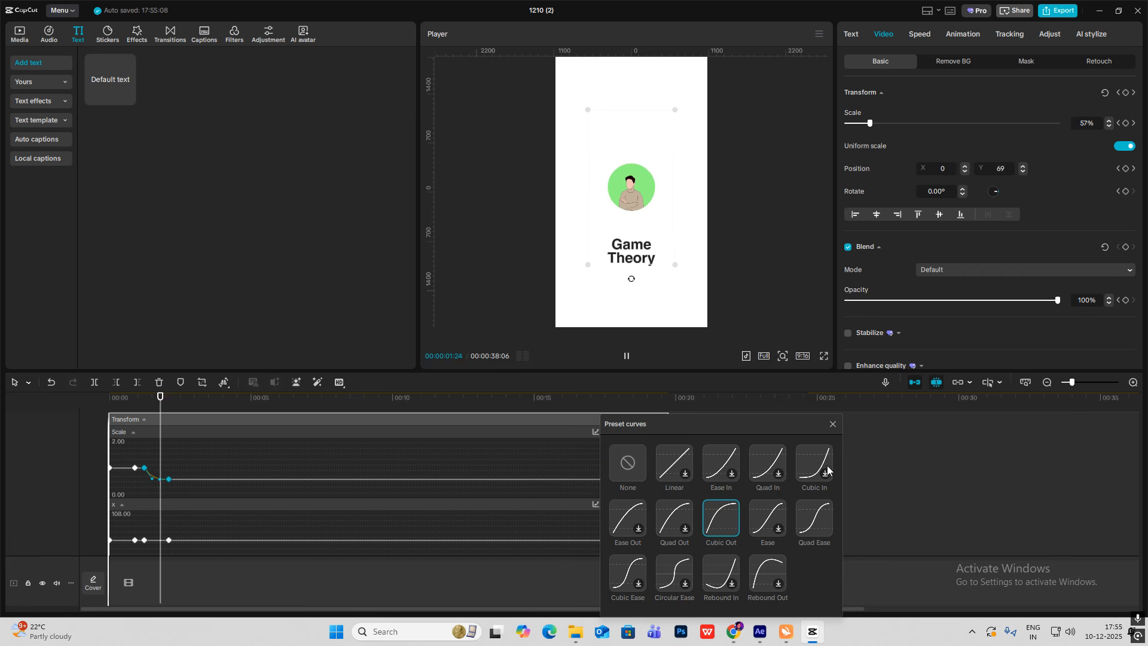
{"action": "left_click", "coordinate": [832, 424]}
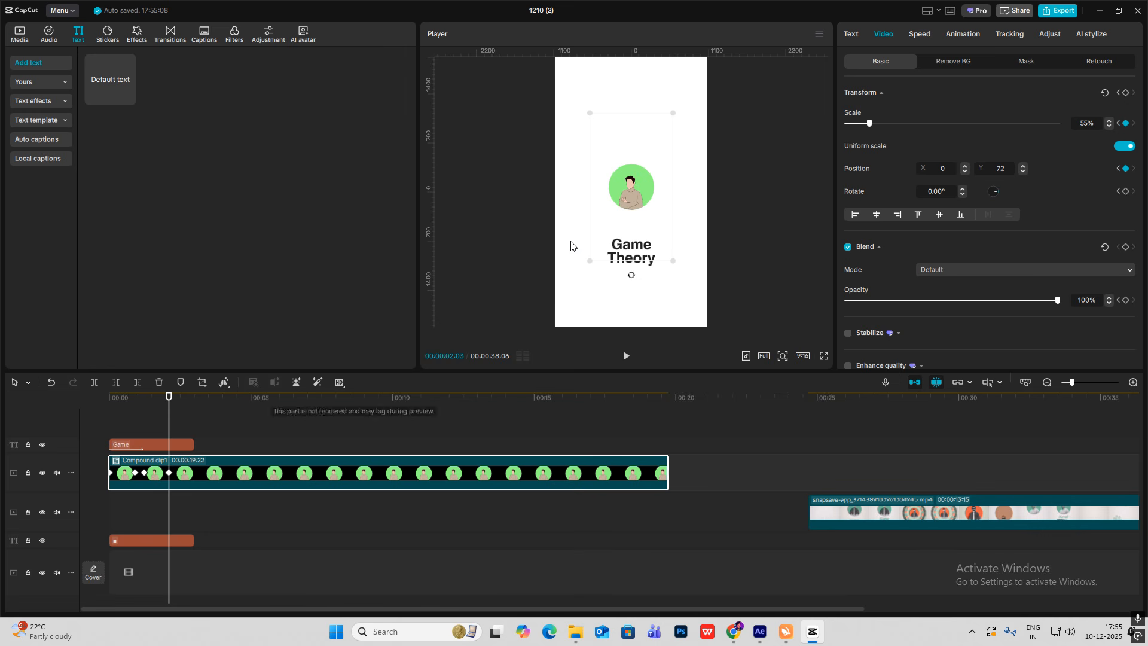
Shorten the Game Theory text clip to about 1.7 seconds and apply the Fade Out exit animation.
{"action": "left_click", "coordinate": [153, 444]}
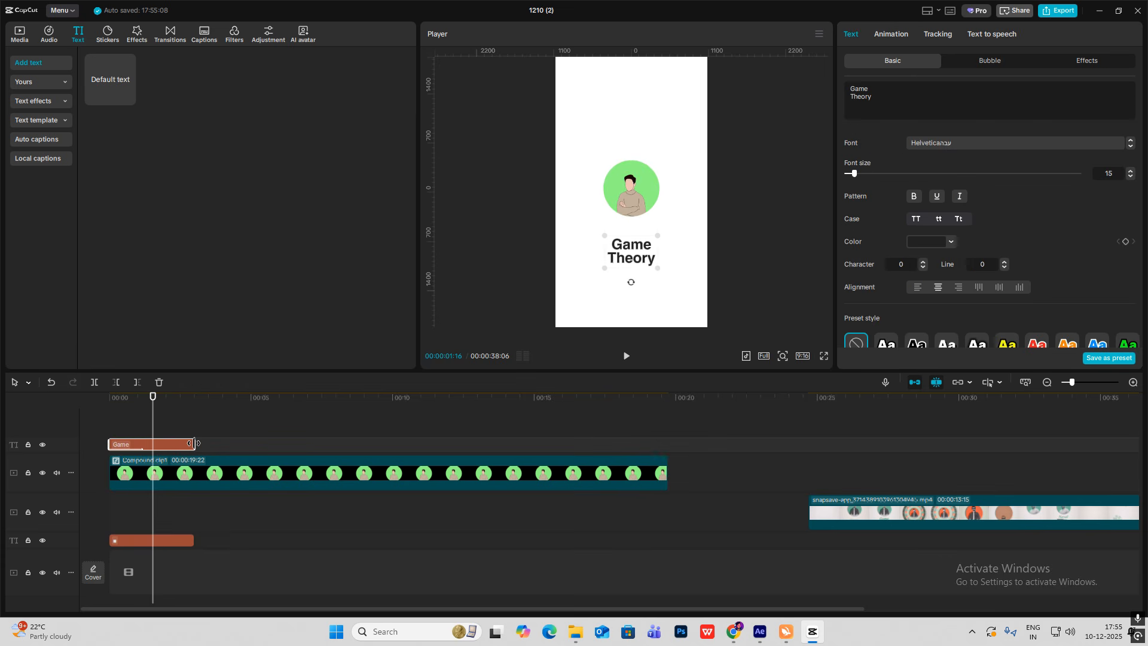
{"action": "left_click_drag", "start_coordinate": [193, 443], "coordinate": [169, 443]}
{"action": "left_click", "coordinate": [899, 37]}
{"action": "left_click", "coordinate": [989, 64]}
{"action": "left_click", "coordinate": [1001, 129]}
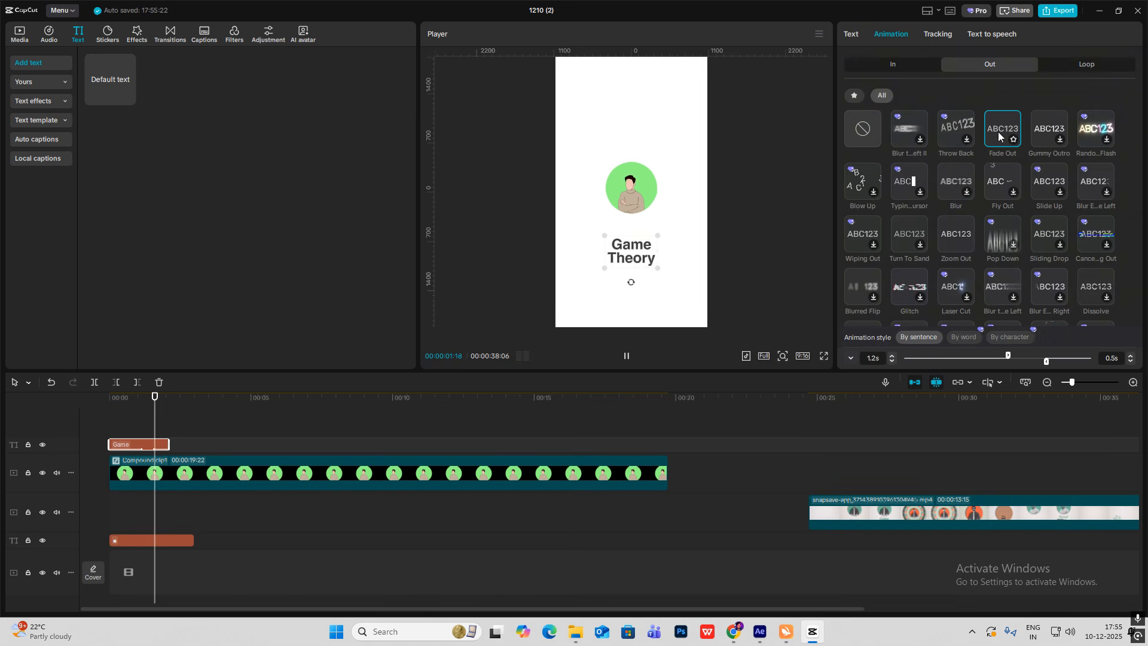
{"action": "left_click", "coordinate": [138, 426]}
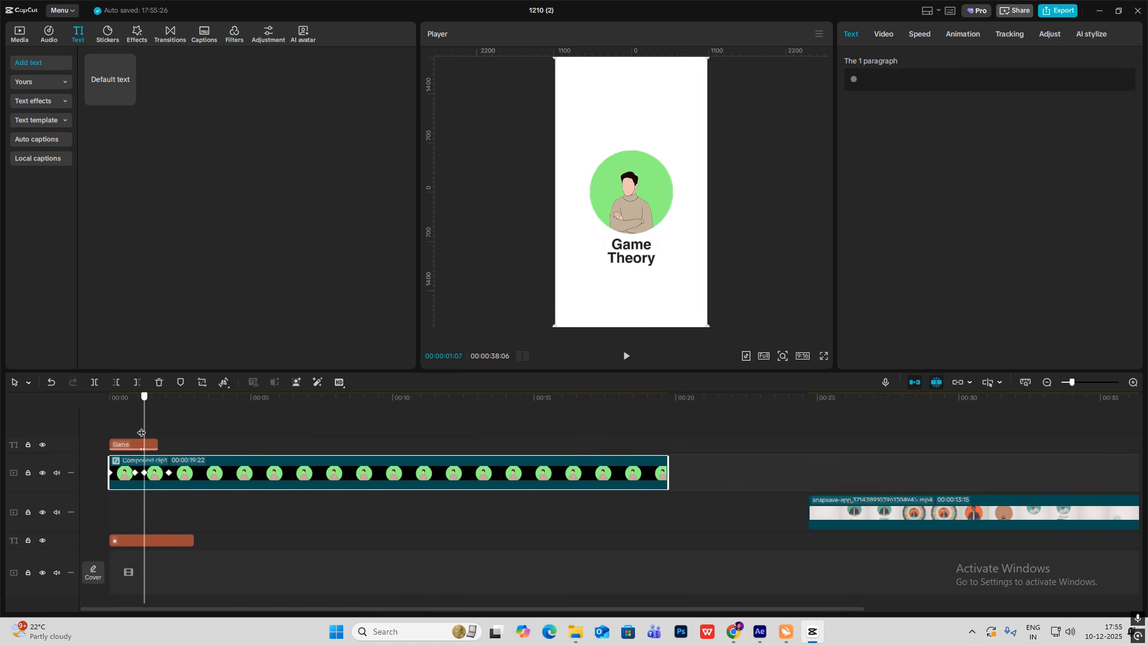
{"action": "double_click", "coordinate": [159, 466]}
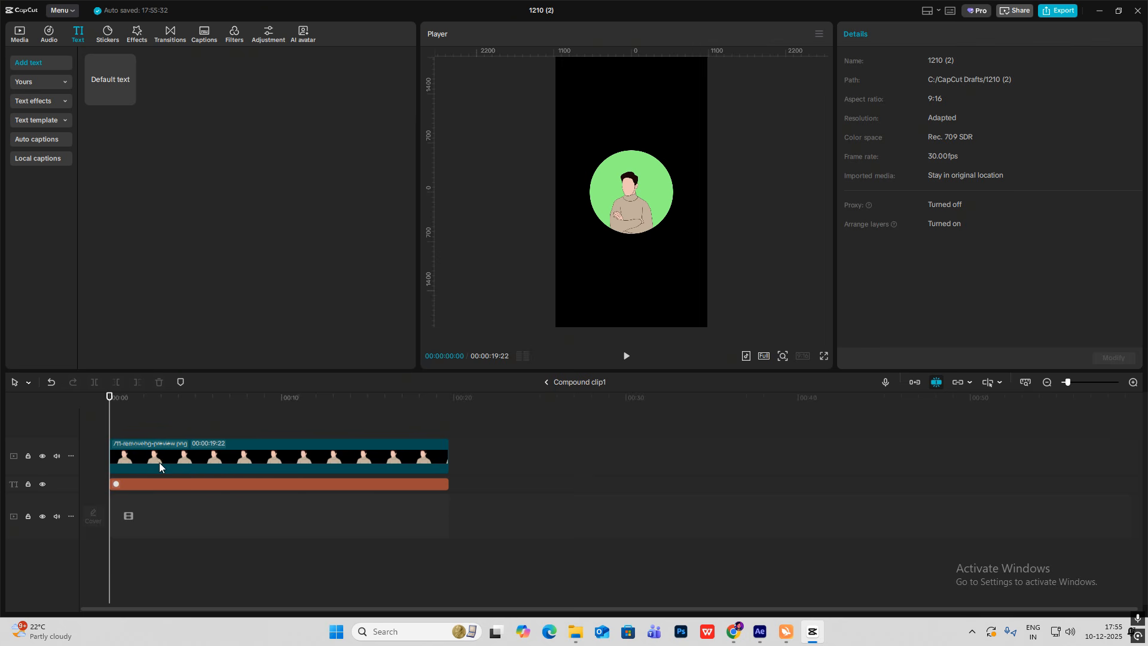
{"action": "left_click", "coordinate": [131, 427]}
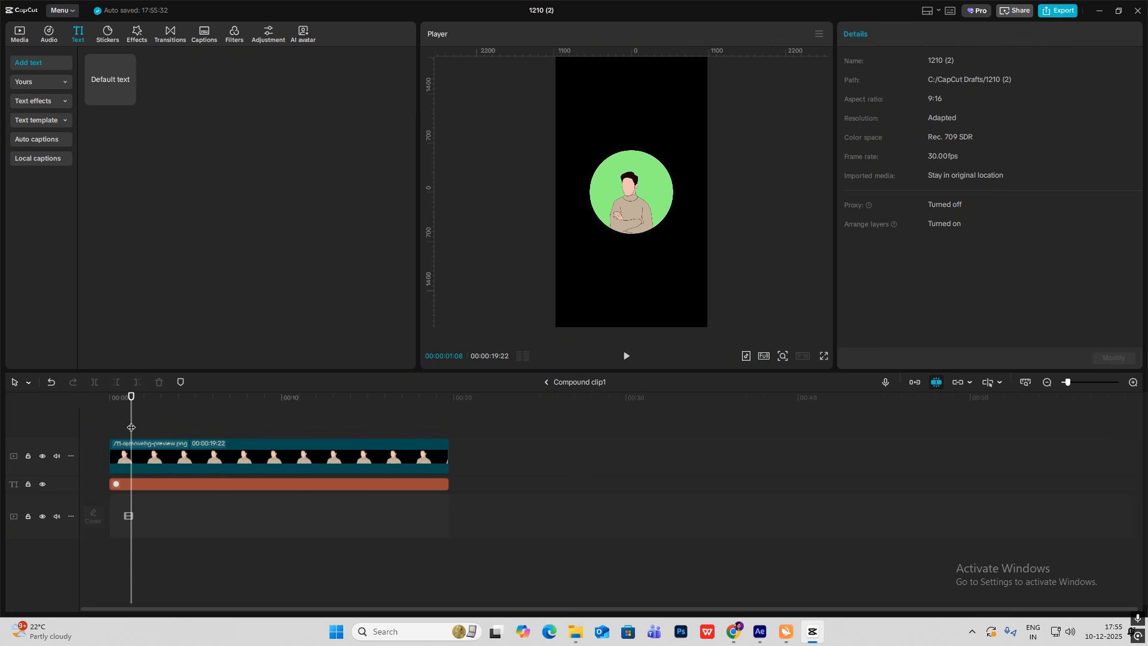
{"action": "left_click", "coordinate": [147, 457]}
{"action": "left_click", "coordinate": [547, 382]}
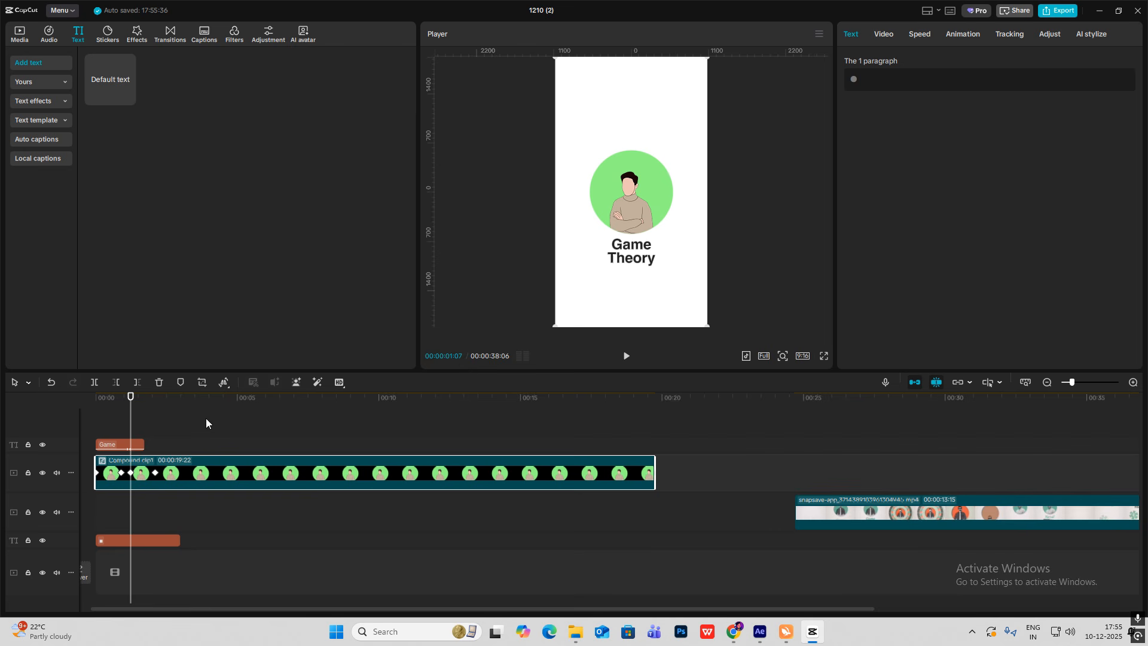
Open the compound clip and add a color keyframe to the green circle at 00:00:01:07.
{"action": "double_click", "coordinate": [144, 468]}
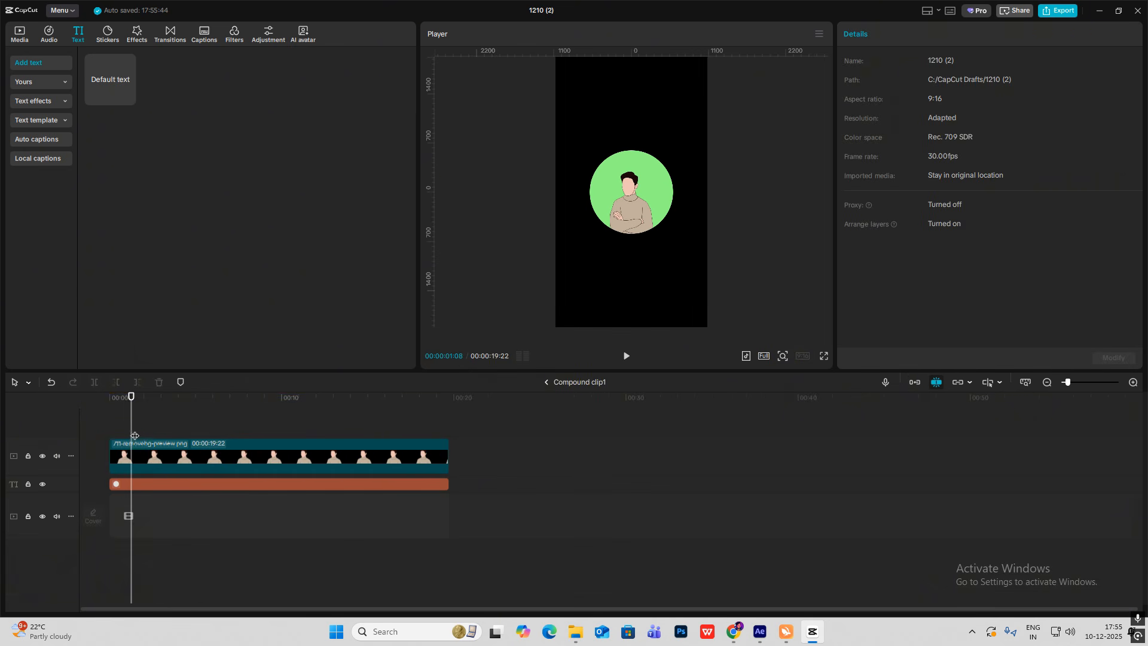
{"action": "left_click_drag", "start_coordinate": [132, 434], "coordinate": [131, 436]}
{"action": "key", "text": "Left"}
{"action": "left_click", "coordinate": [150, 487]}
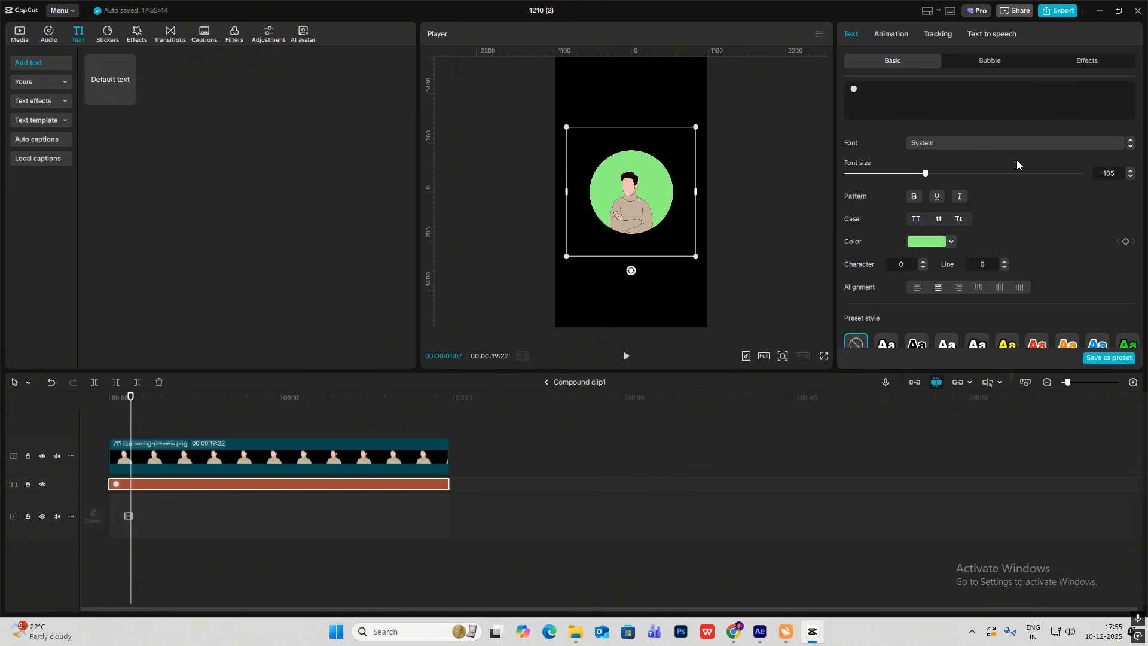
{"action": "left_click", "coordinate": [924, 243]}
{"action": "left_click", "coordinate": [1125, 241]}
Set the circle's color to coral pink at 00:00:01:25 and preview the color change.
{"action": "left_click_drag", "start_coordinate": [133, 430], "coordinate": [141, 435]}
{"action": "left_click", "coordinate": [929, 243]}
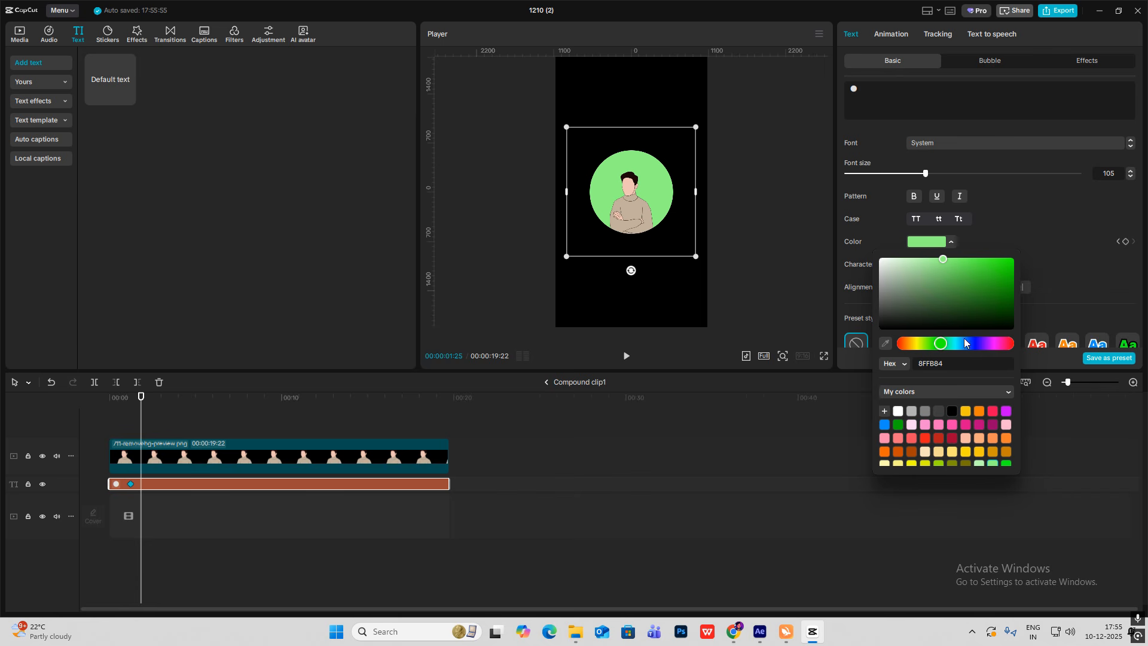
{"action": "left_click", "coordinate": [895, 439]}
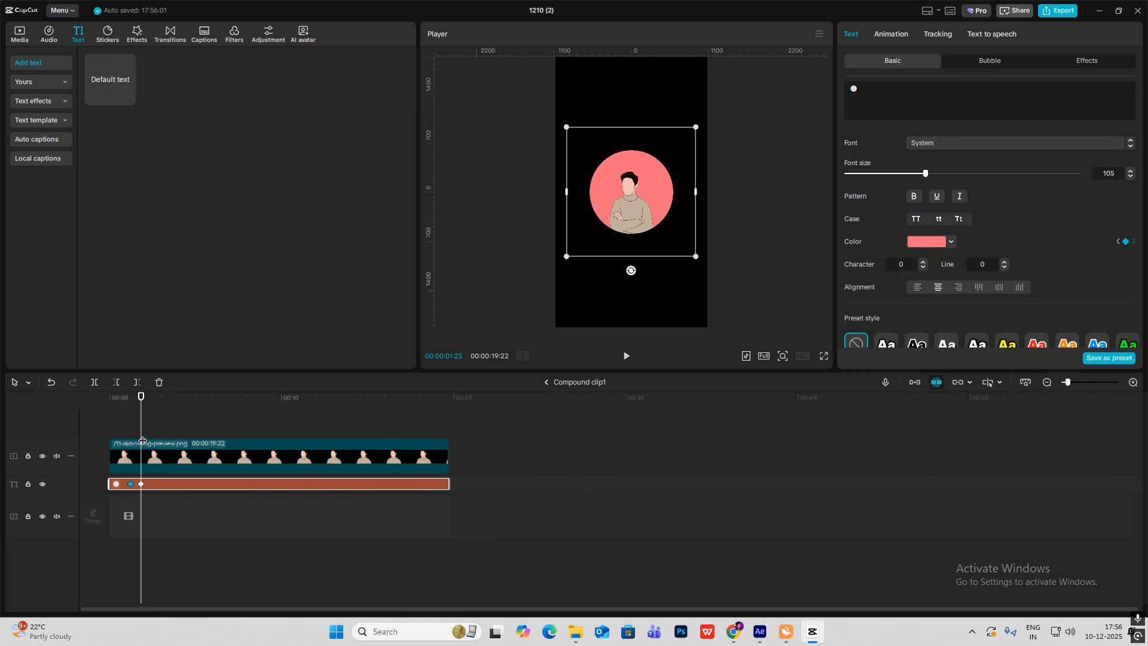
{"action": "left_click_drag", "start_coordinate": [142, 438], "coordinate": [130, 435]}
{"action": "key", "text": "space"}
Return to the main timeline and play the sequence from the start to check the circle's color change.
{"action": "left_click", "coordinate": [547, 383]}
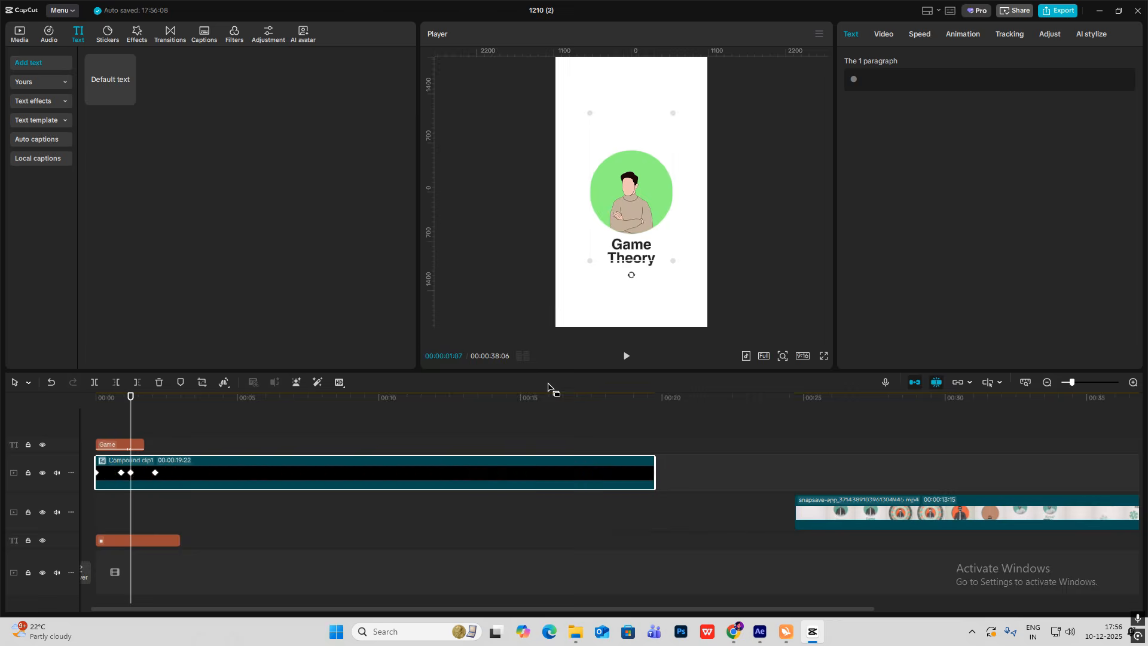
{"action": "key", "text": "space"}
{"action": "key", "text": "space"}
{"action": "left_click", "coordinate": [129, 421]}
{"action": "left_click", "coordinate": [83, 446]}
{"action": "key", "text": "space"}
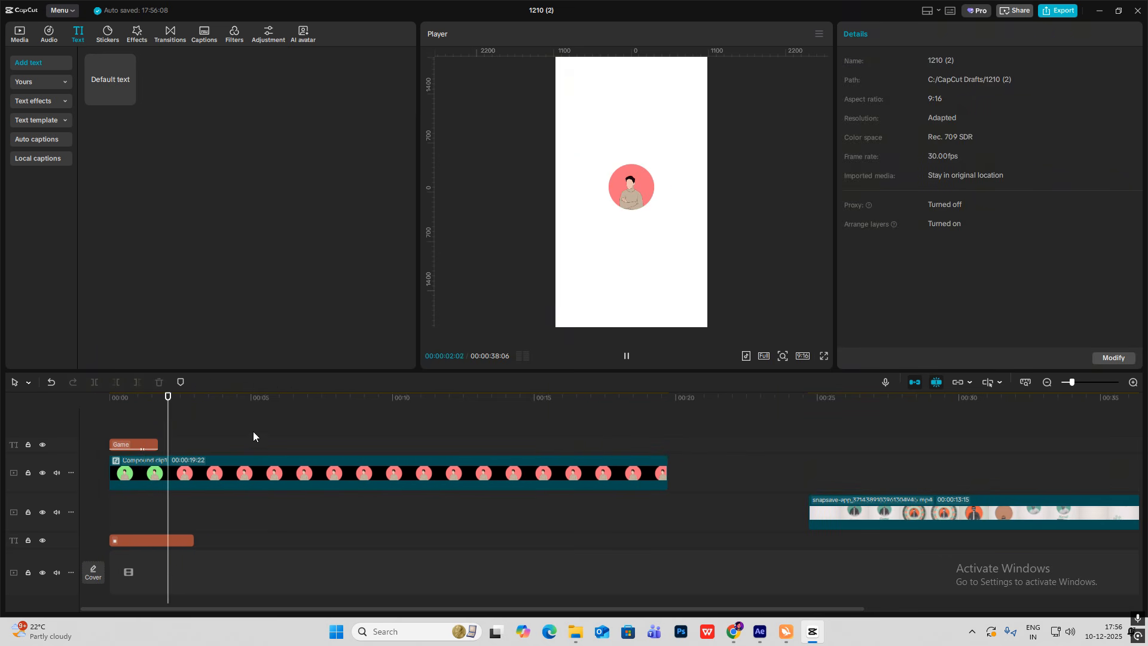
{"action": "key", "text": "space"}
Add middle layer.png to a new track above the Game Theory text, starting at the text's end.
{"action": "left_click", "coordinate": [34, 31]}
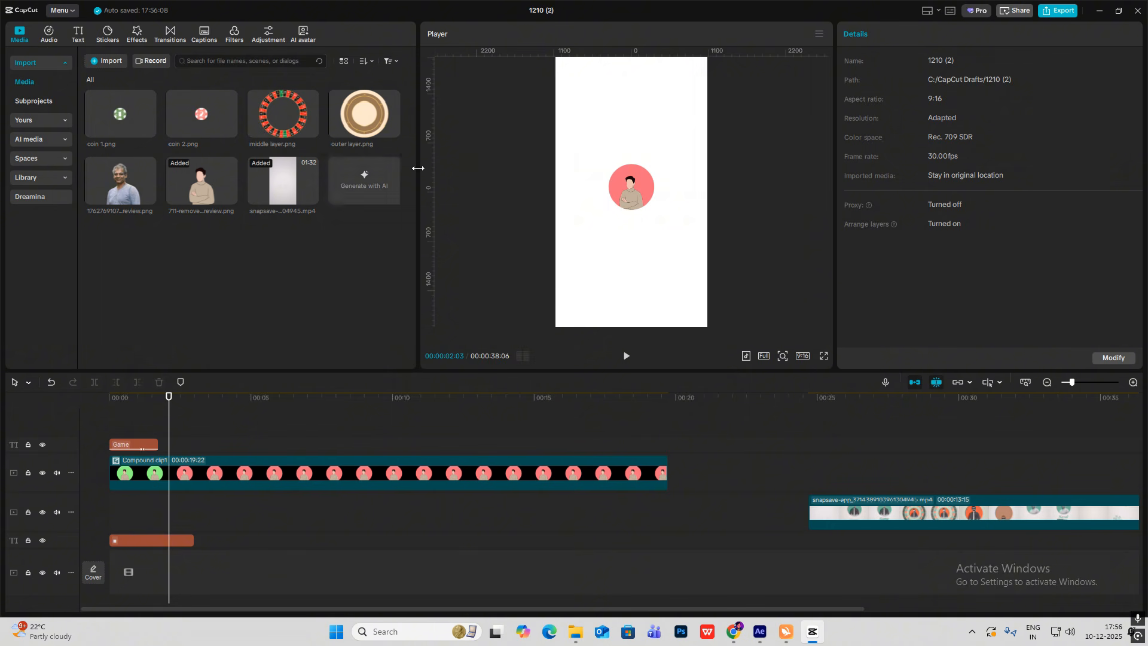
{"action": "left_click_drag", "start_coordinate": [290, 123], "coordinate": [160, 441]}
{"action": "left_click", "coordinate": [703, 134]}
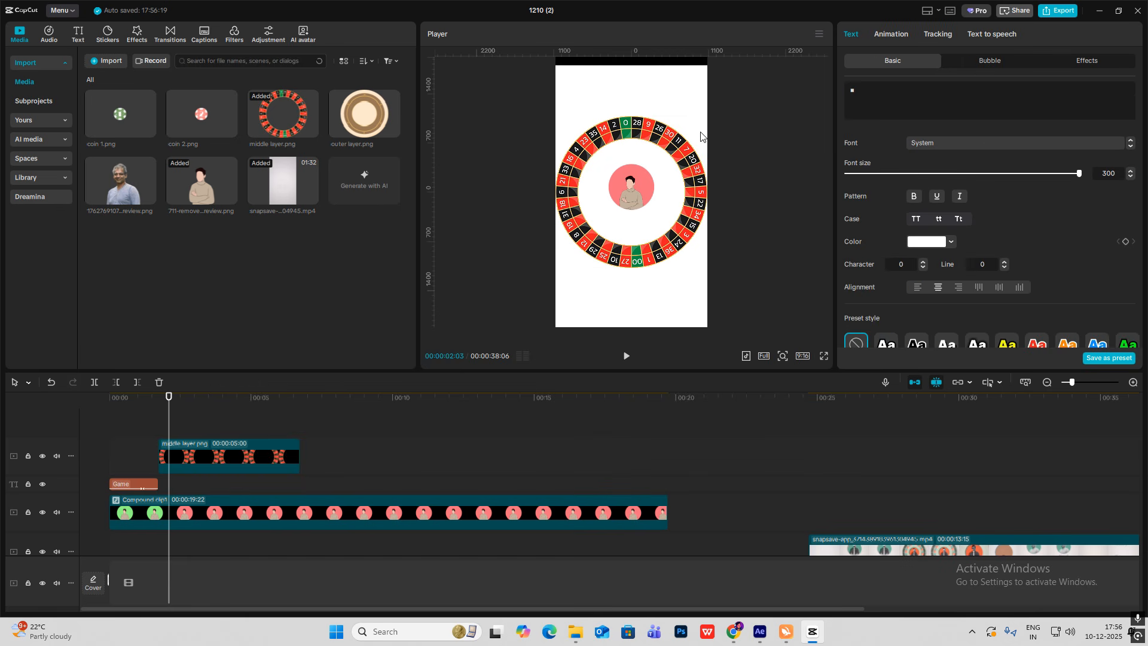
Scale the middle layer to 42% and set its Y position to 80 so the ring surrounds the portrait circle.
{"action": "left_click", "coordinate": [225, 455]}
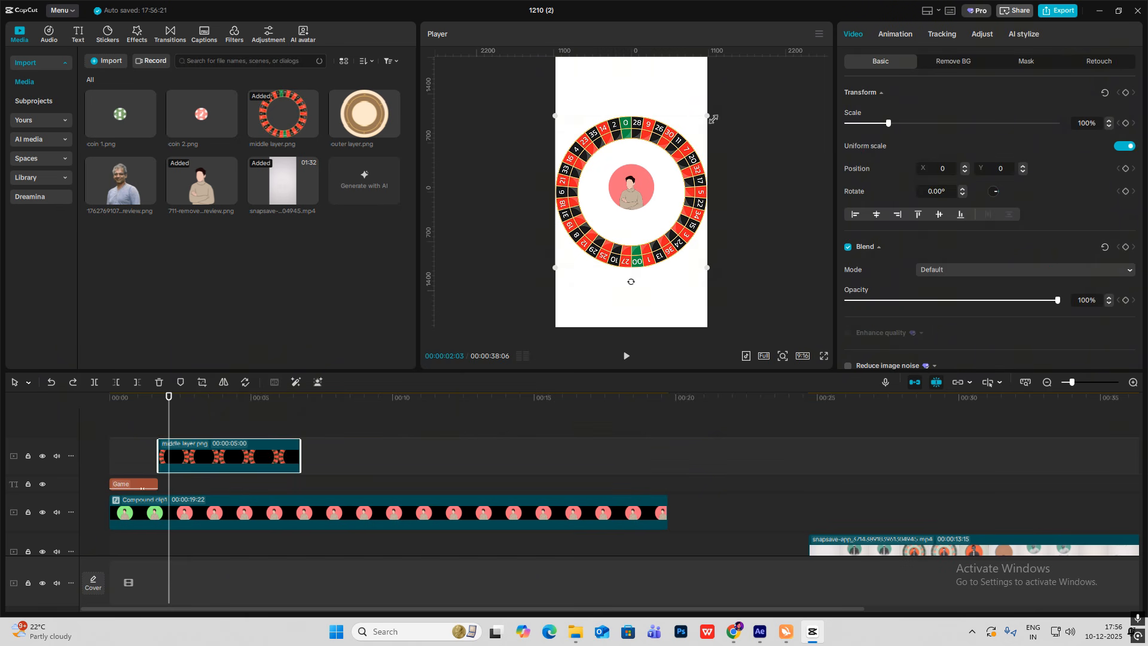
{"action": "left_click_drag", "start_coordinate": [712, 118], "coordinate": [657, 201]}
{"action": "left_click", "coordinate": [782, 356]}
{"action": "left_click_drag", "start_coordinate": [655, 162], "coordinate": [655, 168]}
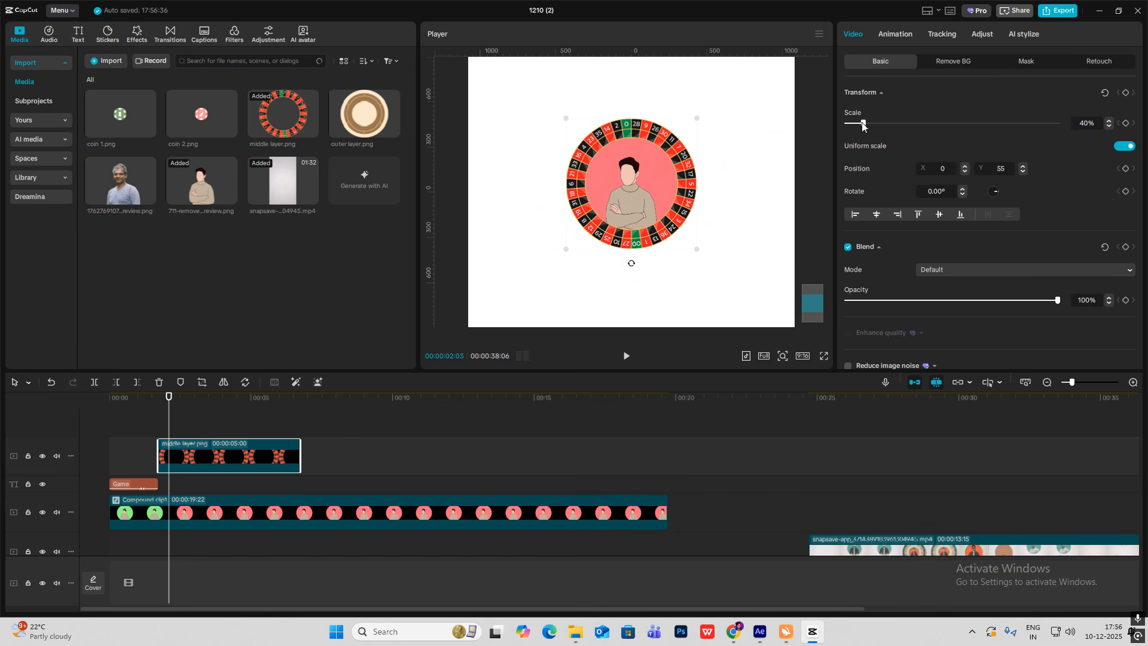
{"action": "left_click_drag", "start_coordinate": [862, 122], "coordinate": [866, 125]}
{"action": "left_click_drag", "start_coordinate": [686, 175], "coordinate": [687, 172]}
{"action": "left_click_drag", "start_coordinate": [867, 126], "coordinate": [863, 128]}
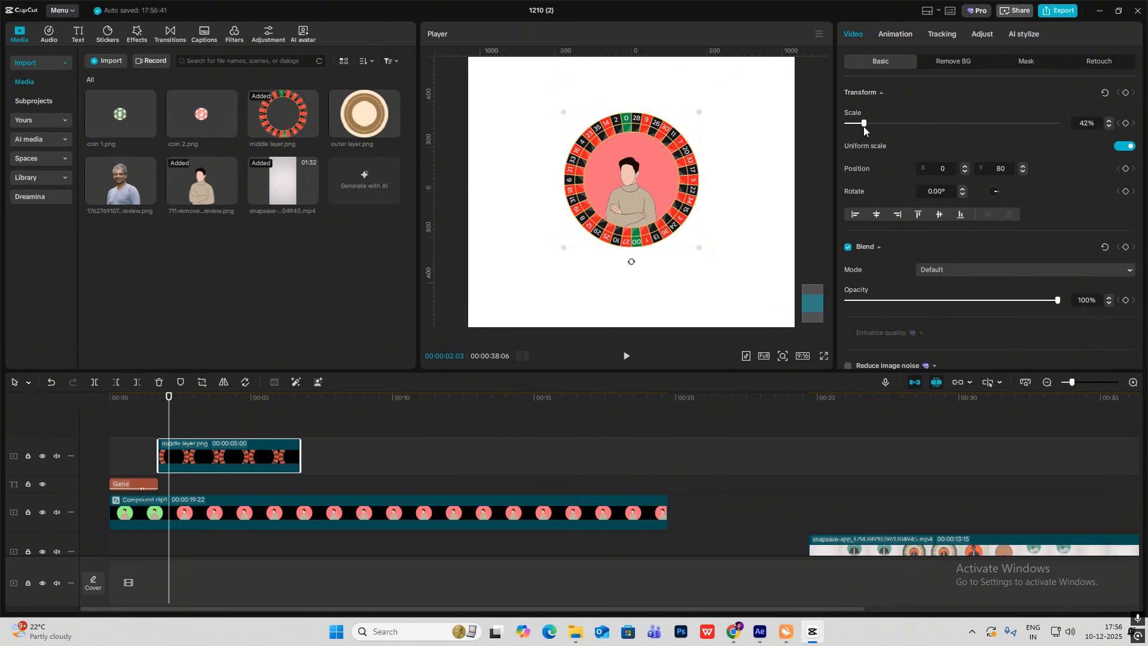
Add outer layer.png beneath the middle layer, scale it to 72% and set its Y position to 87.
{"action": "left_click_drag", "start_coordinate": [364, 114], "coordinate": [163, 428]}
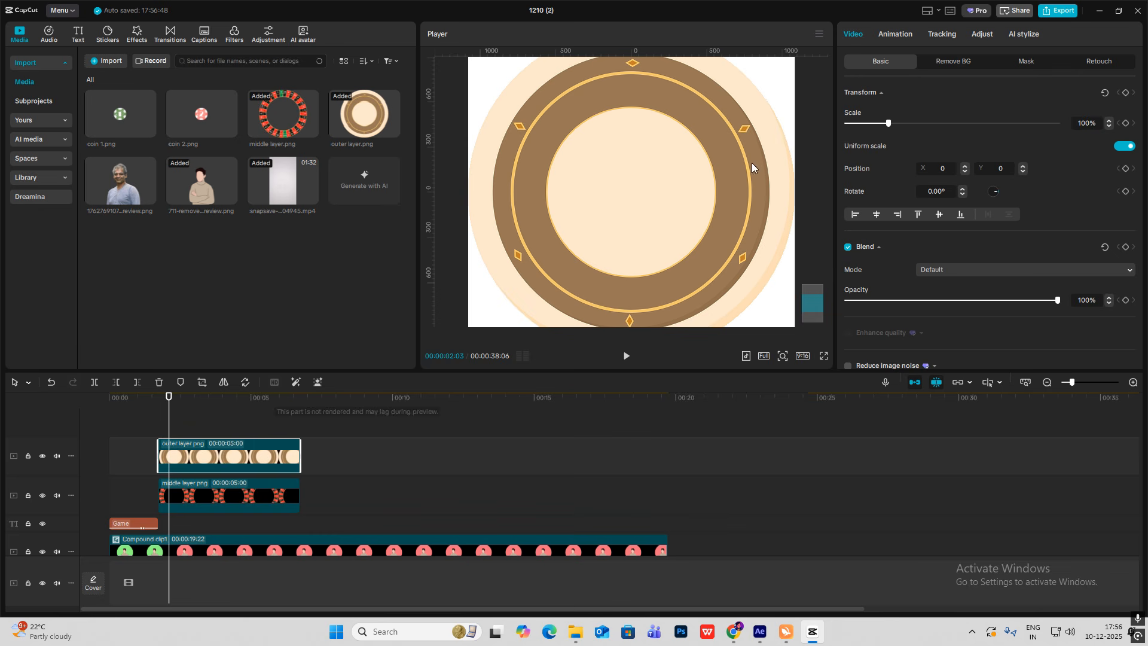
{"action": "left_click_drag", "start_coordinate": [226, 467], "coordinate": [226, 499]}
{"action": "left_click_drag", "start_coordinate": [888, 123], "coordinate": [876, 124]}
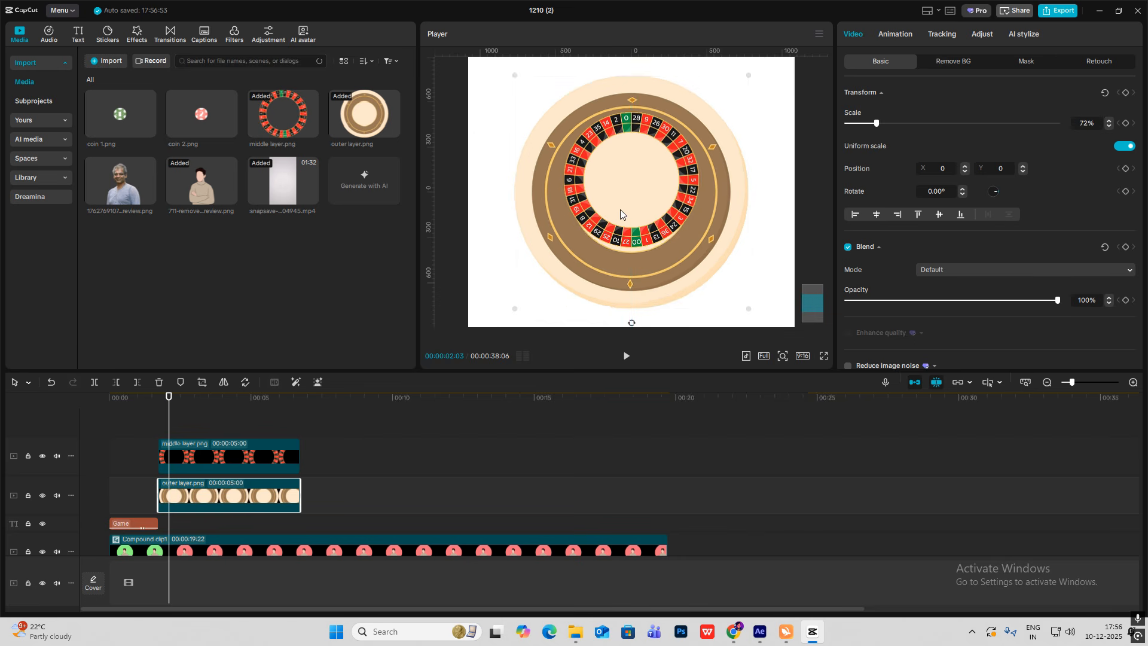
{"action": "mouse_move", "coordinate": [619, 209]}
{"action": "left_mouse_down"}
{"action": "mouse_move", "coordinate": [612, 189]}
{"action": "mouse_move", "coordinate": [618, 199]}
{"action": "left_mouse_up"}
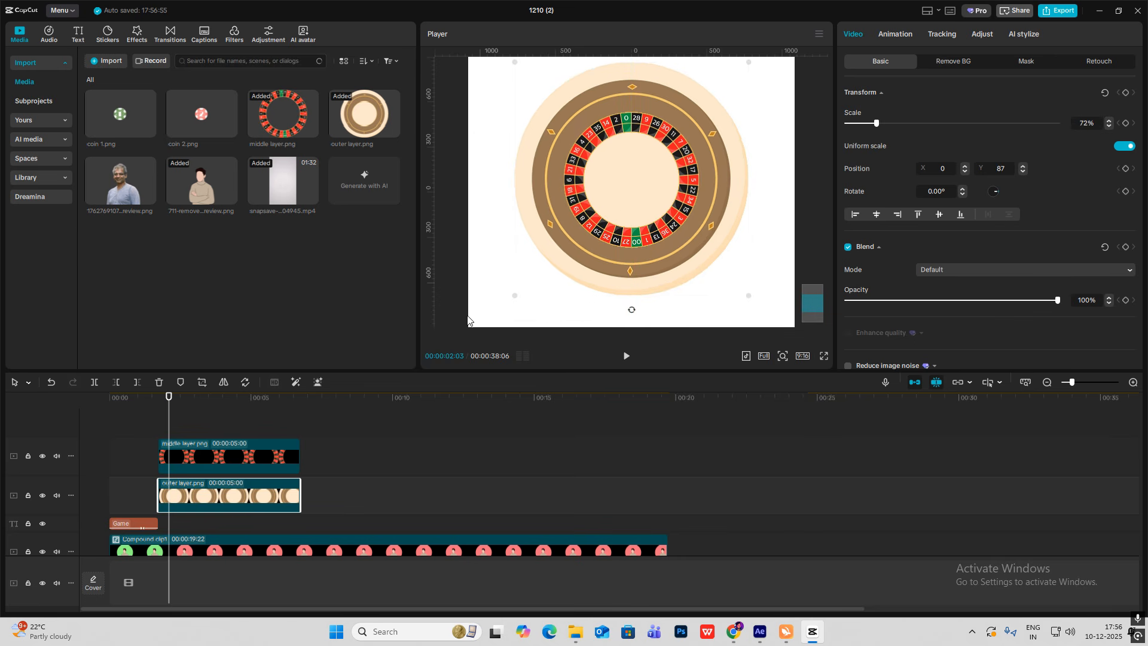
Move the middle and outer layer clips together beneath the compound clip, starting at 00:00:02:03.
{"action": "left_click", "coordinate": [325, 477]}
{"action": "left_click_drag", "start_coordinate": [326, 478], "coordinate": [257, 553]}
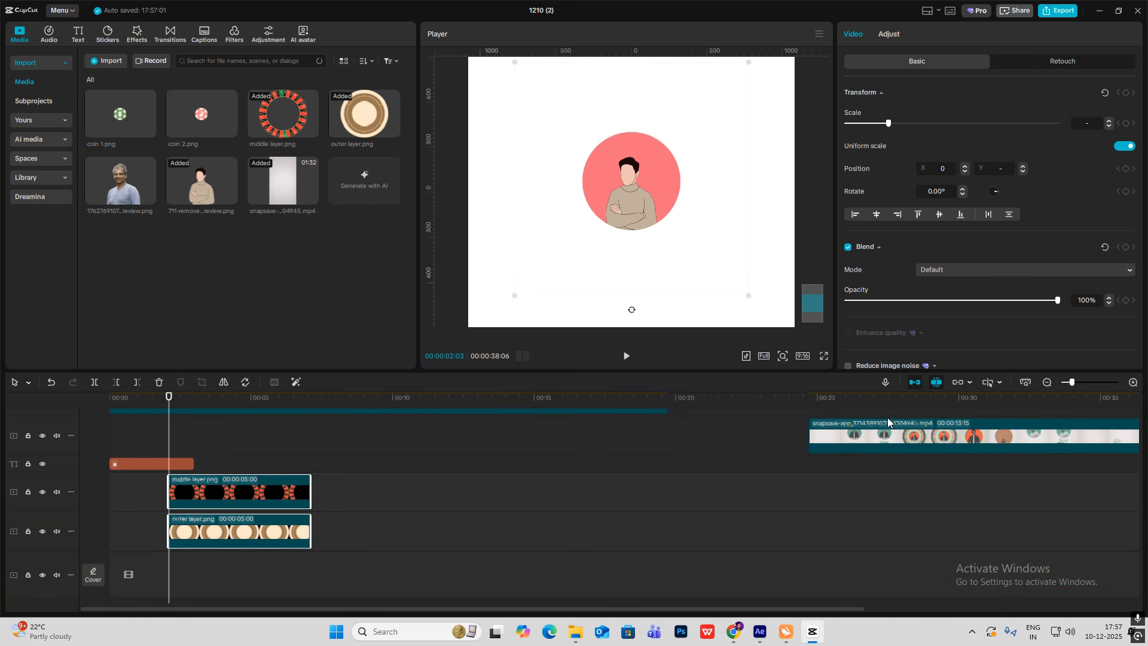
{"action": "scroll", "coordinate": [311, 508], "scroll_direction": "up", "scroll_amount": 3}
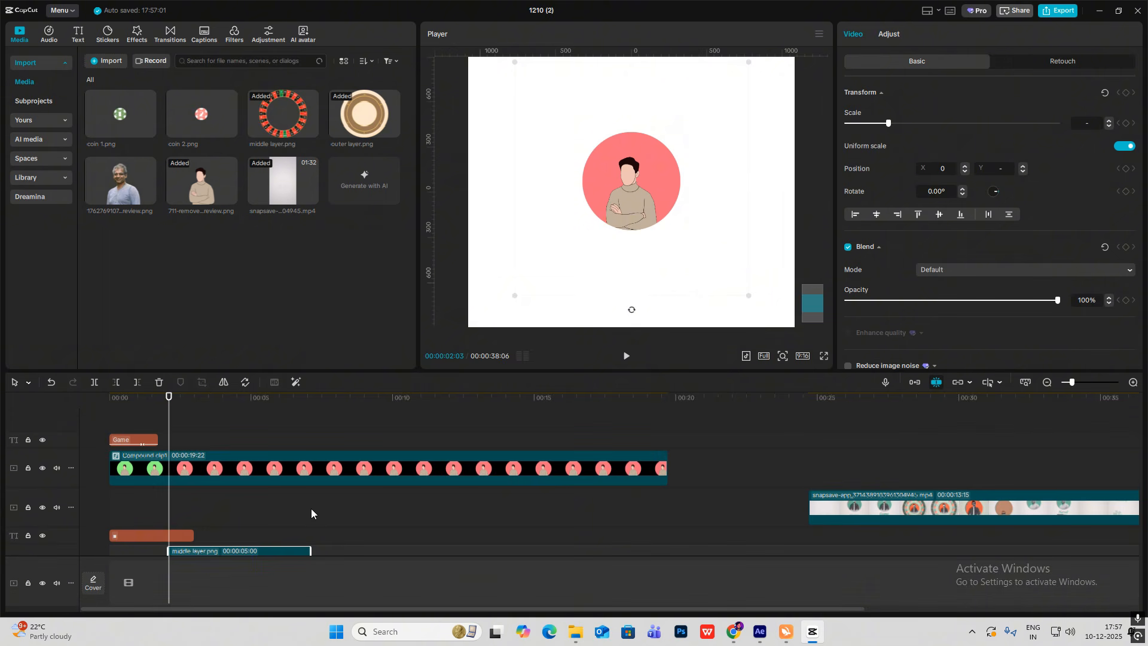
{"action": "left_click_drag", "start_coordinate": [210, 547], "coordinate": [239, 495]}
{"action": "left_click", "coordinate": [519, 328]}
{"action": "scroll", "coordinate": [200, 445], "scroll_direction": "down", "scroll_amount": 2}
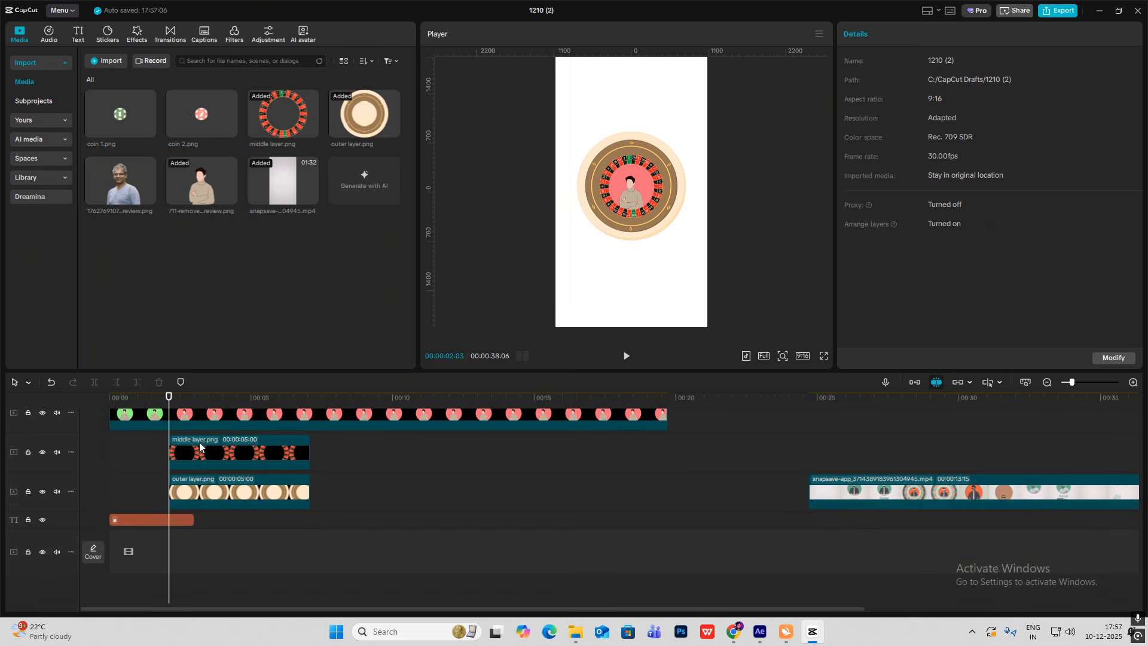
Add blend keyframes at the start of the middle and outer layers, and move both clips to start at 00:00:01:12.
{"action": "left_click_drag", "start_coordinate": [344, 455], "coordinate": [260, 490]}
{"action": "left_click", "coordinate": [210, 459]}
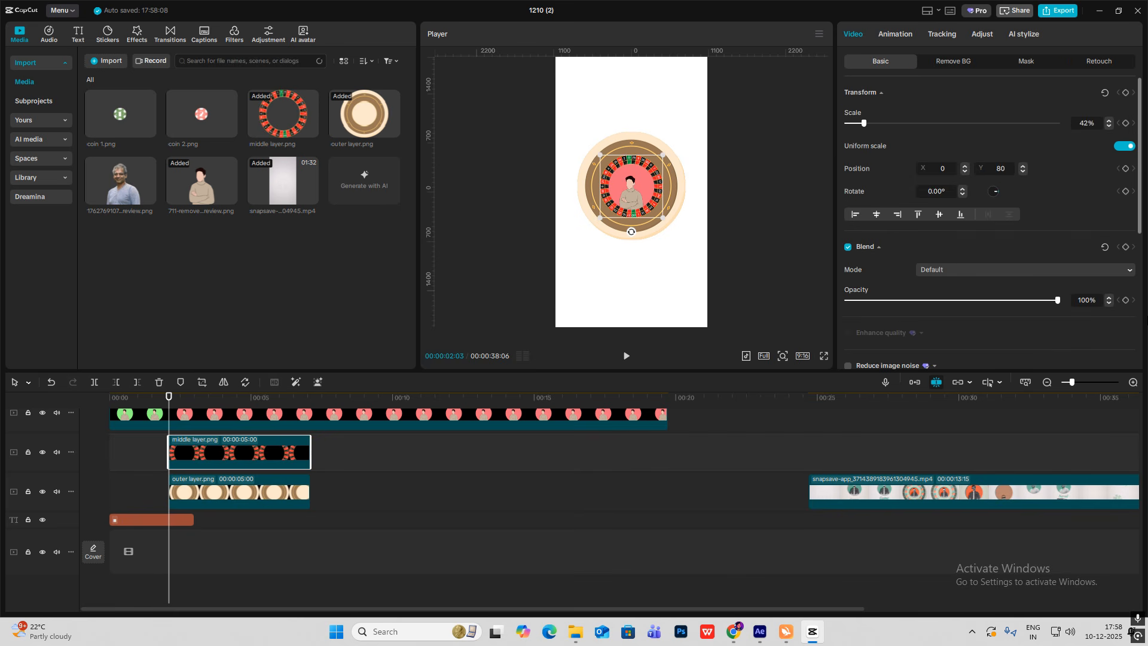
{"action": "left_click", "coordinate": [238, 496]}
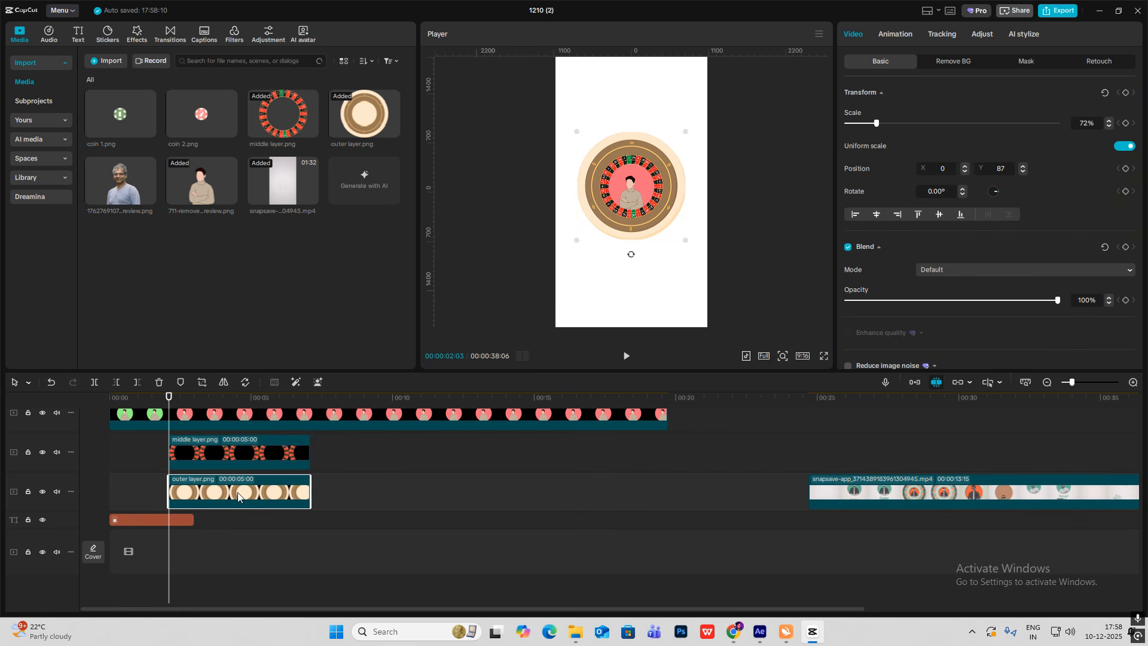
{"action": "left_click", "coordinate": [1126, 246]}
{"action": "left_click_drag", "start_coordinate": [168, 396], "coordinate": [150, 397]}
{"action": "left_click_drag", "start_coordinate": [235, 452], "coordinate": [220, 455]}
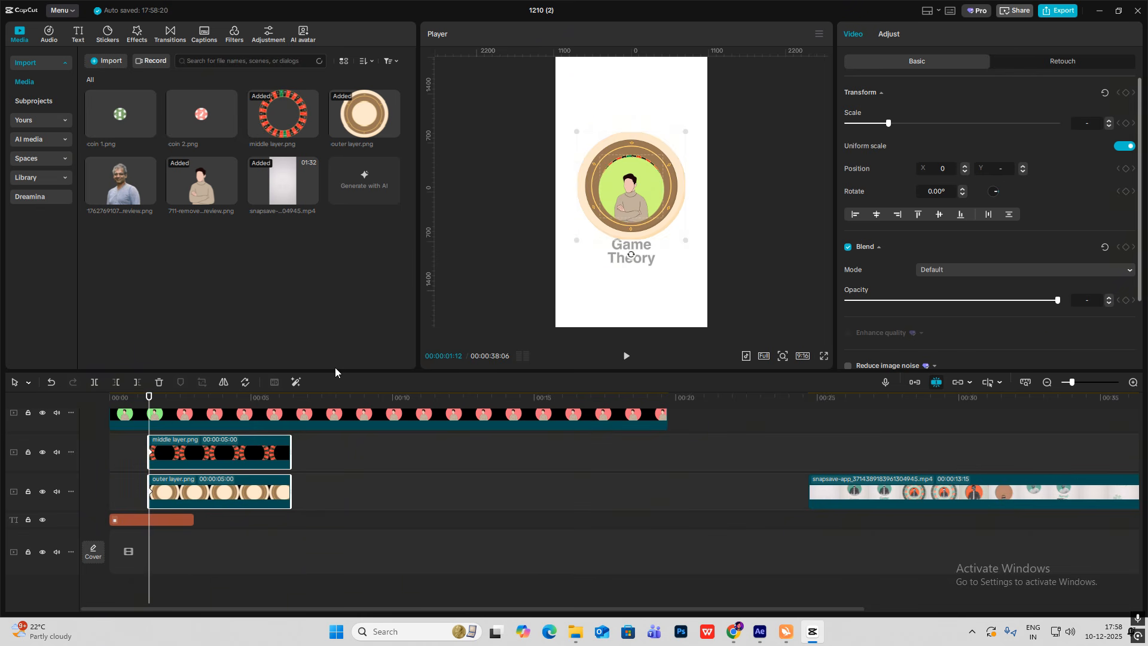
Add blend keyframes to the middle and outer layers at 00:00:02:02.
{"action": "left_click_drag", "start_coordinate": [150, 397], "coordinate": [169, 405]}
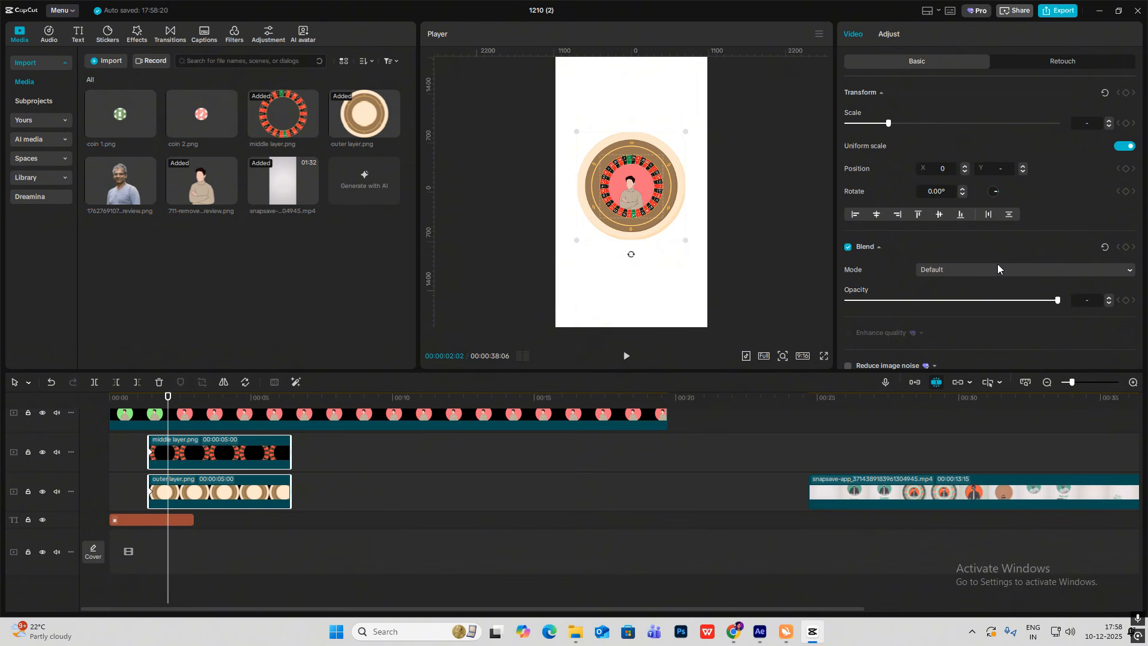
{"action": "left_click", "coordinate": [214, 460]}
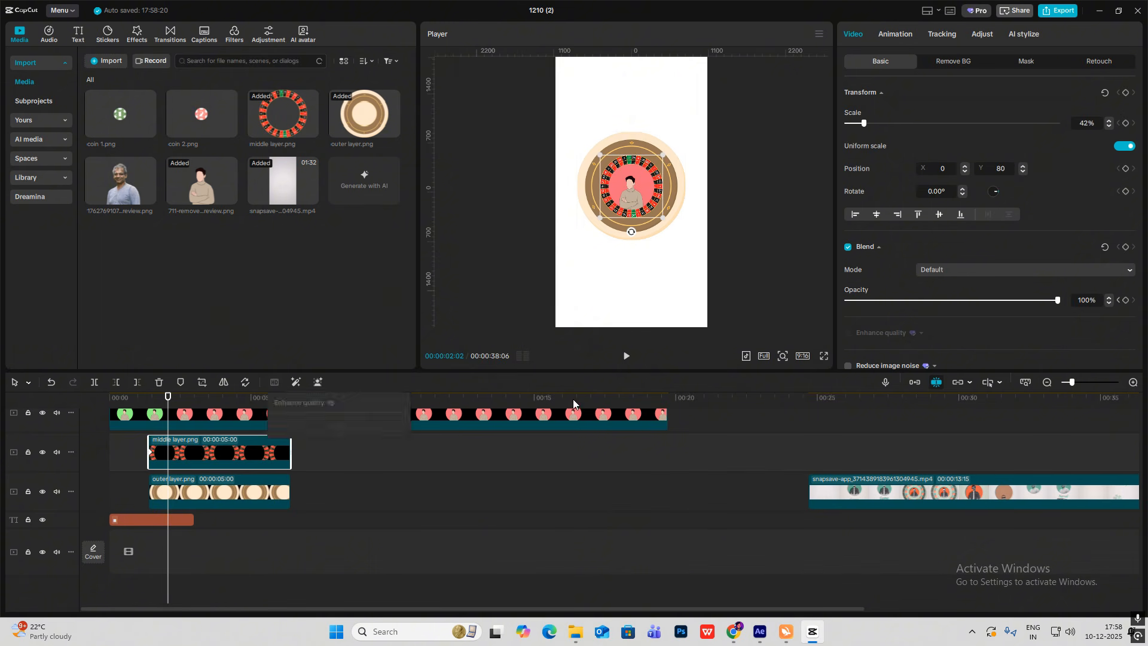
{"action": "left_click", "coordinate": [1126, 247]}
{"action": "left_click", "coordinate": [211, 501]}
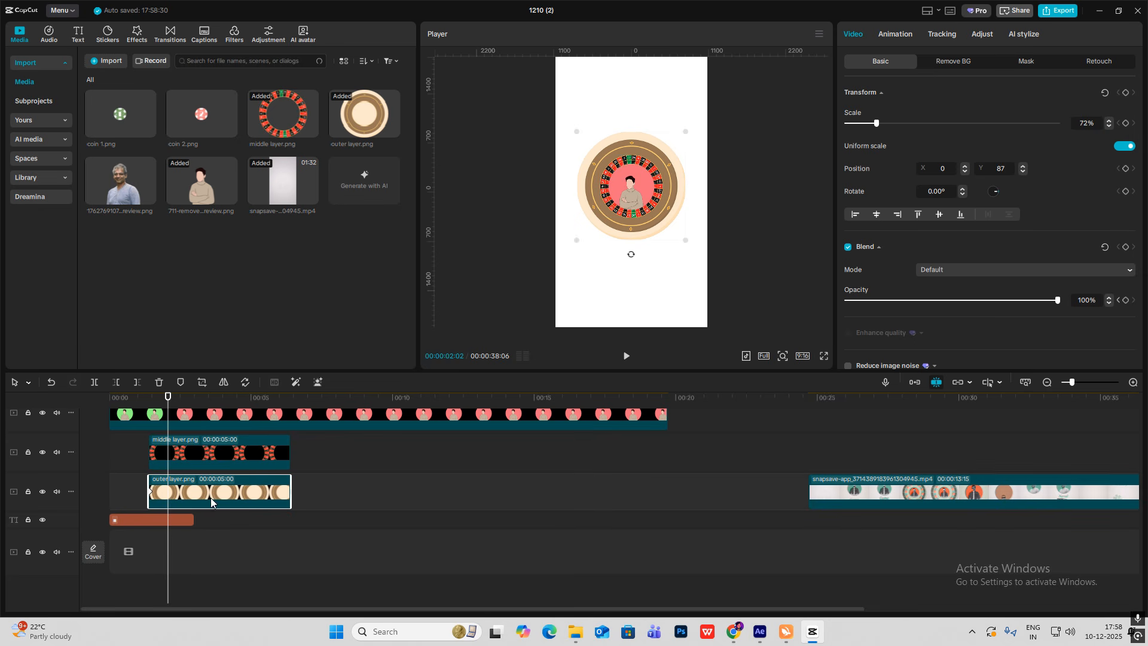
{"action": "left_click", "coordinate": [1126, 247]}
Set the opacity of the middle and outer layers to 0% at 00:00:01:12.
{"action": "left_click_drag", "start_coordinate": [169, 397], "coordinate": [149, 397]}
{"action": "left_click", "coordinate": [200, 457]}
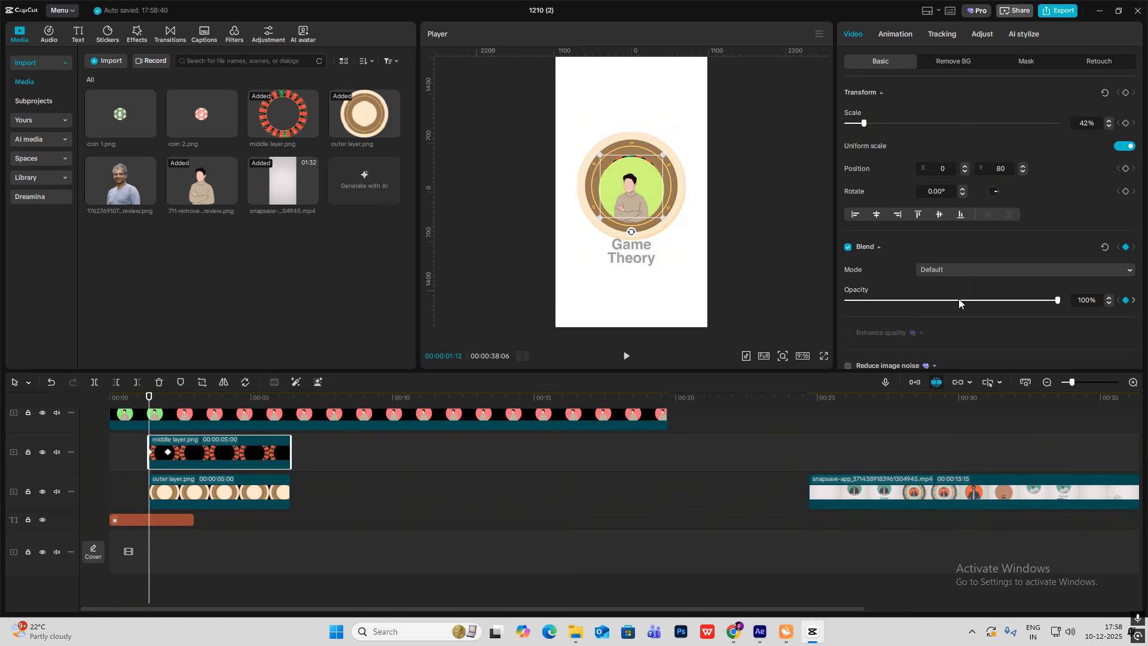
{"action": "left_click", "coordinate": [221, 496]}
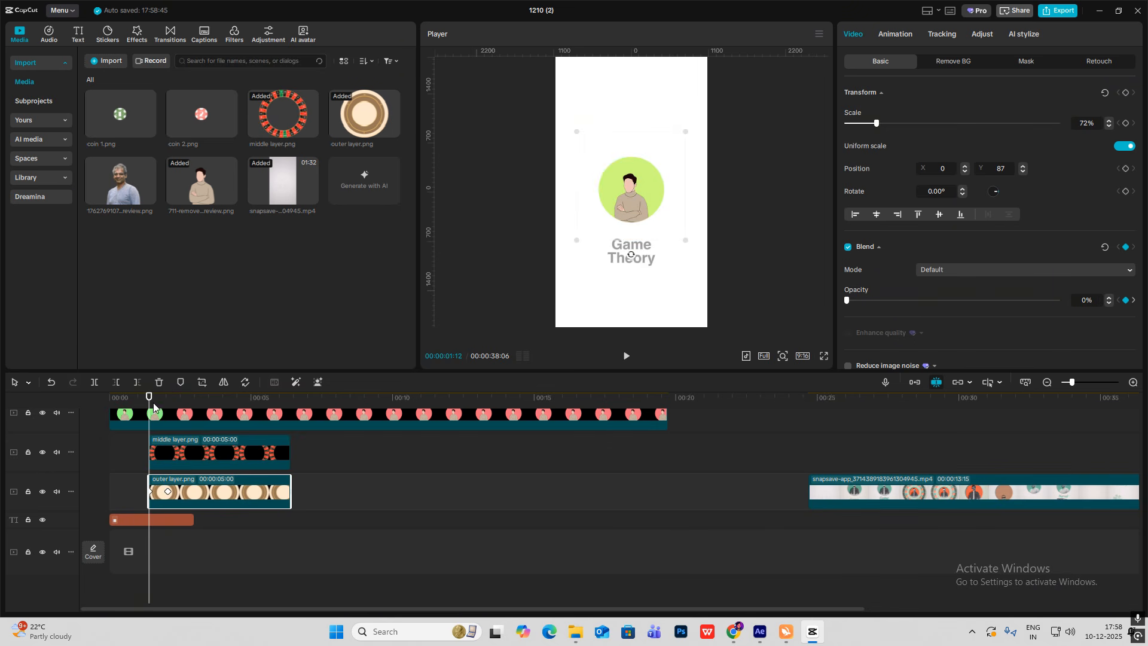
Play the animation from the start to check the fade-in of the two roulette layers.
{"action": "left_click_drag", "start_coordinate": [152, 400], "coordinate": [1, 398]}
{"action": "key", "text": "space"}
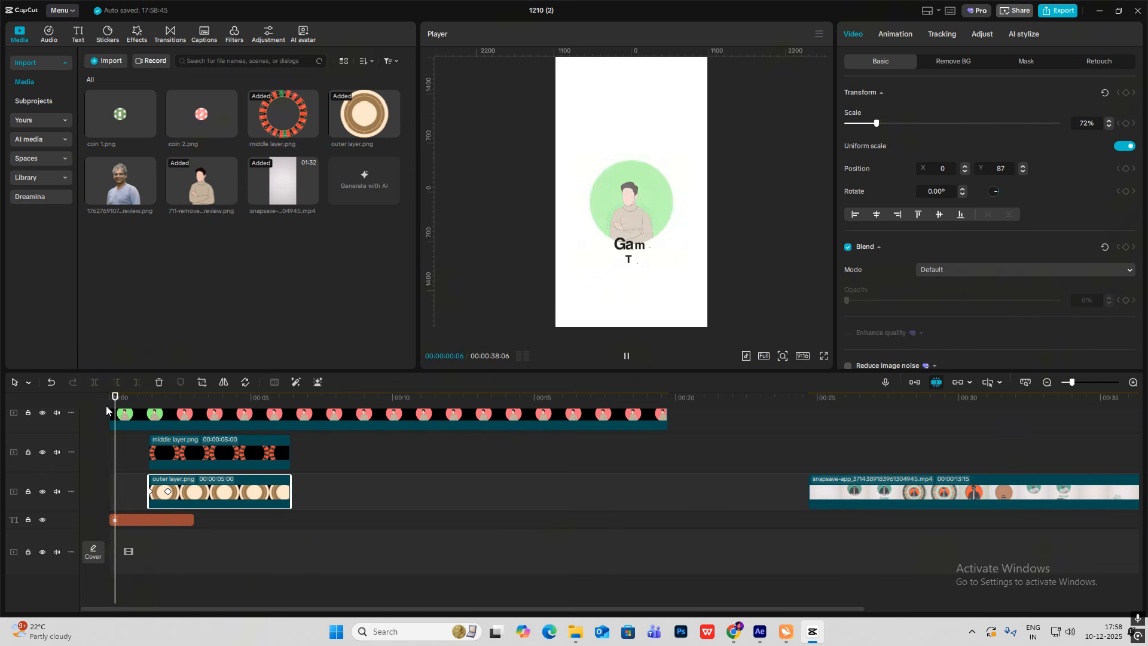
{"action": "left_click", "coordinate": [178, 400]}
{"action": "left_click", "coordinate": [339, 466]}
{"action": "left_click_drag", "start_coordinate": [339, 466], "coordinate": [186, 471]}
Add transform keyframes to the middle and outer layers at 00:00:01:29.
{"action": "mouse_move", "coordinate": [783, 355]}
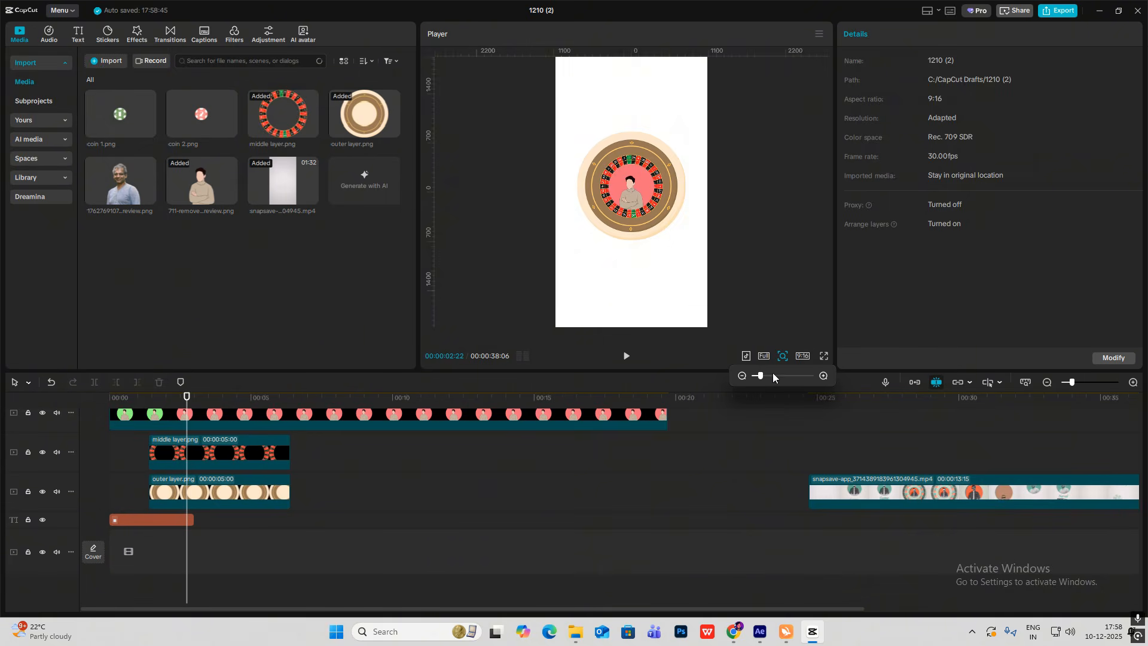
{"action": "left_click", "coordinate": [773, 375]}
{"action": "left_click", "coordinate": [158, 400]}
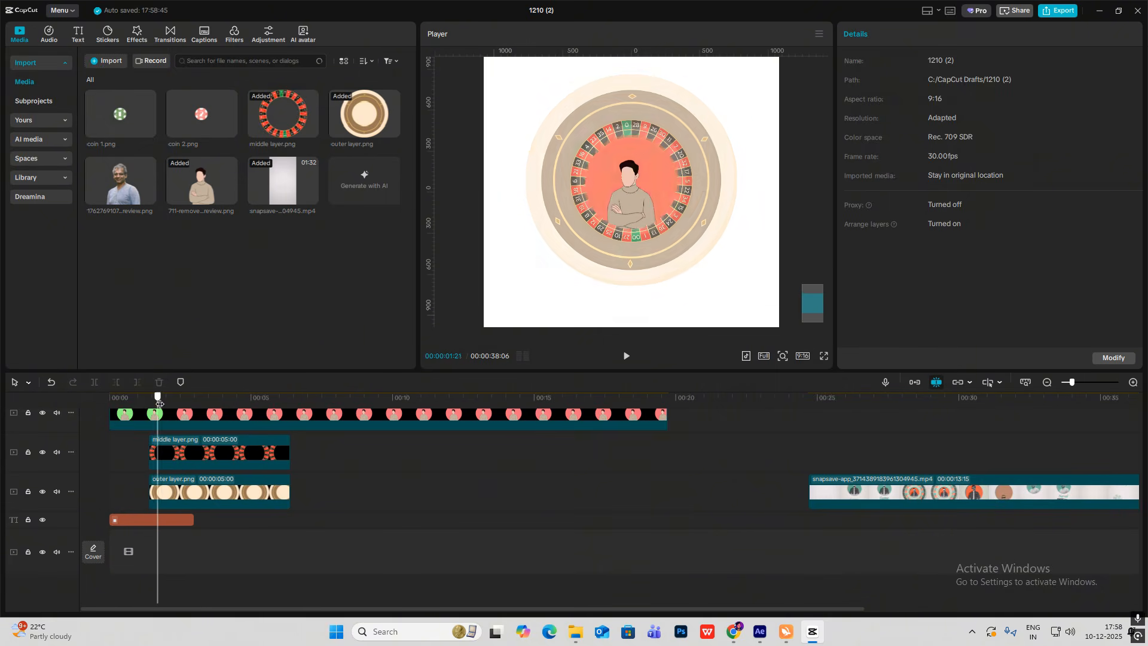
{"action": "left_click_drag", "start_coordinate": [159, 403], "coordinate": [165, 401]}
{"action": "left_click", "coordinate": [179, 447]}
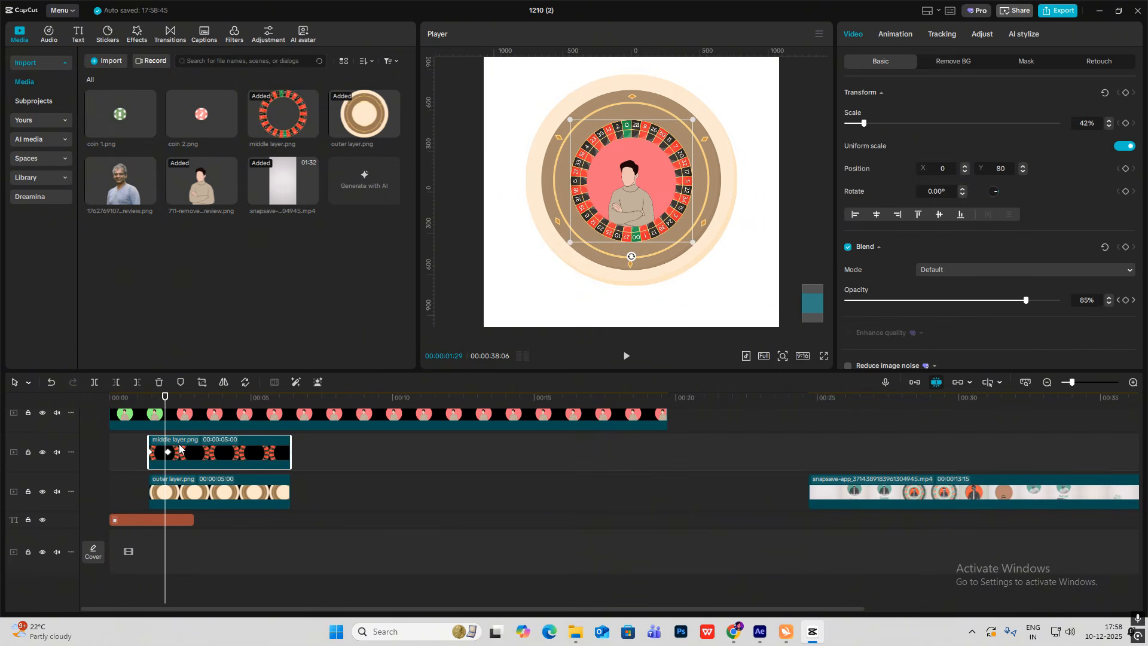
{"action": "left_click", "coordinate": [1126, 93]}
{"action": "left_click", "coordinate": [208, 493]}
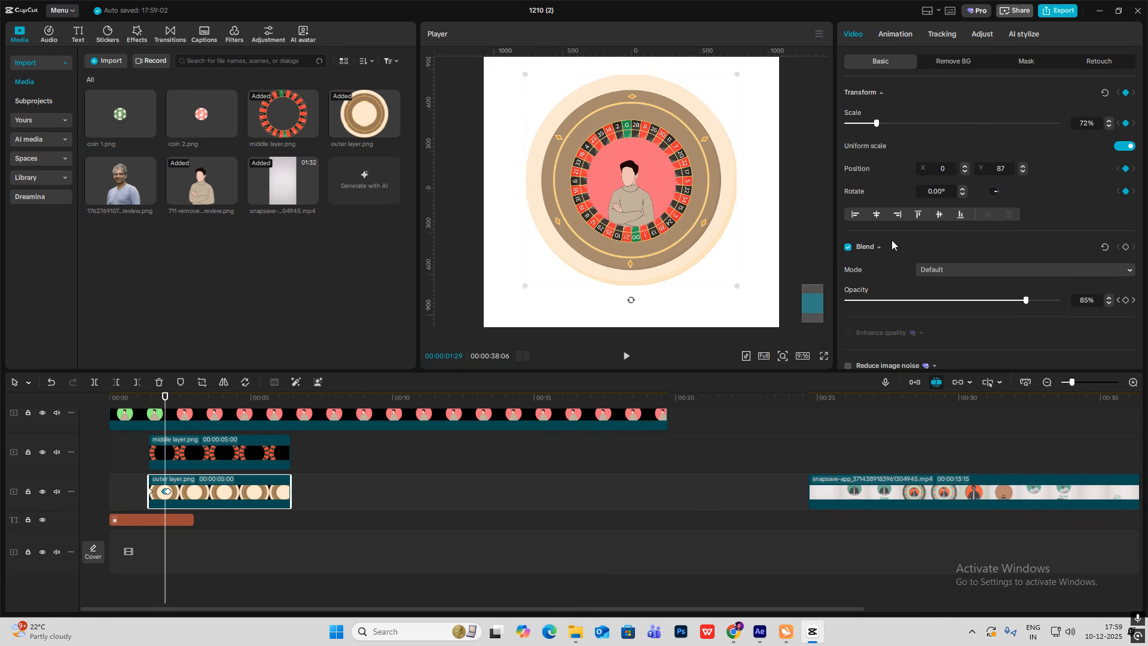
Extend the white background text clip to about 00:00:14.
{"action": "scroll", "coordinate": [167, 407], "scroll_direction": "up", "scroll_amount": 2}
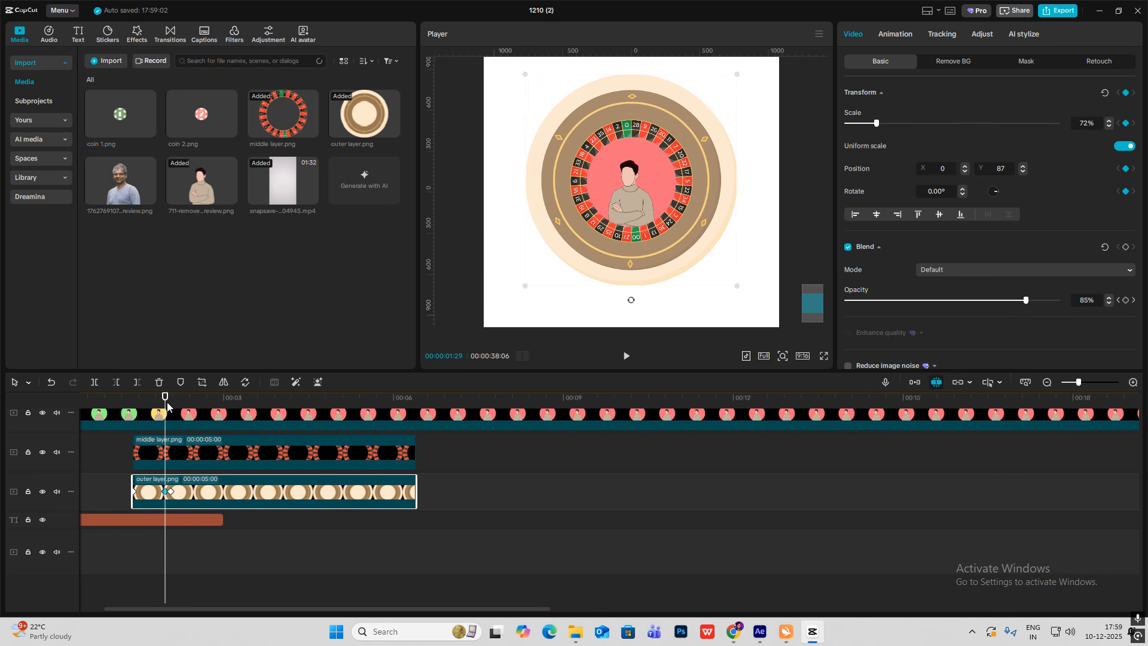
{"action": "left_click_drag", "start_coordinate": [169, 406], "coordinate": [219, 444]}
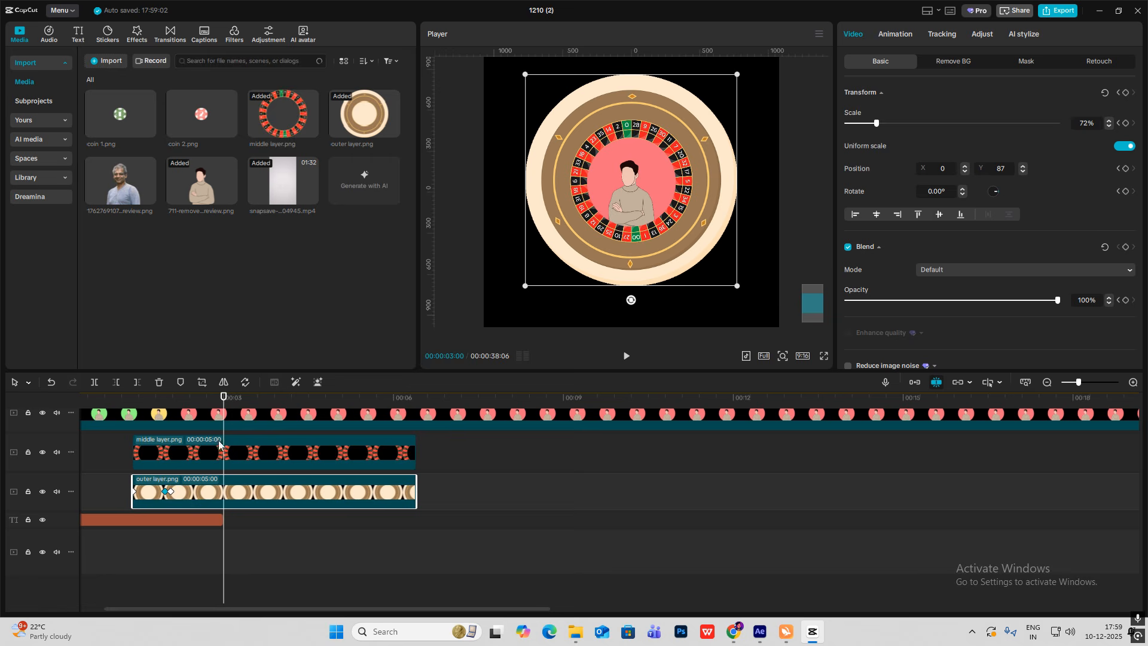
{"action": "left_click_drag", "start_coordinate": [225, 524], "coordinate": [854, 523]}
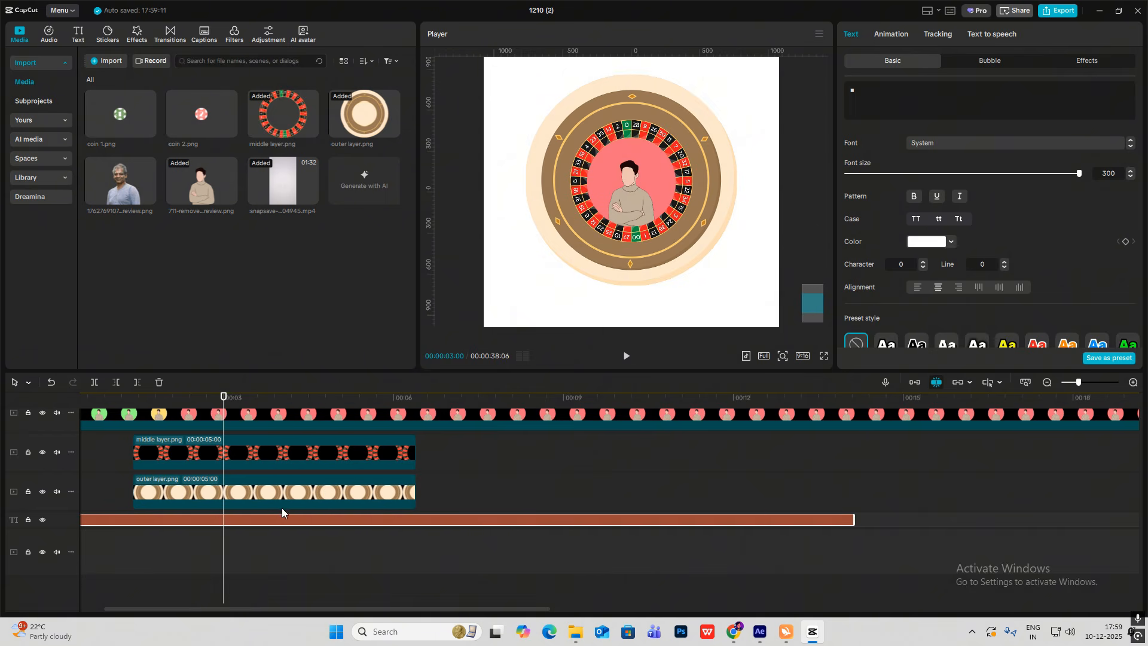
Rotate the middle layer to -270° with the end keyframe at 00:00:05:15, and preview the spin.
{"action": "scroll", "coordinate": [263, 496], "scroll_direction": "up", "scroll_amount": 1}
{"action": "left_click", "coordinate": [248, 485]}
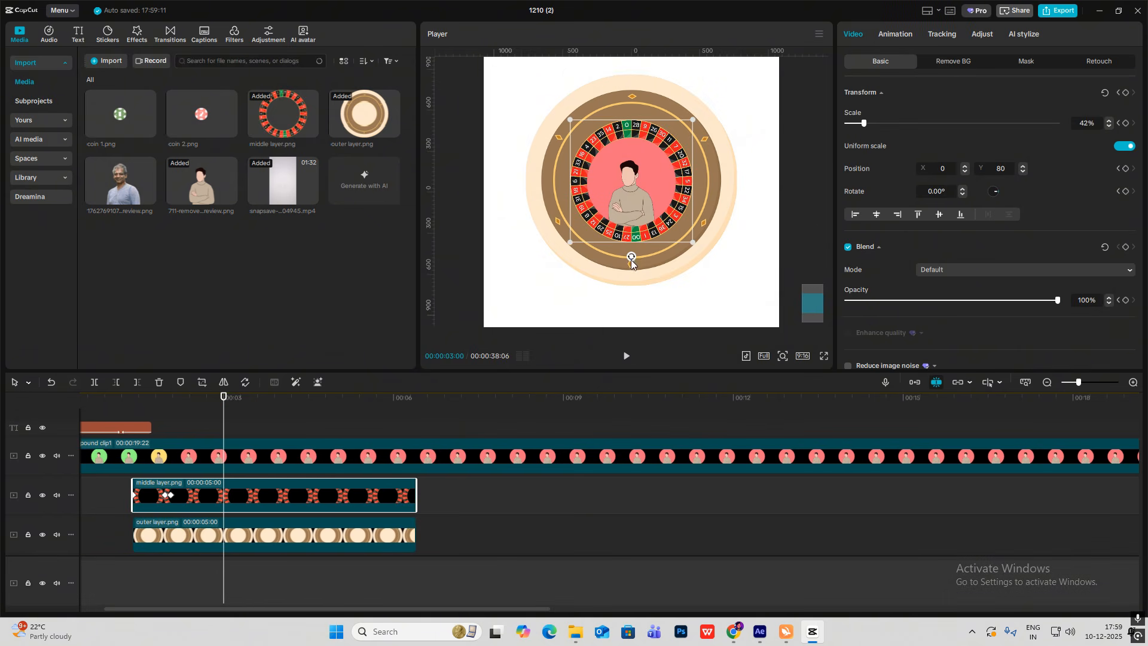
{"action": "left_click_drag", "start_coordinate": [631, 258], "coordinate": [573, 177]}
{"action": "left_click_drag", "start_coordinate": [224, 399], "coordinate": [171, 409]}
{"action": "key", "text": "space"}
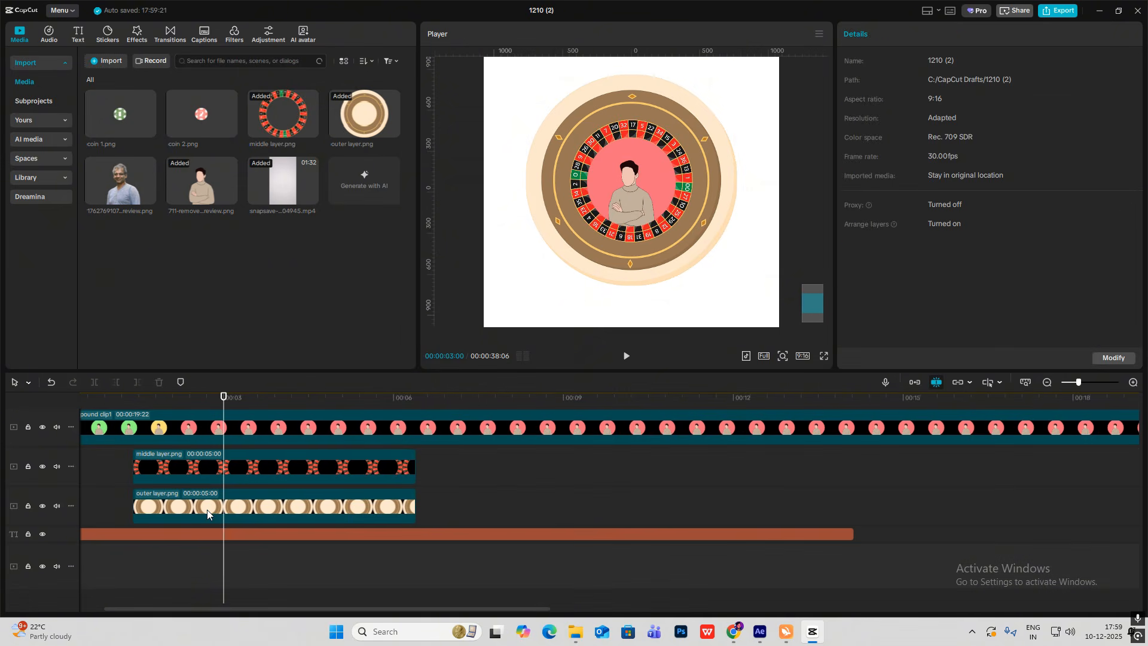
Rotate the outer layer clockwise with an end keyframe at 00:00:05:15, and preview the spin.
{"action": "left_click", "coordinate": [207, 509]}
{"action": "left_click", "coordinate": [224, 469]}
{"action": "left_click_drag", "start_coordinate": [223, 399], "coordinate": [365, 420]}
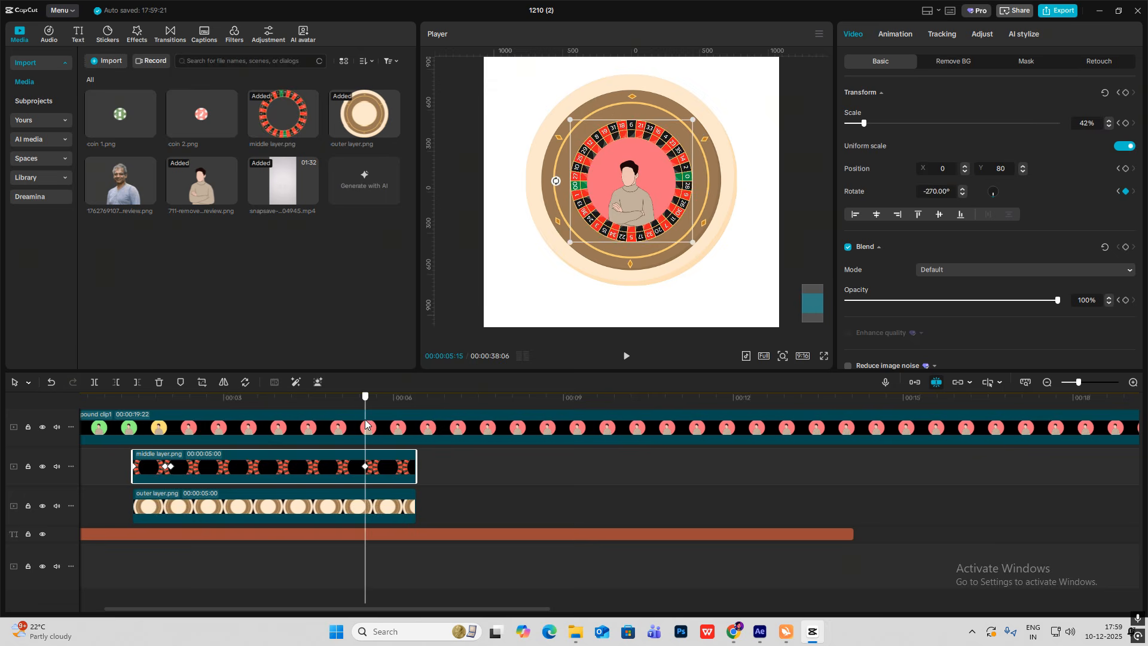
{"action": "left_click", "coordinate": [365, 509]}
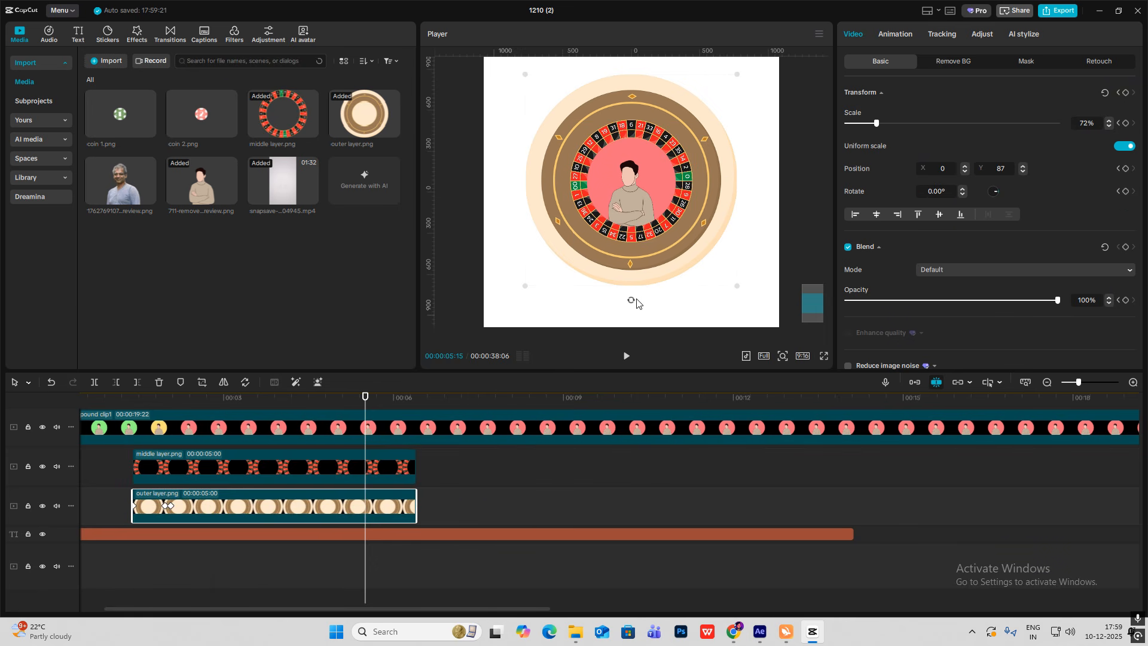
{"action": "left_click_drag", "start_coordinate": [636, 303], "coordinate": [482, 303]}
{"action": "left_click_drag", "start_coordinate": [363, 405], "coordinate": [200, 399]}
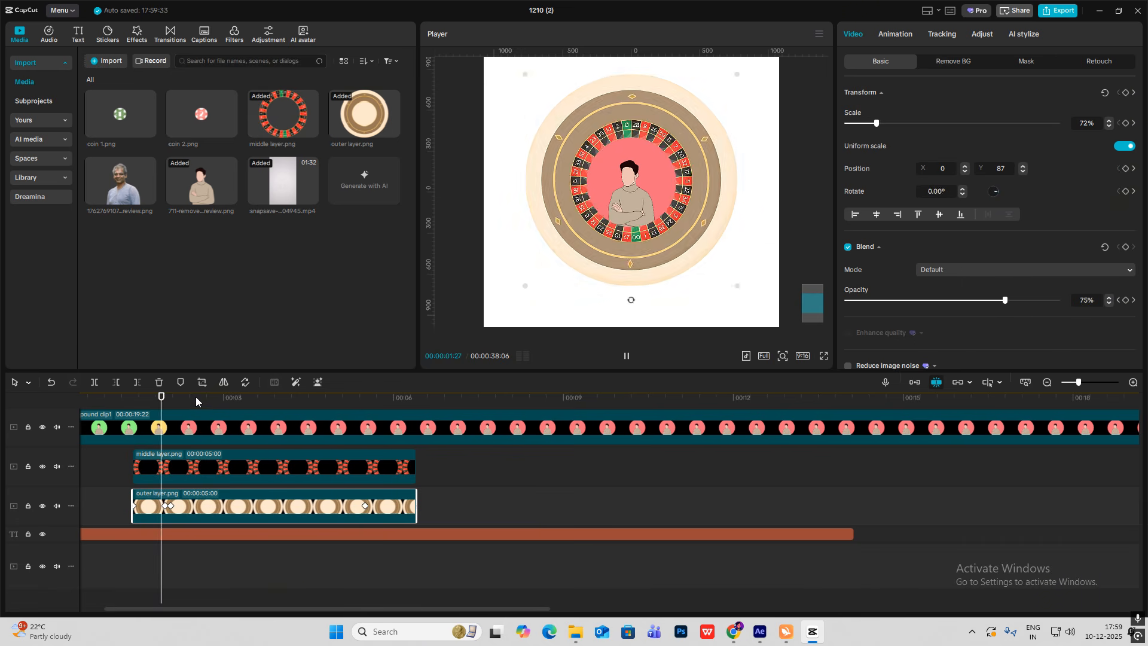
{"action": "key", "text": "space"}
{"action": "key", "text": "space"}
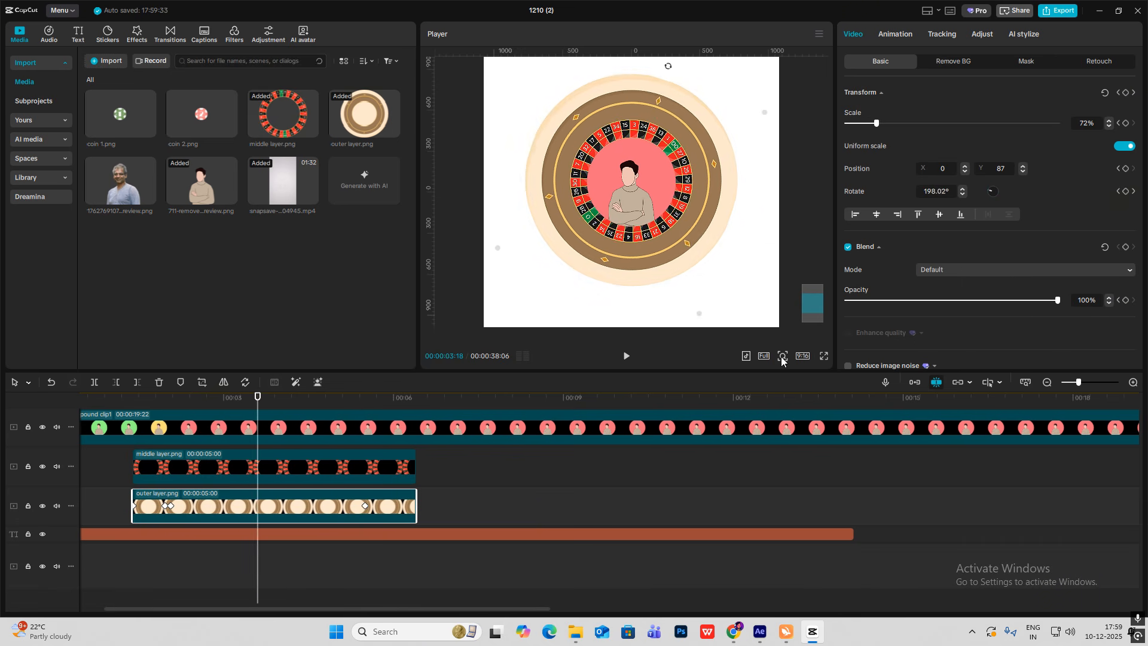
Zoom the player out to the whole 9:16 frame and play the animation from the start.
{"action": "left_click", "coordinate": [783, 355]}
{"action": "left_click_drag", "start_coordinate": [771, 375], "coordinate": [764, 376]}
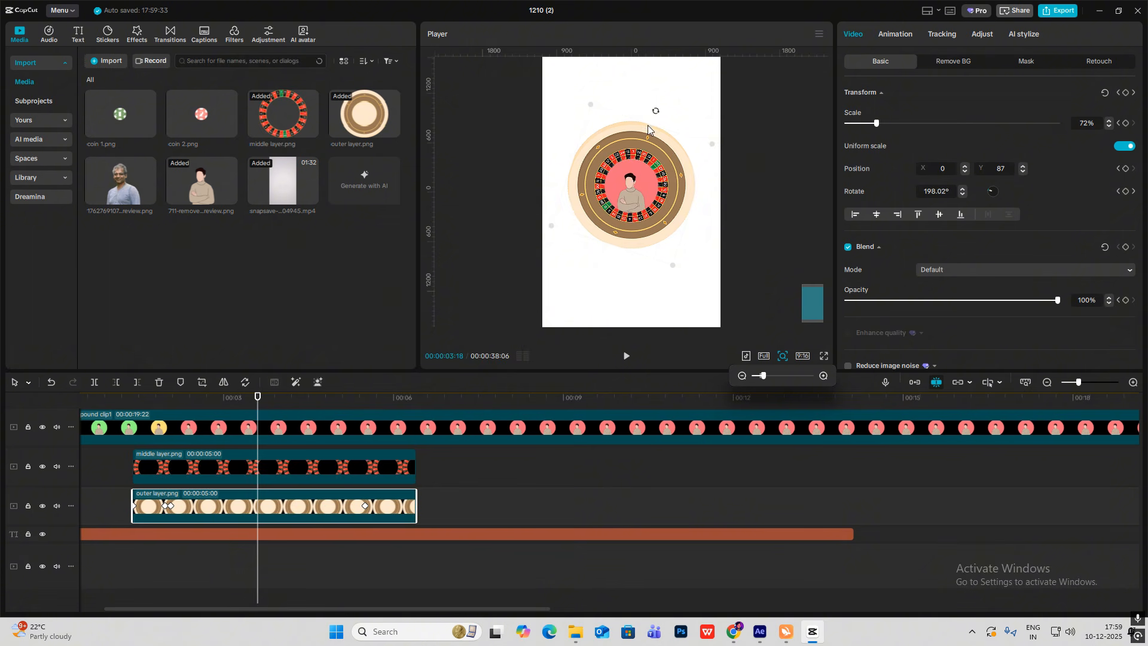
{"action": "left_click_drag", "start_coordinate": [246, 400], "coordinate": [76, 399]}
{"action": "key", "text": "space"}
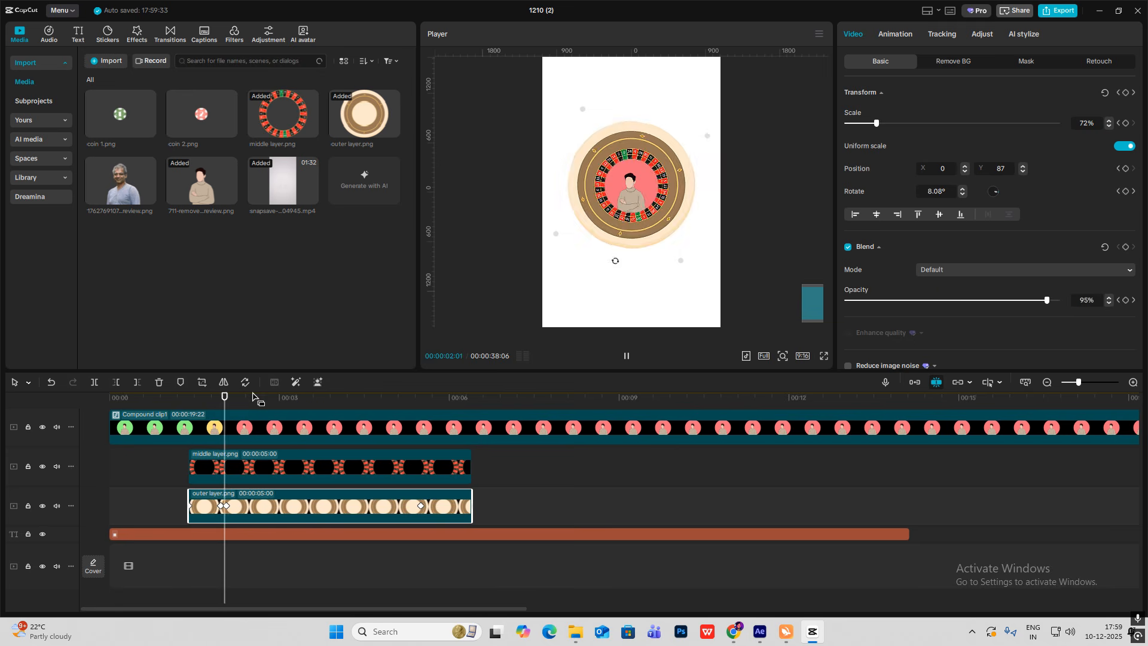
{"action": "key", "text": "space"}
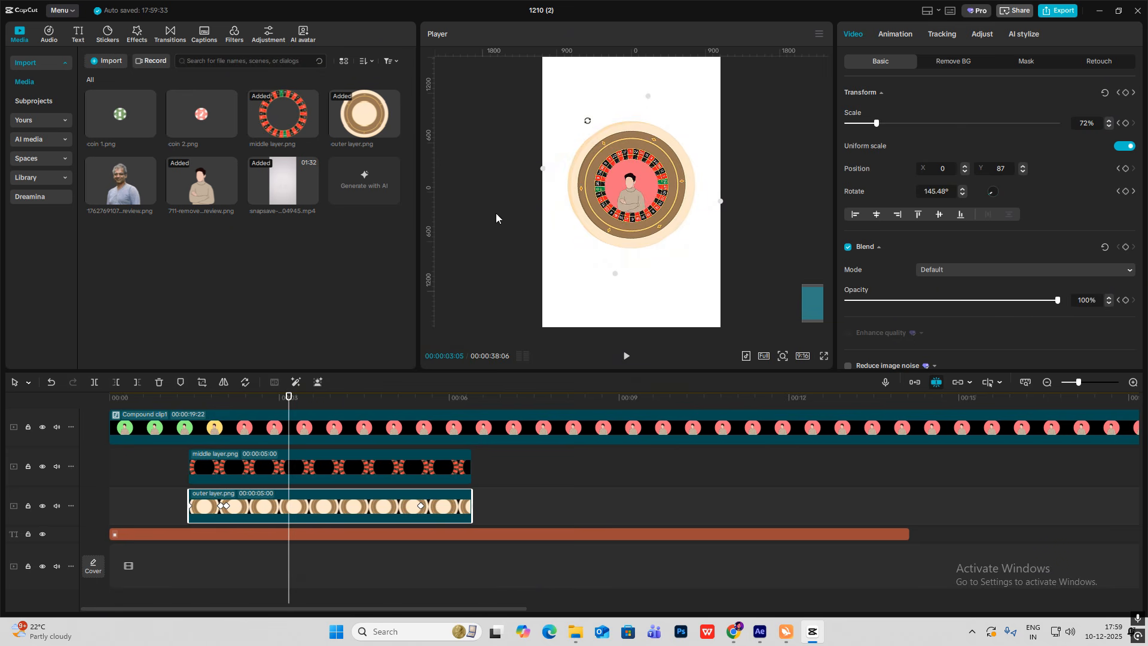
Paste a copy of the Game Theory title at 00:00:01:27 and move it above the roulette wheel.
{"action": "left_click", "coordinate": [1046, 381]}
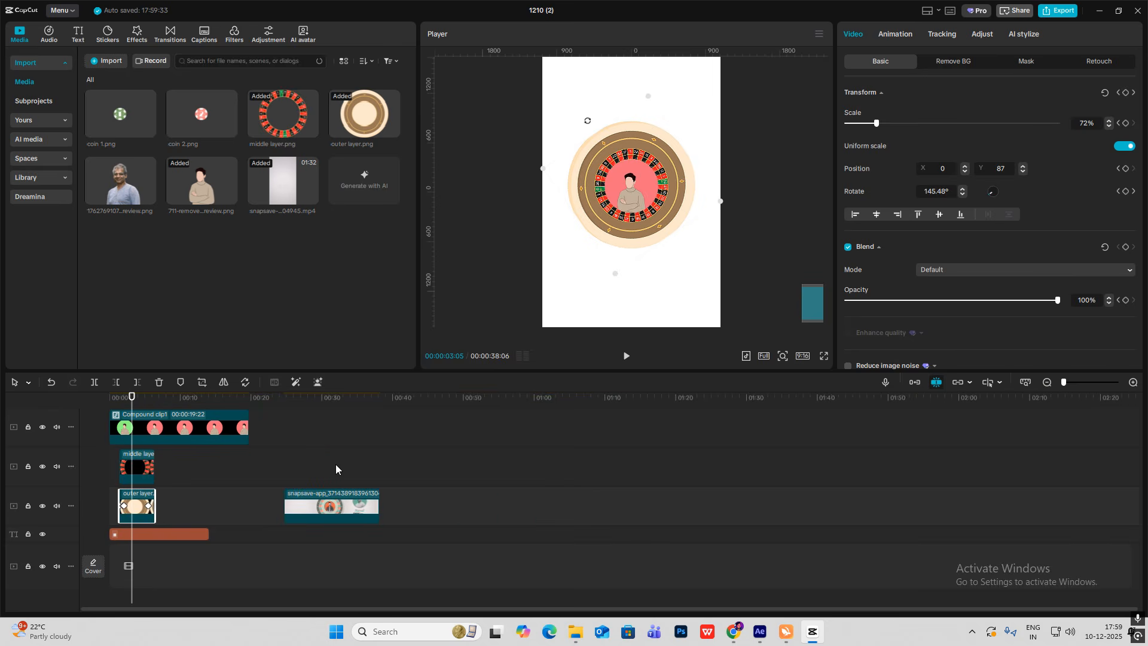
{"action": "left_click", "coordinate": [317, 470]}
{"action": "left_click_drag", "start_coordinate": [316, 469], "coordinate": [27, 431]}
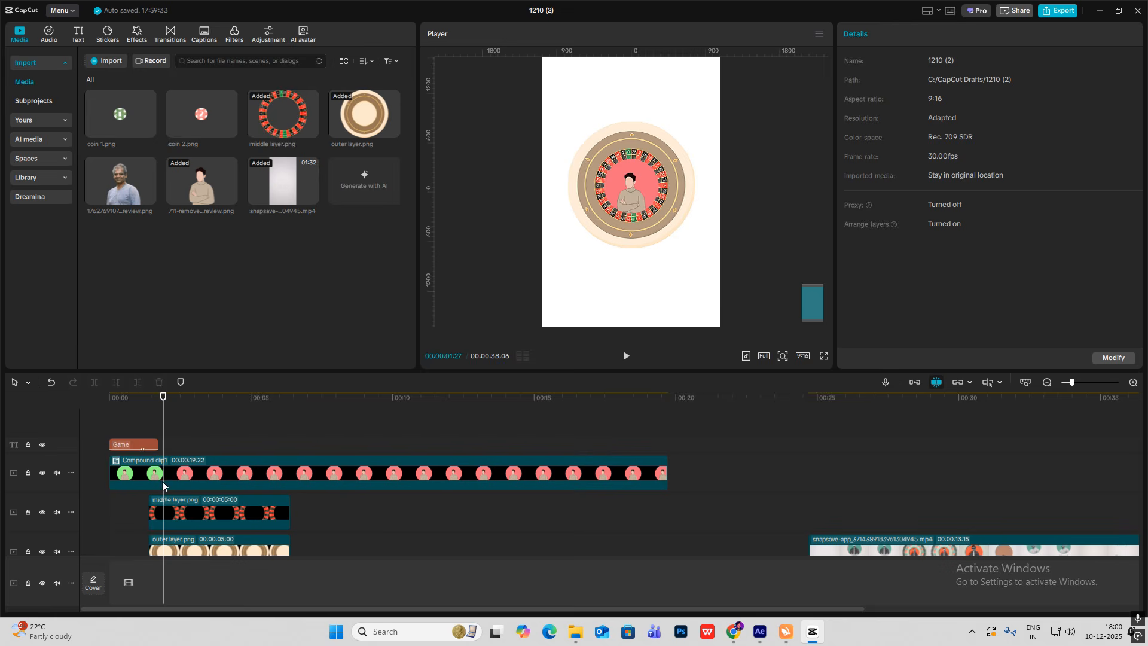
{"action": "left_click", "coordinate": [154, 443]}
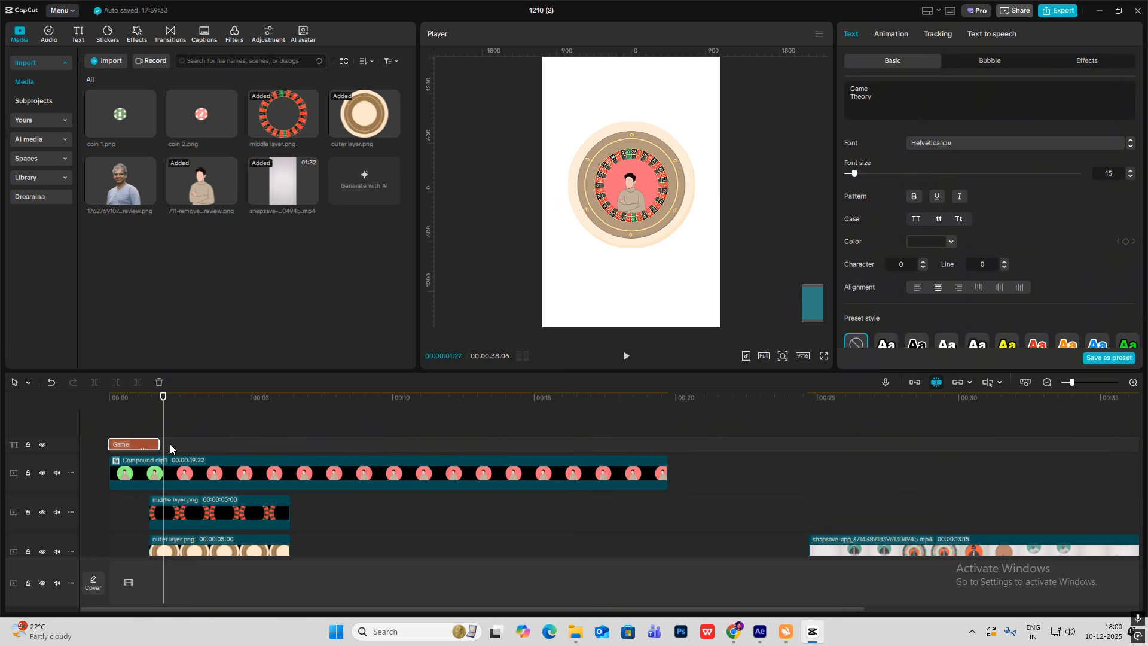
{"action": "key", "text": "ctrl+v"}
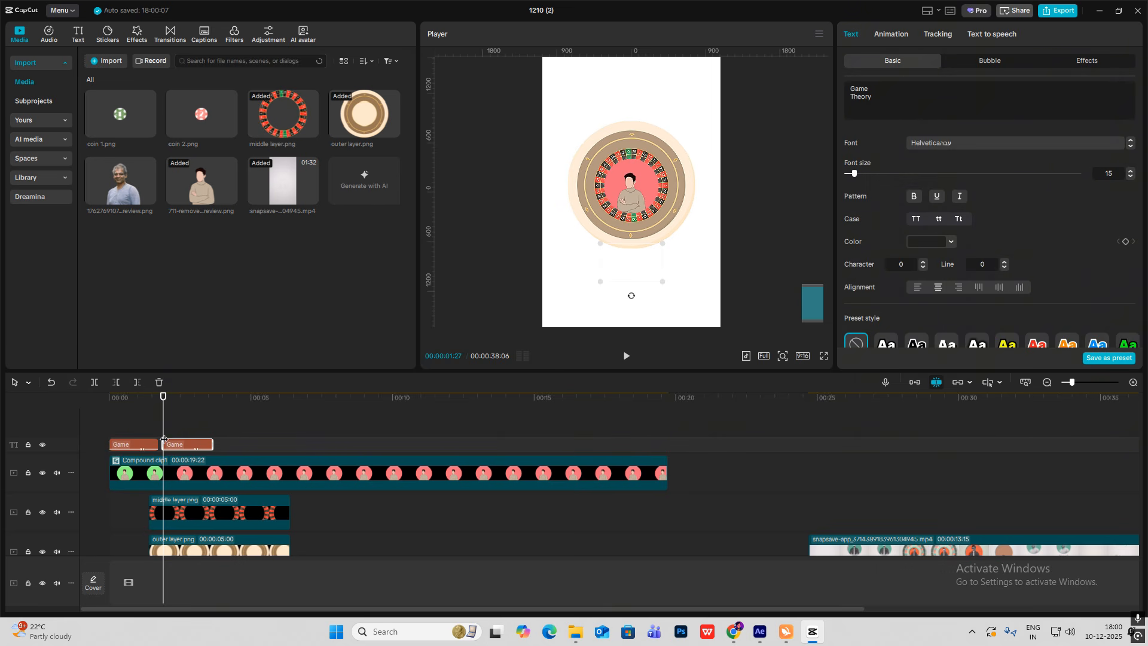
{"action": "left_click_drag", "start_coordinate": [629, 266], "coordinate": [626, 104]}
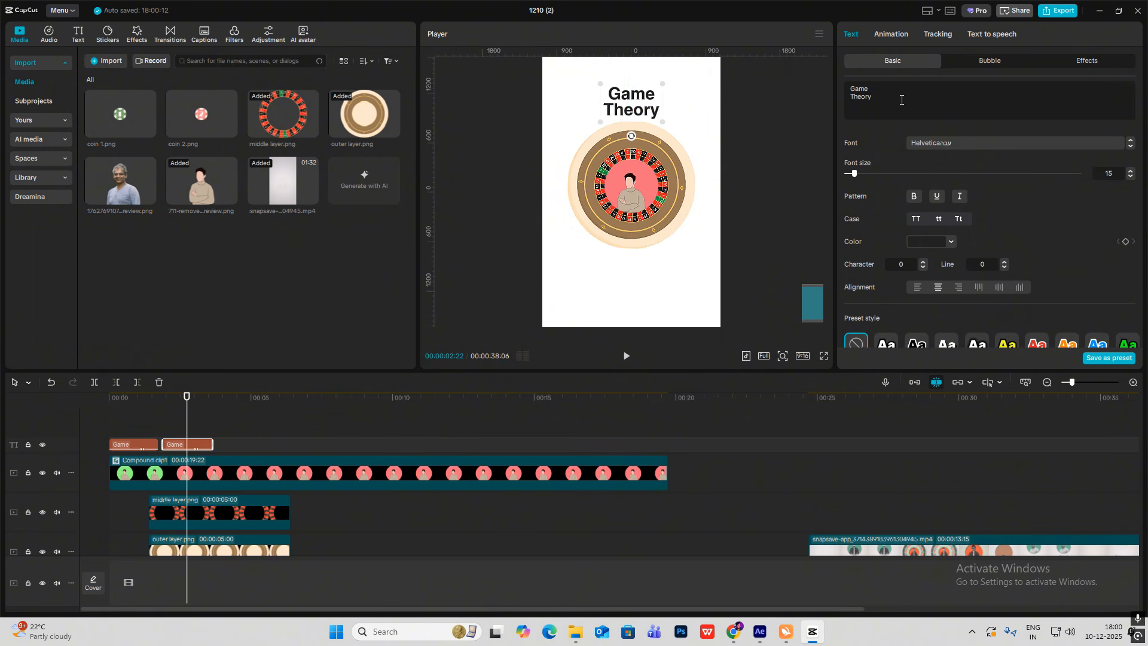
Replace the copied title's text with "Startup" and "roulette" on two lines.
{"action": "left_click", "coordinate": [902, 100]}
{"action": "type", "text": "Startup"}
{"action": "key", "text": "Return"}
{"action": "type", "text": "roulette"}
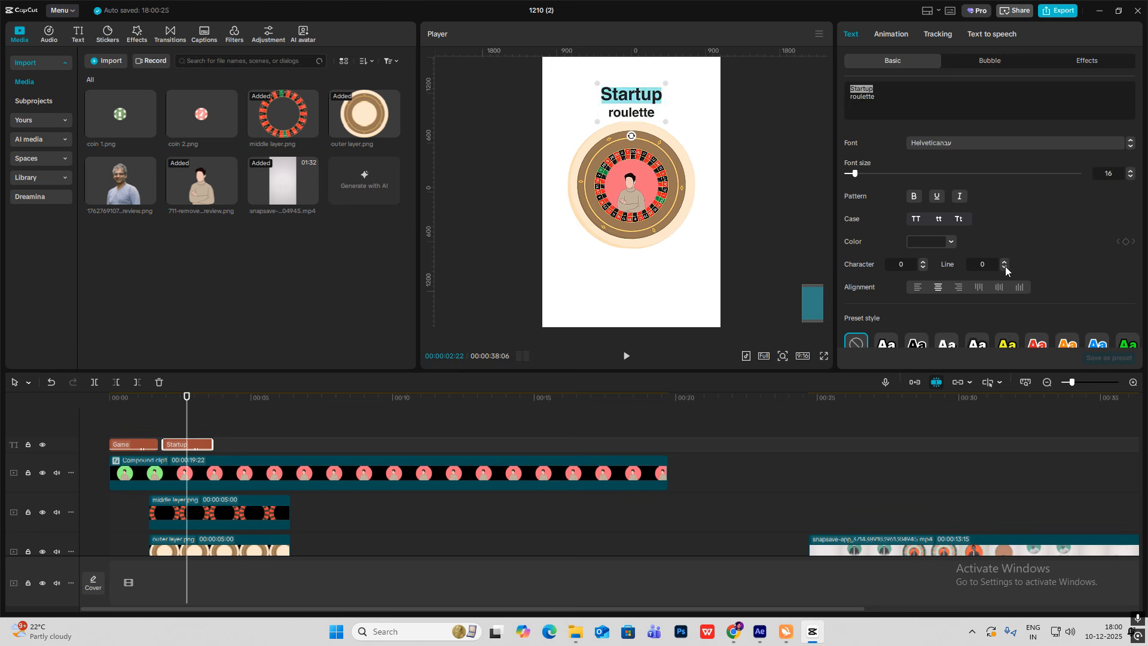
Set the duration of the Startup title's Wave Bounce in-animation to 1.6 s and play it back.
{"action": "left_click", "coordinate": [179, 432]}
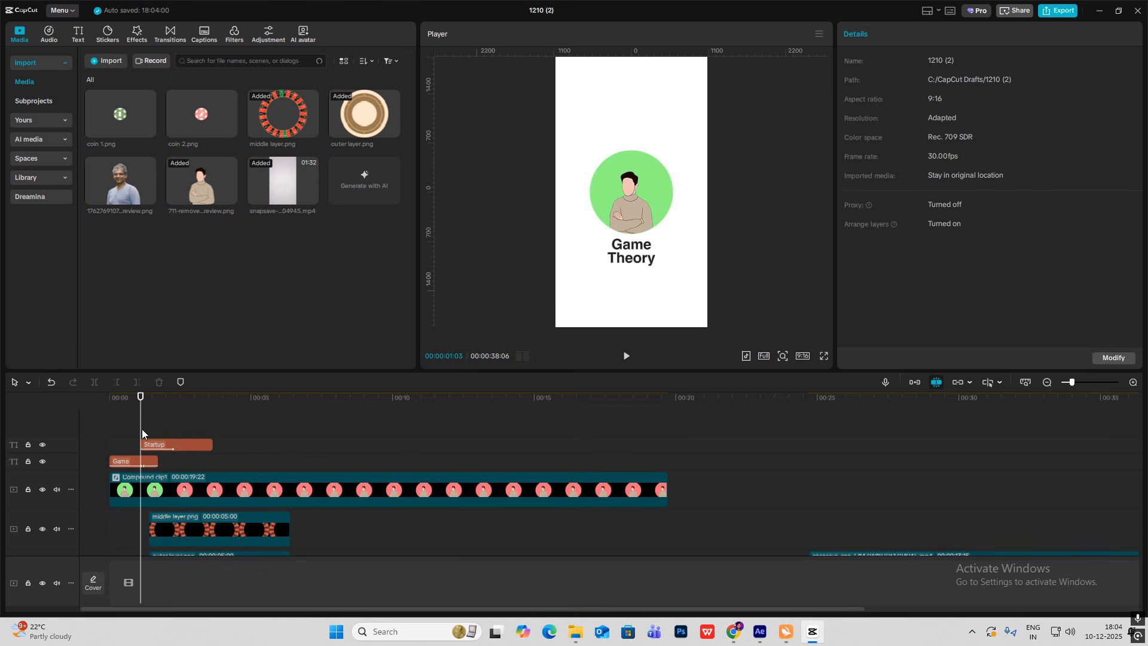
{"action": "left_click", "coordinate": [173, 443]}
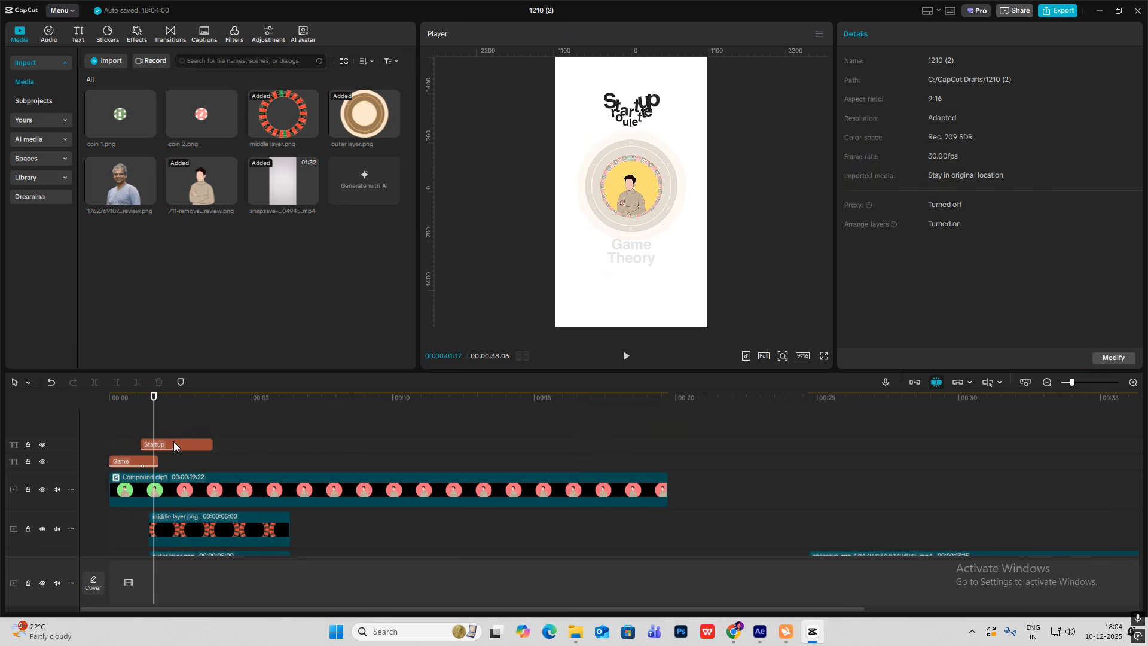
{"action": "left_click", "coordinate": [890, 34]}
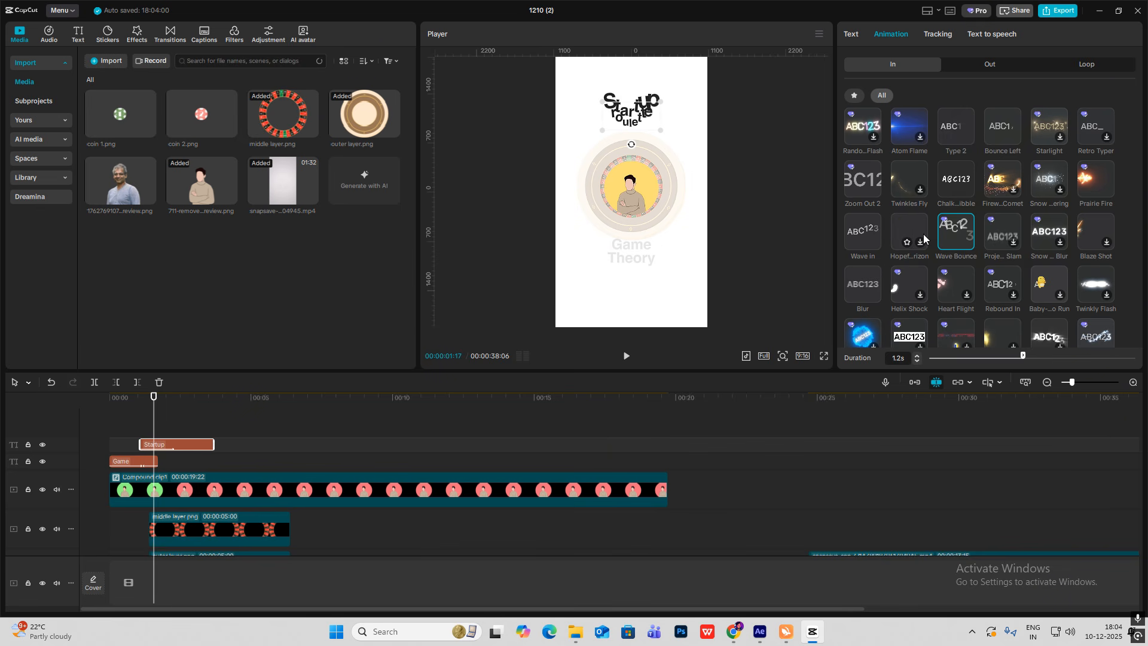
{"action": "scroll", "coordinate": [944, 245], "scroll_direction": "down", "scroll_amount": 2}
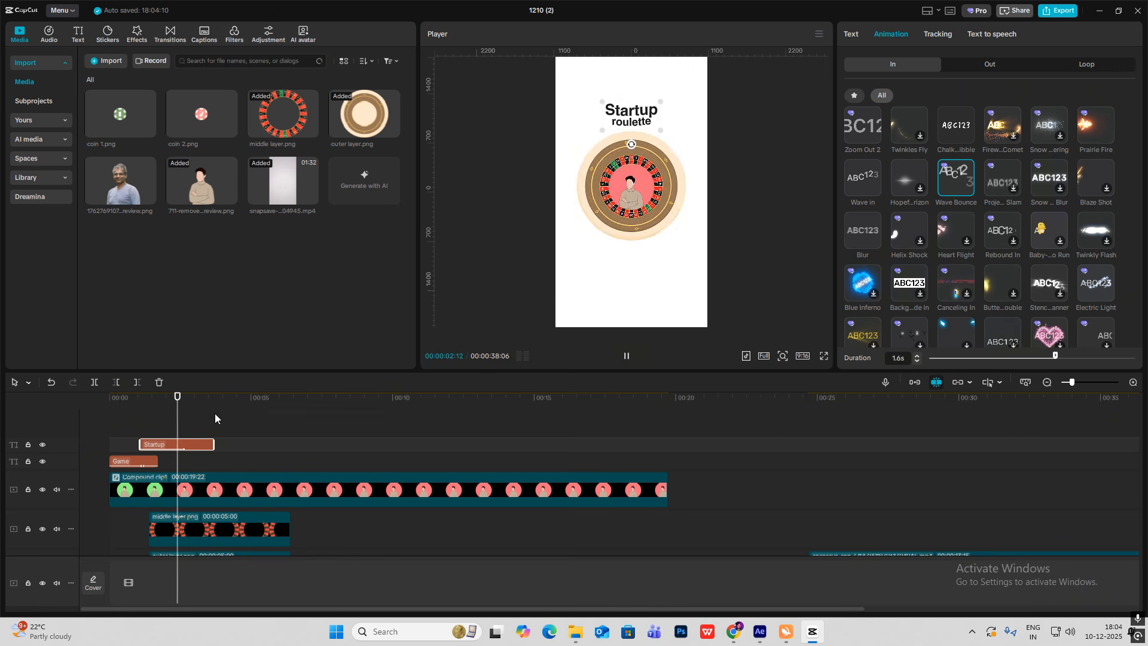
{"action": "left_click", "coordinate": [145, 423]}
{"action": "key", "text": "space"}
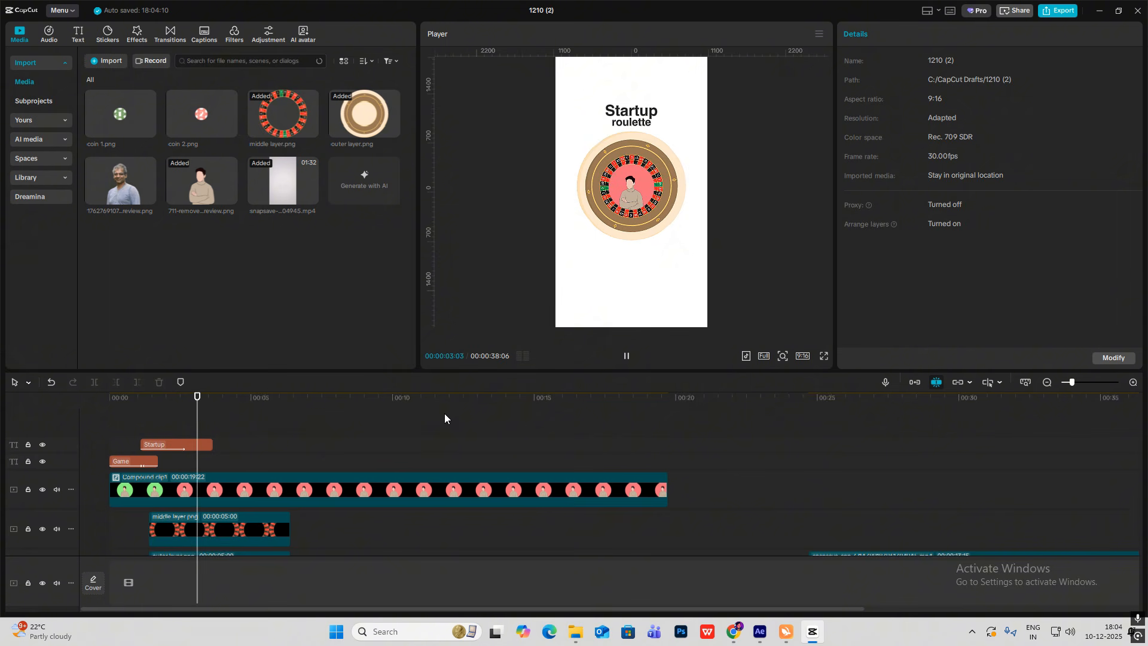
{"action": "key", "text": "space"}
{"action": "key", "text": "space"}
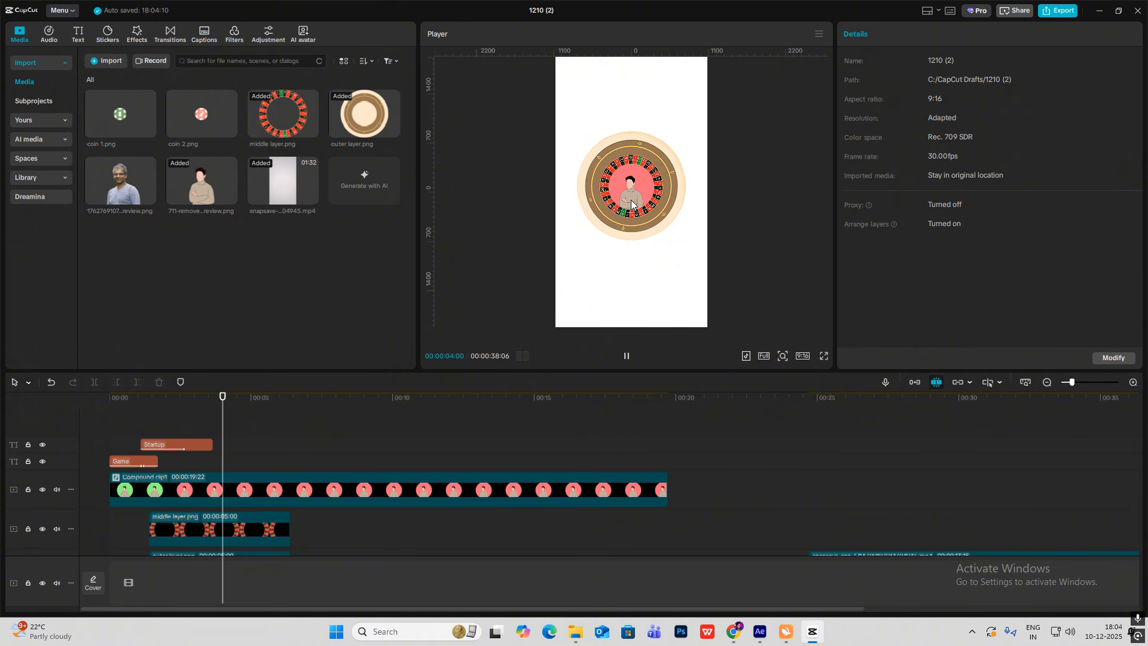
{"action": "key", "text": "space"}
Check the zoom in the reference clip, and split the portrait compound clip, middle layer and outer layer at 00:00:02:21.
{"action": "scroll", "coordinate": [888, 479], "scroll_direction": "down", "scroll_amount": 3}
{"action": "left_click", "coordinate": [894, 466]}
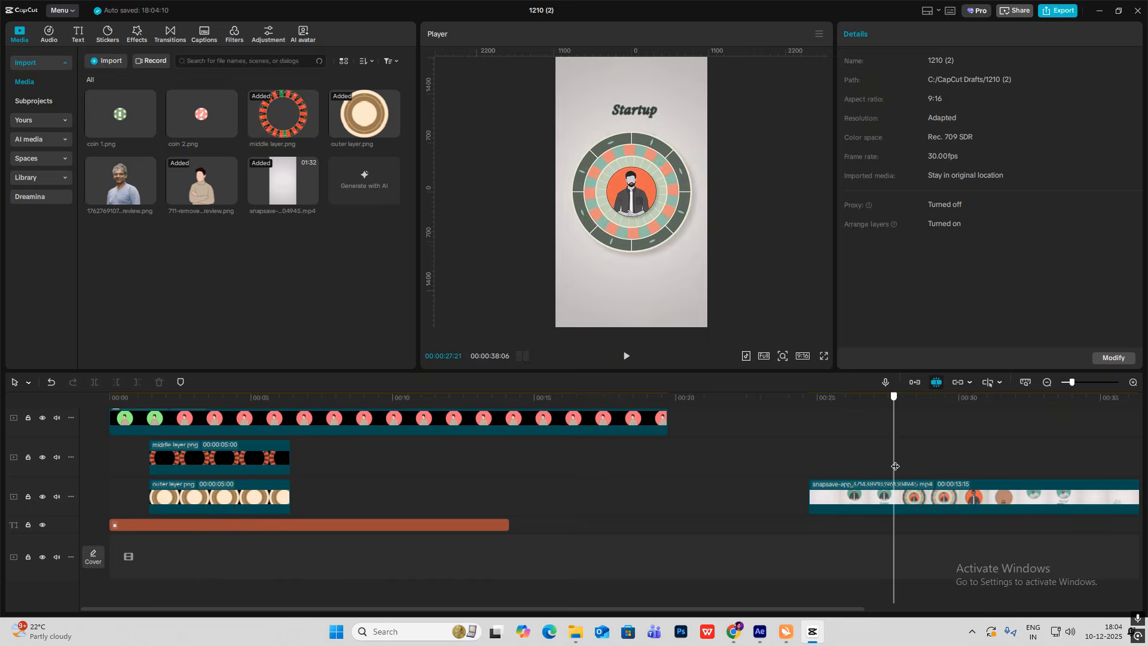
{"action": "left_click_drag", "start_coordinate": [894, 466], "coordinate": [950, 470]}
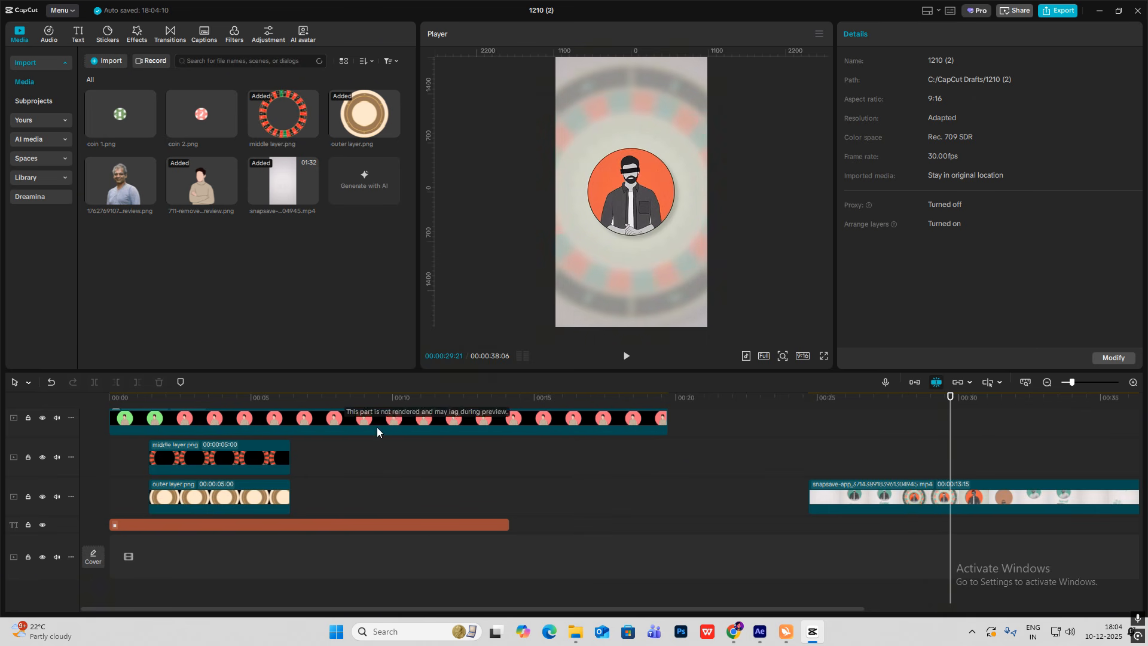
{"action": "scroll", "coordinate": [221, 440], "scroll_direction": "up", "scroll_amount": 3}
{"action": "left_click", "coordinate": [172, 426]}
{"action": "left_click_drag", "start_coordinate": [157, 426], "coordinate": [186, 433]}
{"action": "scroll", "coordinate": [204, 443], "scroll_direction": "down", "scroll_amount": 1}
{"action": "left_click", "coordinate": [223, 450]}
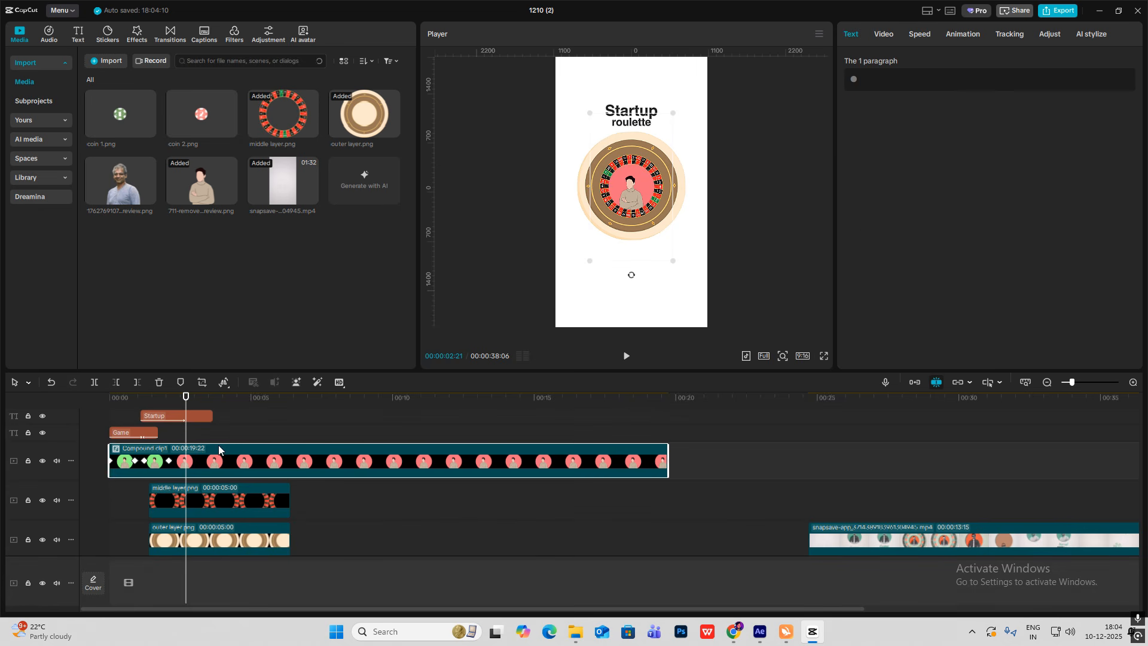
{"action": "key", "text": "ctrl+b"}
{"action": "left_click", "coordinate": [205, 503]}
{"action": "key", "text": "ctrl+b"}
{"action": "left_click", "coordinate": [207, 530]}
{"action": "key", "text": "ctrl+b"}
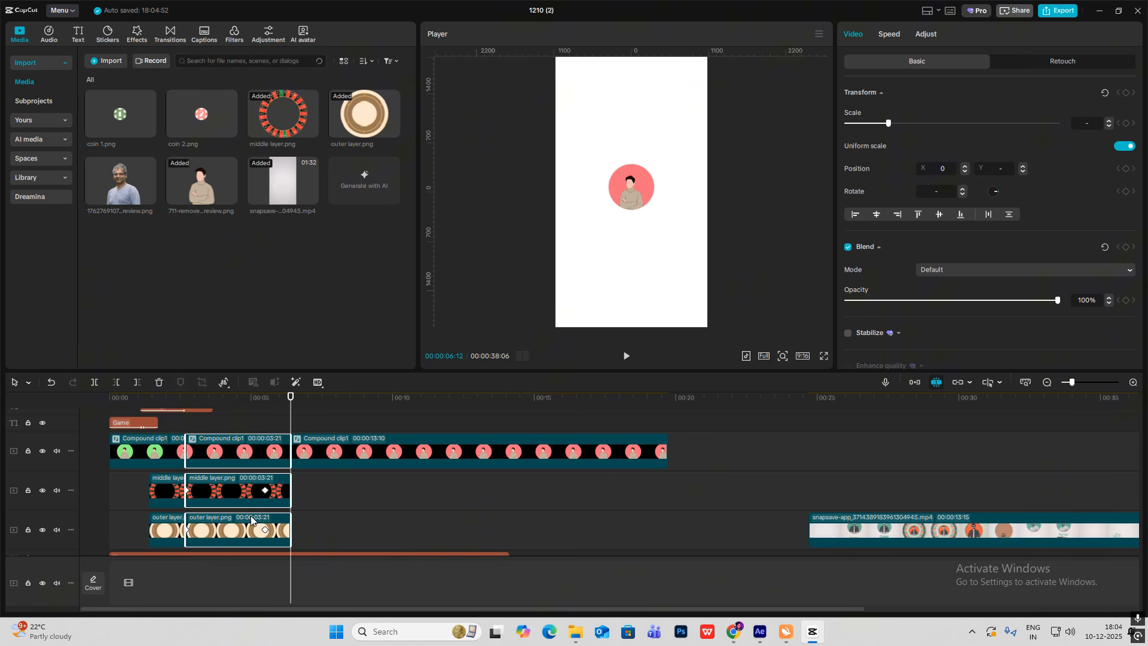
Combine the three segments between 00:00:02:21 and 00:00:06:12 into one compound clip and play it.
{"action": "key", "text": "alt+g"}
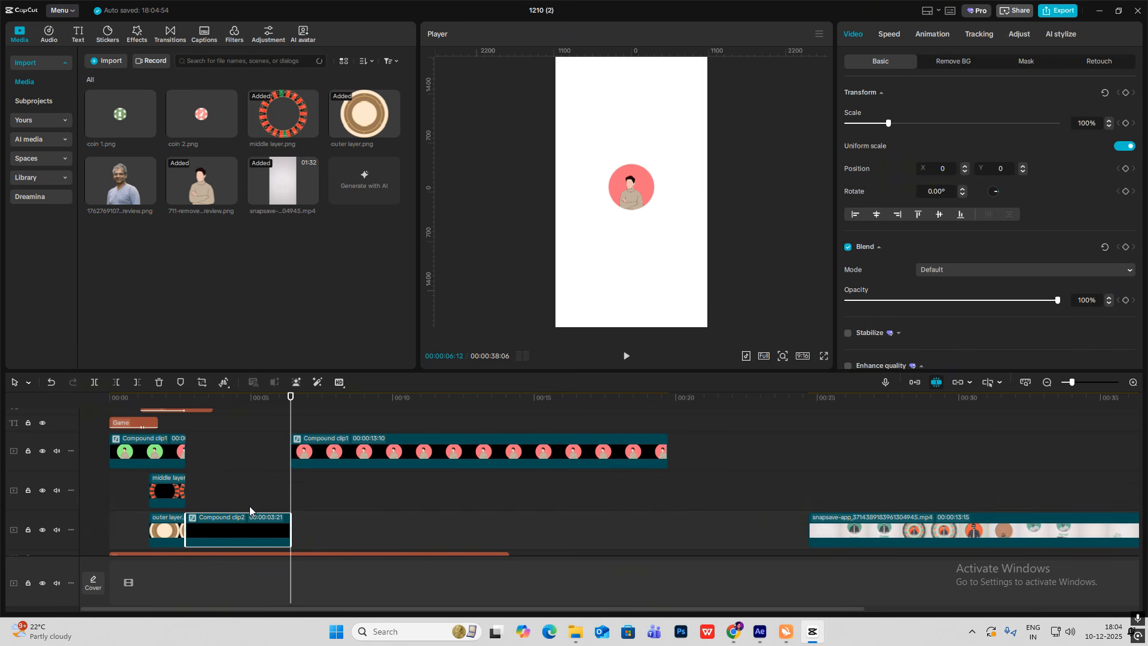
{"action": "left_click", "coordinate": [221, 478]}
{"action": "left_click", "coordinate": [192, 484]}
{"action": "key", "text": "space"}
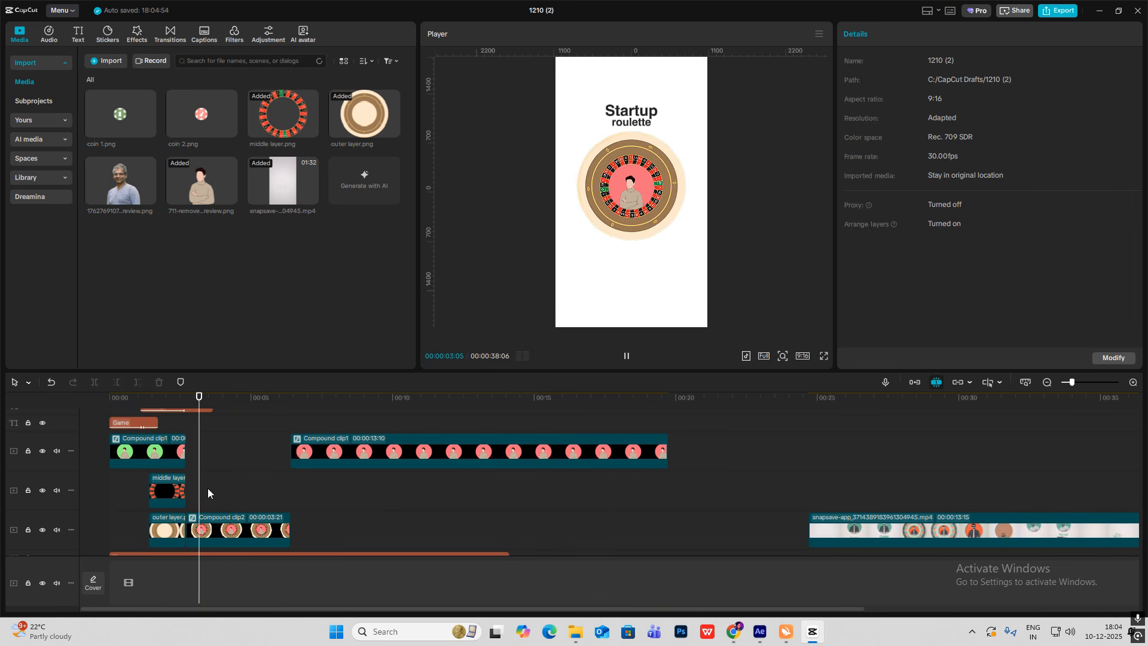
{"action": "key", "text": "space"}
Animate the new compound clip's zoom with a transform keyframe at 00:00:02:21 and 133% scale at 00:00:04:04.
{"action": "left_click", "coordinate": [186, 491]}
{"action": "left_click", "coordinate": [219, 532]}
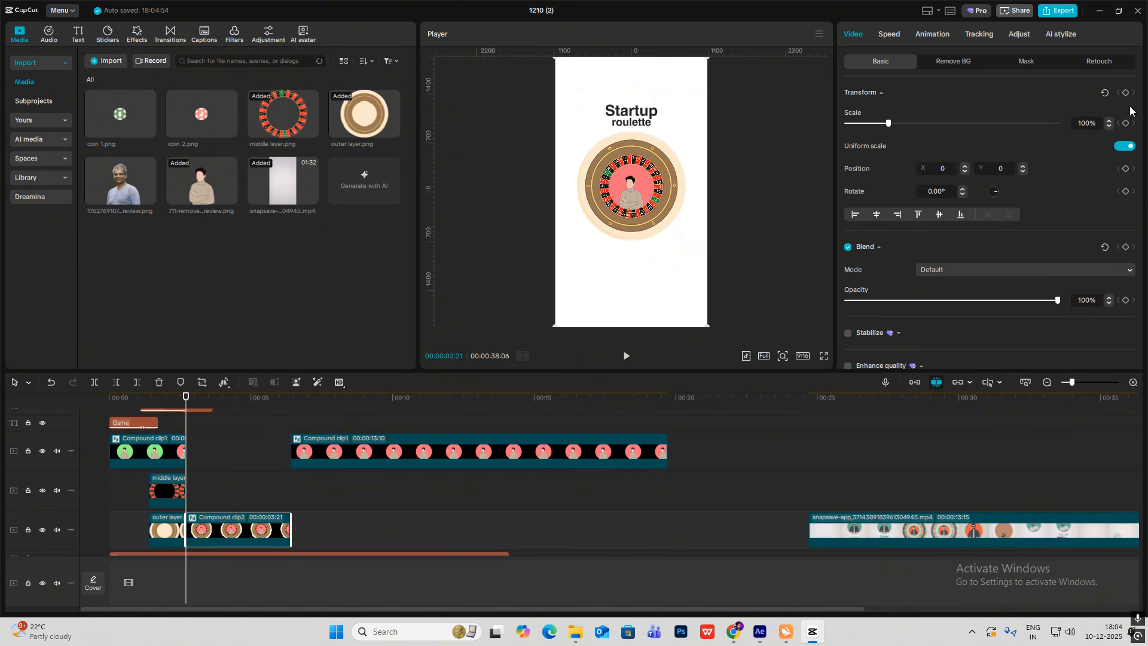
{"action": "left_click", "coordinate": [1126, 94]}
{"action": "left_click_drag", "start_coordinate": [187, 426], "coordinate": [226, 439]}
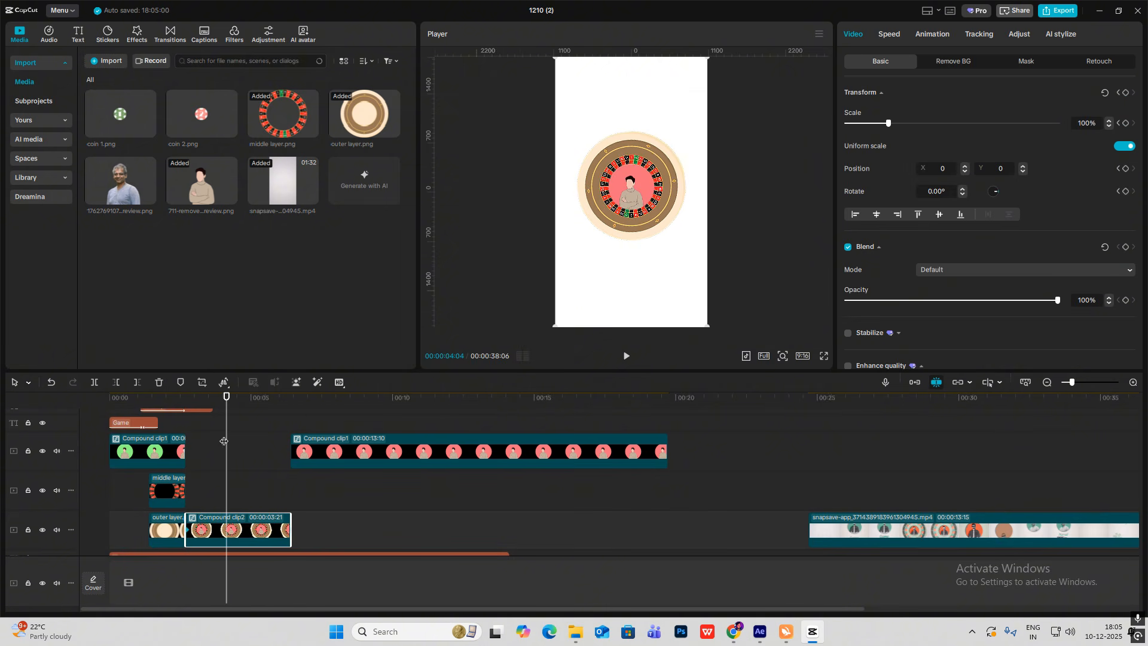
{"action": "mouse_move", "coordinate": [890, 124]}
{"action": "left_mouse_down"}
{"action": "mouse_move", "coordinate": [909, 131]}
{"action": "mouse_move", "coordinate": [901, 144]}
{"action": "left_mouse_up"}
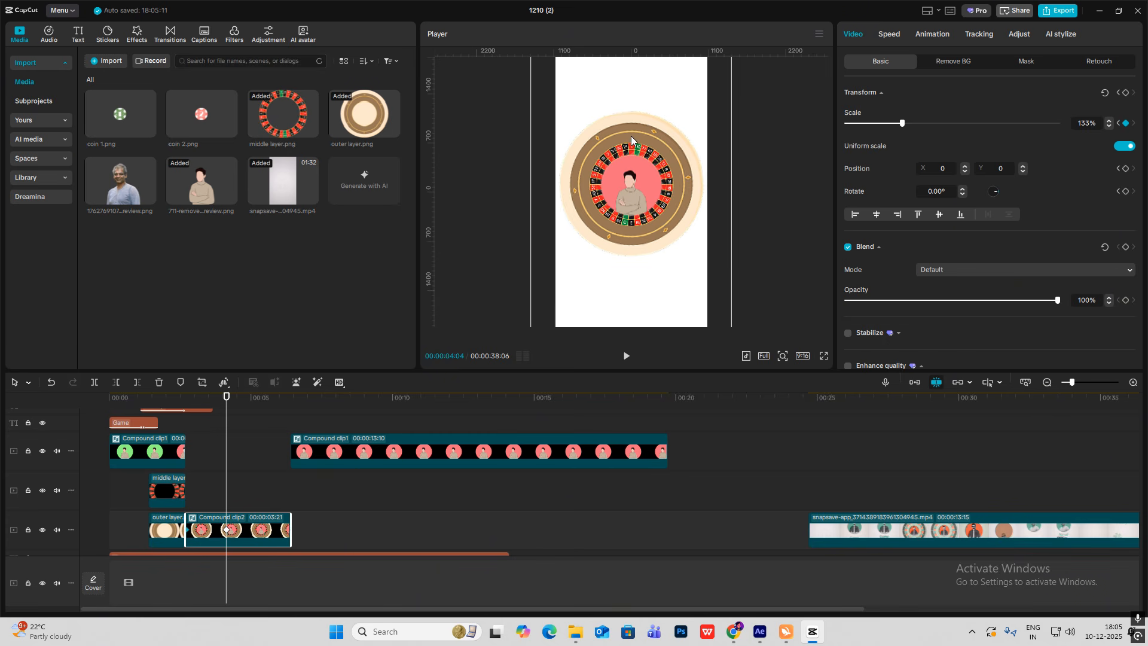
{"action": "left_click", "coordinate": [191, 446]}
{"action": "left_click_drag", "start_coordinate": [190, 449], "coordinate": [211, 451]}
Apply an easing curve preset between the compound clip's two scale keyframes in the keyframe graph, and close the graph.
{"action": "left_click", "coordinate": [243, 529]}
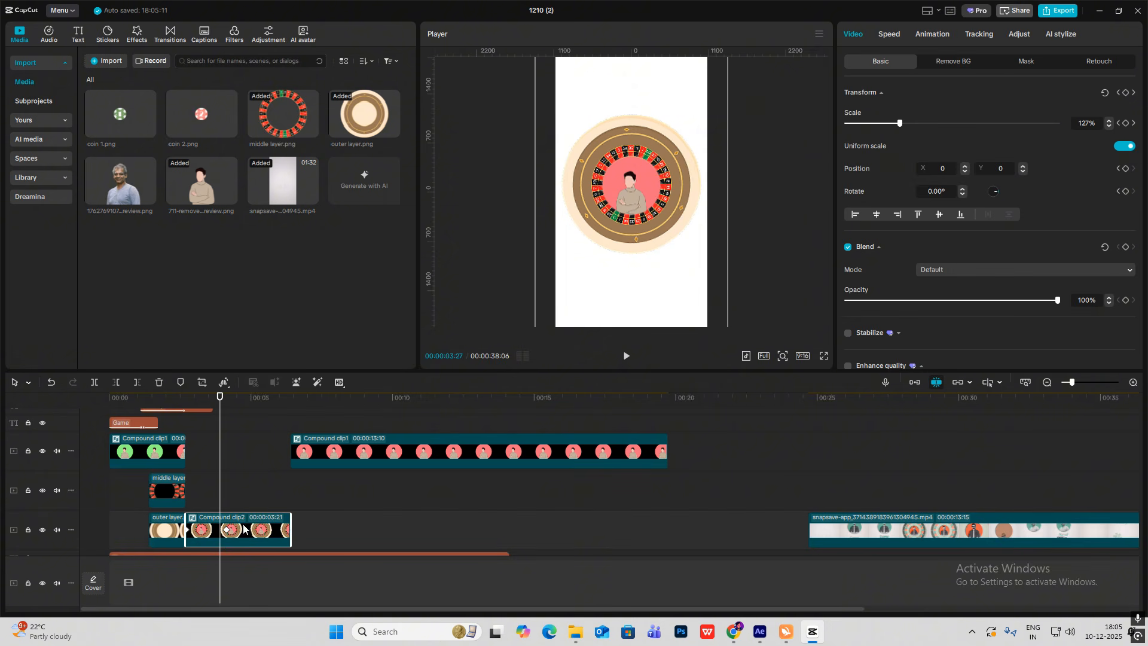
{"action": "left_click", "coordinate": [246, 506]}
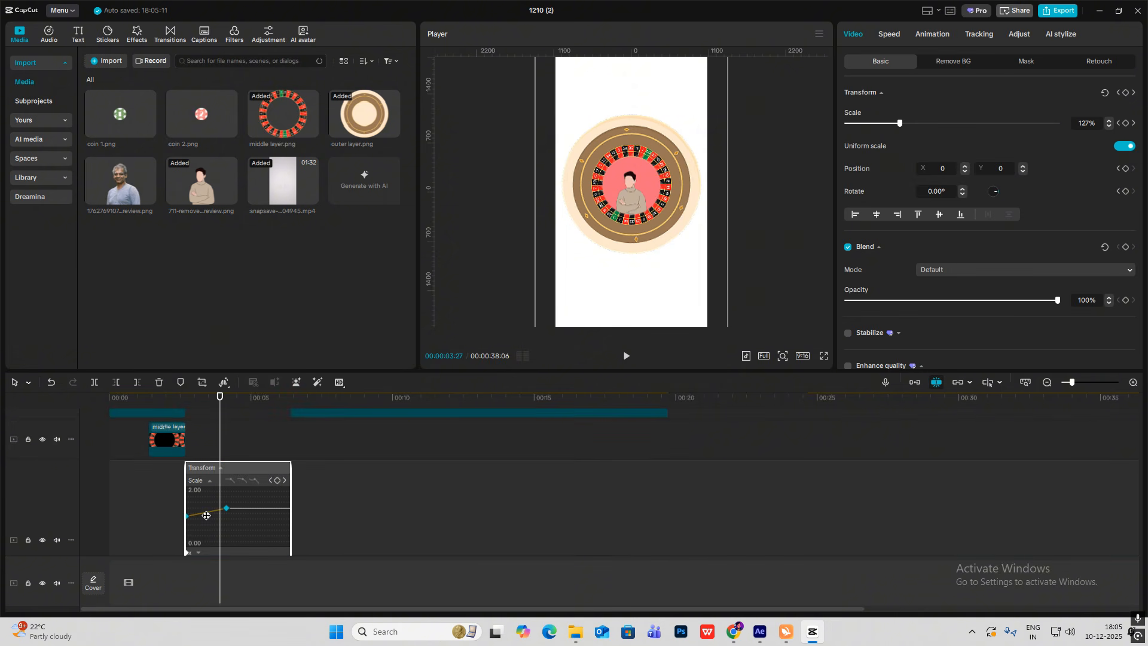
{"action": "left_click", "coordinate": [1132, 381]}
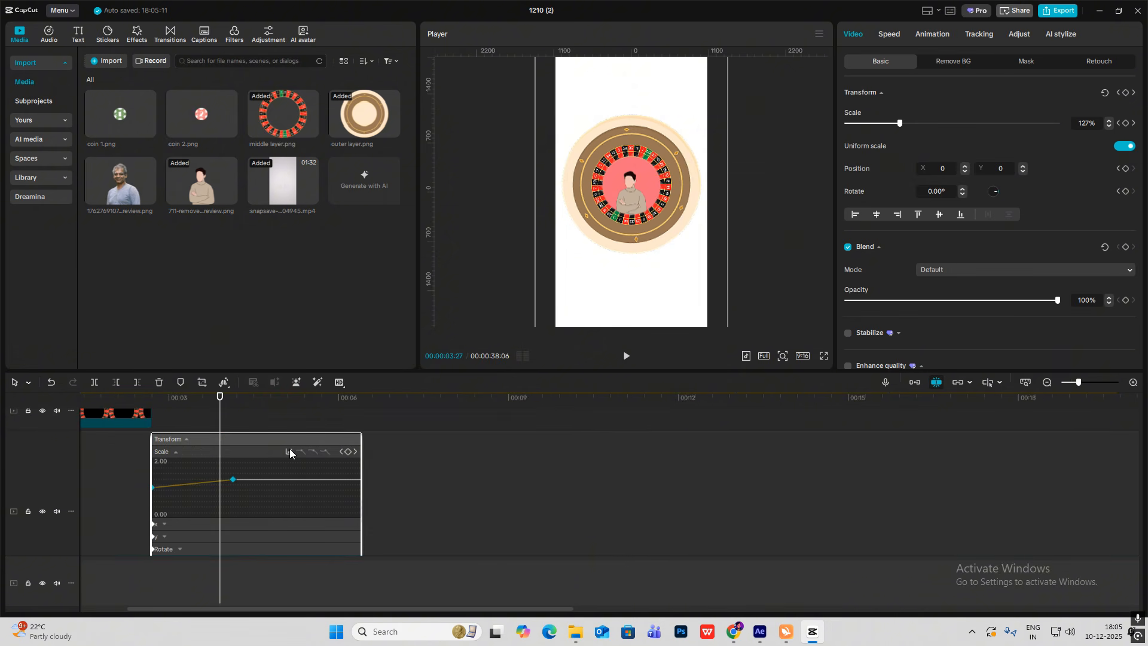
{"action": "left_click", "coordinate": [289, 453]}
{"action": "left_click", "coordinate": [526, 424]}
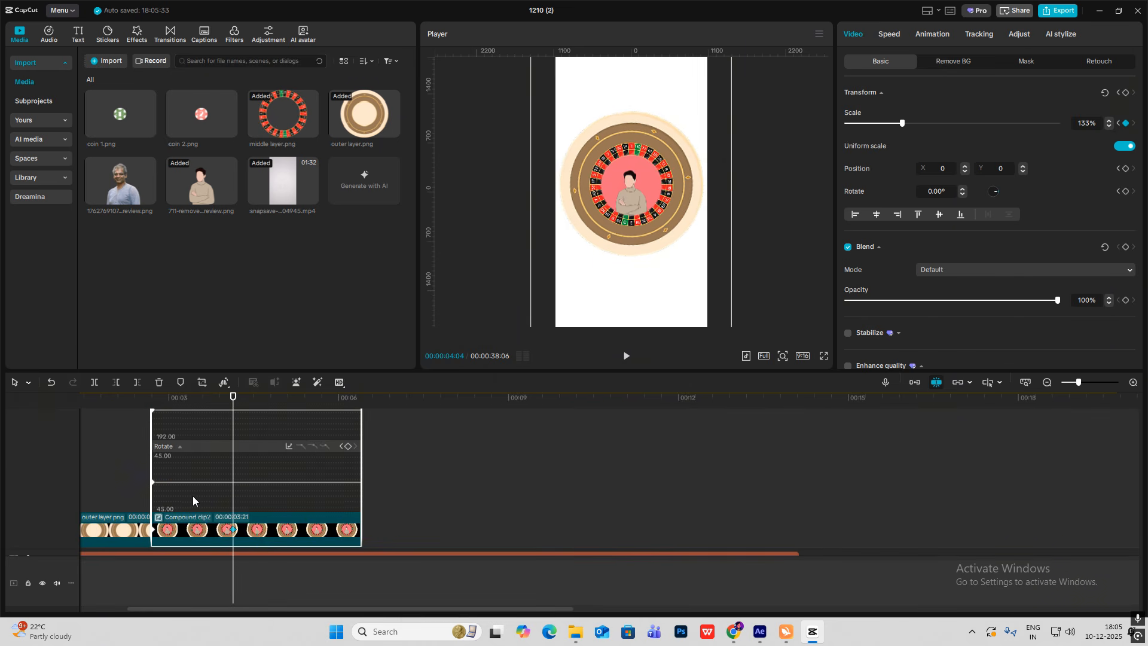
{"action": "key", "text": "alt+k"}
{"action": "scroll", "coordinate": [206, 508], "scroll_direction": "down", "scroll_amount": 1}
{"action": "scroll", "coordinate": [208, 516], "scroll_direction": "down", "scroll_amount": 2}
{"action": "scroll", "coordinate": [193, 475], "scroll_direction": "up", "scroll_amount": 1}
Apply the Fade Out exit animation to the "Startup roulette" title.
{"action": "left_click", "coordinate": [178, 480]}
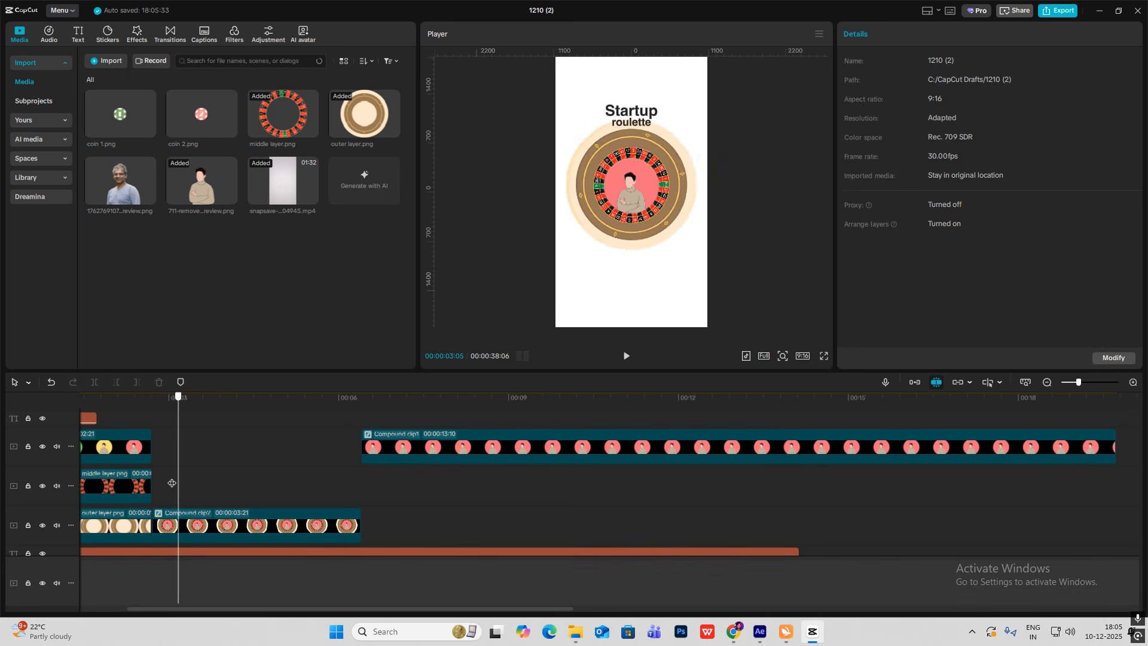
{"action": "left_click_drag", "start_coordinate": [175, 482], "coordinate": [153, 482]}
{"action": "scroll", "coordinate": [170, 466], "scroll_direction": "up", "scroll_amount": 3}
{"action": "left_click", "coordinate": [177, 446]}
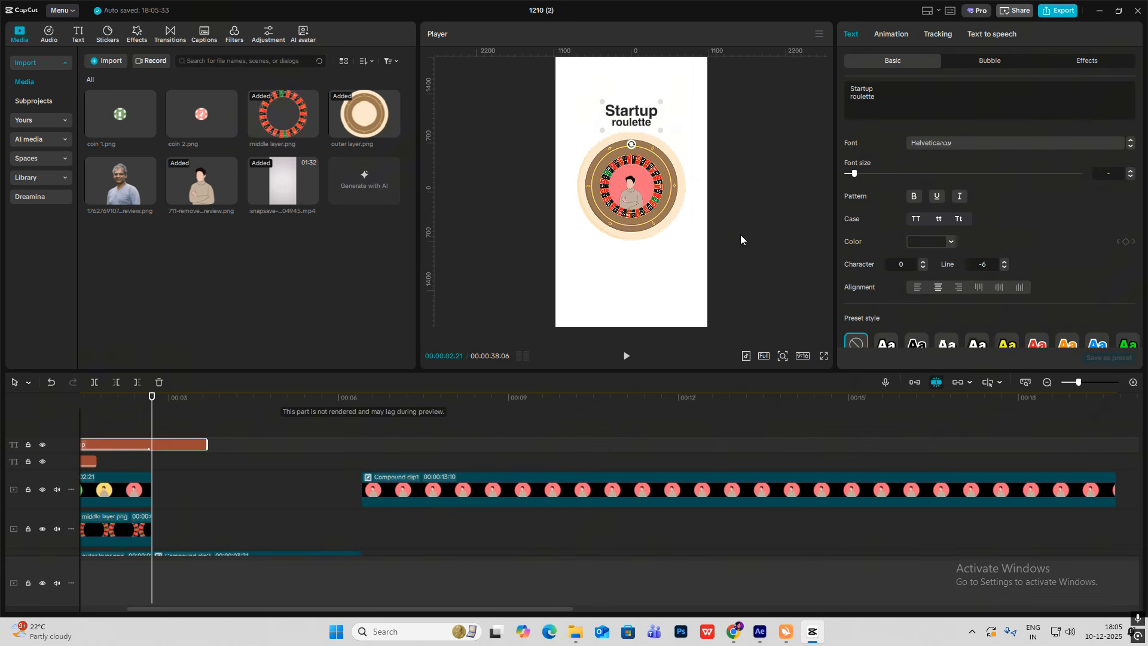
{"action": "left_click", "coordinate": [890, 34]}
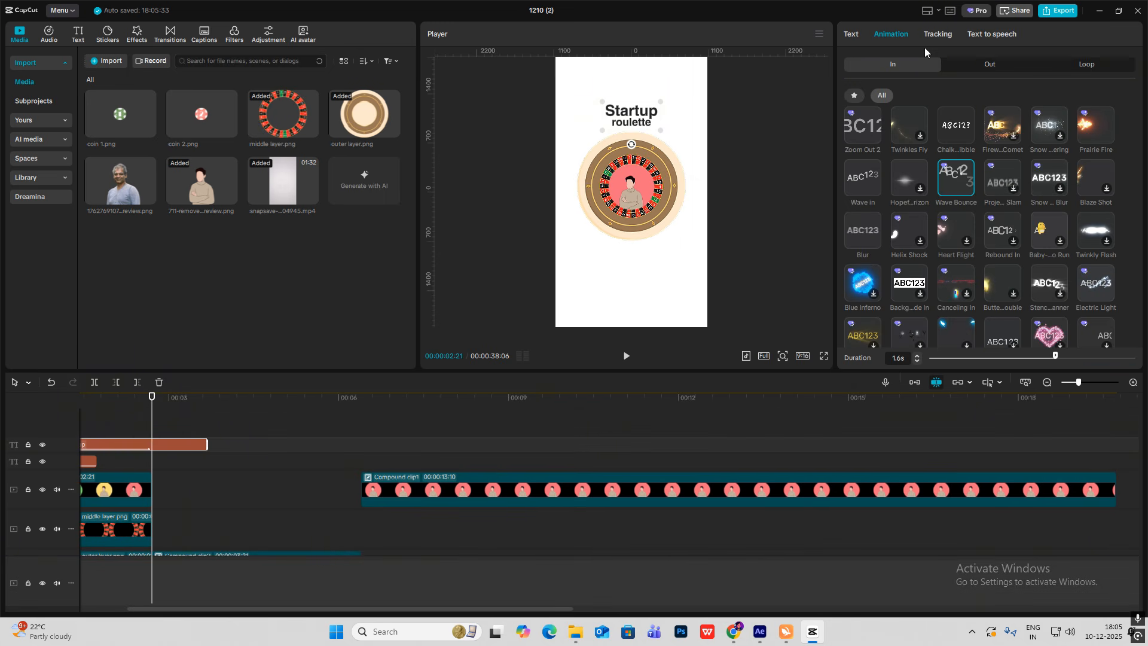
{"action": "left_click", "coordinate": [989, 65]}
{"action": "left_click", "coordinate": [1000, 129]}
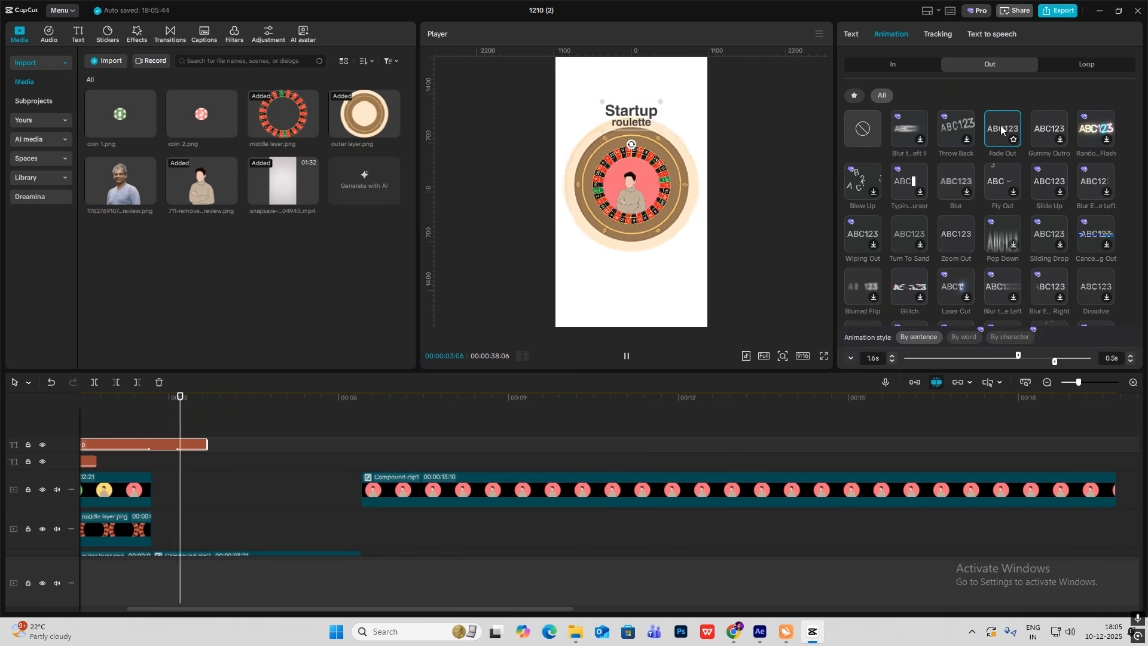
Trim the end of the "Startup roulette" title clip back to just after 00:00:03.
{"action": "left_click", "coordinate": [112, 422]}
{"action": "key", "text": "Home"}
{"action": "left_click", "coordinate": [295, 445]}
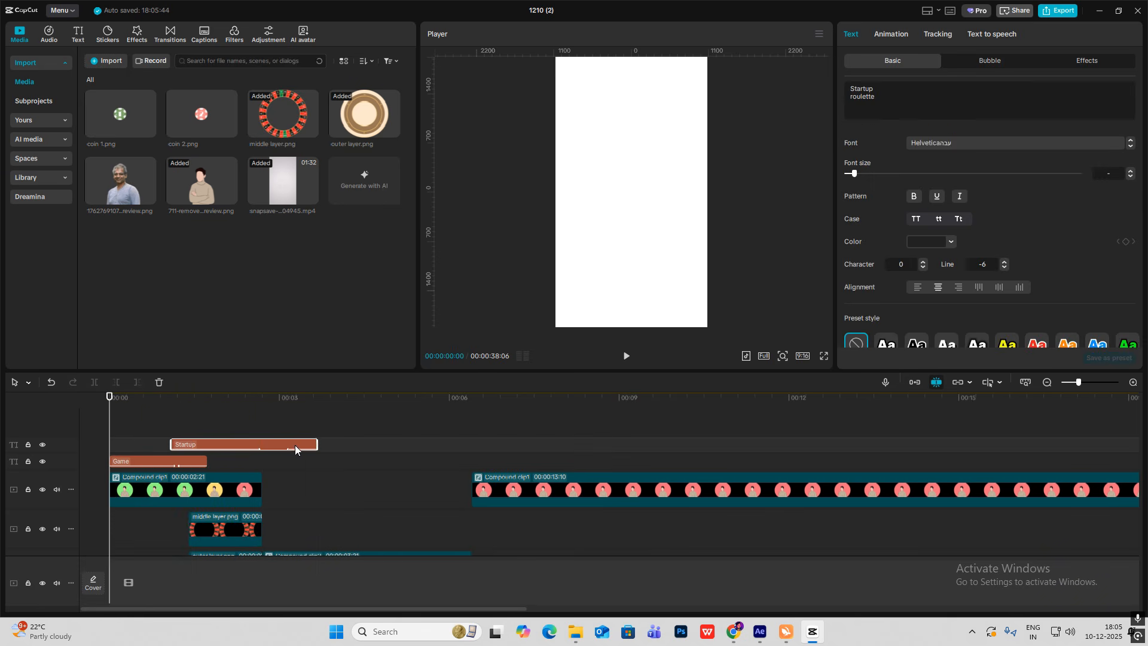
{"action": "left_click_drag", "start_coordinate": [315, 444], "coordinate": [289, 444]}
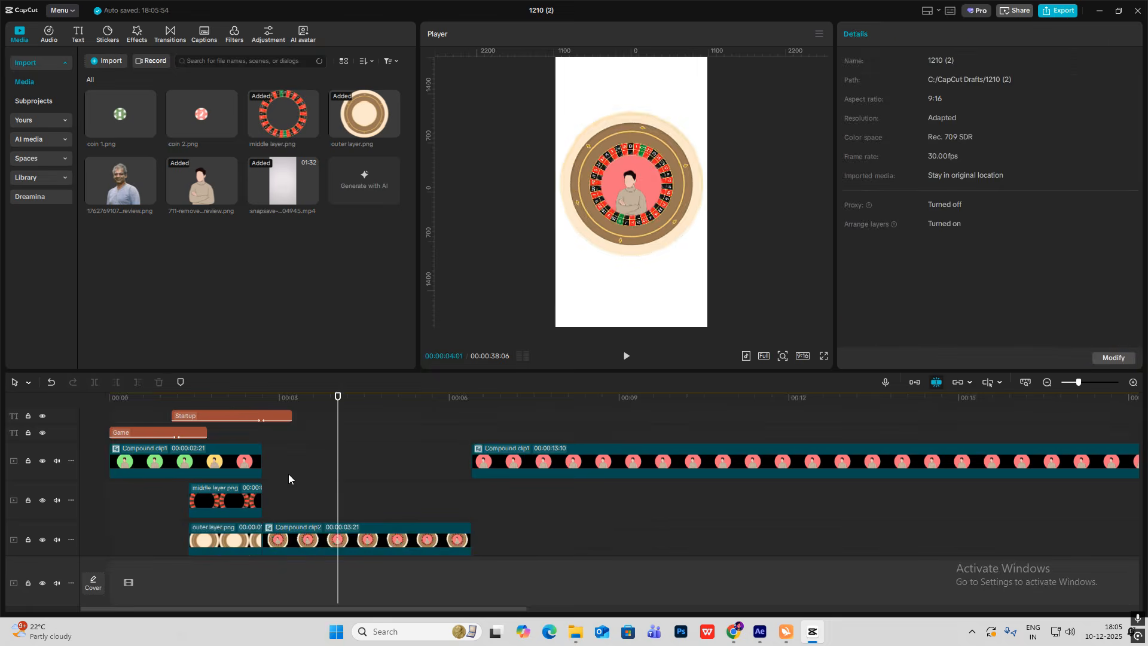
Open the zooming compound clip and split its middle layer and outer layer at 00:00:00:17.
{"action": "left_click", "coordinate": [288, 475]}
{"action": "scroll", "coordinate": [288, 476], "scroll_direction": "down", "scroll_amount": 2}
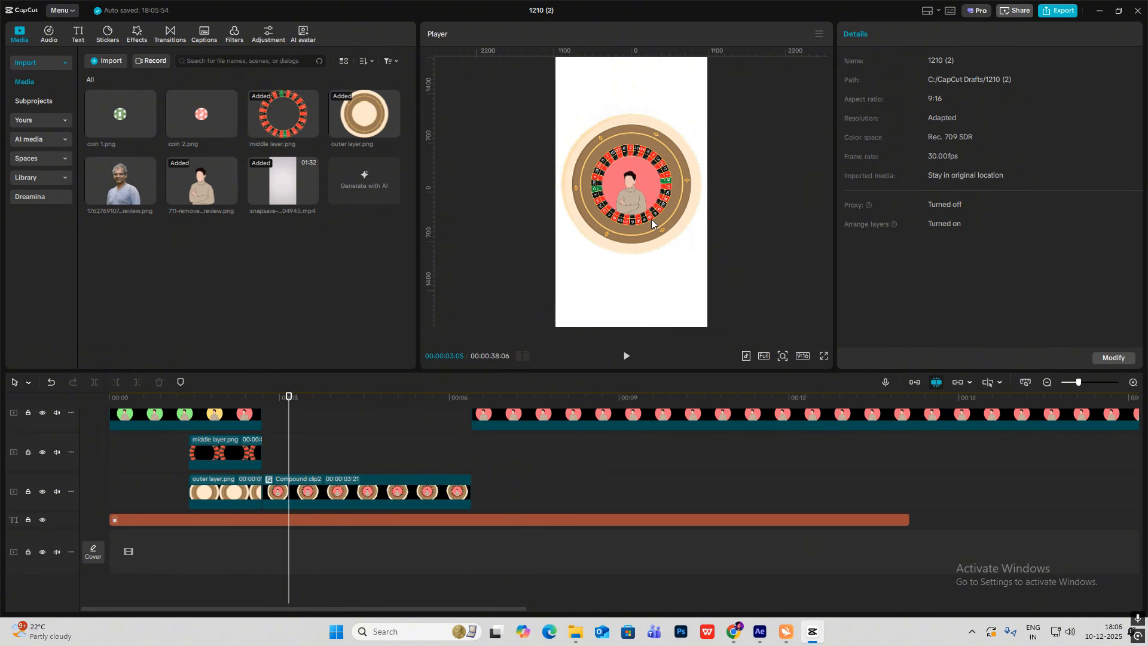
{"action": "double_click", "coordinate": [317, 483]}
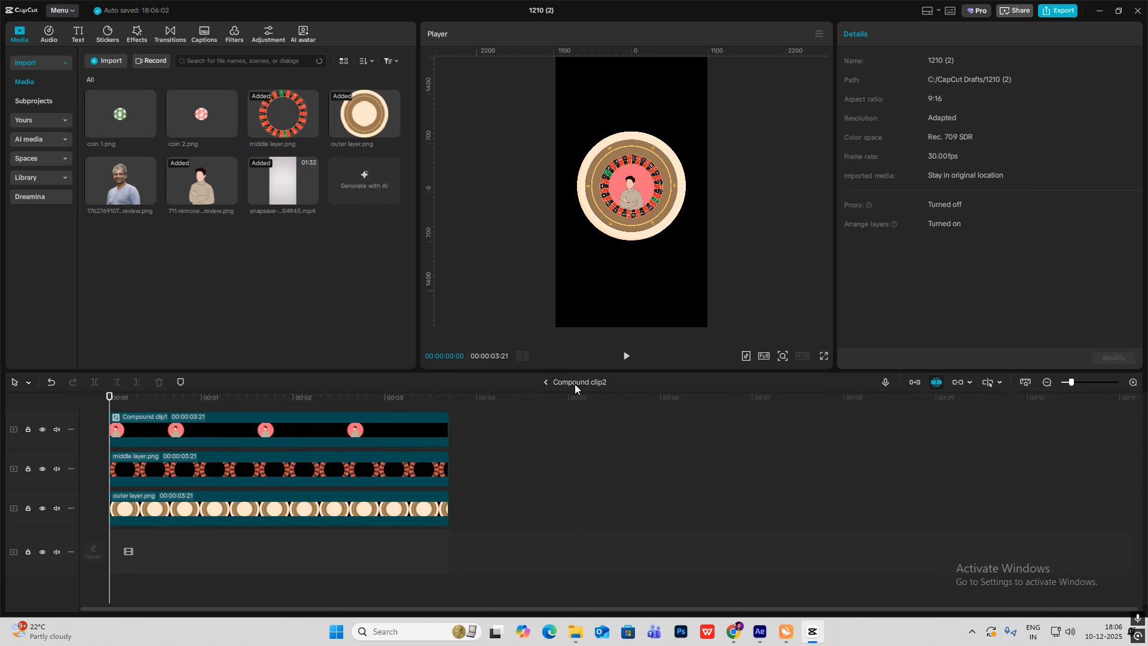
{"action": "left_click", "coordinate": [544, 383]}
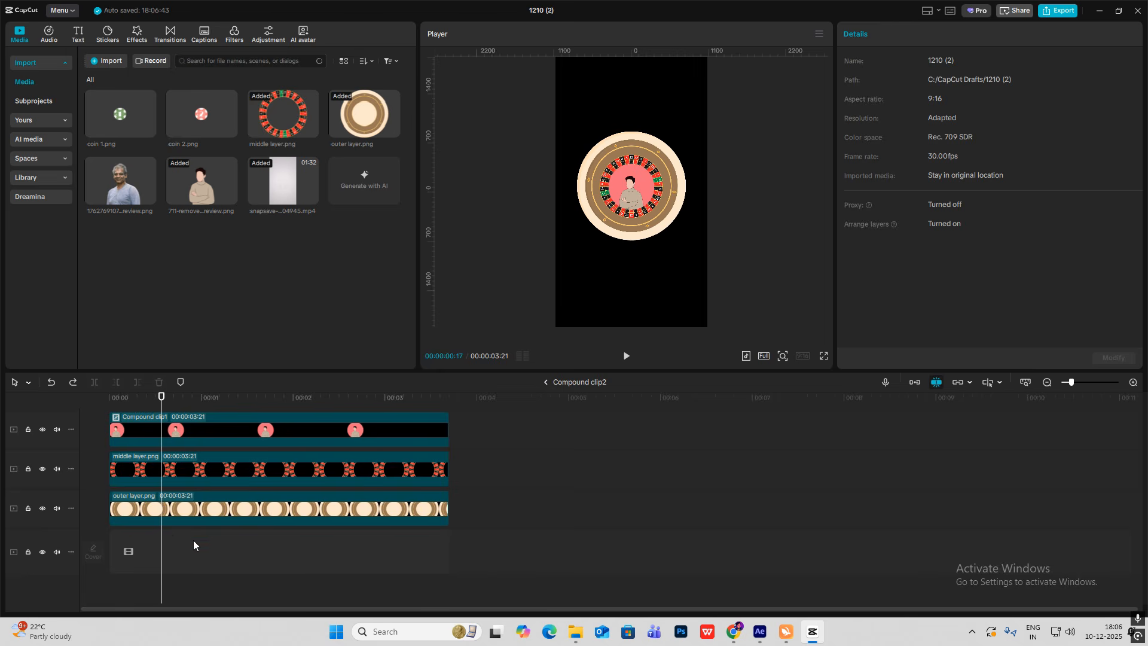
{"action": "left_click_drag", "start_coordinate": [193, 545], "coordinate": [223, 469]}
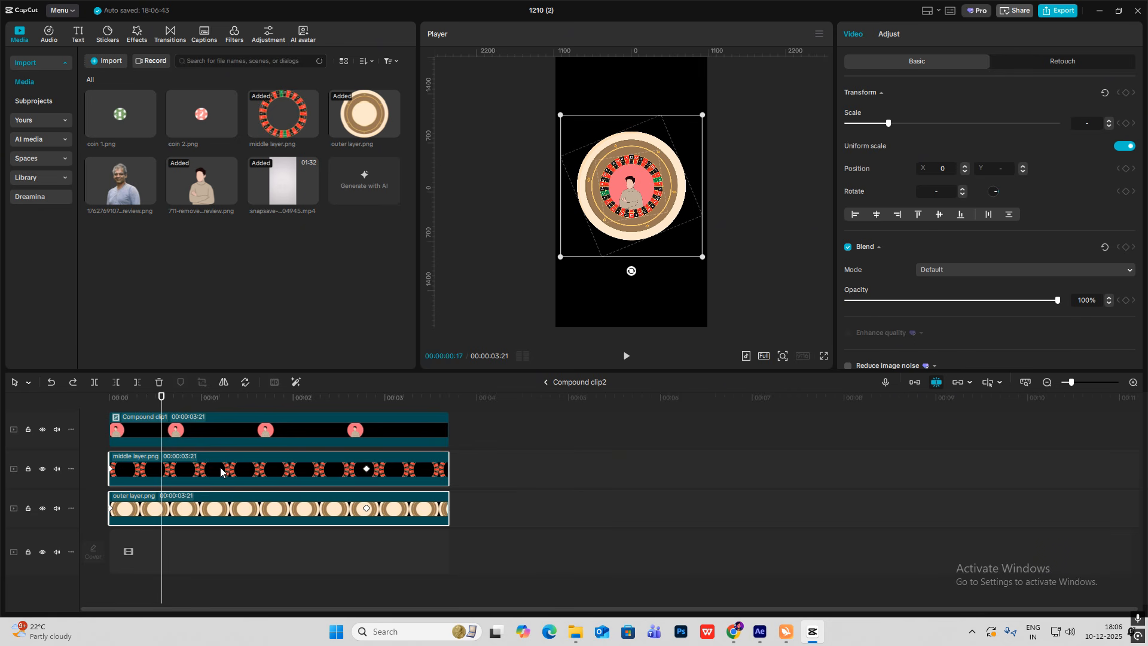
{"action": "key", "text": "ctrl+b"}
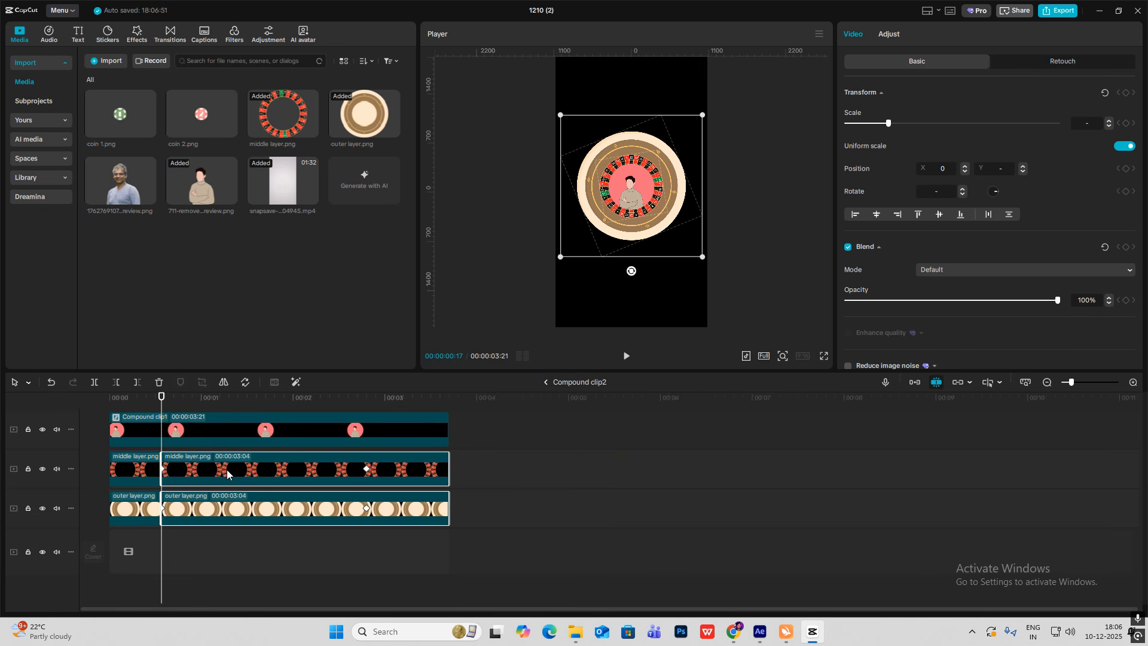
Apply a Fade Out animation to the first segments of the middle and outer layers, and preview it on the main timeline.
{"action": "left_click", "coordinate": [141, 540]}
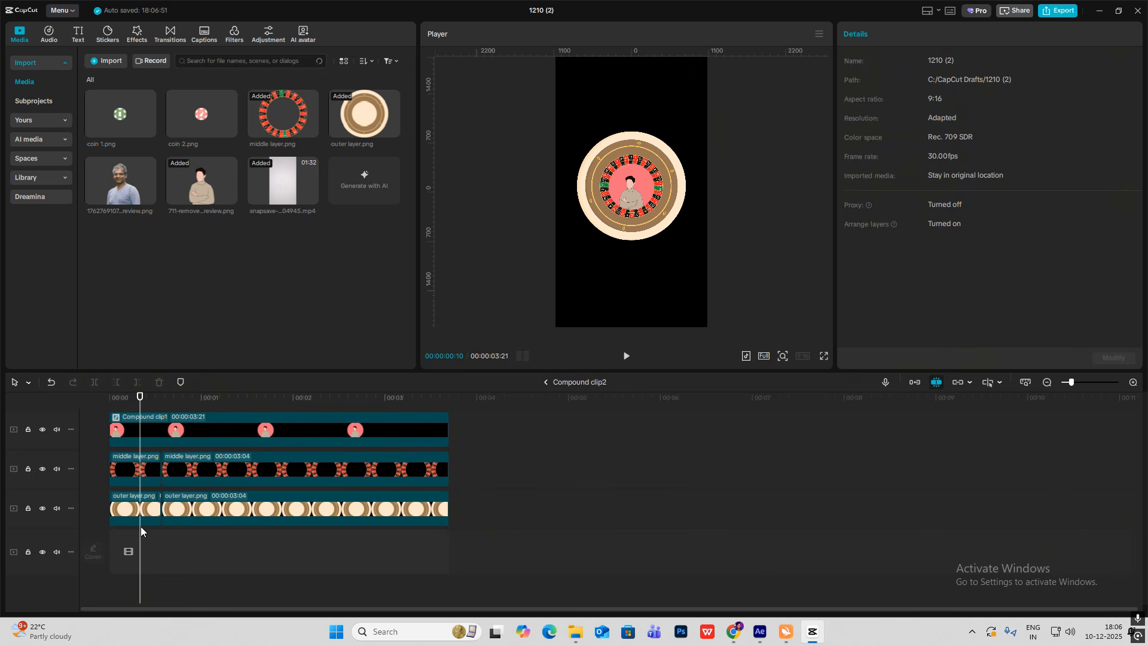
{"action": "left_click_drag", "start_coordinate": [143, 558], "coordinate": [148, 476]}
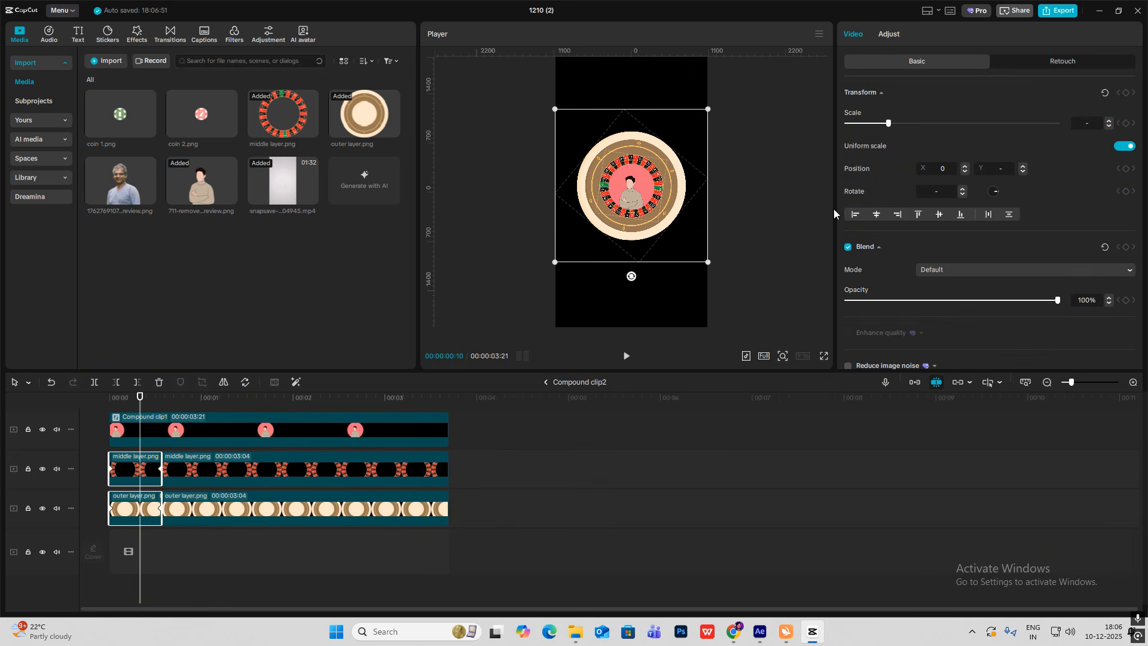
{"action": "left_click", "coordinate": [656, 238]}
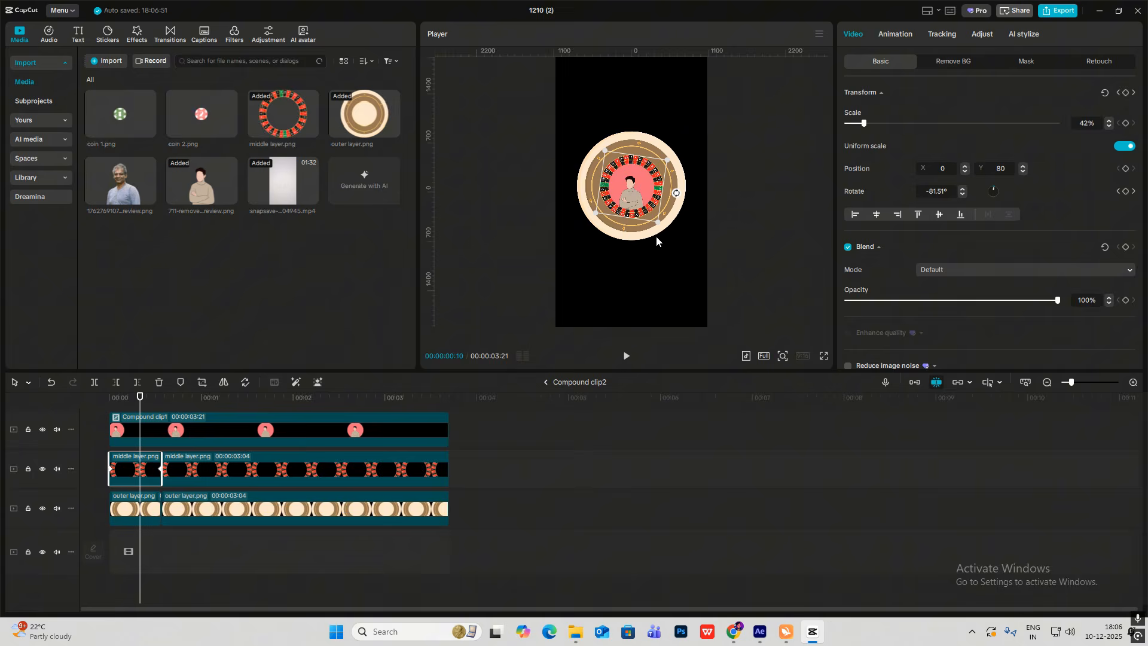
{"action": "left_click", "coordinate": [899, 34]}
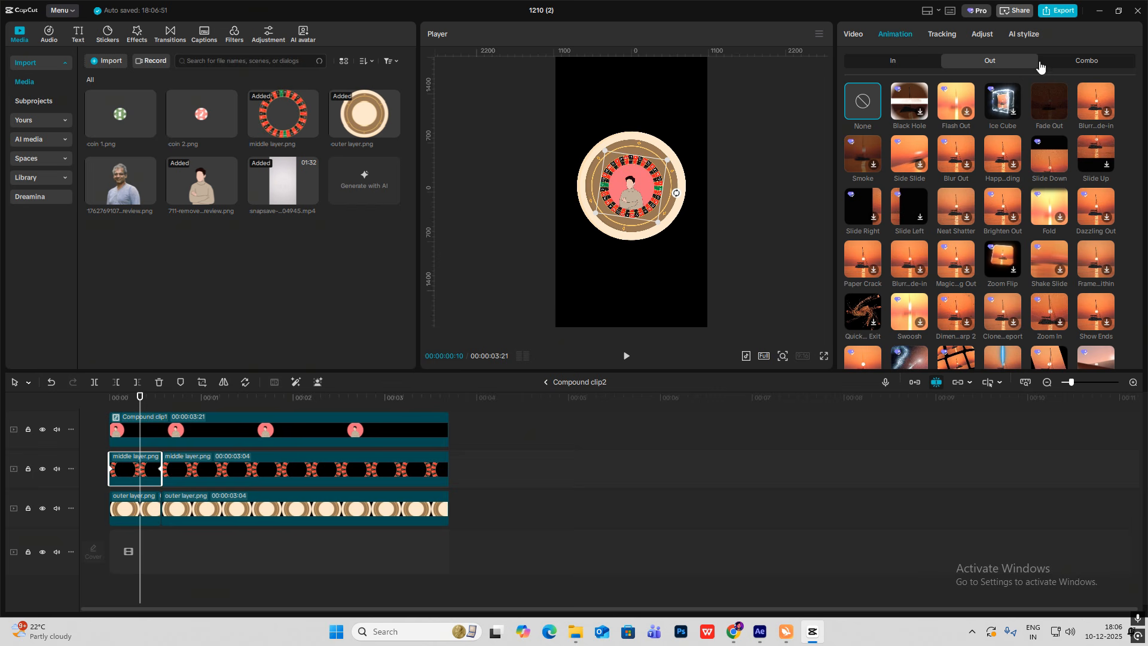
{"action": "left_click", "coordinate": [144, 508]}
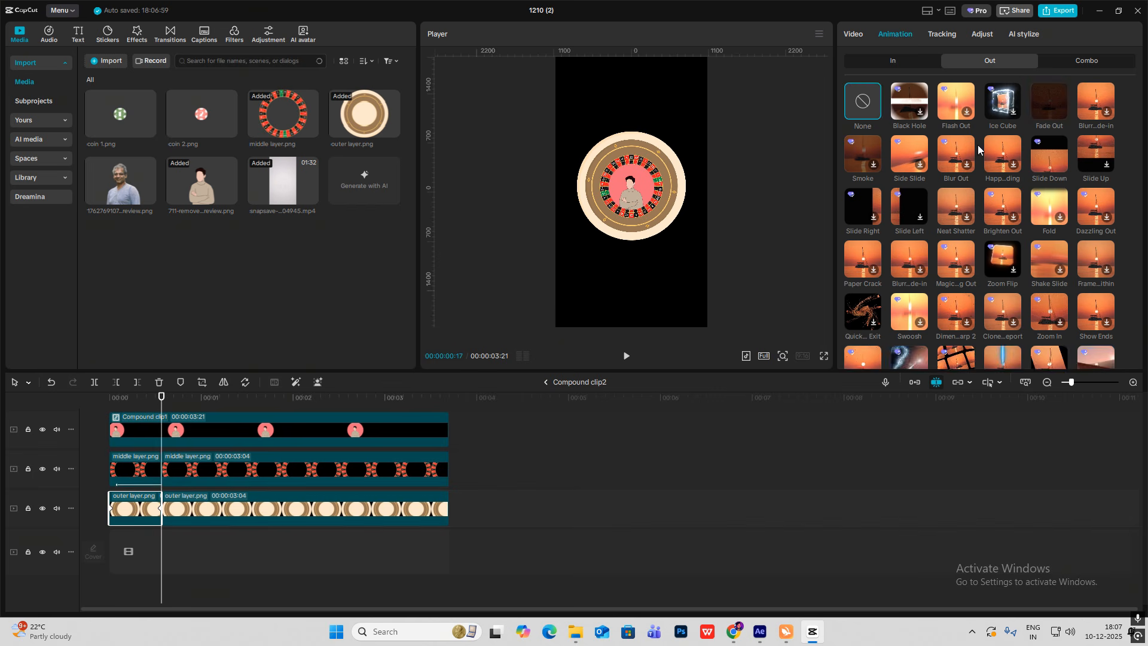
{"action": "left_click", "coordinate": [544, 381]}
{"action": "left_click_drag", "start_coordinate": [309, 447], "coordinate": [287, 467]}
{"action": "key", "text": "space"}
Disable the middle and outer layer segments after 00:00:00:17 inside the compound clip, and play the result on the main timeline.
{"action": "left_click", "coordinate": [298, 481]}
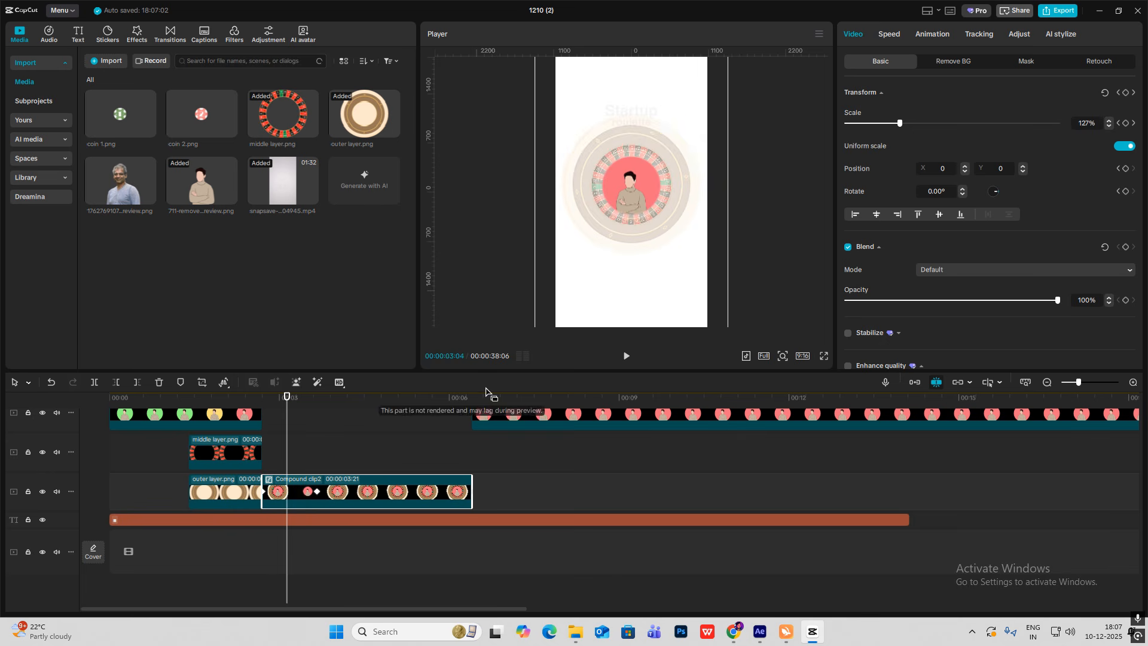
{"action": "double_click", "coordinate": [302, 477]}
{"action": "left_click_drag", "start_coordinate": [230, 561], "coordinate": [298, 481]}
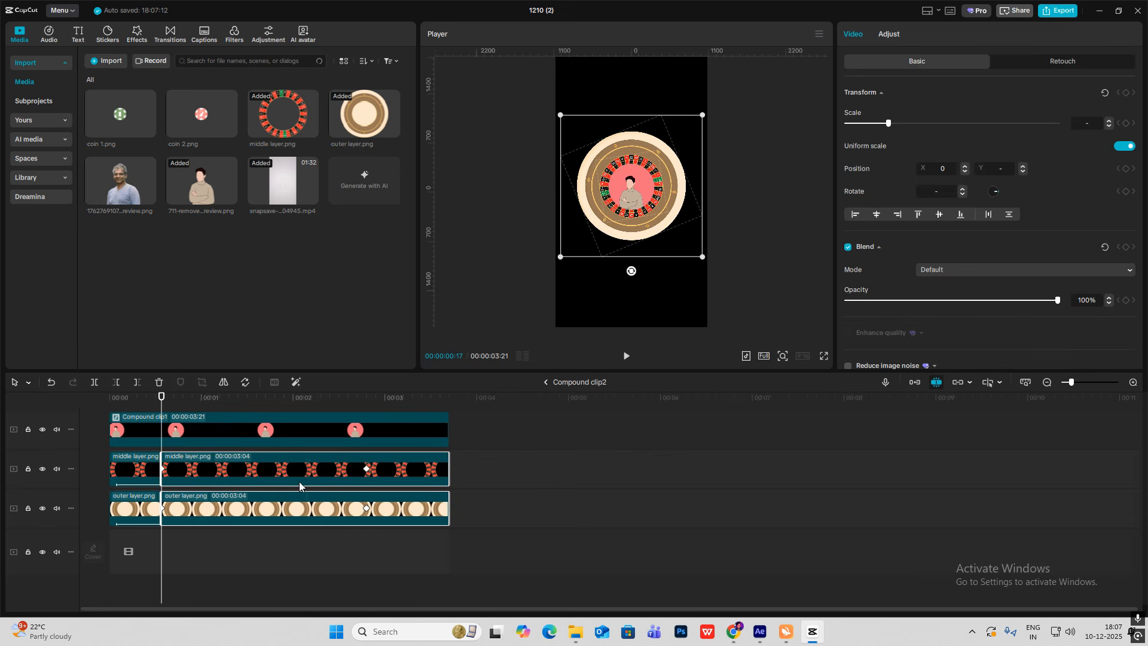
{"action": "key", "text": "v"}
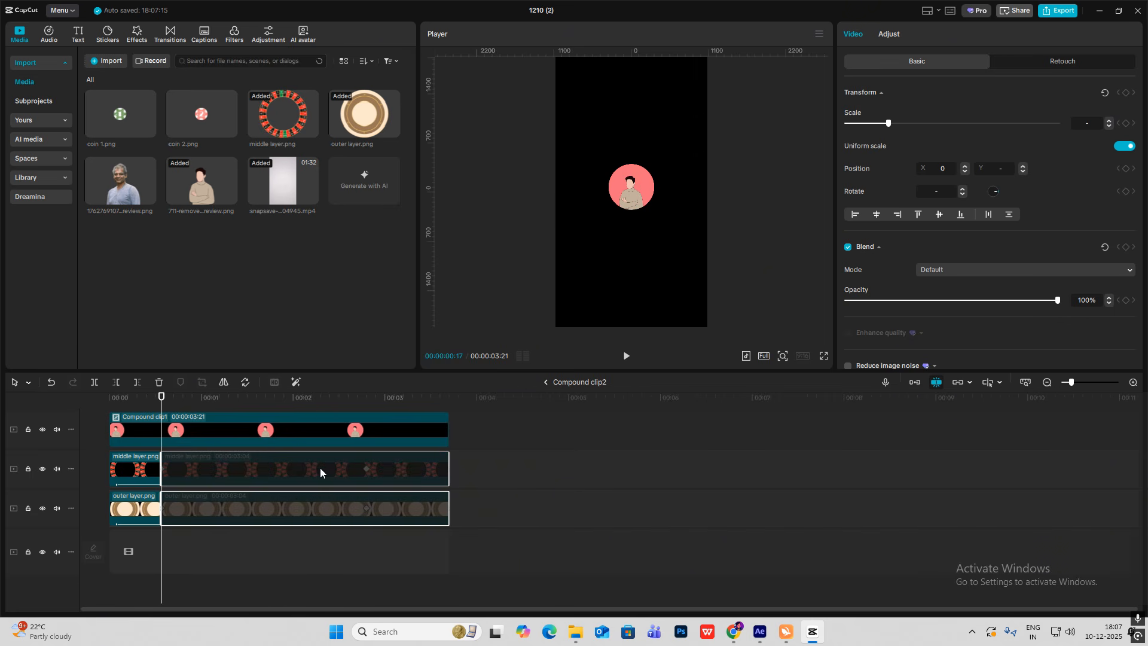
{"action": "left_click", "coordinate": [547, 381]}
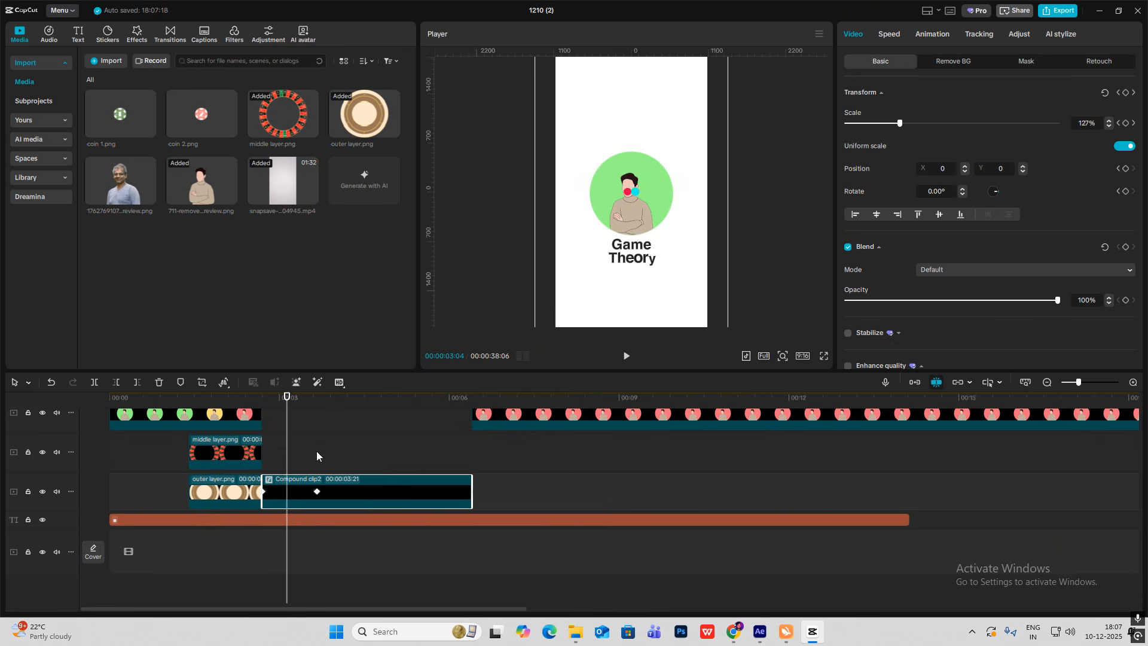
{"action": "key", "text": "space"}
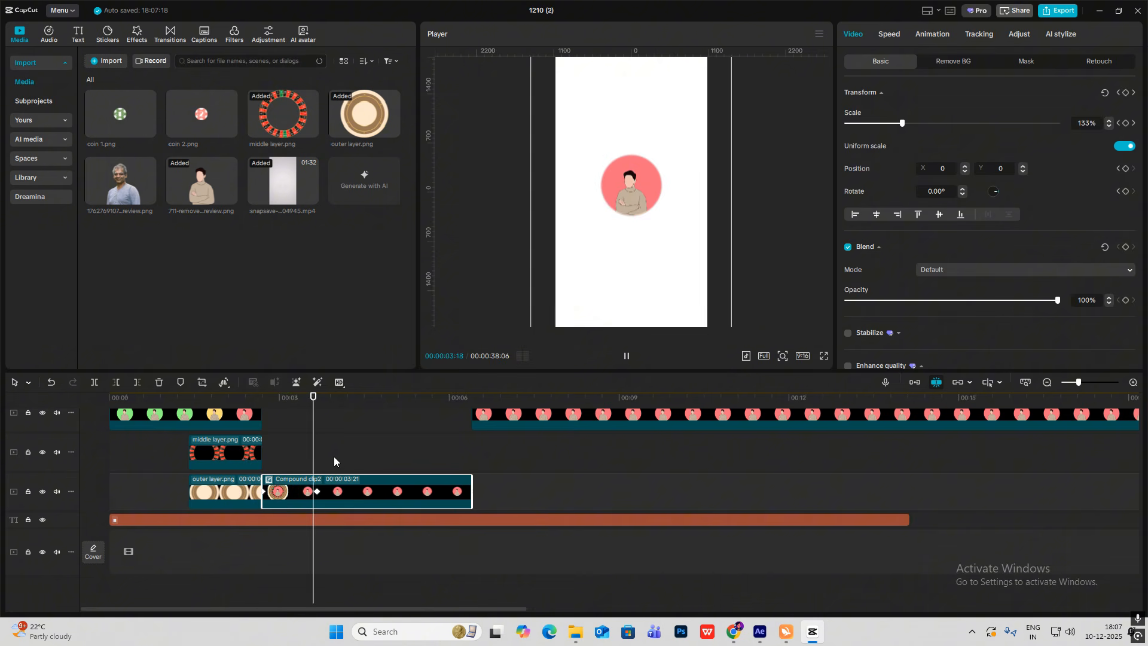
Locate the reference clip to check what follows the roulette fade-out, and return to 00:00:03:20 on the timeline.
{"action": "left_click", "coordinate": [323, 448]}
{"action": "left_click_drag", "start_coordinate": [323, 447], "coordinate": [73, 442]}
{"action": "left_click", "coordinate": [317, 418]}
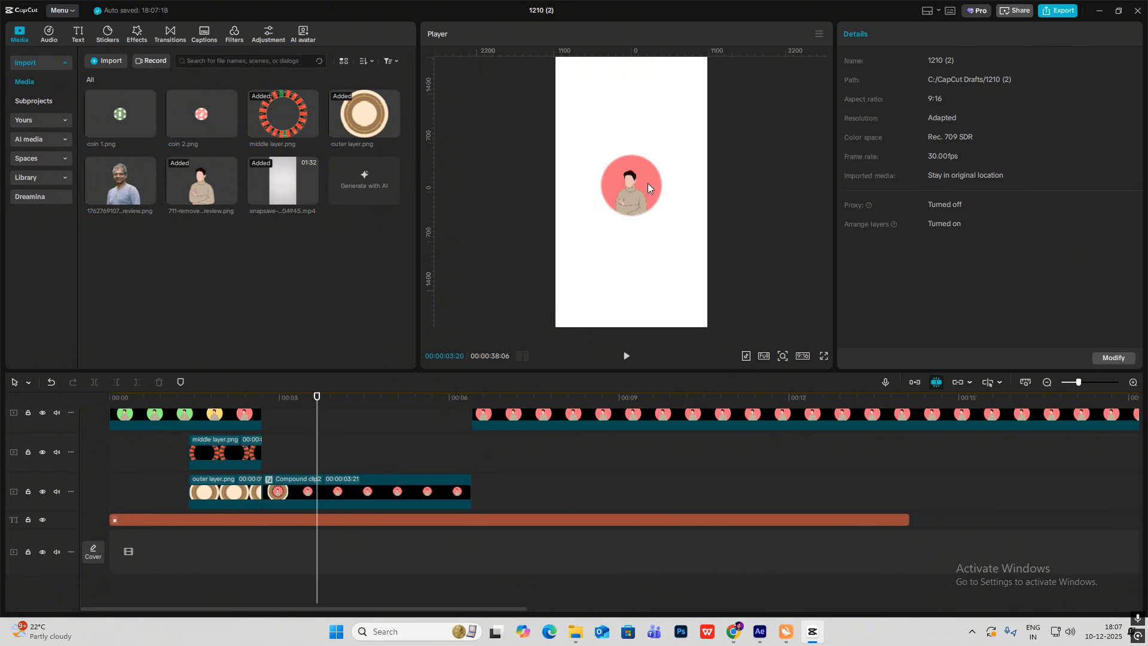
{"action": "left_click_drag", "start_coordinate": [1078, 381], "coordinate": [996, 388]}
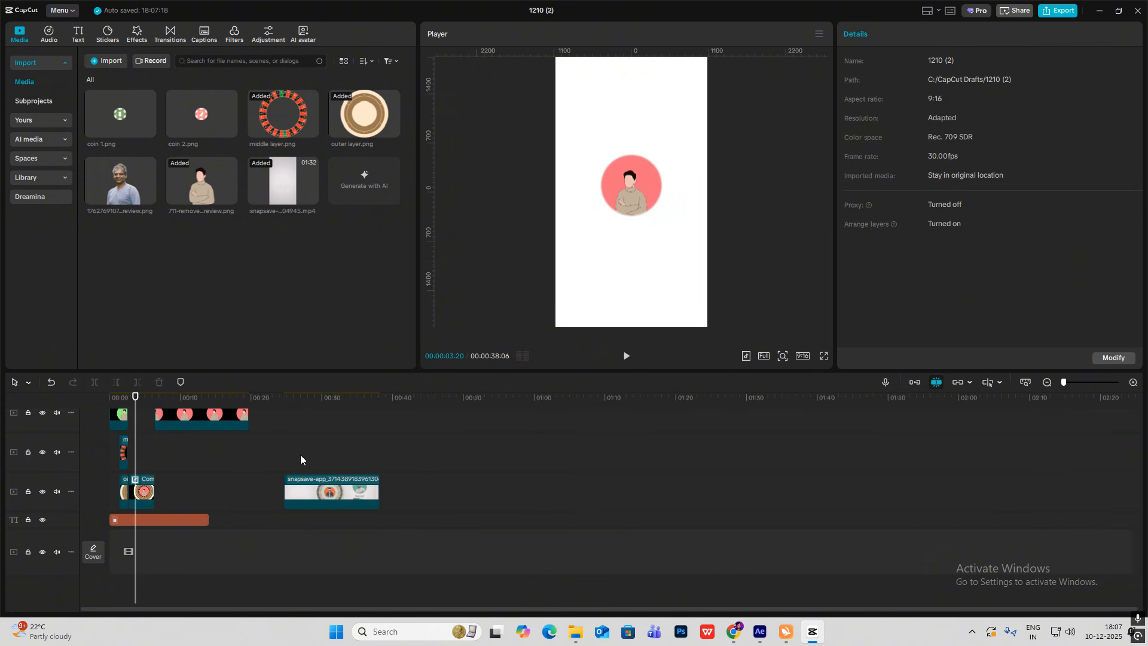
{"action": "left_click", "coordinate": [314, 461]}
{"action": "left_click_drag", "start_coordinate": [314, 461], "coordinate": [108, 439]}
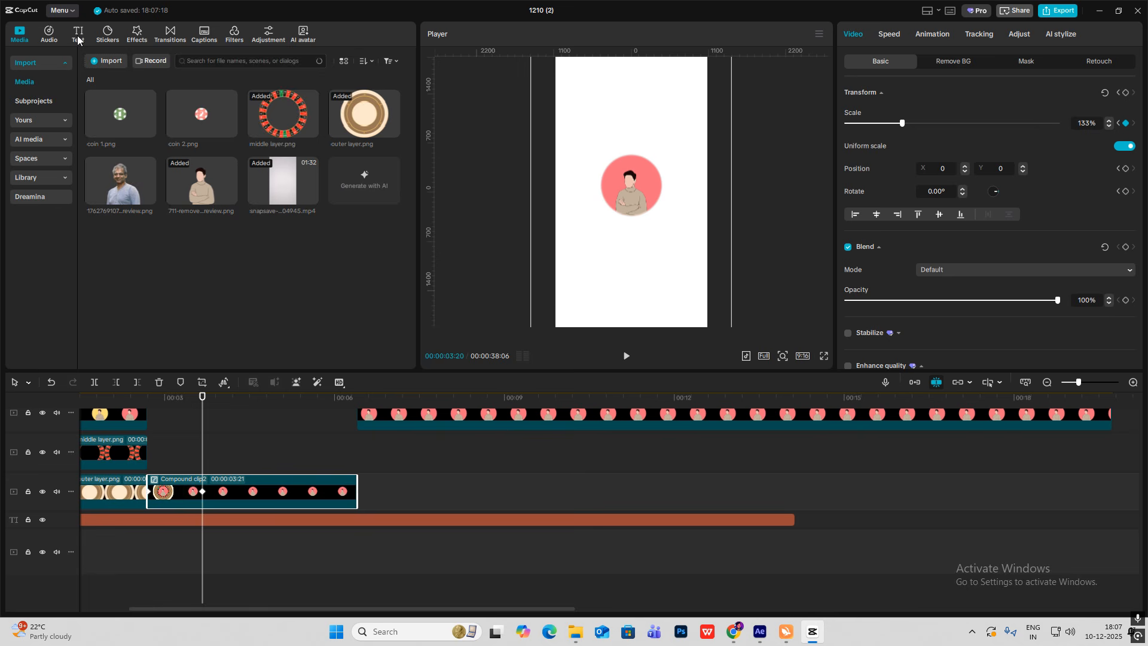
Add a text clip over the portrait, clear its default text and enable a black background.
{"action": "left_click", "coordinate": [78, 34]}
{"action": "left_click", "coordinate": [128, 97]}
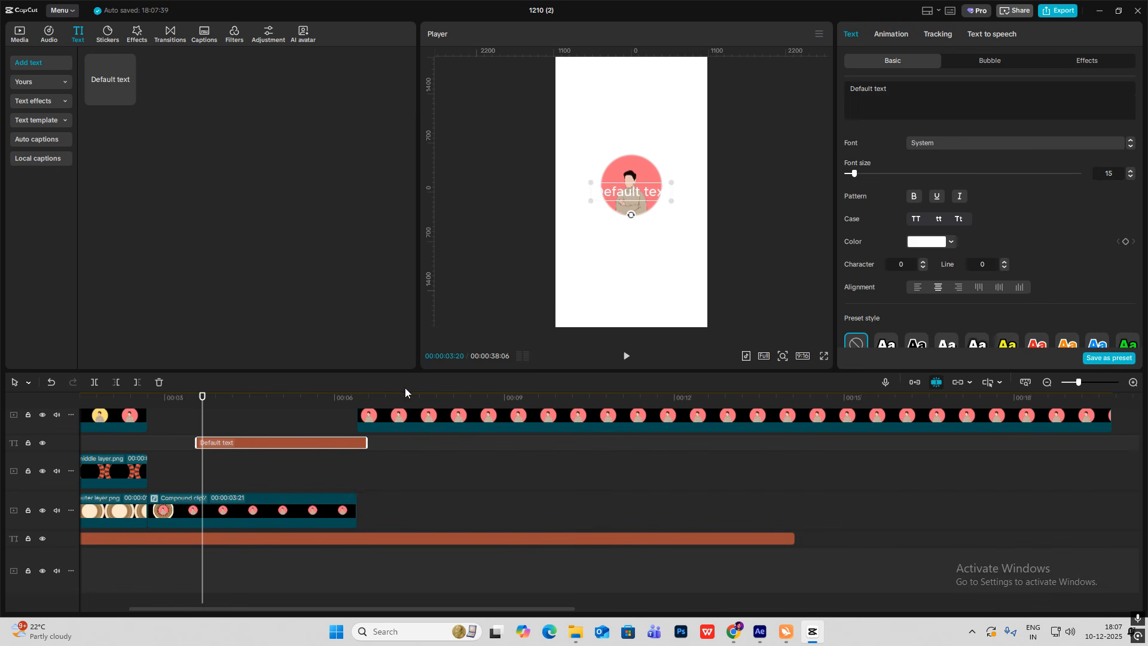
{"action": "key", "text": "ctrl+a"}
{"action": "key", "text": "BackSpace"}
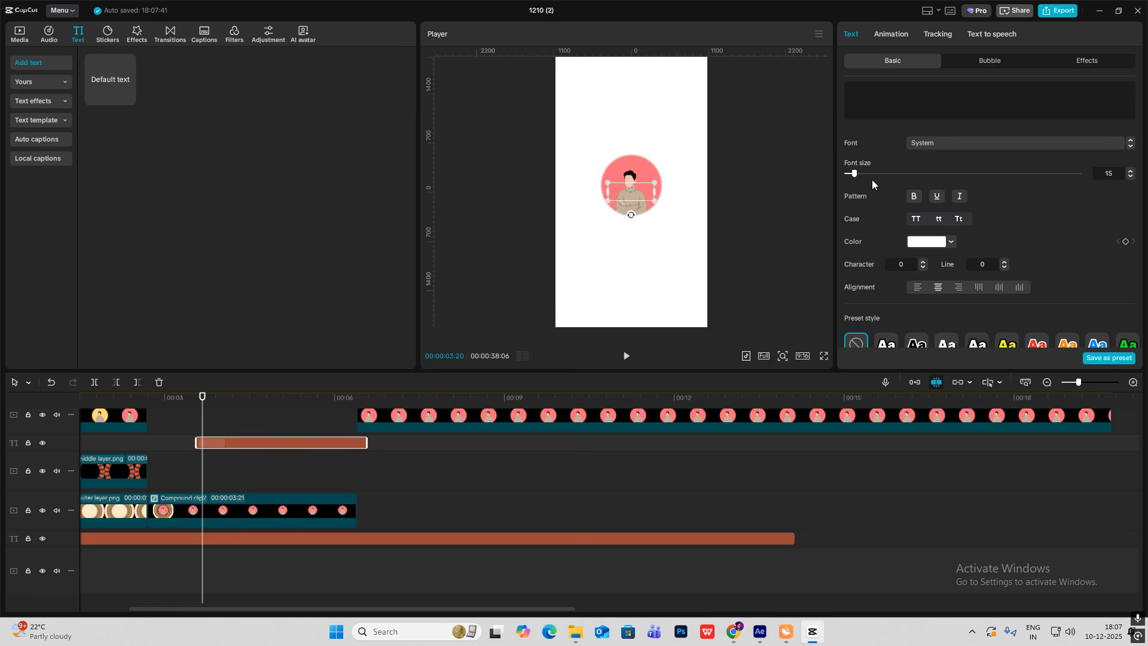
{"action": "scroll", "coordinate": [936, 251], "scroll_direction": "down", "scroll_amount": 3}
{"action": "scroll", "coordinate": [936, 251], "scroll_direction": "down", "scroll_amount": 5}
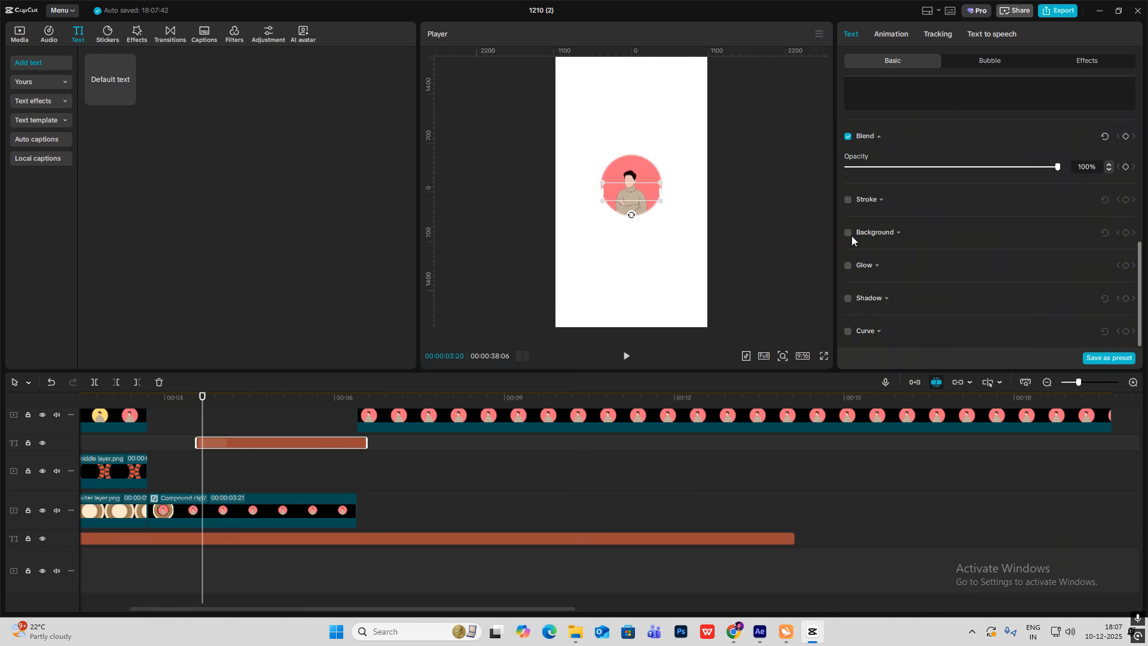
{"action": "left_click", "coordinate": [848, 233]}
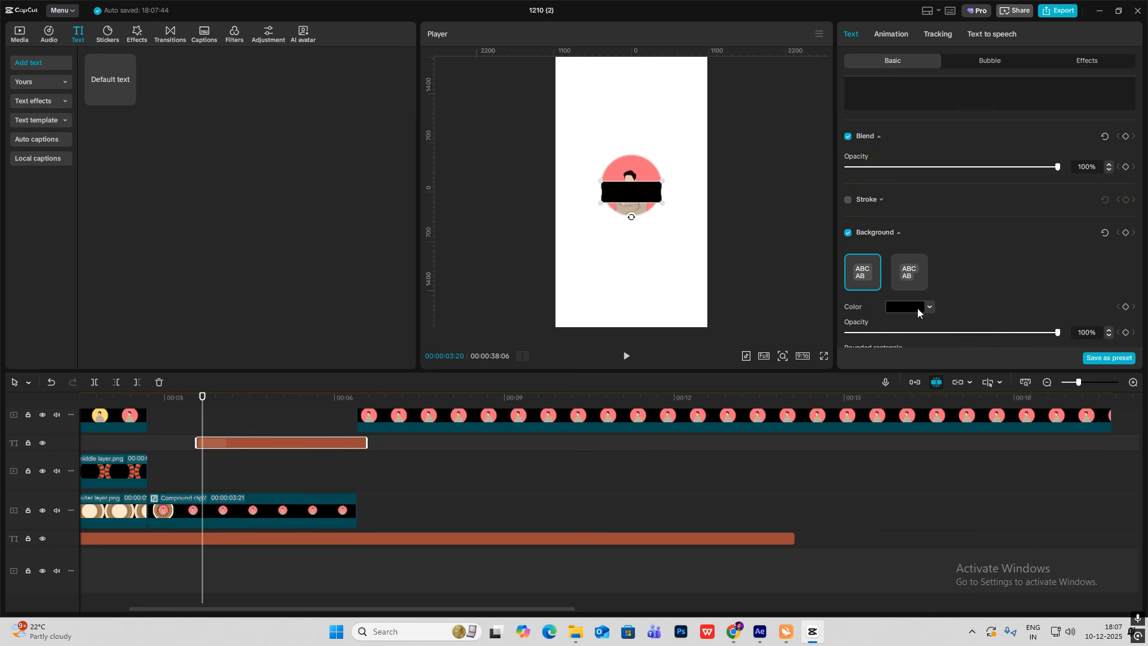
Scale the black background non-uniformly into a small thin bar and place it over the portrait's eyes.
{"action": "scroll", "coordinate": [919, 312], "scroll_direction": "down", "scroll_amount": 2}
{"action": "scroll", "coordinate": [973, 287], "scroll_direction": "up", "scroll_amount": 8}
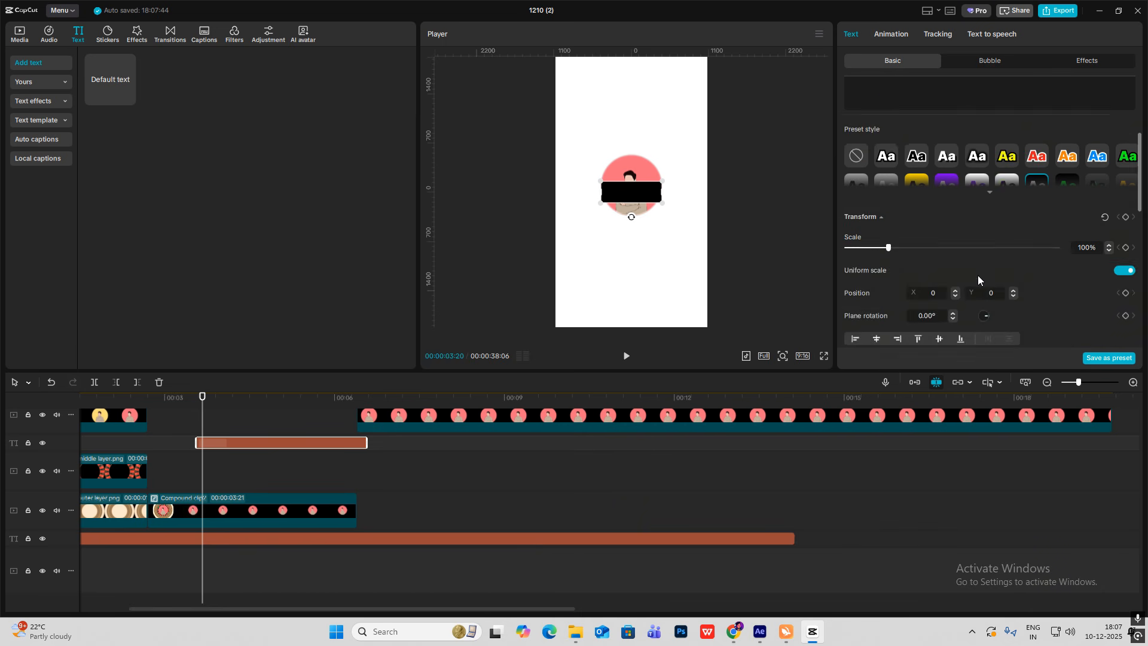
{"action": "scroll", "coordinate": [995, 276], "scroll_direction": "up", "scroll_amount": 2}
{"action": "scroll", "coordinate": [994, 276], "scroll_direction": "down", "scroll_amount": 4}
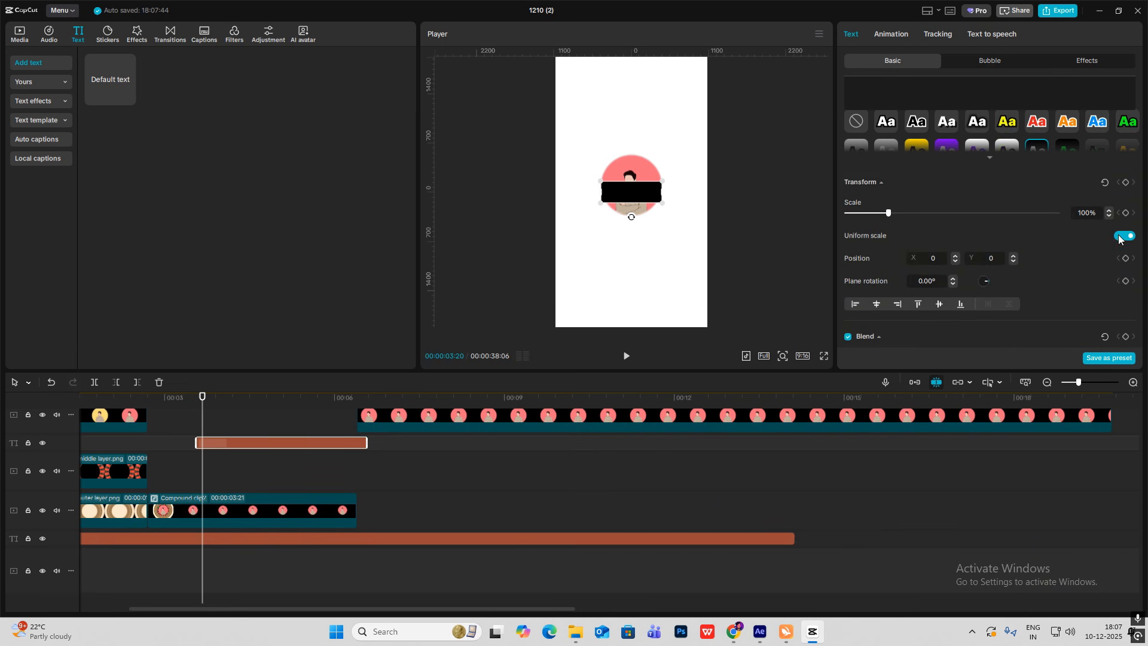
{"action": "left_click_drag", "start_coordinate": [887, 213], "coordinate": [869, 244]}
{"action": "left_click", "coordinate": [782, 356]}
{"action": "left_click_drag", "start_coordinate": [759, 375], "coordinate": [800, 374]}
{"action": "left_click_drag", "start_coordinate": [664, 199], "coordinate": [660, 166]}
{"action": "mouse_move", "coordinate": [875, 213]}
{"action": "left_mouse_down"}
{"action": "mouse_move", "coordinate": [862, 213]}
{"action": "mouse_move", "coordinate": [855, 244]}
{"action": "mouse_move", "coordinate": [858, 213]}
{"action": "left_mouse_up"}
{"action": "left_click_drag", "start_coordinate": [636, 157], "coordinate": [630, 175]}
Convert the black bar's text clip into a compound clip and place the playhead at its start, 00:00:03:17.
{"action": "left_click", "coordinate": [224, 443]}
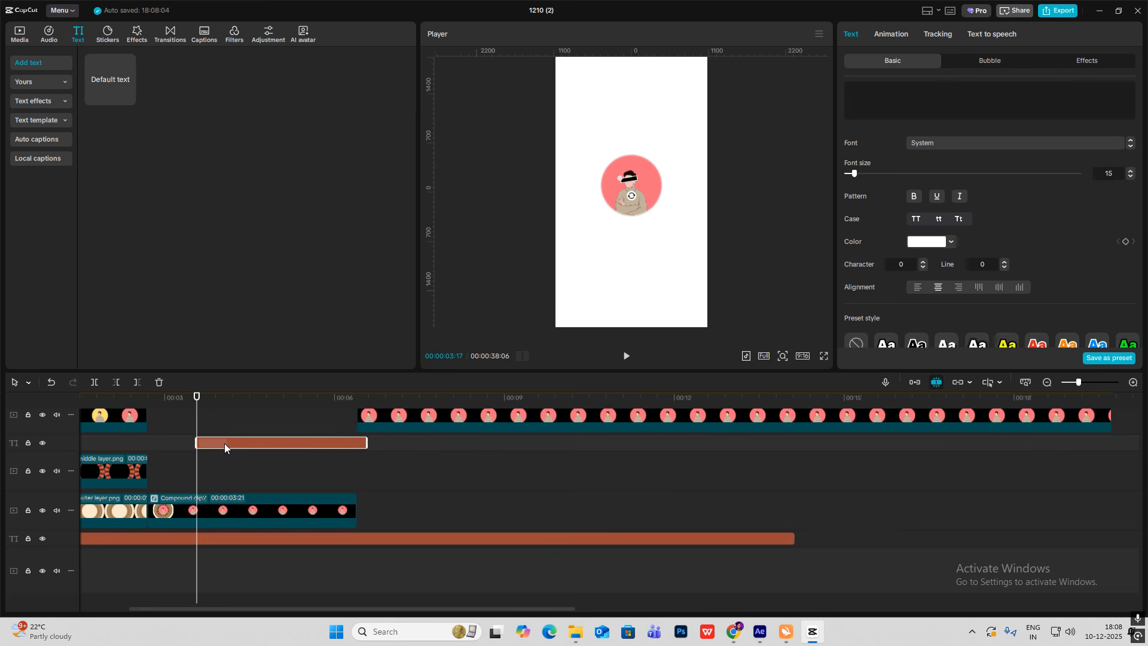
{"action": "key", "text": "alt+g"}
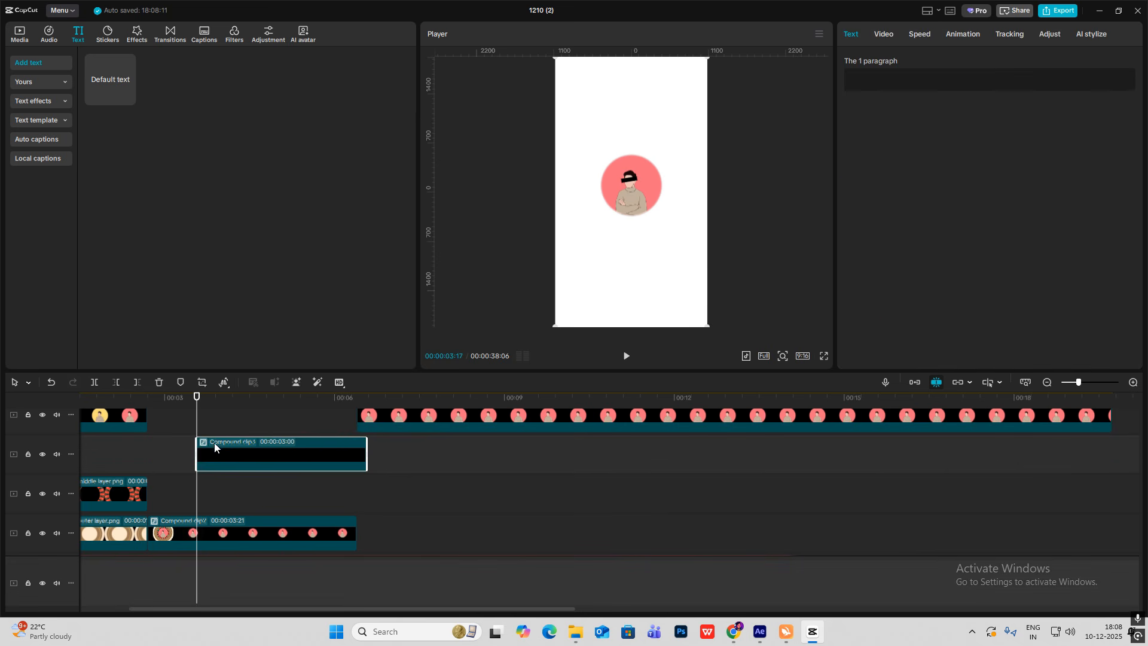
{"action": "left_click", "coordinate": [169, 436]}
{"action": "left_click_drag", "start_coordinate": [169, 437], "coordinate": [198, 445]}
Add a Split mask to the eye bar's compound clip, rotated to -102° and positioned at X -93, Y -25.
{"action": "left_click", "coordinate": [203, 454]}
{"action": "left_click", "coordinate": [891, 34]}
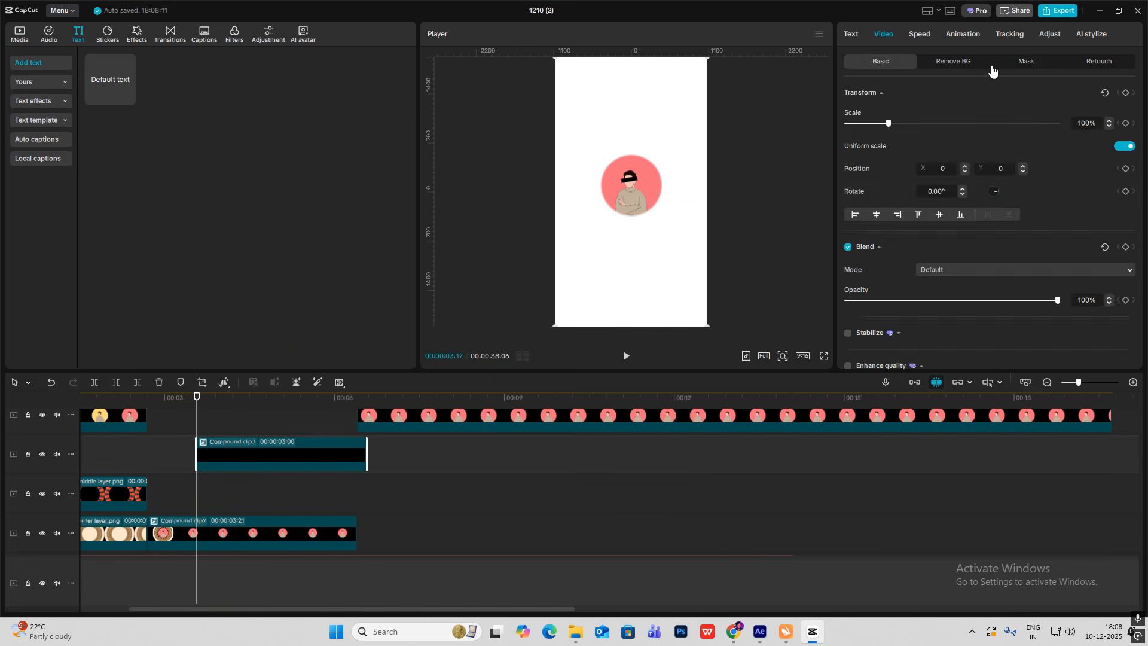
{"action": "left_click", "coordinate": [1021, 62]}
{"action": "left_click", "coordinate": [893, 110]}
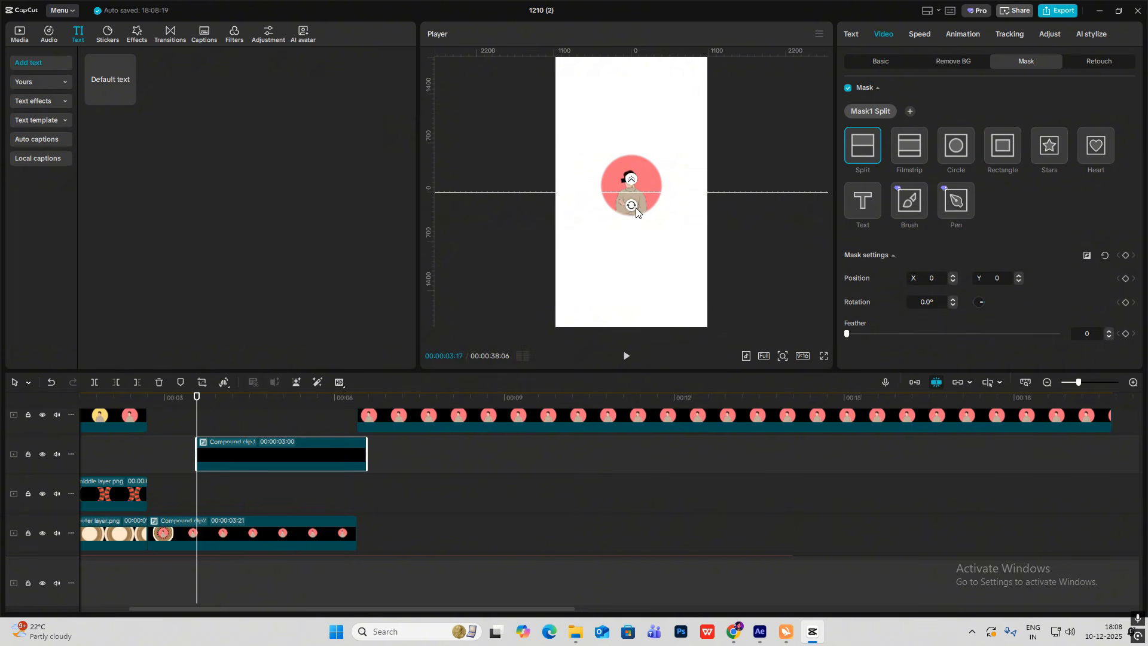
{"action": "left_click_drag", "start_coordinate": [636, 207], "coordinate": [695, 171]}
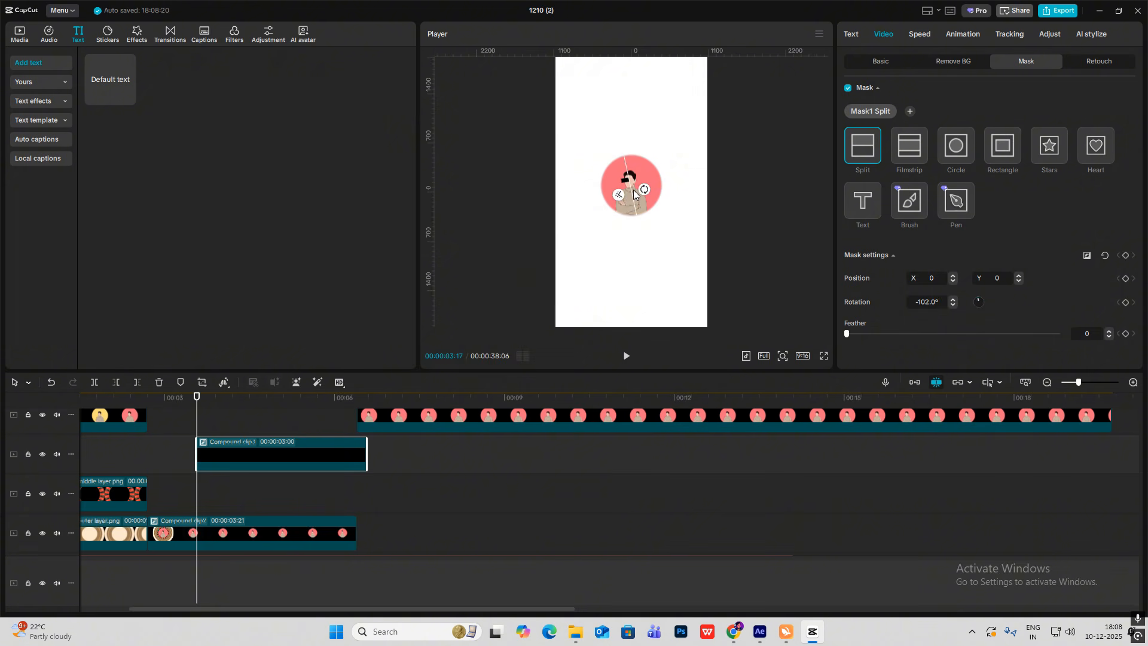
{"action": "mouse_move", "coordinate": [633, 193]}
{"action": "left_mouse_down"}
{"action": "mouse_move", "coordinate": [610, 193]}
{"action": "mouse_move", "coordinate": [621, 196]}
{"action": "left_mouse_up"}
Keyframe the mask settings at 00:00:03:17 and move the mask to X 352, Y 135 at 00:00:04:07.
{"action": "left_click", "coordinate": [1126, 255]}
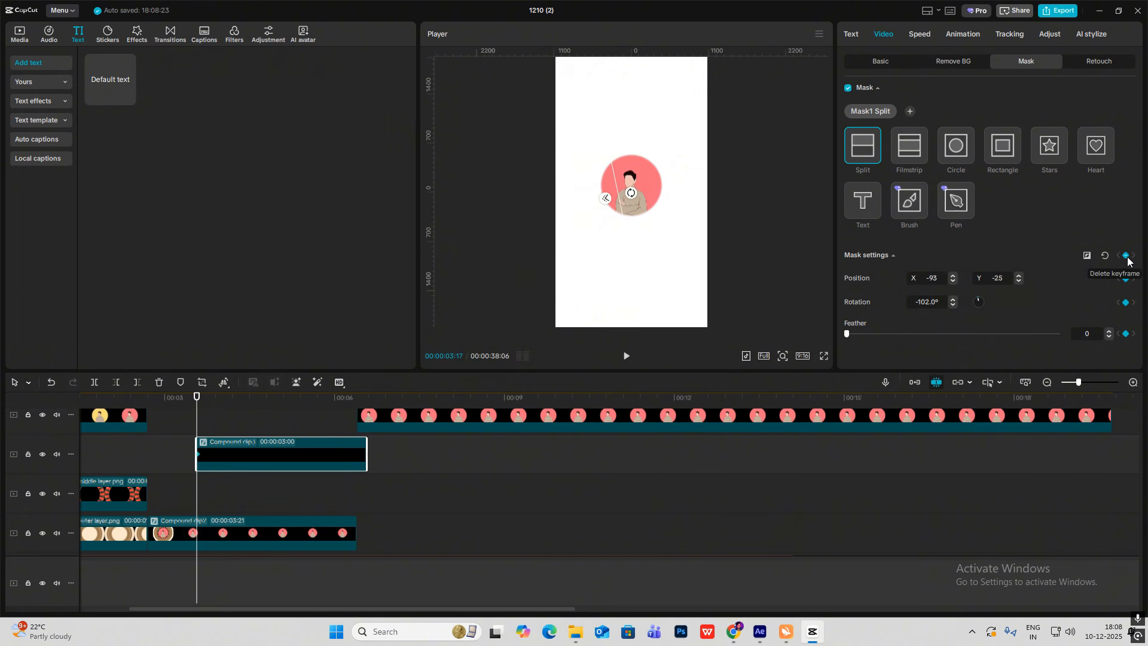
{"action": "left_click_drag", "start_coordinate": [199, 429], "coordinate": [234, 430]}
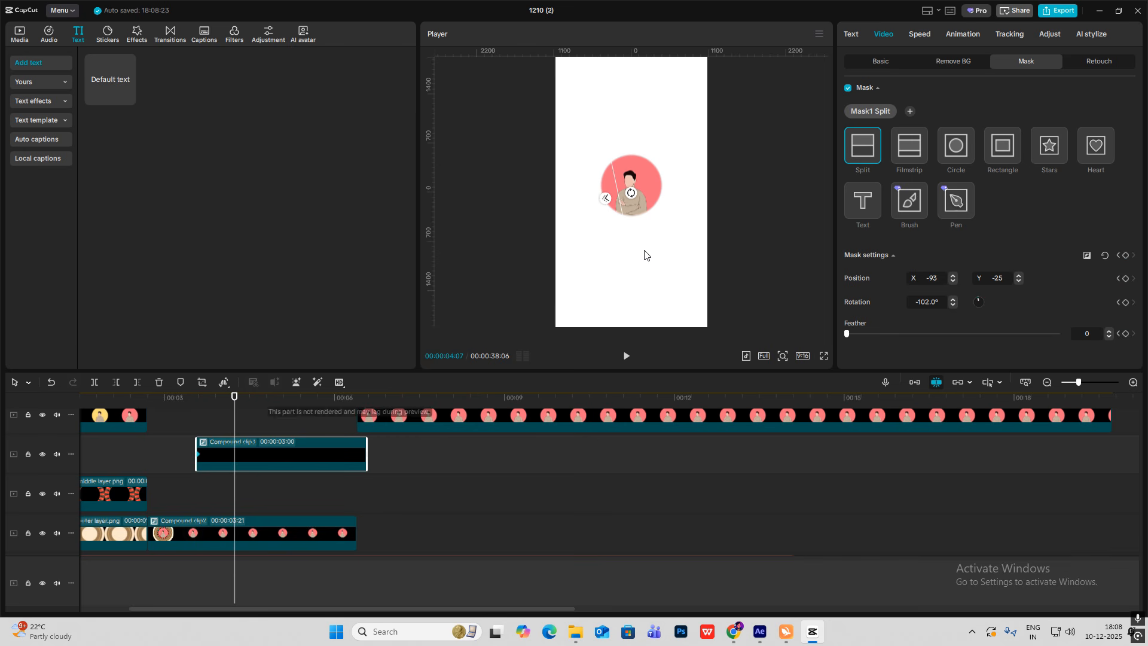
{"action": "left_click_drag", "start_coordinate": [649, 217], "coordinate": [692, 203]}
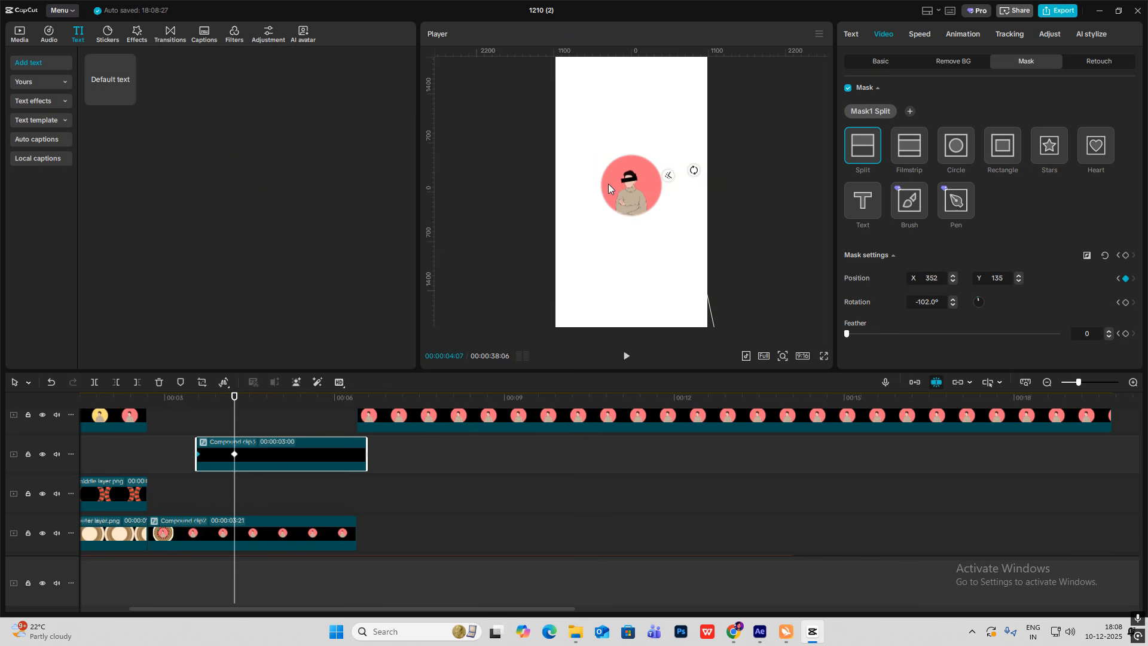
Open the mask's keyframe graphs and apply the Cubic Out preset curve to its position animation.
{"action": "left_click", "coordinate": [354, 465]}
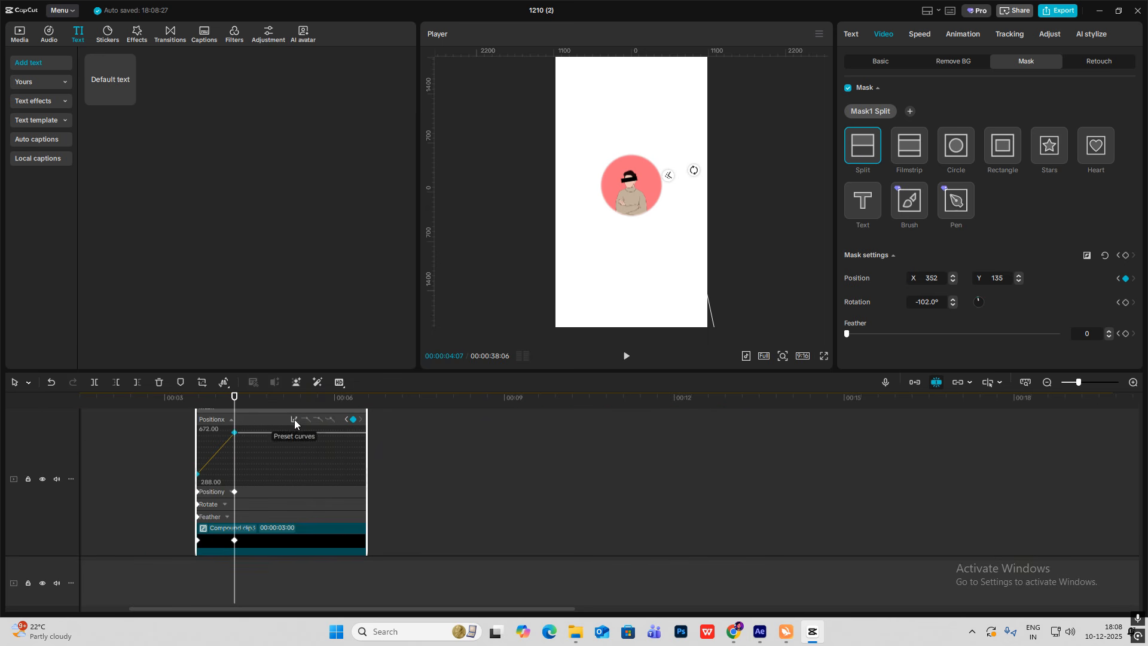
{"action": "left_click", "coordinate": [294, 419]}
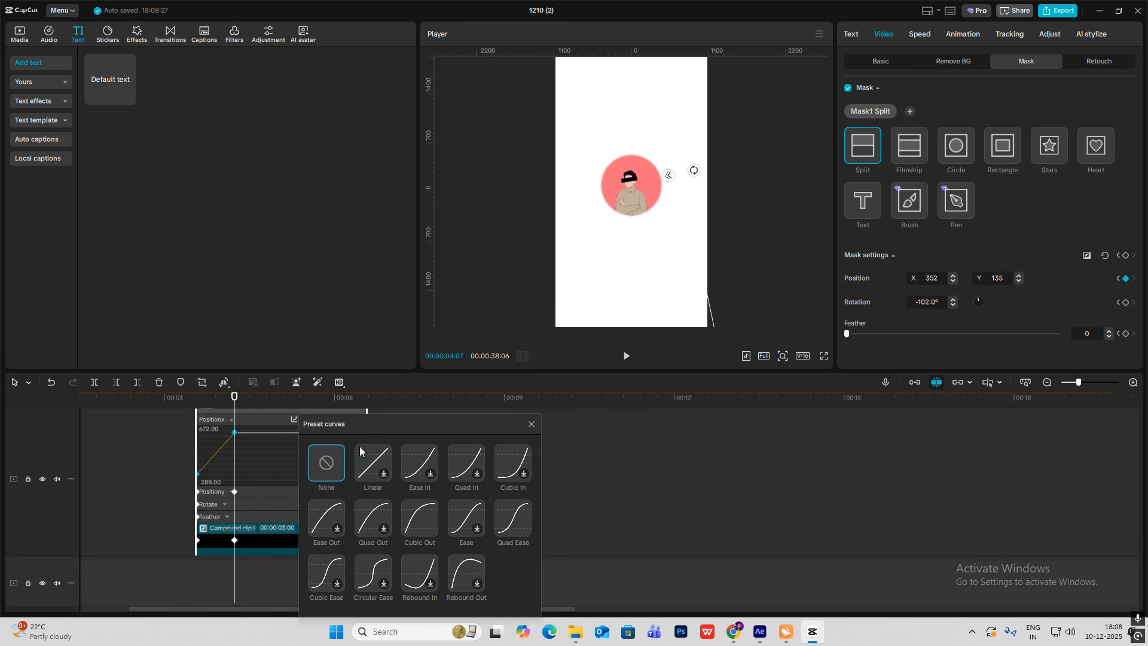
{"action": "left_click", "coordinate": [531, 424]}
{"action": "left_click", "coordinate": [242, 488]}
{"action": "left_click", "coordinate": [220, 471]}
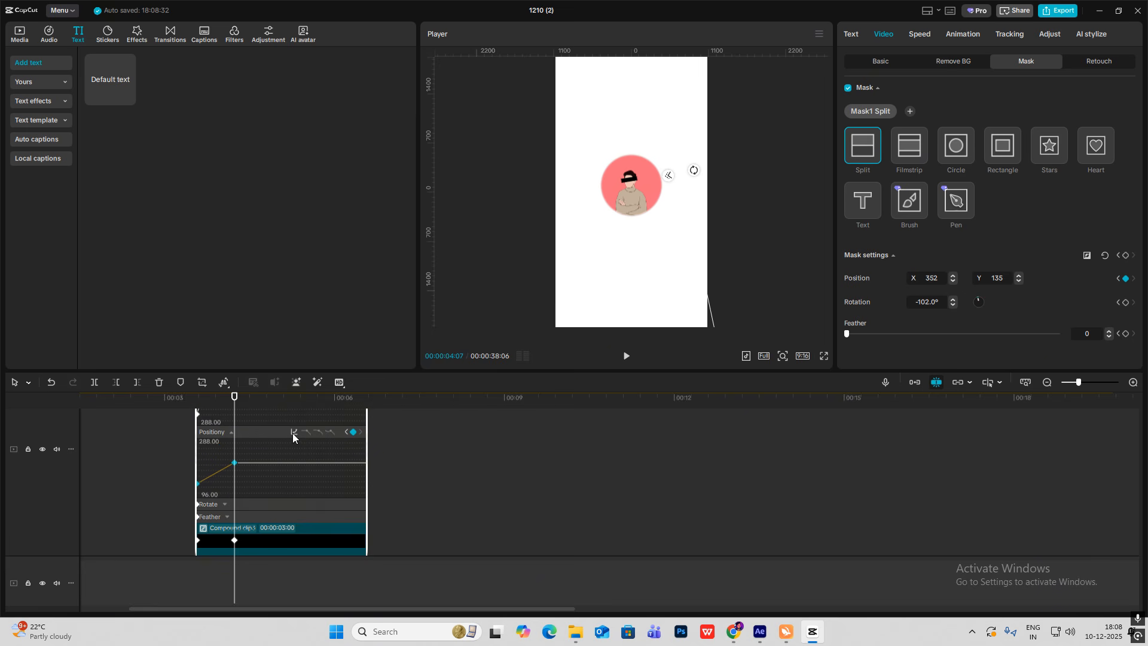
{"action": "left_click", "coordinate": [293, 432]}
{"action": "left_click", "coordinate": [413, 522]}
{"action": "left_click", "coordinate": [531, 426]}
{"action": "key", "text": "alt+k"}
Play back the eye bar reveal and compare it with the reference clip around 00:00:30:16.
{"action": "left_click", "coordinate": [194, 484]}
{"action": "key", "text": "space"}
{"action": "scroll", "coordinate": [212, 479], "scroll_direction": "down", "scroll_amount": 1}
{"action": "key", "text": "space"}
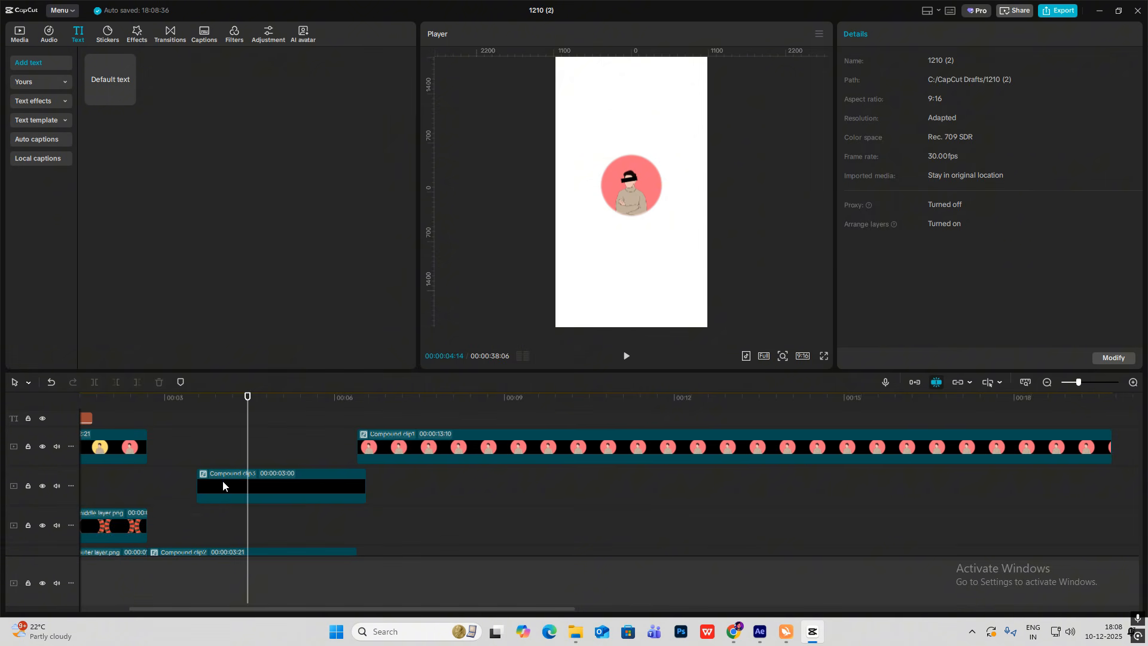
{"action": "left_click", "coordinate": [222, 486]}
{"action": "left_click", "coordinate": [239, 485]}
{"action": "left_click", "coordinate": [184, 449]}
{"action": "key", "text": "space"}
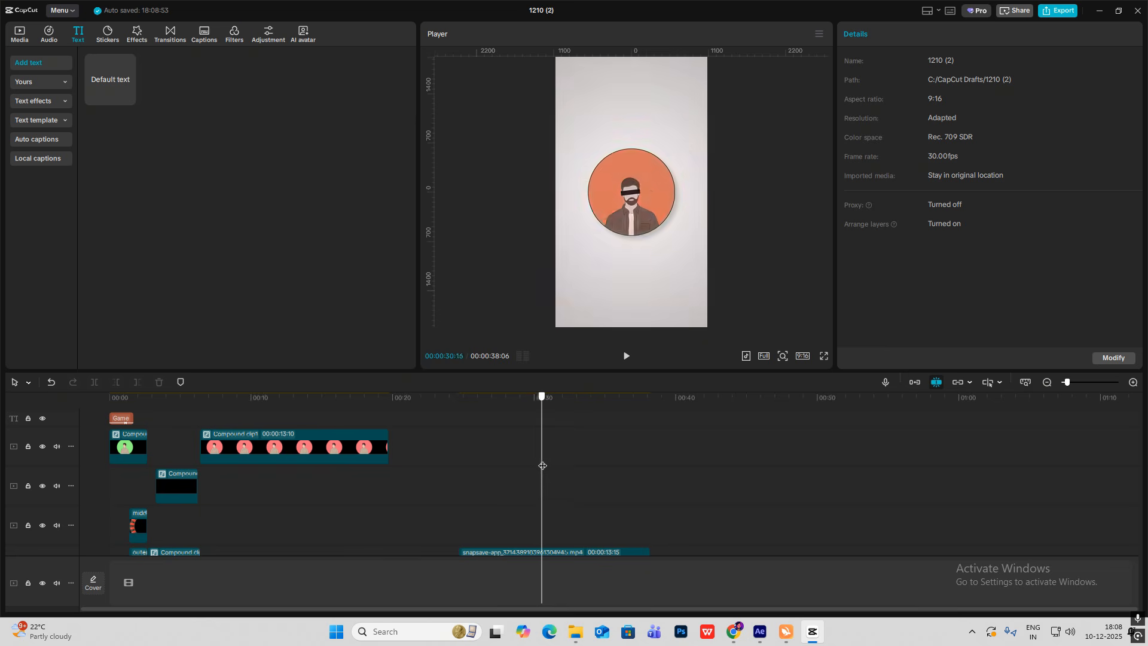
{"action": "key", "text": "space"}
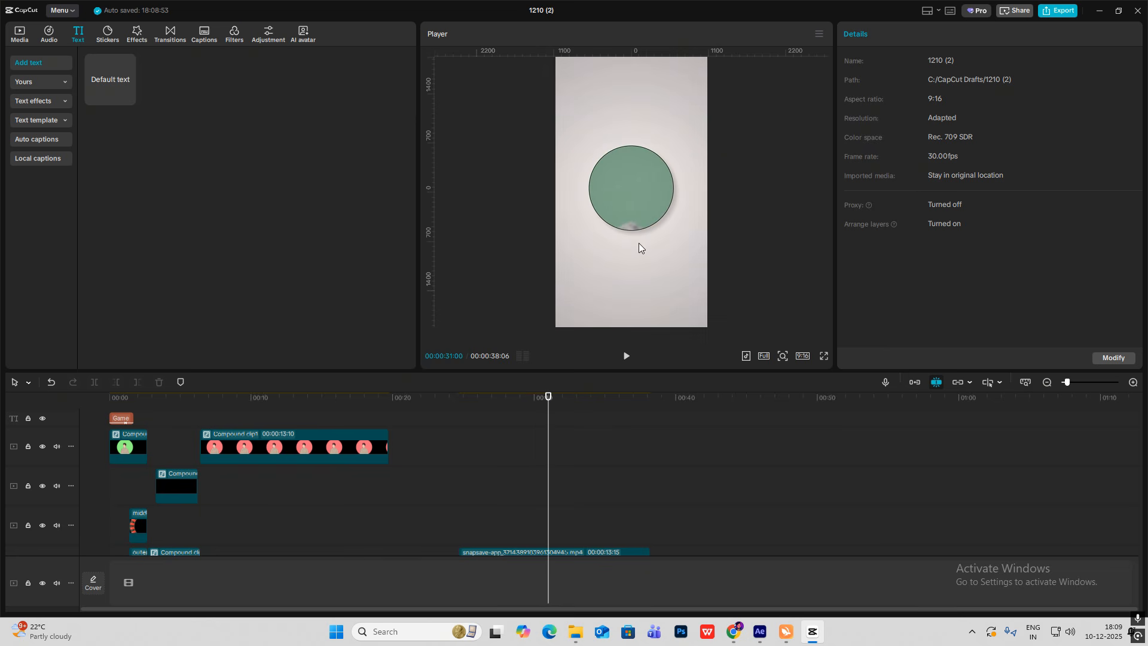
Split the portrait's compound clip at 00:00:03:25 and open the second part to inspect its contents.
{"action": "left_click", "coordinate": [234, 491]}
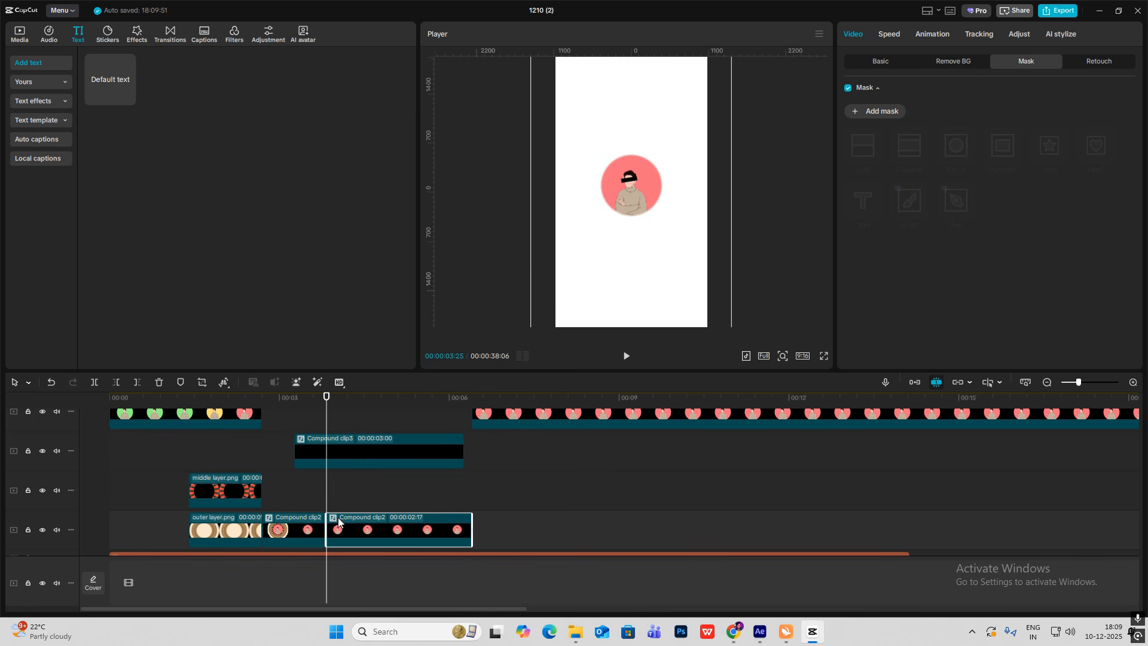
{"action": "double_click", "coordinate": [353, 518]}
{"action": "left_click_drag", "start_coordinate": [588, 451], "coordinate": [148, 524]}
{"action": "key", "text": "Delete"}
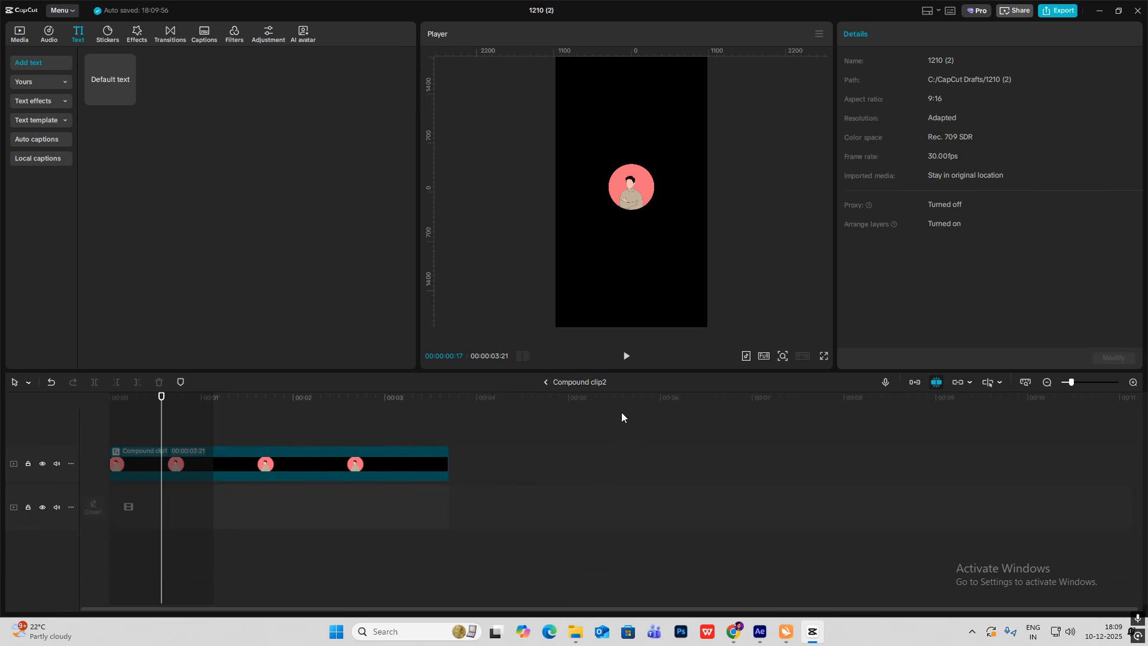
{"action": "left_click", "coordinate": [547, 382]}
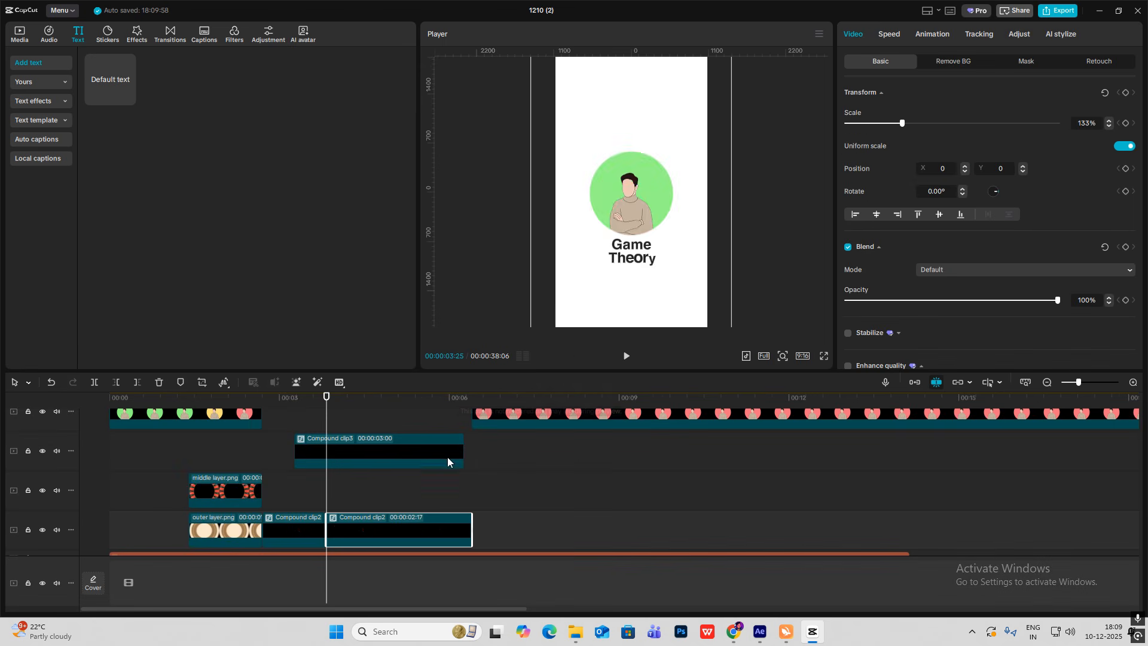
Open the nested compound clips in the second part and copy the portrait image and circle text inside.
{"action": "left_click", "coordinate": [308, 497]}
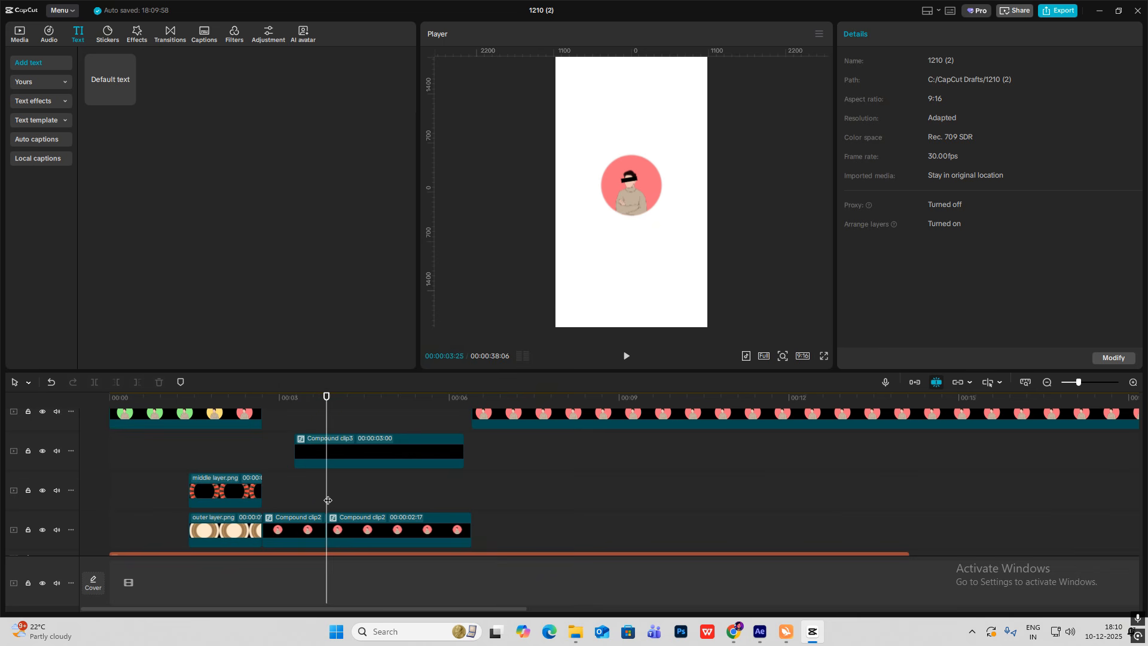
{"action": "double_click", "coordinate": [364, 524]}
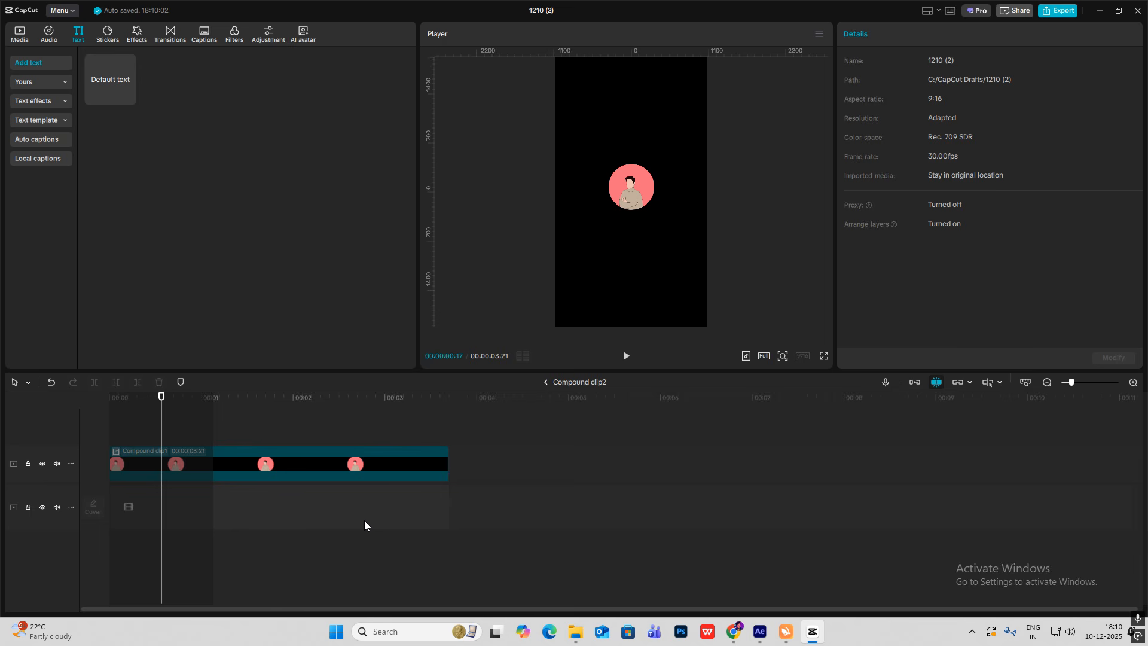
{"action": "double_click", "coordinate": [173, 450]}
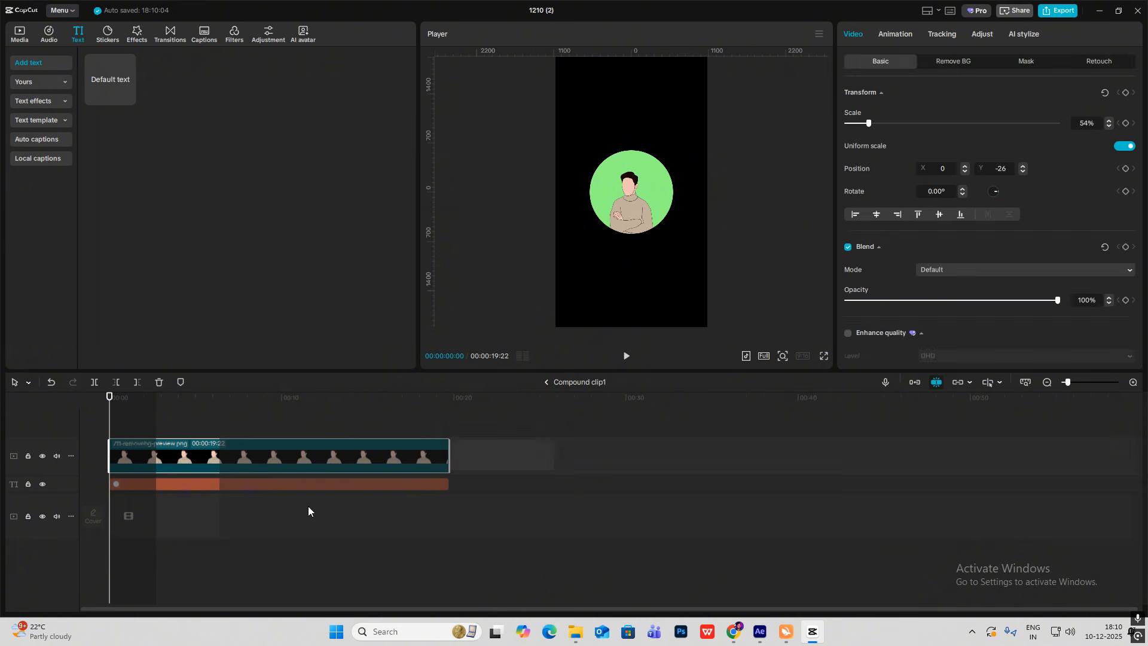
{"action": "key", "text": "ctrl+a"}
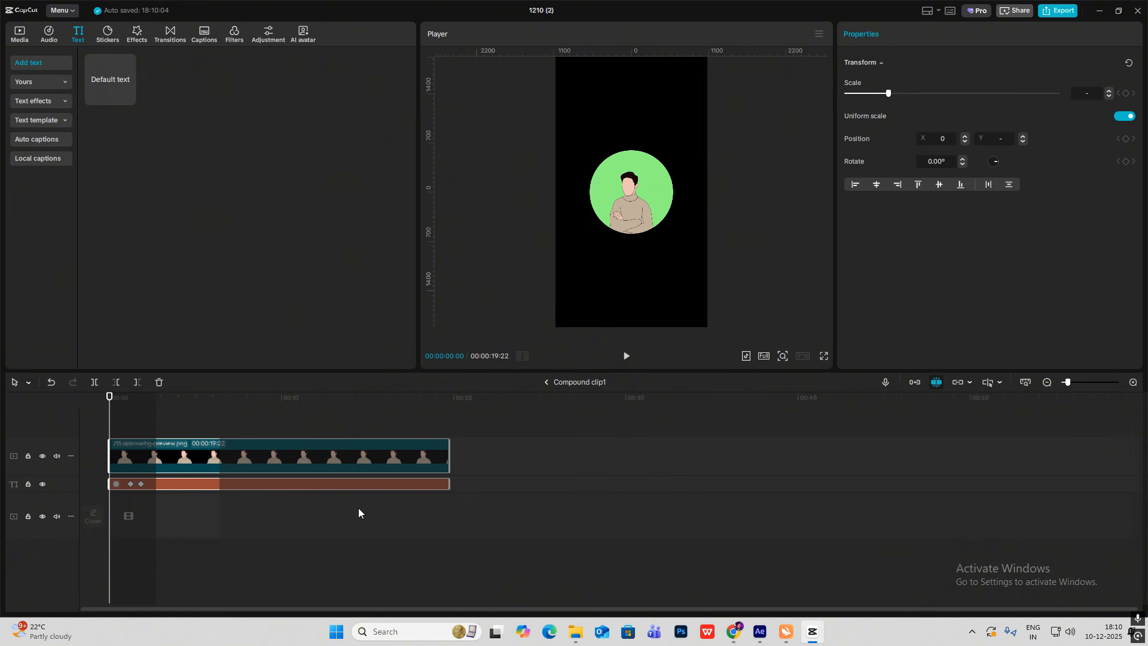
{"action": "left_click", "coordinate": [550, 383]}
{"action": "left_click", "coordinate": [550, 383]}
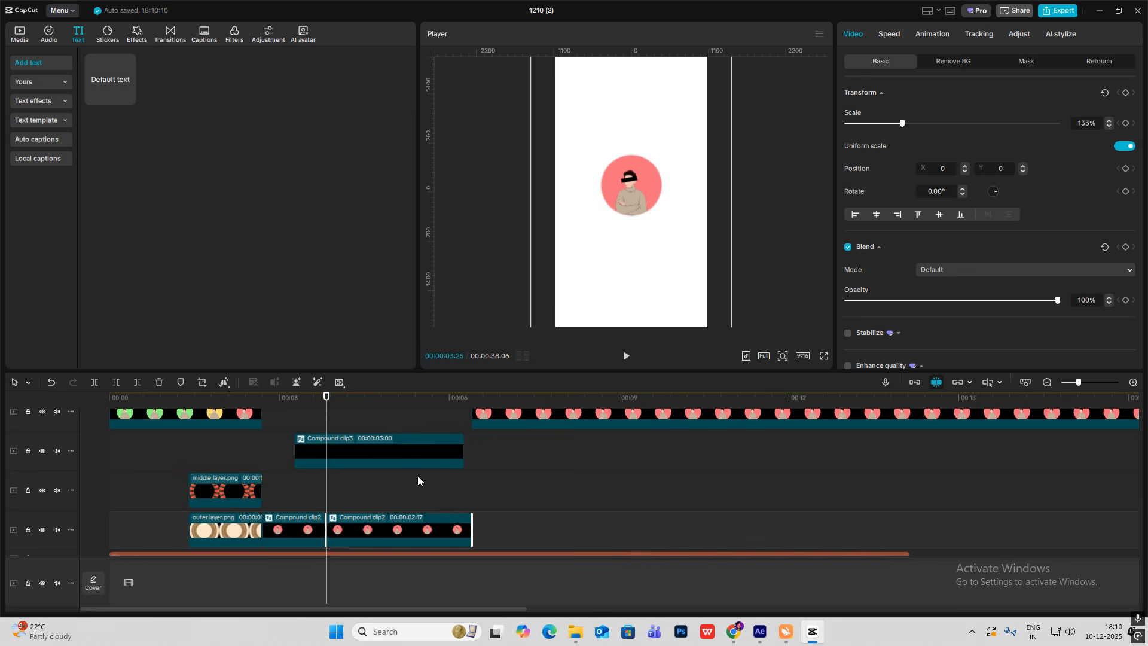
Paste the copied portrait image and circle text into the main timeline at 00:00:03:25.
{"action": "left_click", "coordinate": [338, 487]}
{"action": "left_click_drag", "start_coordinate": [335, 491], "coordinate": [327, 491]}
{"action": "key", "text": "ctrl+v"}
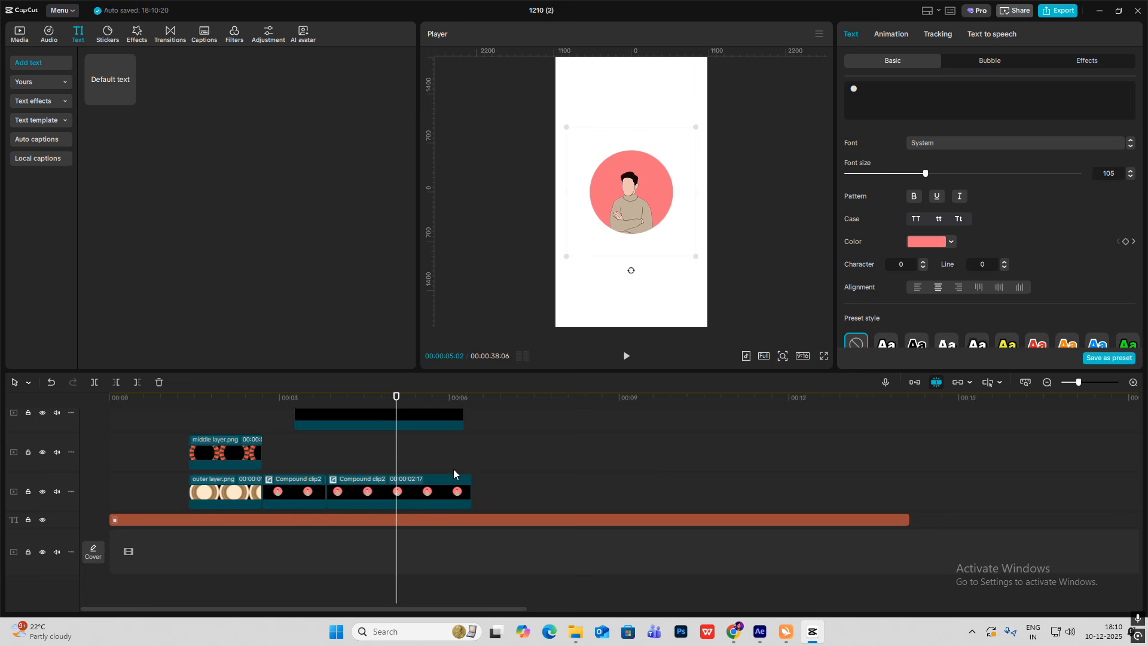
Delete the second part of the split portrait clip and the long leftover portrait compound clip.
{"action": "left_click", "coordinate": [503, 482]}
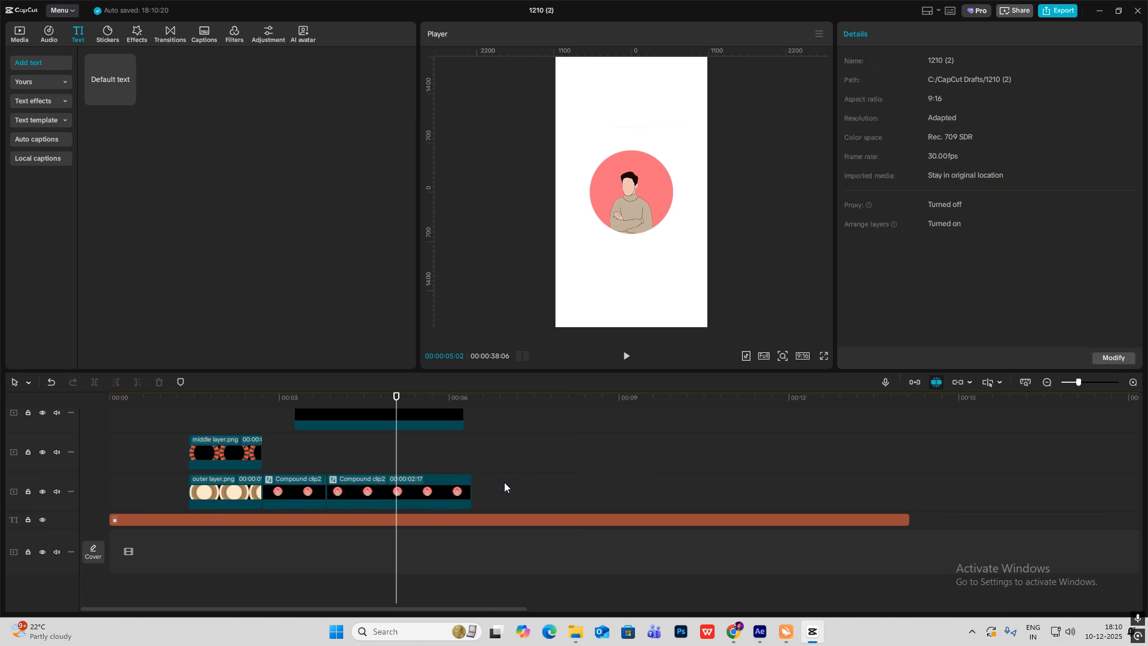
{"action": "left_click", "coordinate": [441, 495]}
{"action": "key", "text": "Delete"}
{"action": "scroll", "coordinate": [450, 490], "scroll_direction": "up", "scroll_amount": 3}
{"action": "left_click", "coordinate": [522, 484]}
{"action": "key", "text": "Delete"}
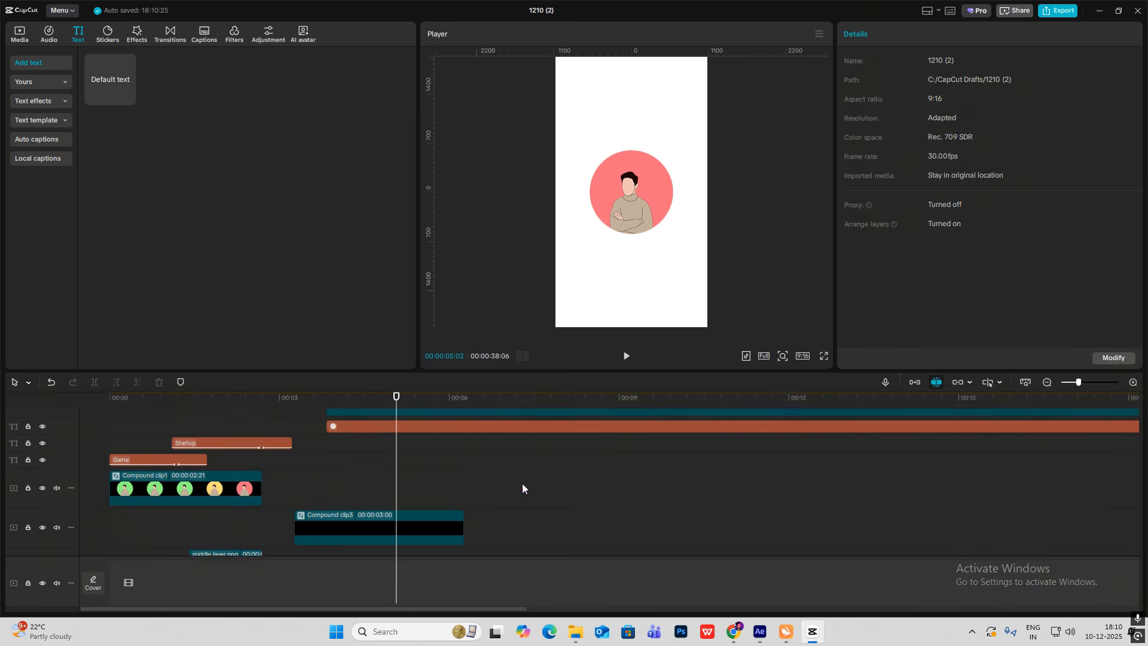
Move the pasted portrait image to the track below the eye bar clip and place the circle text directly beneath it.
{"action": "scroll", "coordinate": [472, 475], "scroll_direction": "up", "scroll_amount": 2}
{"action": "left_click", "coordinate": [366, 463]}
{"action": "left_click", "coordinate": [428, 483], "text": "ctrl"}
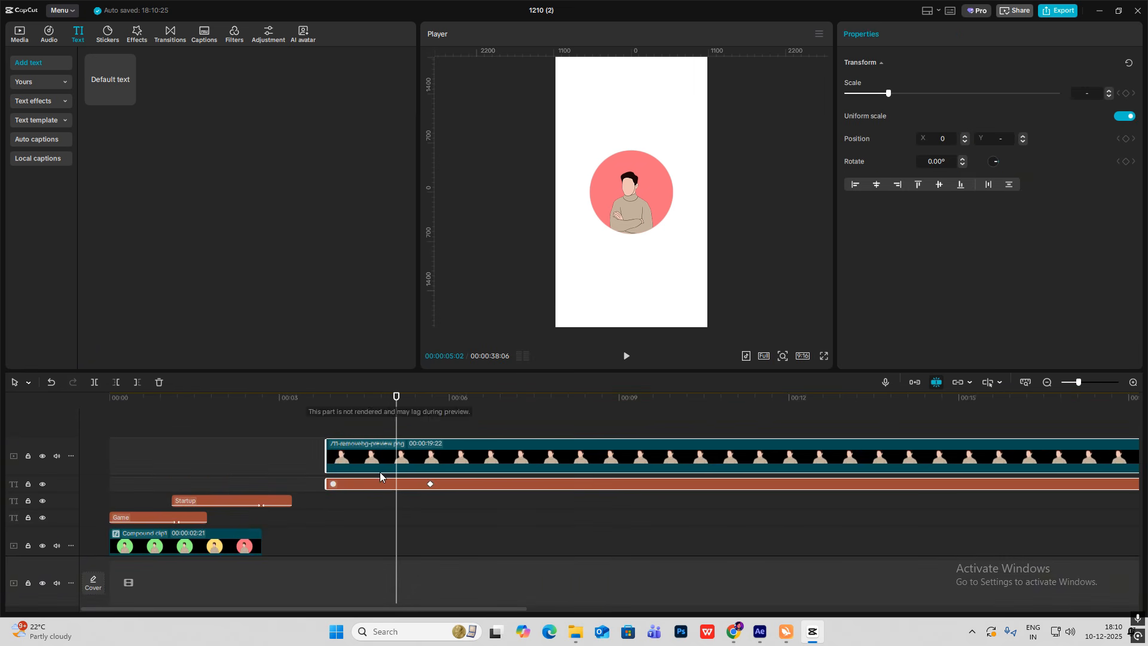
{"action": "left_click_drag", "start_coordinate": [388, 490], "coordinate": [355, 478]}
{"action": "scroll", "coordinate": [370, 461], "scroll_direction": "up", "scroll_amount": 1}
{"action": "left_click", "coordinate": [328, 480]}
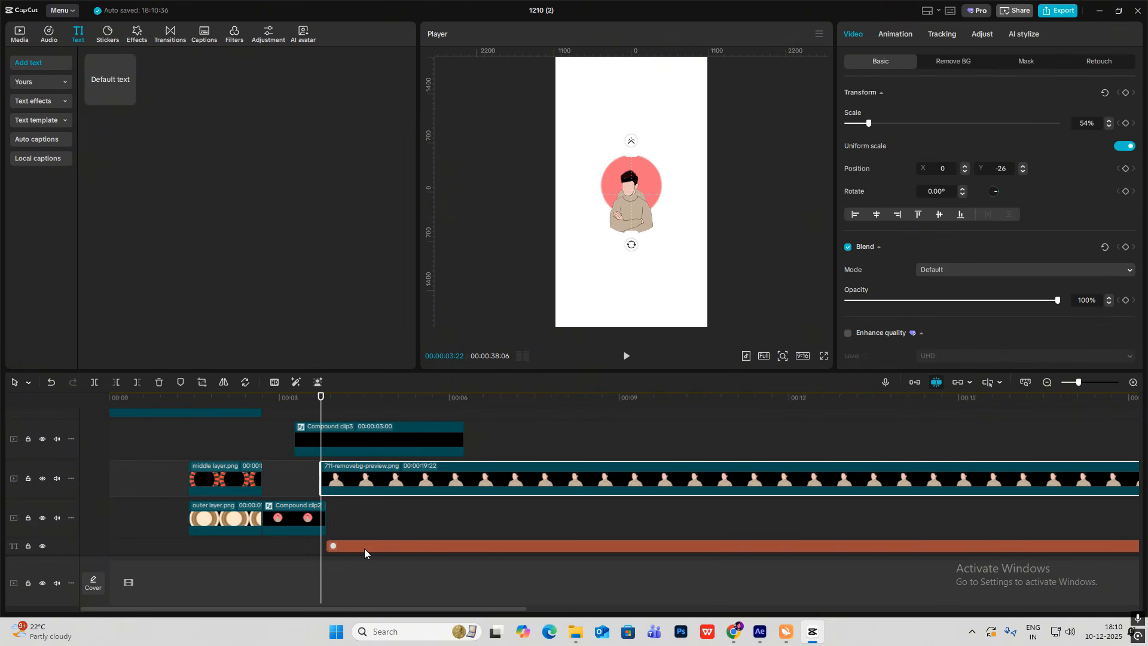
{"action": "left_click_drag", "start_coordinate": [364, 547], "coordinate": [357, 505]}
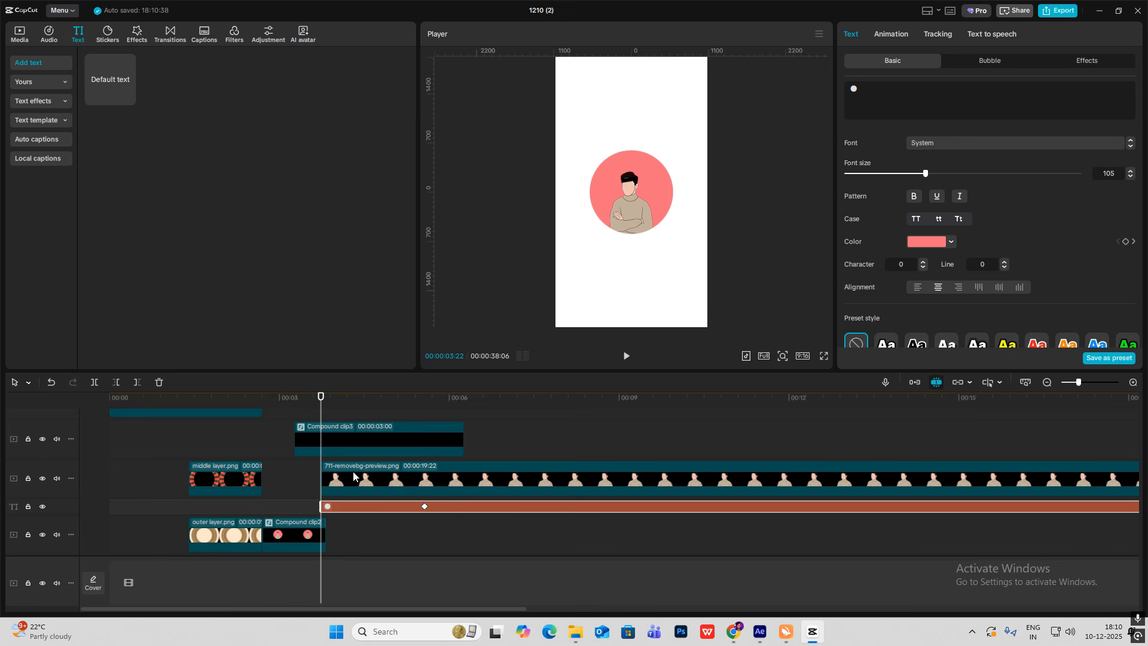
Scale the pasted circle down and set the portrait image to 40% at X 0, Y 78 to match the original.
{"action": "left_click", "coordinate": [290, 479]}
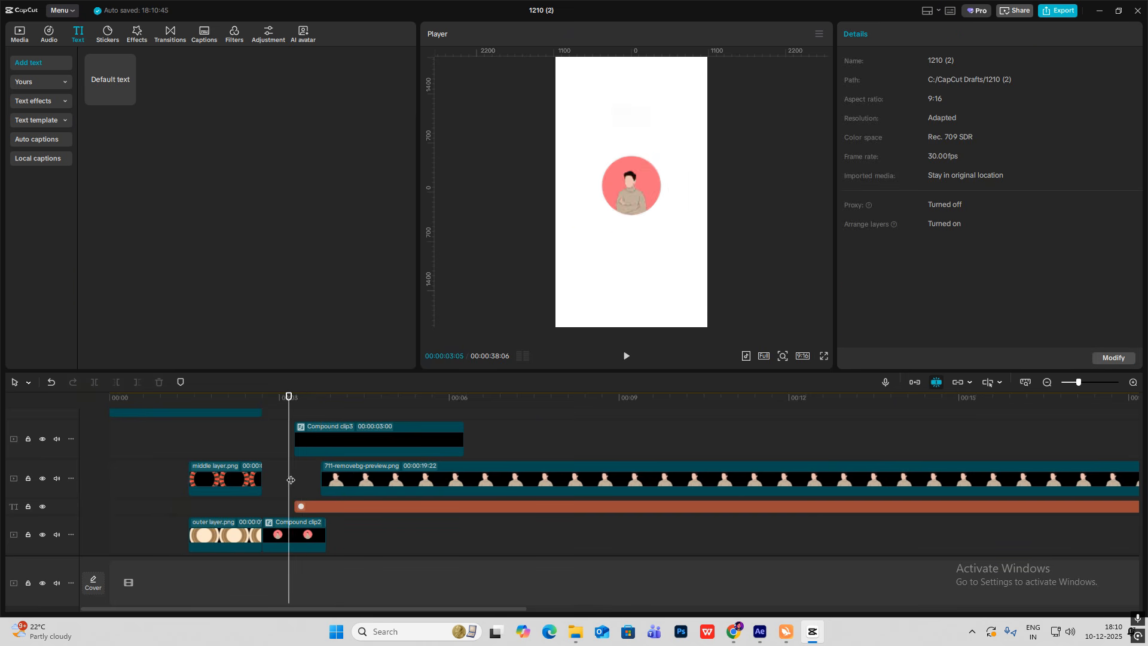
{"action": "left_click_drag", "start_coordinate": [291, 480], "coordinate": [317, 505]}
{"action": "left_click", "coordinate": [317, 506]}
{"action": "left_click_drag", "start_coordinate": [697, 129], "coordinate": [688, 161]}
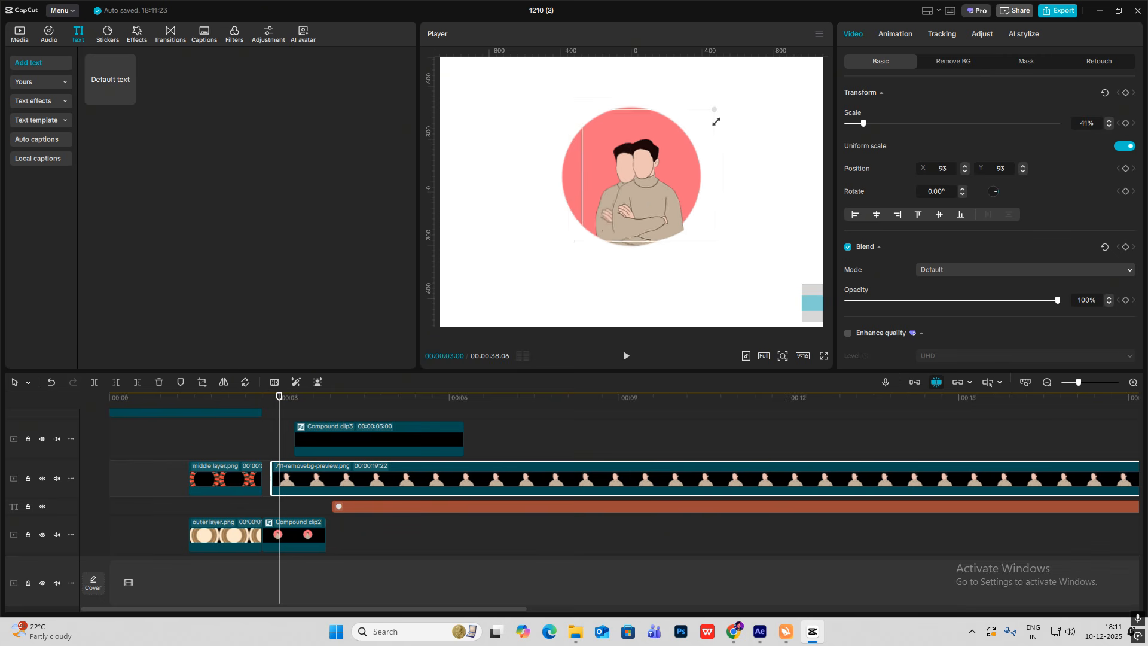
{"action": "left_click_drag", "start_coordinate": [715, 122], "coordinate": [704, 116]}
{"action": "left_click_drag", "start_coordinate": [625, 173], "coordinate": [623, 173]}
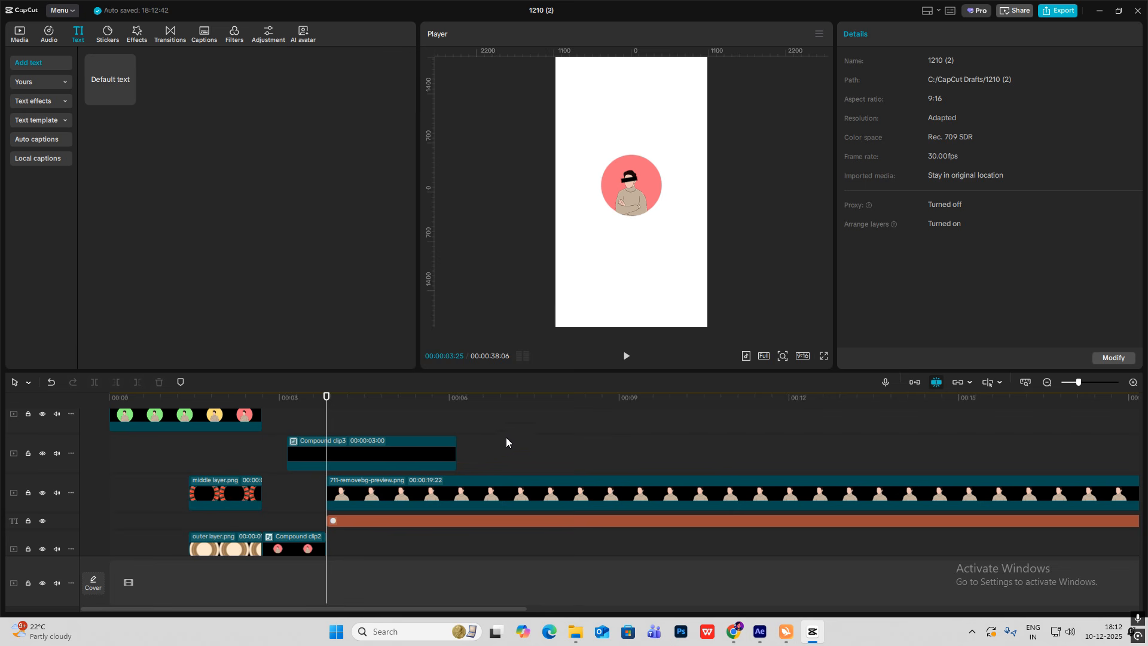
Combine the portrait image and the eye bar clip into one compound clip.
{"action": "left_click", "coordinate": [388, 484]}
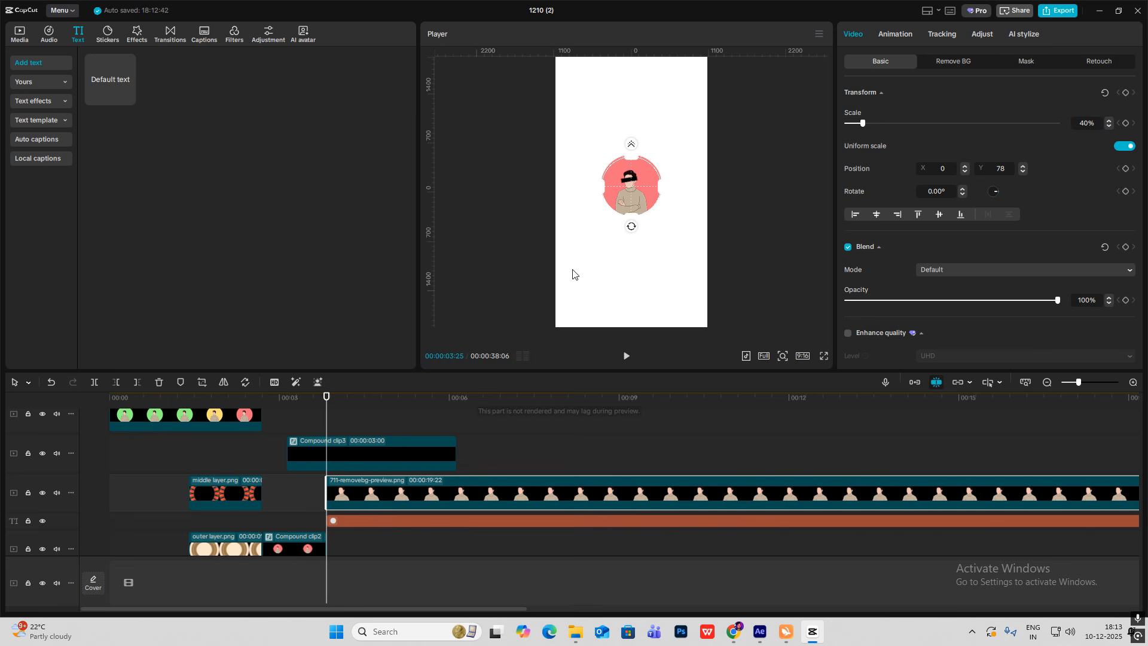
{"action": "left_click", "coordinate": [371, 447]}
{"action": "key", "text": "alt+g"}
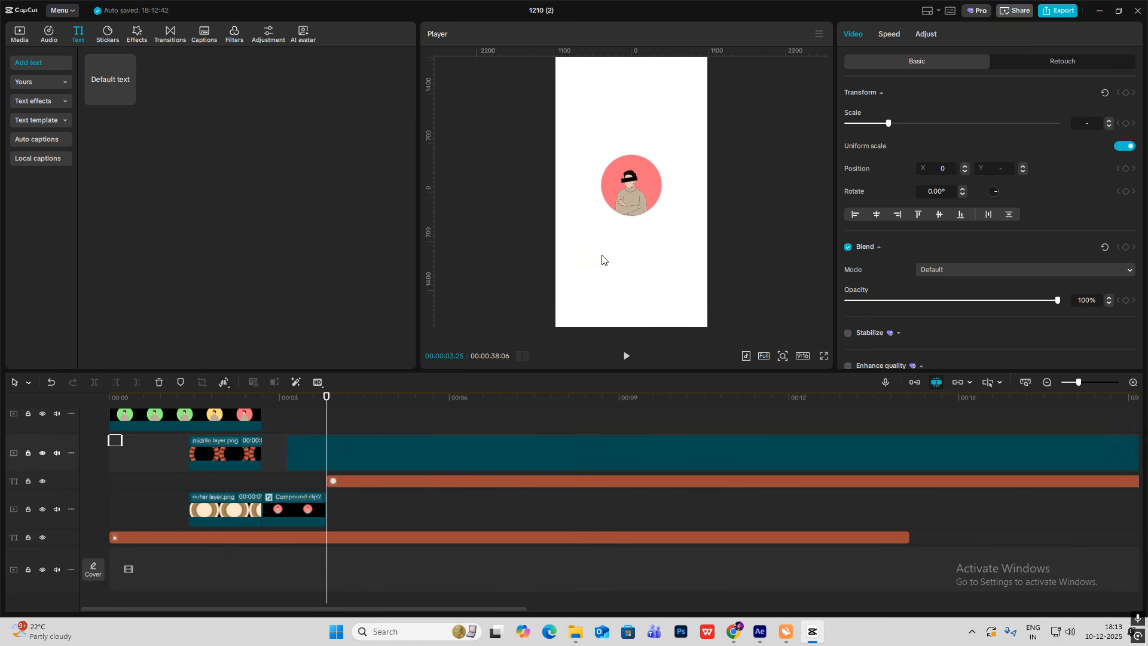
Play back the combined portrait and eye bar section and stop at 00:00:03:25.
{"action": "left_click", "coordinate": [309, 432]}
{"action": "left_click_drag", "start_coordinate": [309, 432], "coordinate": [263, 434]}
{"action": "key", "text": "space"}
{"action": "key", "text": "space"}
{"action": "key", "text": "space"}
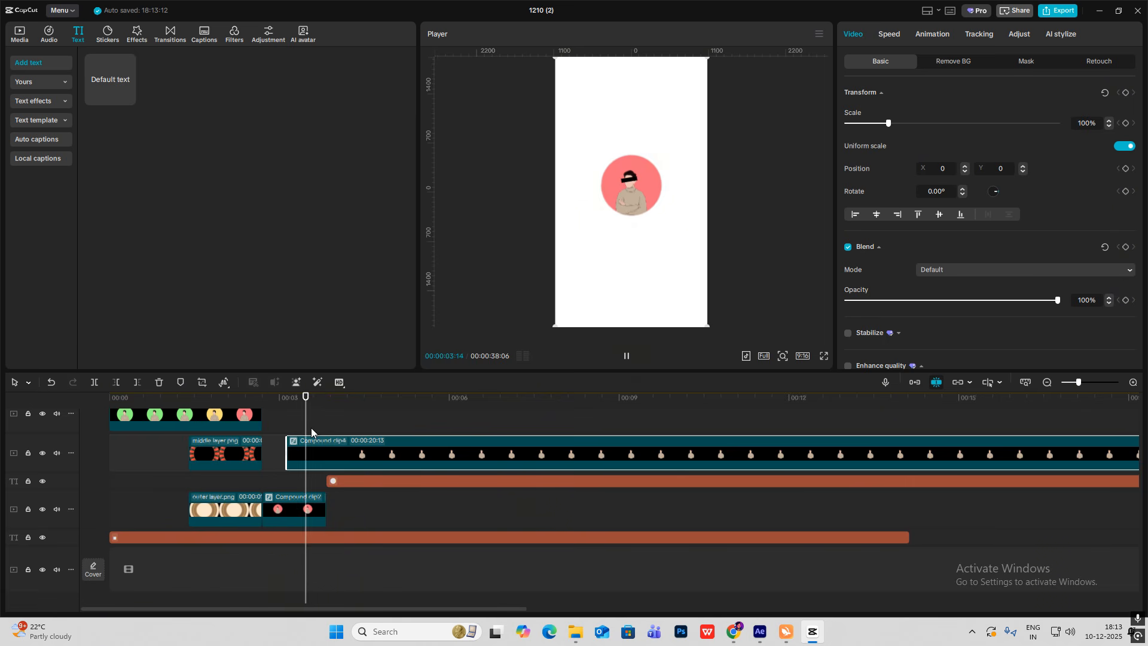
{"action": "key", "text": "space"}
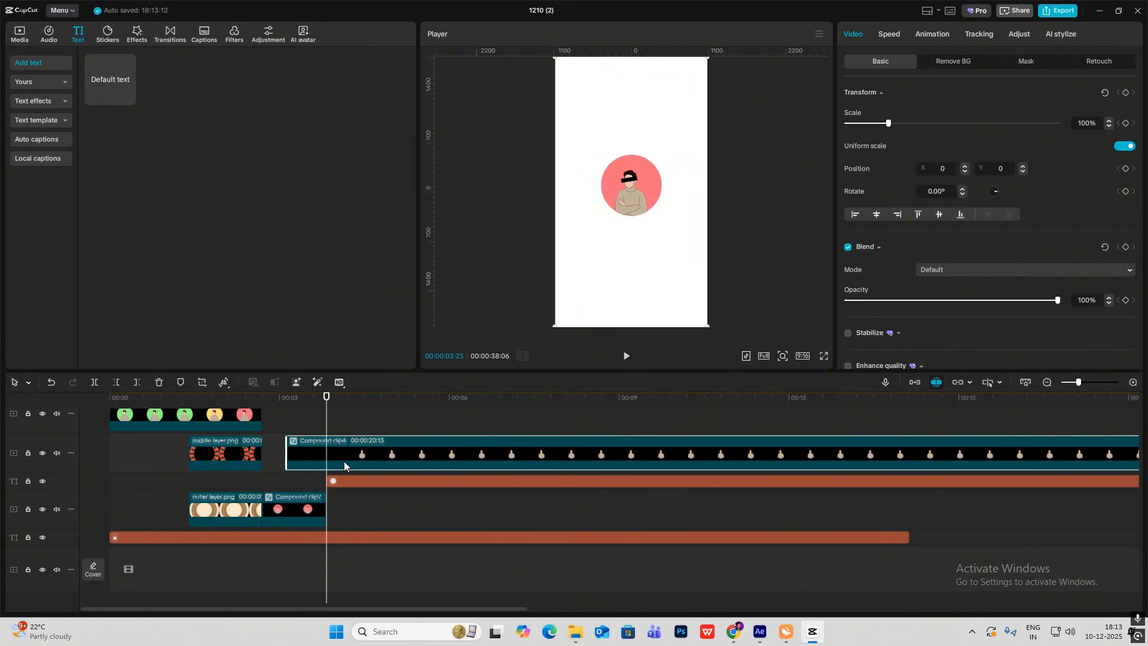
Split the combined clip at 00:00:03:25, keyframe its transform there, and move it down to Y -641 at 00:00:04:15.
{"action": "key", "text": "ctrl+b"}
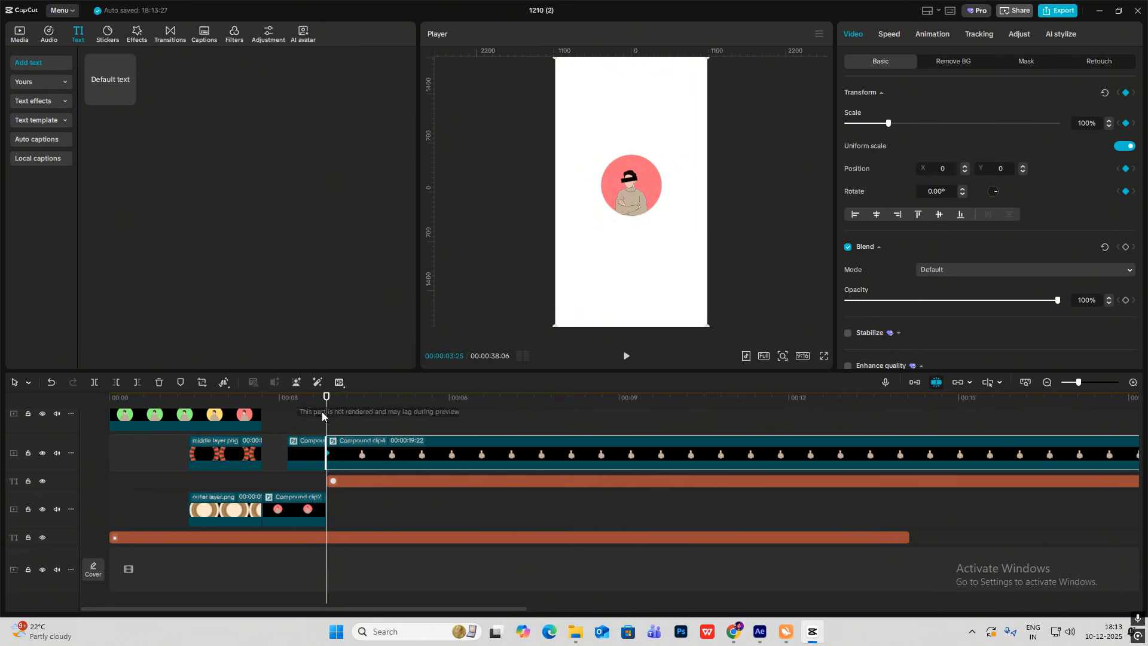
{"action": "left_click", "coordinate": [364, 397]}
{"action": "left_click_drag", "start_coordinate": [635, 189], "coordinate": [635, 260]}
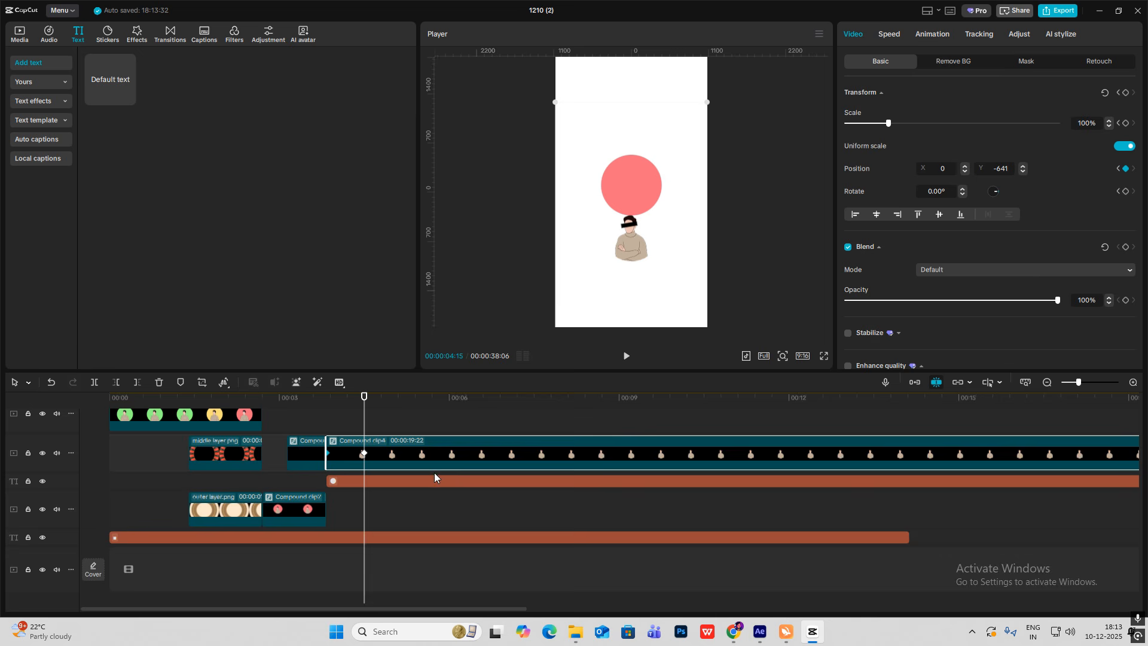
Apply the Cubic Out preset curve to the dropping portrait's vertical position keyframes.
{"action": "key", "text": "alt+k"}
{"action": "left_click", "coordinate": [350, 472]}
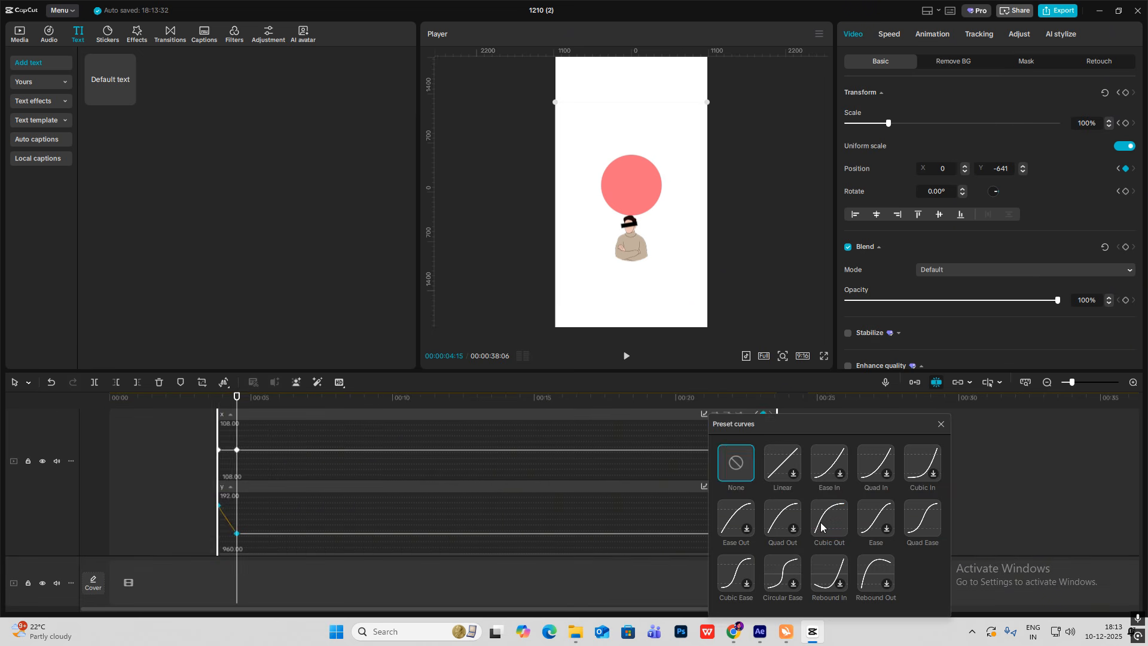
{"action": "left_click", "coordinate": [821, 524]}
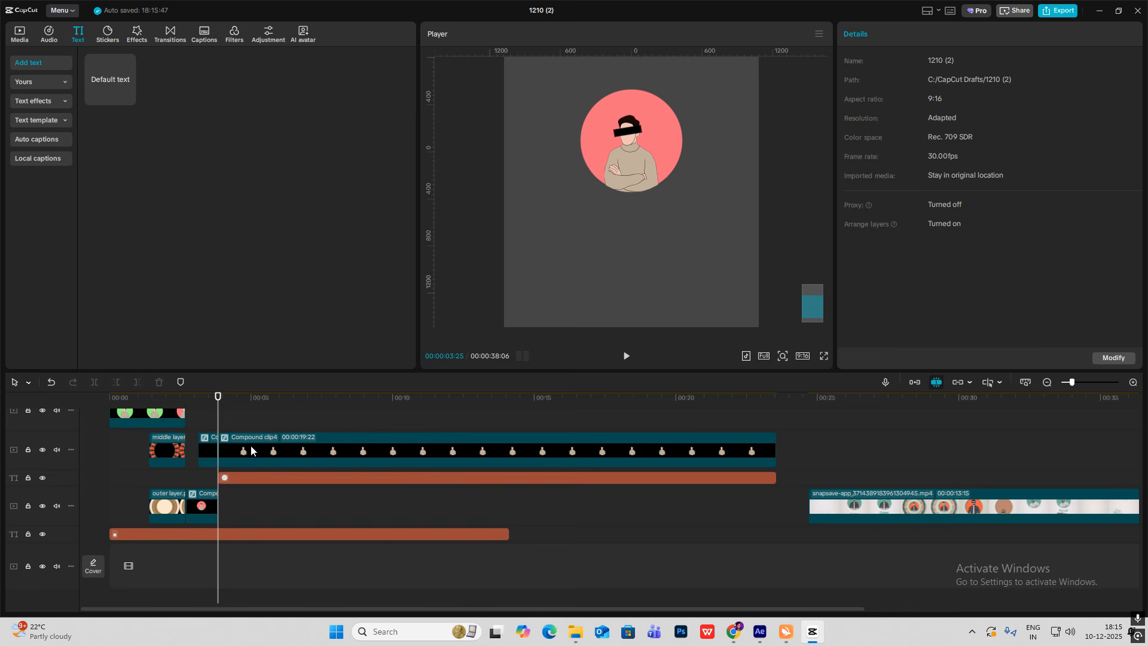
Wrap the keyframed dropping portrait clip in a new compound clip.
{"action": "left_click", "coordinate": [326, 450]}
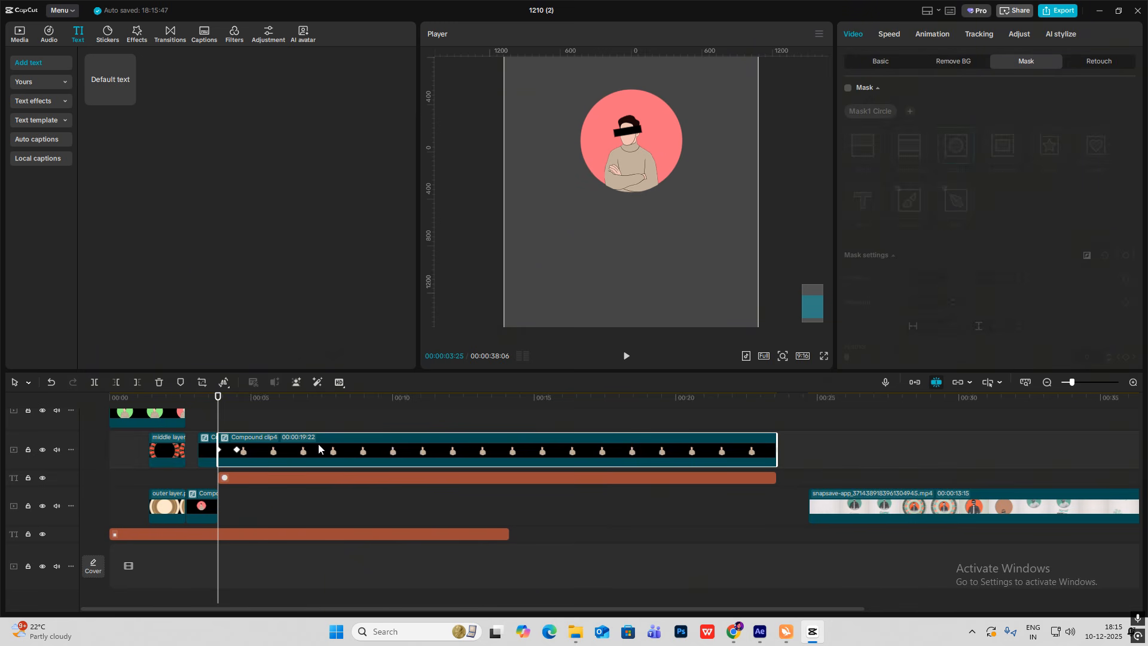
{"action": "left_click", "coordinate": [243, 413]}
{"action": "left_click_drag", "start_coordinate": [244, 413], "coordinate": [219, 422]}
{"action": "left_click", "coordinate": [269, 447]}
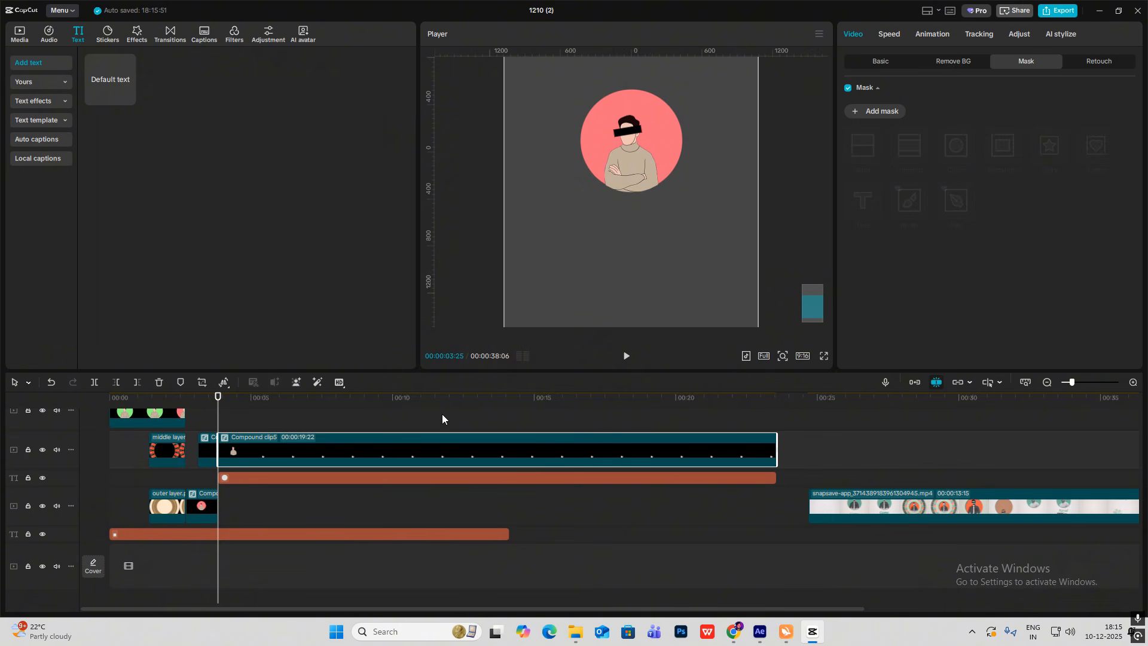
Add a circle mask to the dropping portrait's compound clip, sized 428 by 427 at X 0, Y 45 to match the pink circle.
{"action": "left_click", "coordinate": [895, 111]}
{"action": "left_click", "coordinate": [954, 147]}
{"action": "left_click_drag", "start_coordinate": [678, 147], "coordinate": [678, 138]}
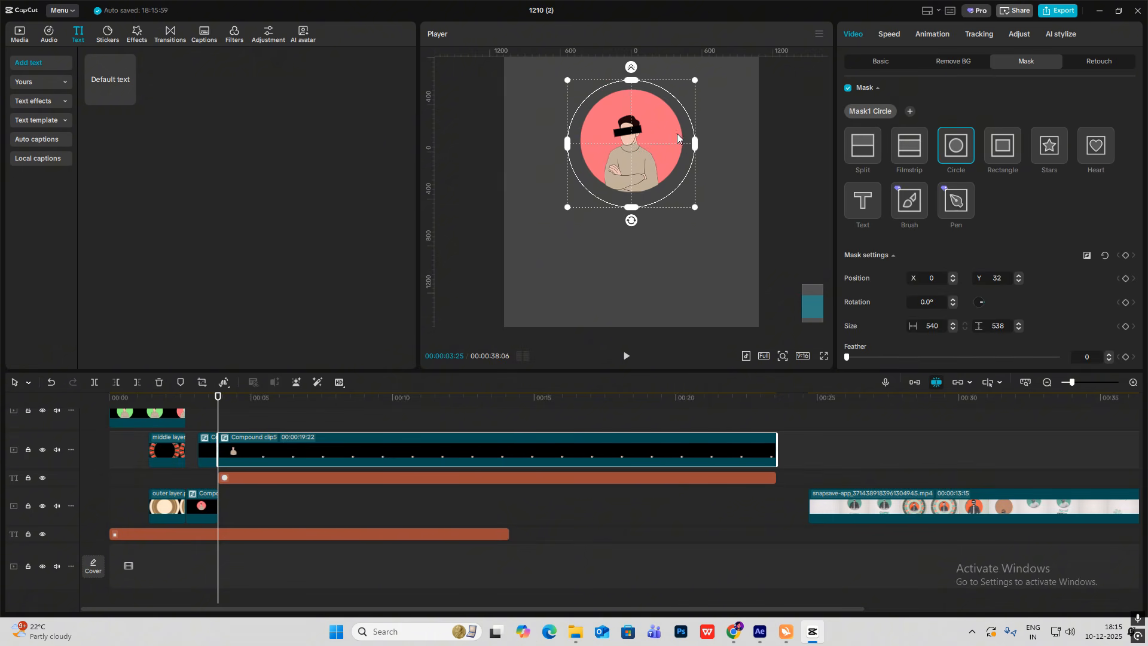
{"action": "left_click_drag", "start_coordinate": [695, 79], "coordinate": [682, 91]}
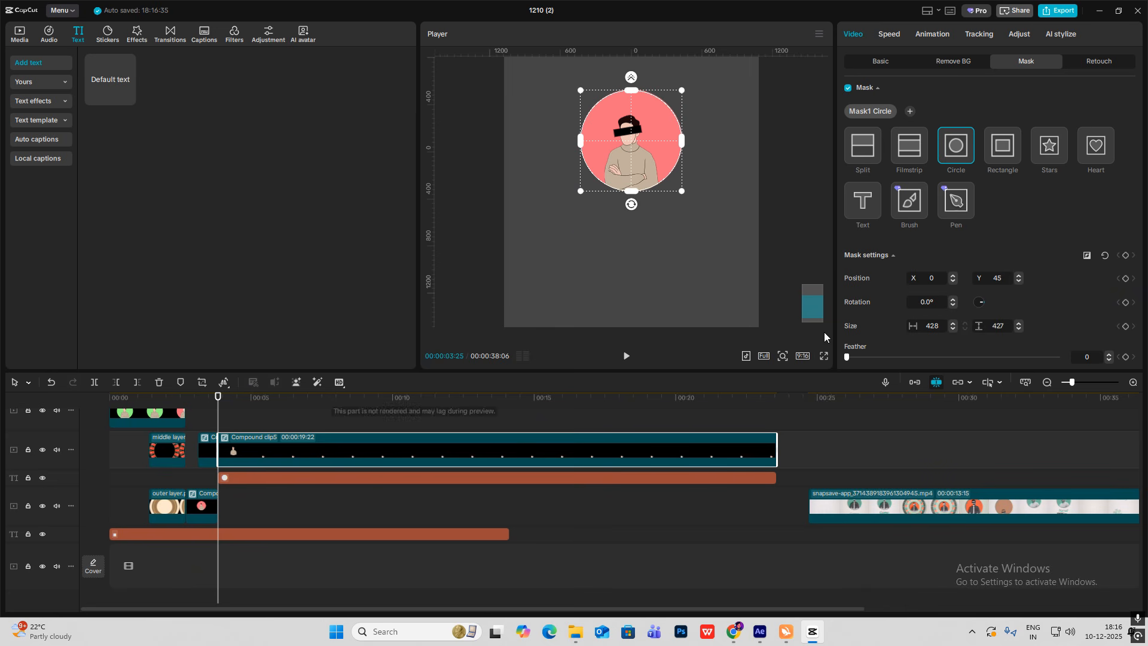
Play back the masked portrait dropping out of the pink circle.
{"action": "left_click", "coordinate": [228, 415]}
{"action": "left_click_drag", "start_coordinate": [221, 421], "coordinate": [437, 416]}
{"action": "key", "text": "space"}
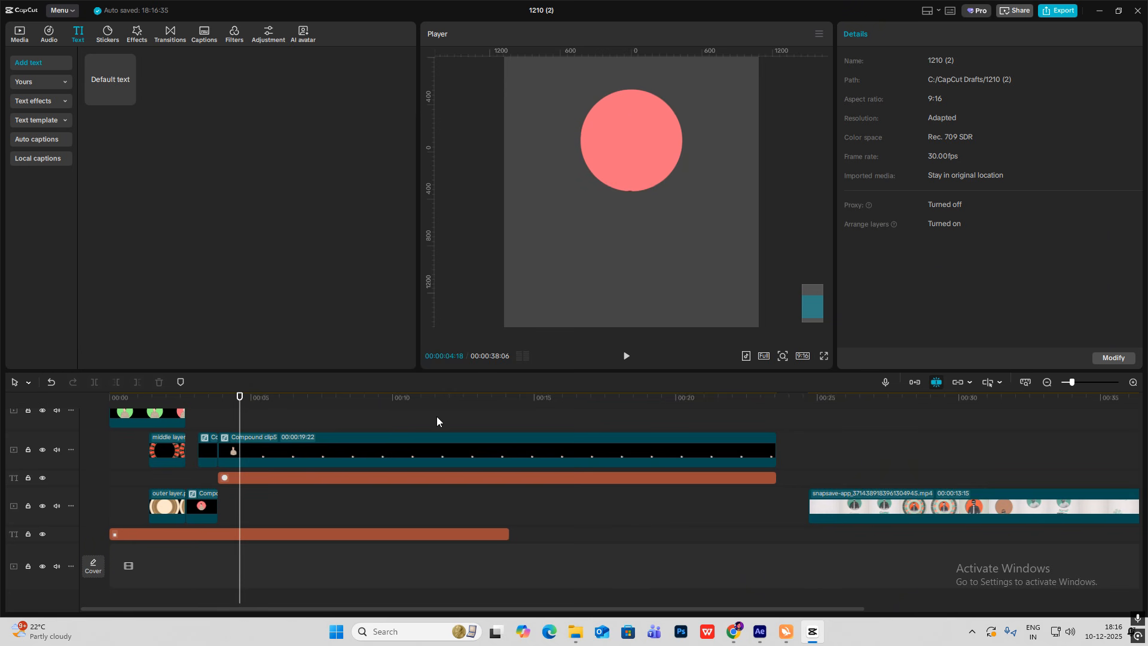
Set the opacity of the white background text layer to 100% and replay the portrait drop.
{"action": "left_click", "coordinate": [253, 530]}
{"action": "scroll", "coordinate": [940, 276], "scroll_direction": "down", "scroll_amount": 5}
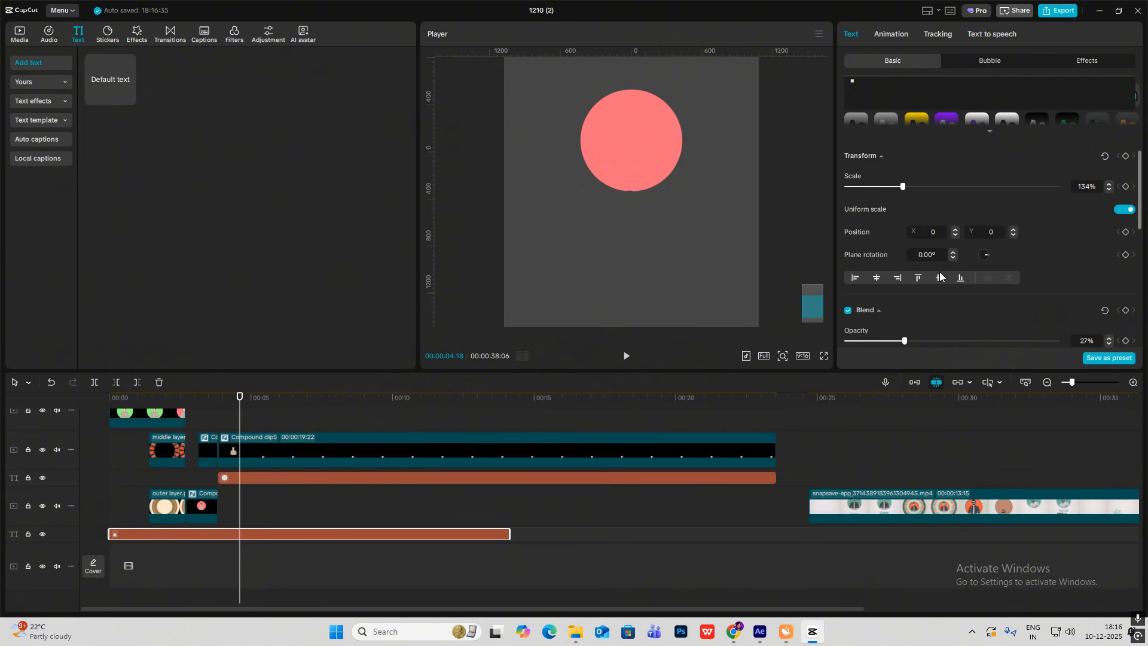
{"action": "left_click_drag", "start_coordinate": [905, 341], "coordinate": [1058, 341]}
{"action": "left_click", "coordinate": [203, 422]}
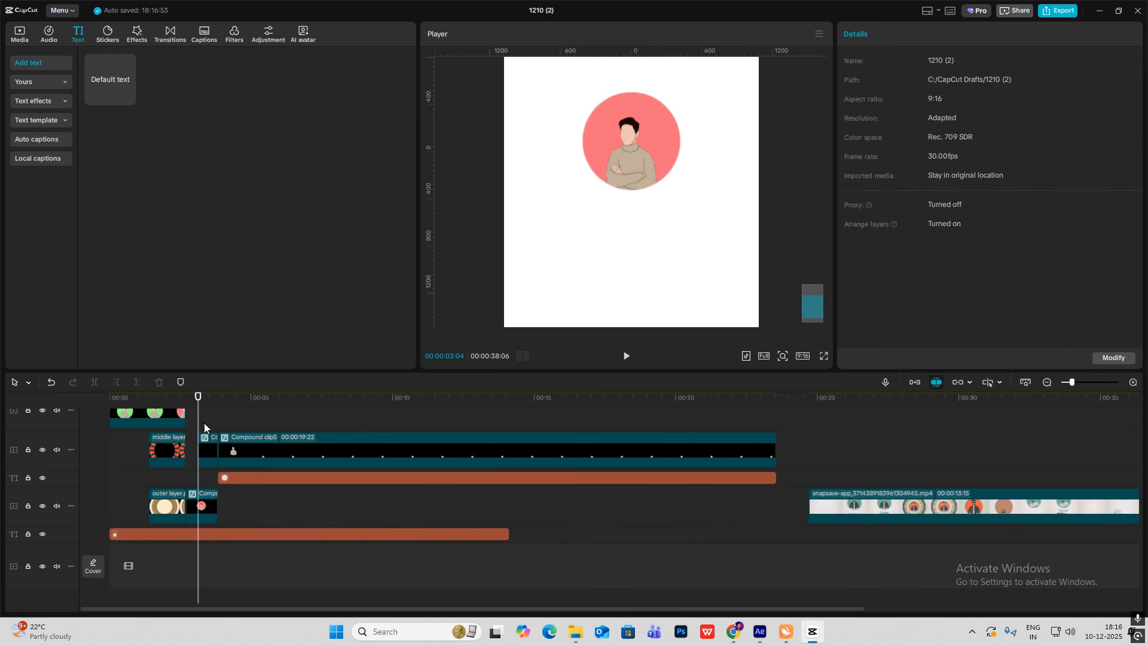
{"action": "key", "text": "space"}
{"action": "left_click", "coordinate": [226, 423]}
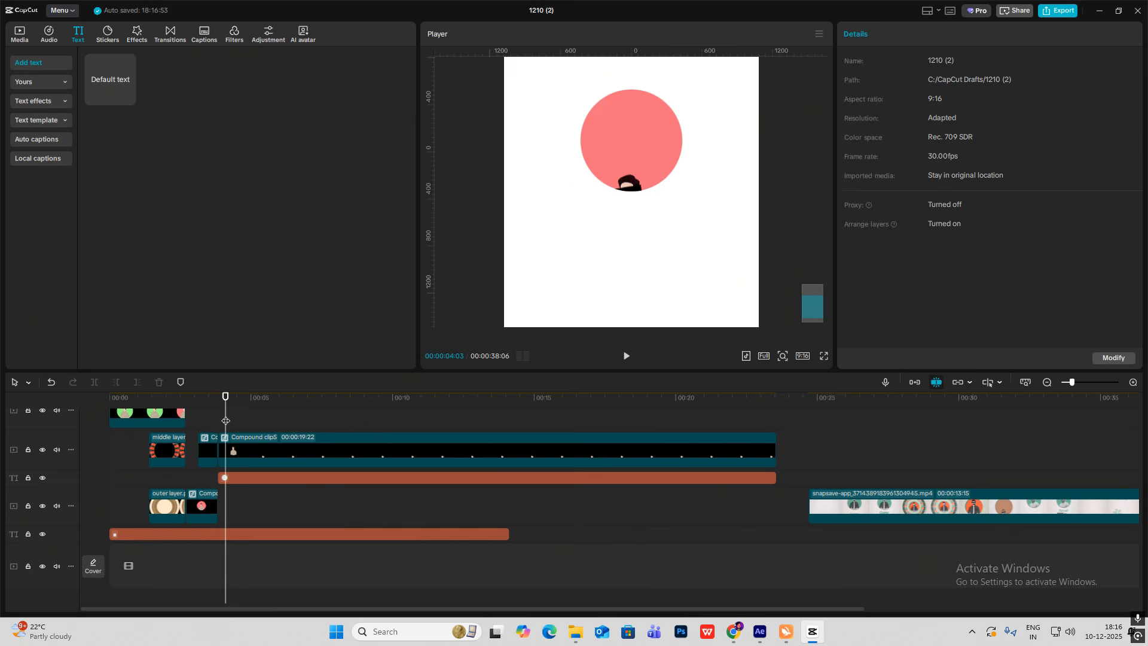
Add the grey-haired man's photo on the track above near 00:00:04:21 and shrink it to fit the pink circle.
{"action": "left_click_drag", "start_coordinate": [226, 424], "coordinate": [242, 425]}
{"action": "left_click", "coordinate": [28, 35]}
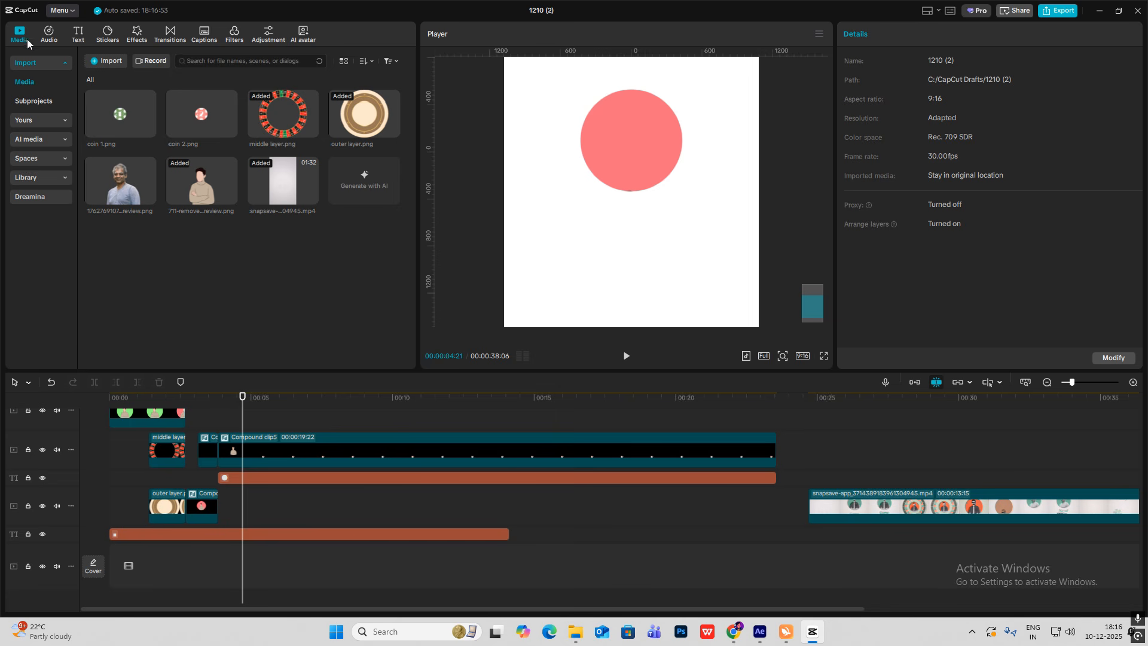
{"action": "left_click_drag", "start_coordinate": [120, 182], "coordinate": [243, 418]}
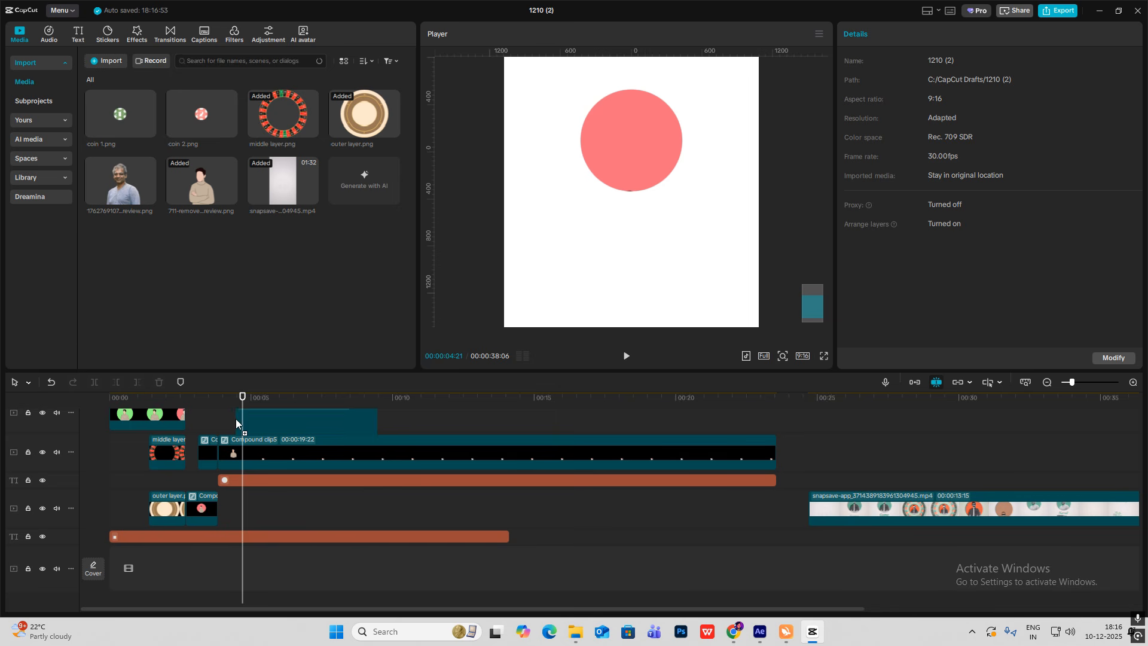
{"action": "left_click_drag", "start_coordinate": [760, 280], "coordinate": [689, 199]}
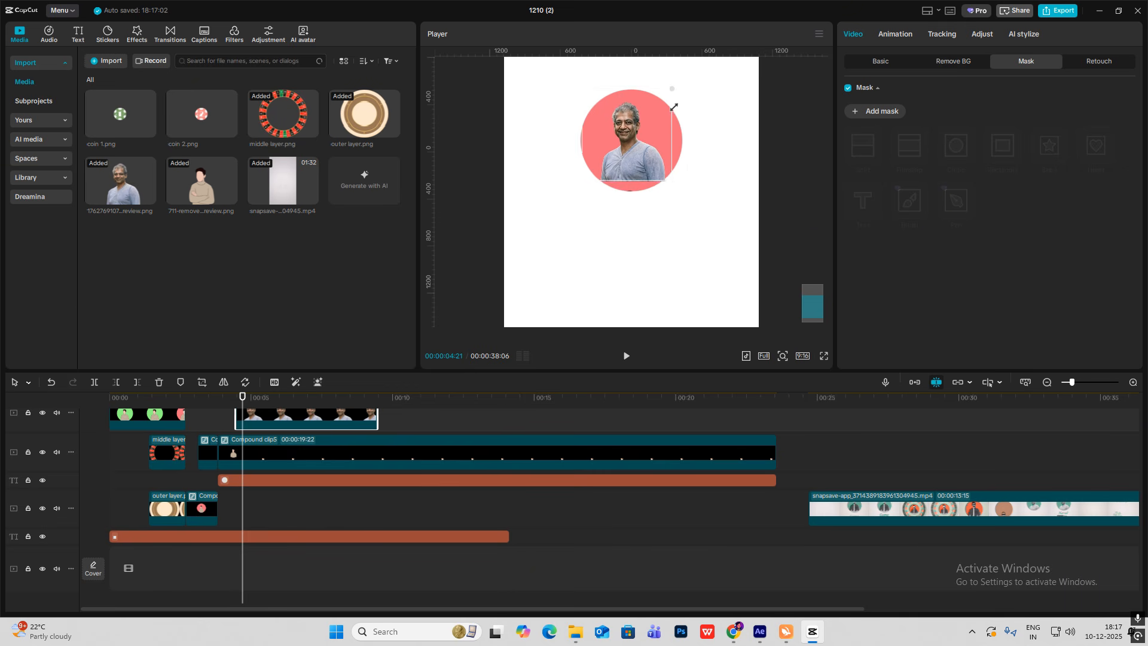
Add a circle mask to the grey-haired man's photo and enlarge it around his head and torso.
{"action": "left_click", "coordinate": [880, 61]}
{"action": "left_click", "coordinate": [1025, 61]}
{"action": "left_click", "coordinate": [883, 113]}
{"action": "left_click", "coordinate": [954, 145]}
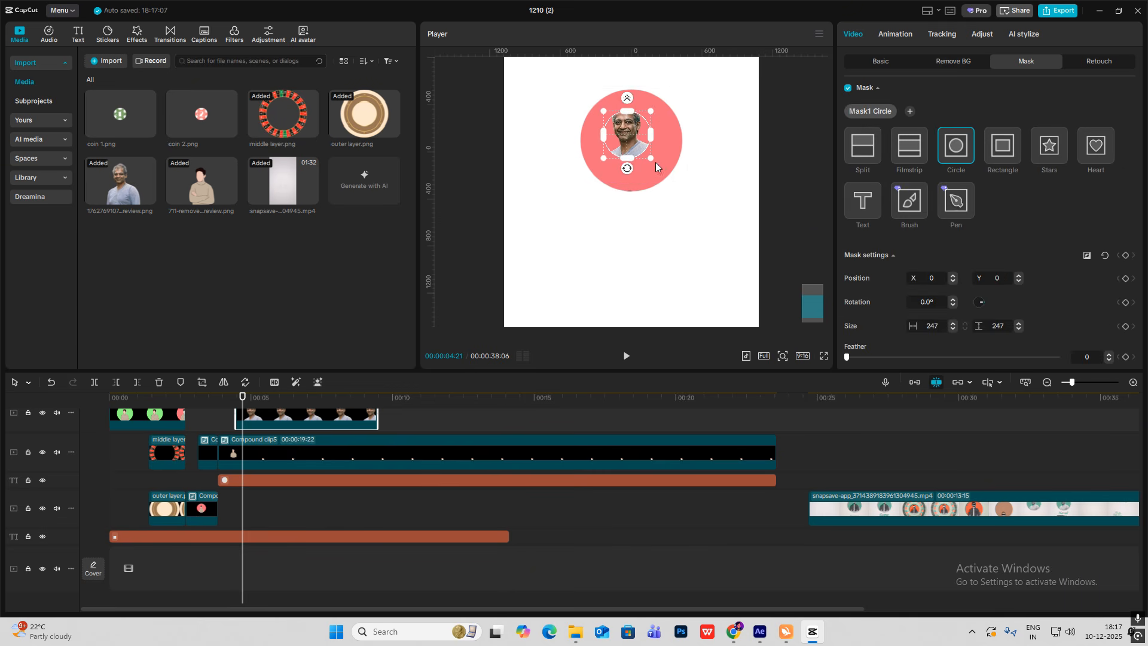
{"action": "left_click_drag", "start_coordinate": [650, 157], "coordinate": [719, 217]}
Fit the masked photo inside the pink circle at 37% scale, X 0, Y 76.
{"action": "left_click", "coordinate": [879, 64]}
{"action": "left_click_drag", "start_coordinate": [619, 124], "coordinate": [647, 168]}
{"action": "scroll", "coordinate": [774, 141], "scroll_direction": "up", "scroll_amount": 3}
{"action": "left_click", "coordinate": [746, 181]}
{"action": "left_click", "coordinate": [785, 357]}
Move the photo clip so it starts at 00:00:03:25, in line with the dropping portrait clip.
{"action": "left_click", "coordinate": [228, 423]}
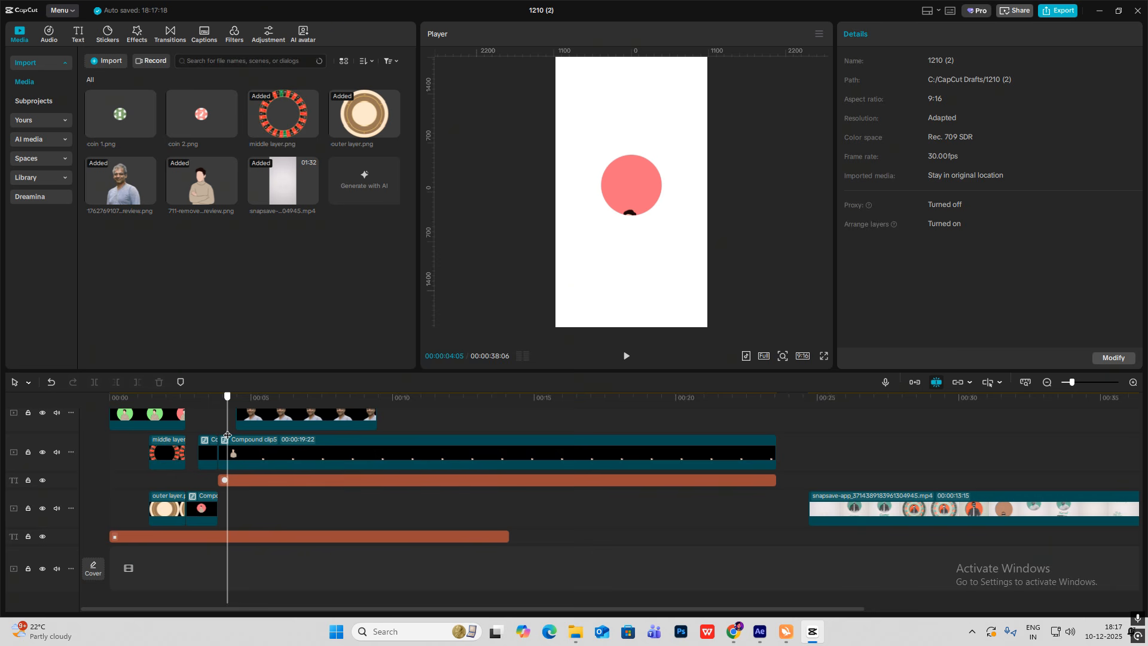
{"action": "left_click", "coordinate": [222, 430]}
{"action": "scroll", "coordinate": [253, 462], "scroll_direction": "up", "scroll_amount": 1}
{"action": "left_click_drag", "start_coordinate": [282, 450], "coordinate": [266, 451]}
{"action": "scroll", "coordinate": [240, 445], "scroll_direction": "up", "scroll_amount": 3}
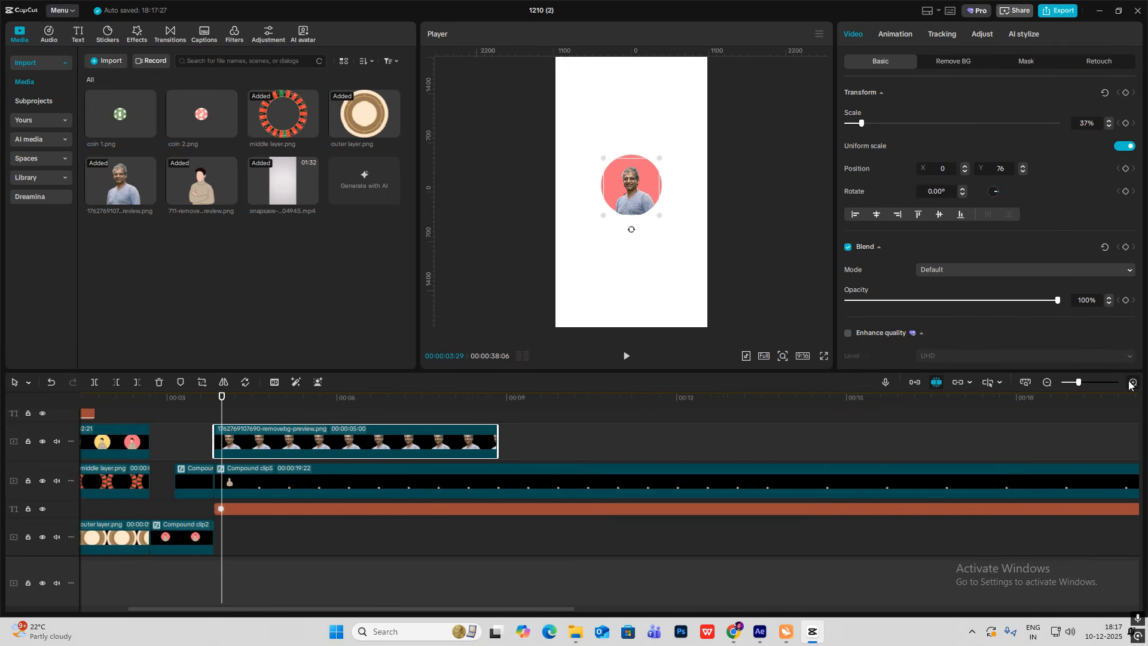
{"action": "left_click", "coordinate": [212, 421]}
{"action": "left_click", "coordinate": [229, 441]}
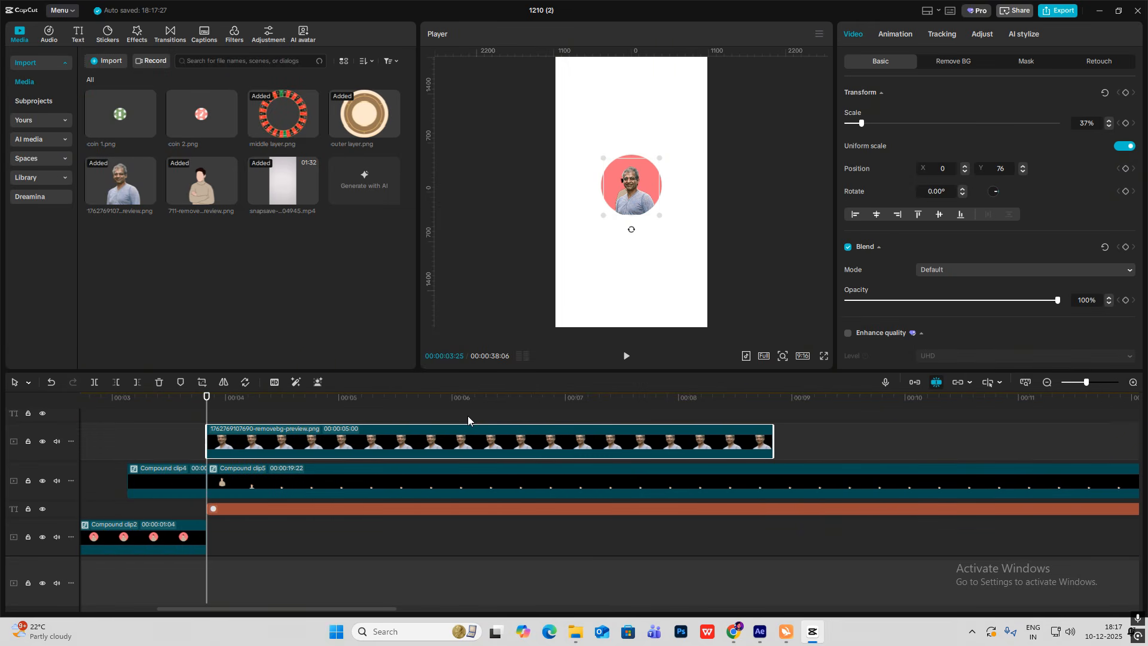
Keyframe the photo's transform at 00:00:03:25 and 00:00:04:02, and lower it to Y -630 at the first keyframe.
{"action": "left_click", "coordinate": [1125, 92]}
{"action": "left_click", "coordinate": [233, 422]}
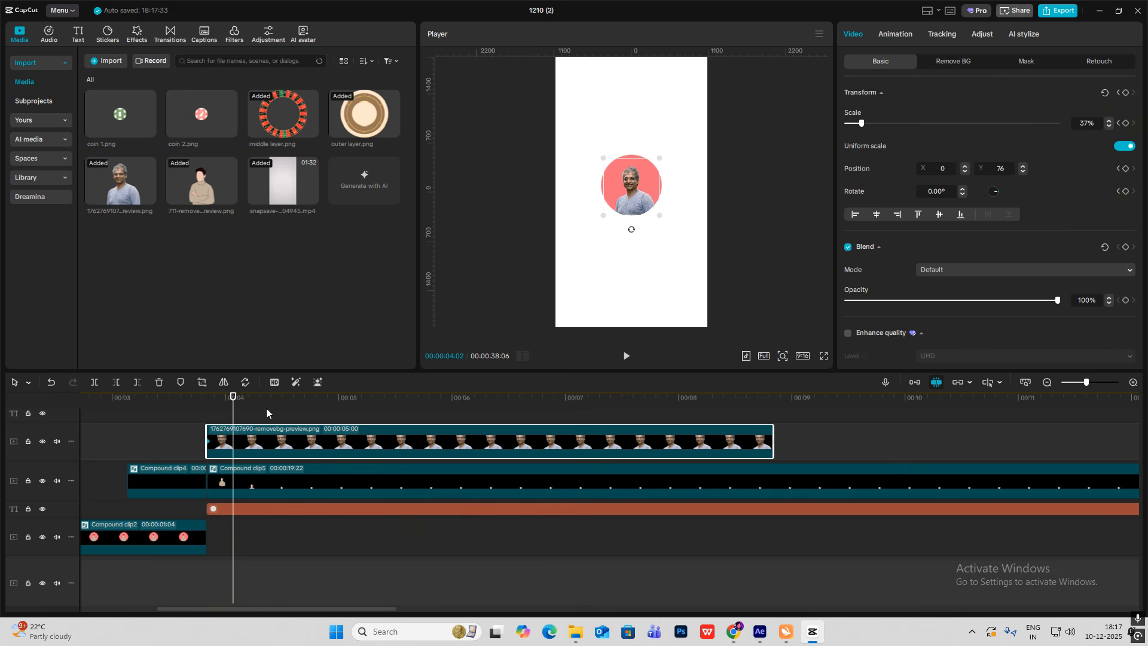
{"action": "left_click", "coordinate": [1124, 92]}
{"action": "left_click_drag", "start_coordinate": [233, 415], "coordinate": [206, 421]}
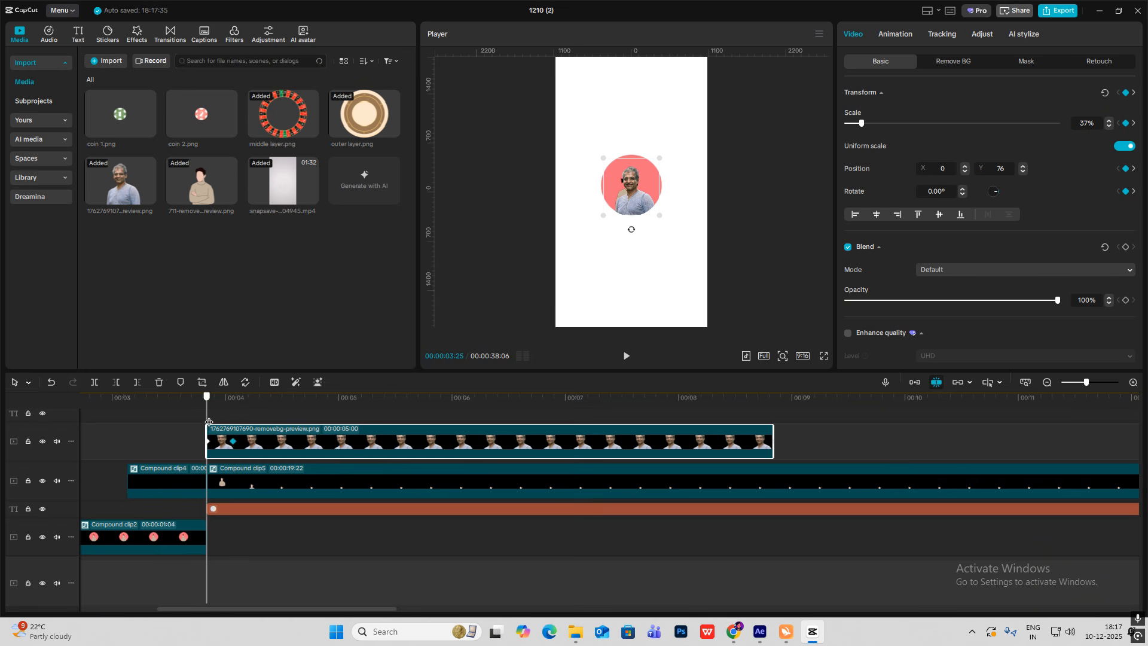
{"action": "left_click_drag", "start_coordinate": [634, 194], "coordinate": [633, 241]}
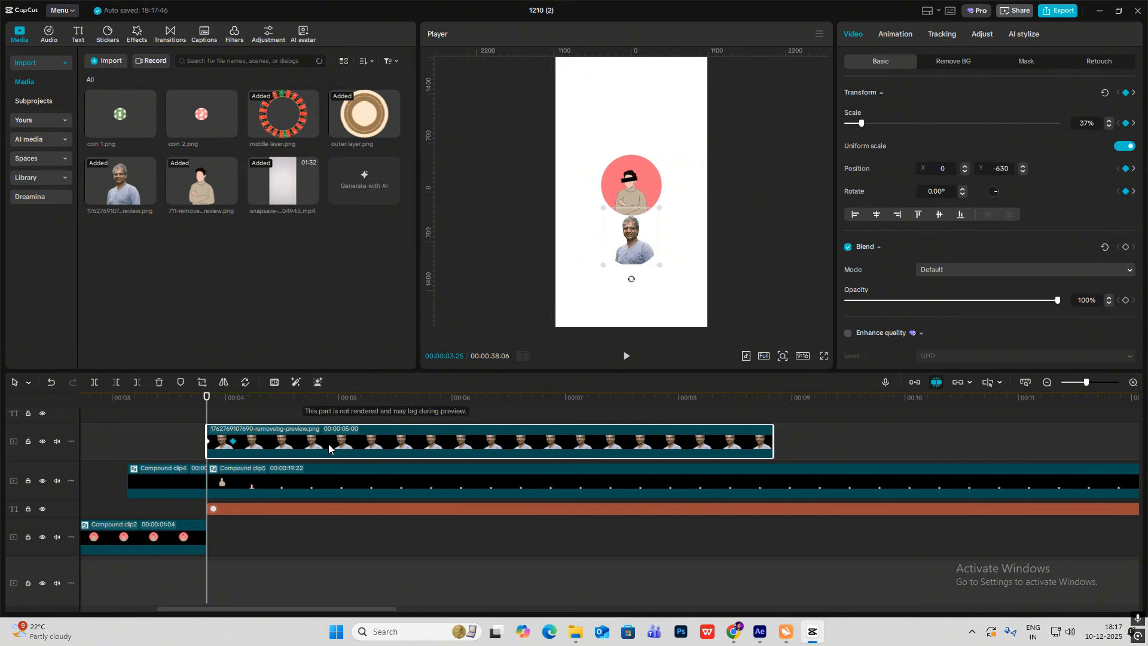
Apply the Cubic Out preset curve to the photo's rising vertical position keyframes.
{"action": "double_click", "coordinate": [311, 443]}
{"action": "left_click", "coordinate": [241, 474]}
{"action": "left_click", "coordinate": [1132, 382]}
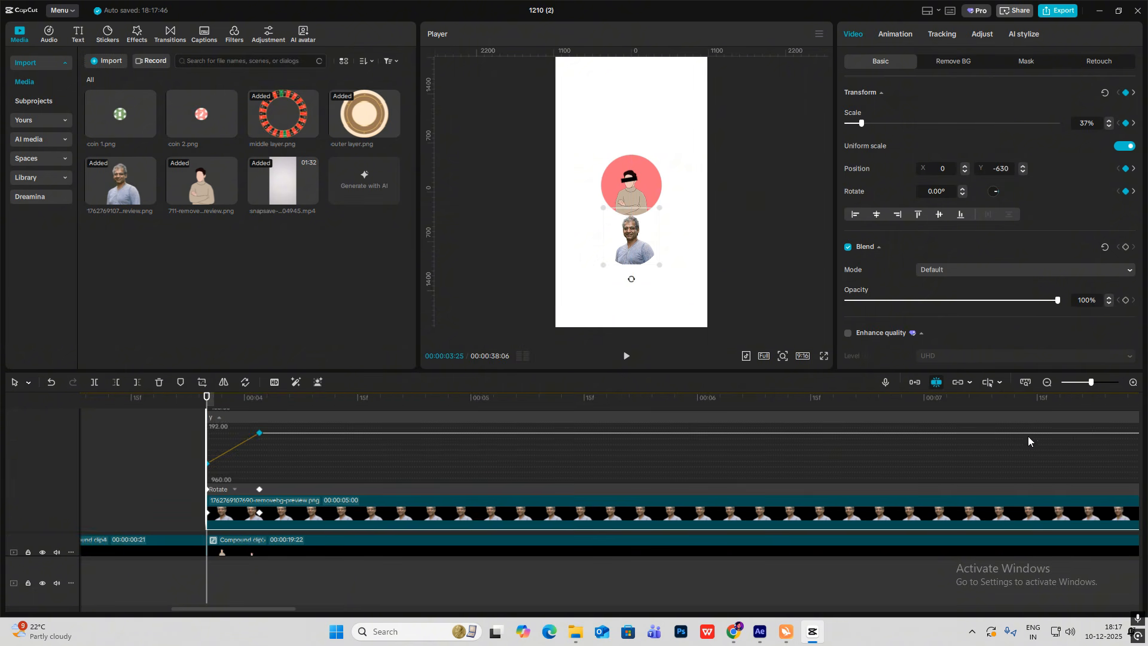
{"action": "left_click", "coordinate": [1047, 382]}
{"action": "scroll", "coordinate": [717, 461], "scroll_direction": "up", "scroll_amount": 1}
{"action": "left_click", "coordinate": [700, 488]}
{"action": "left_click", "coordinate": [829, 512]}
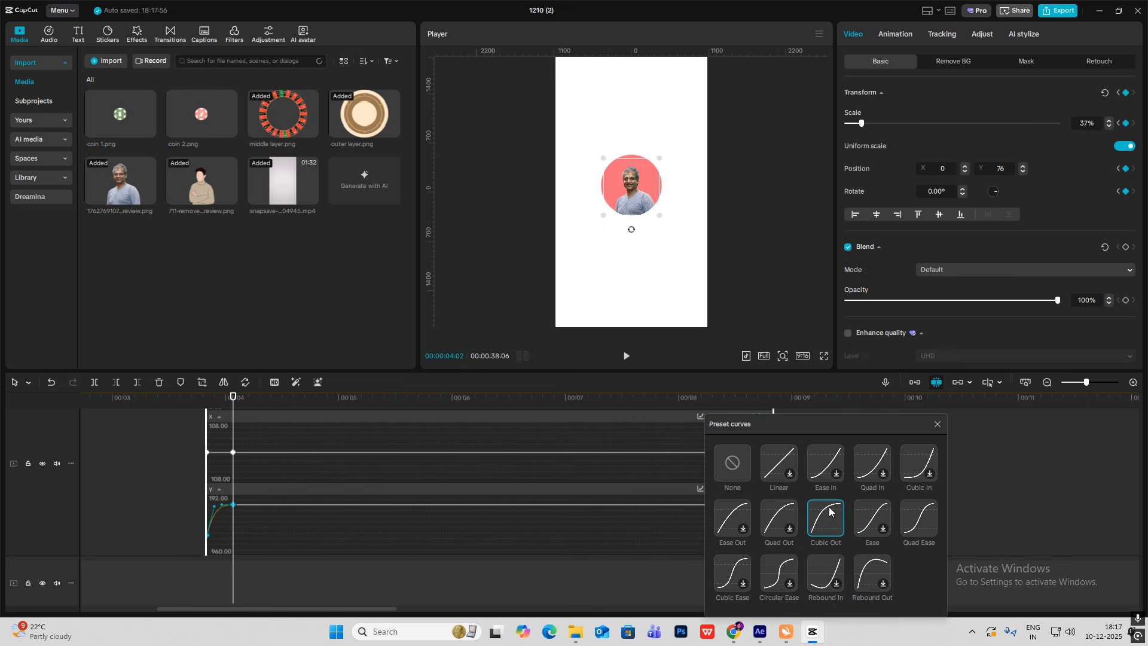
{"action": "left_click", "coordinate": [936, 424]}
Shift the photo's second keyframe to about 00:00:04:11 to slow its rise, and replay the movement.
{"action": "left_click", "coordinate": [314, 487]}
{"action": "scroll", "coordinate": [257, 475], "scroll_direction": "down", "scroll_amount": 1}
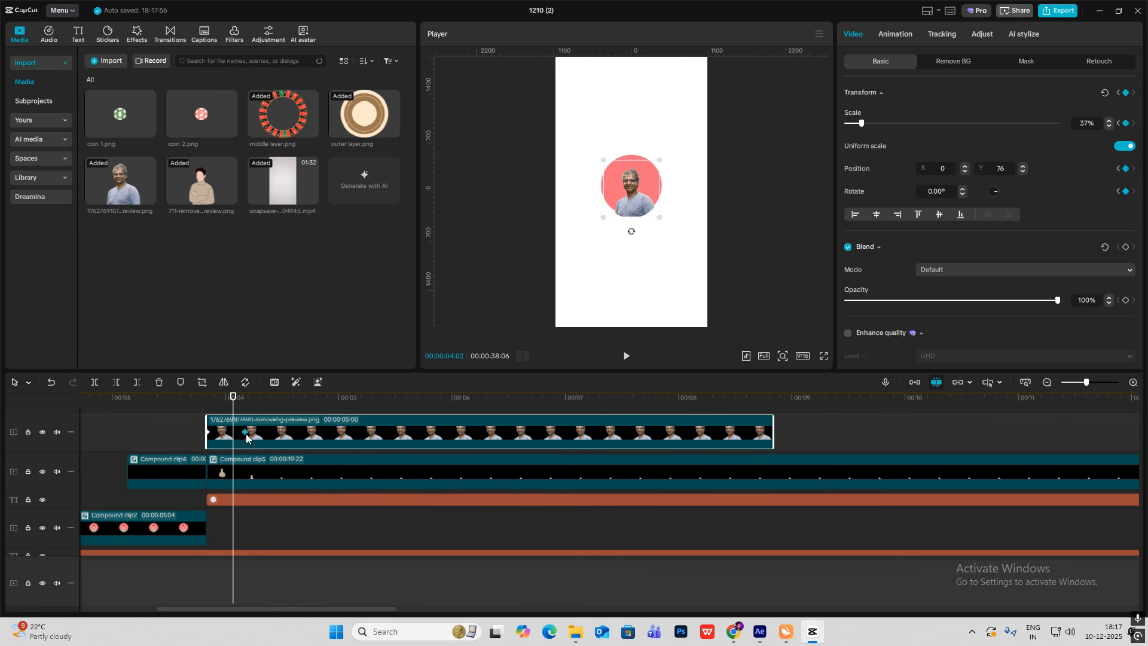
{"action": "left_click", "coordinate": [197, 417]}
{"action": "key", "text": "space"}
{"action": "key", "text": "space"}
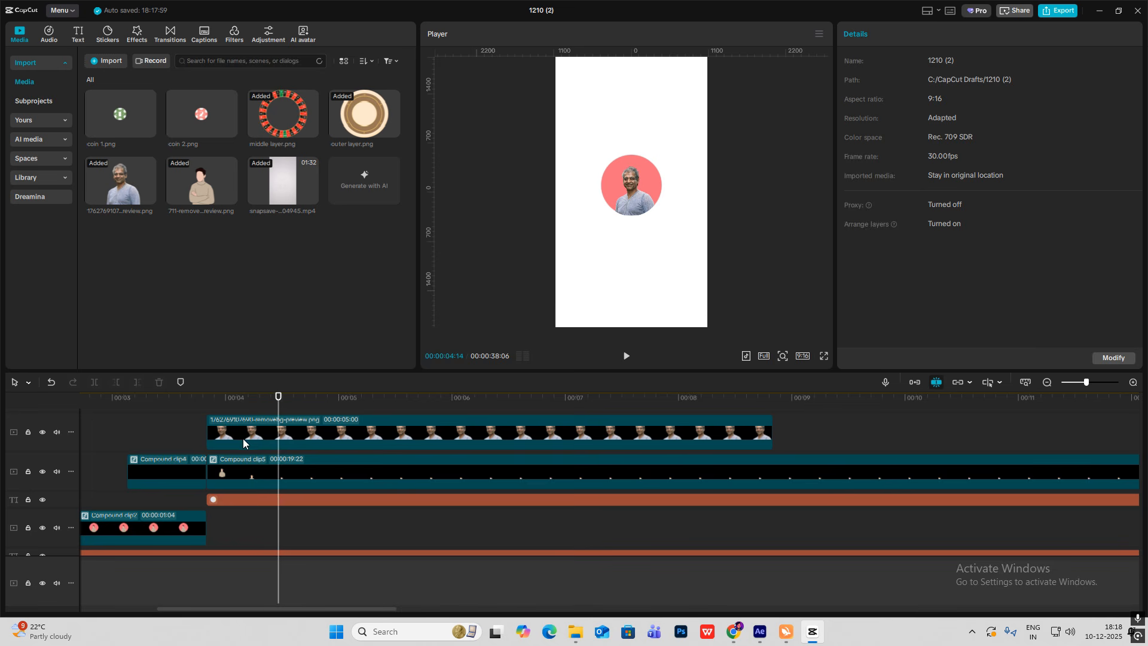
{"action": "left_click", "coordinate": [263, 441]}
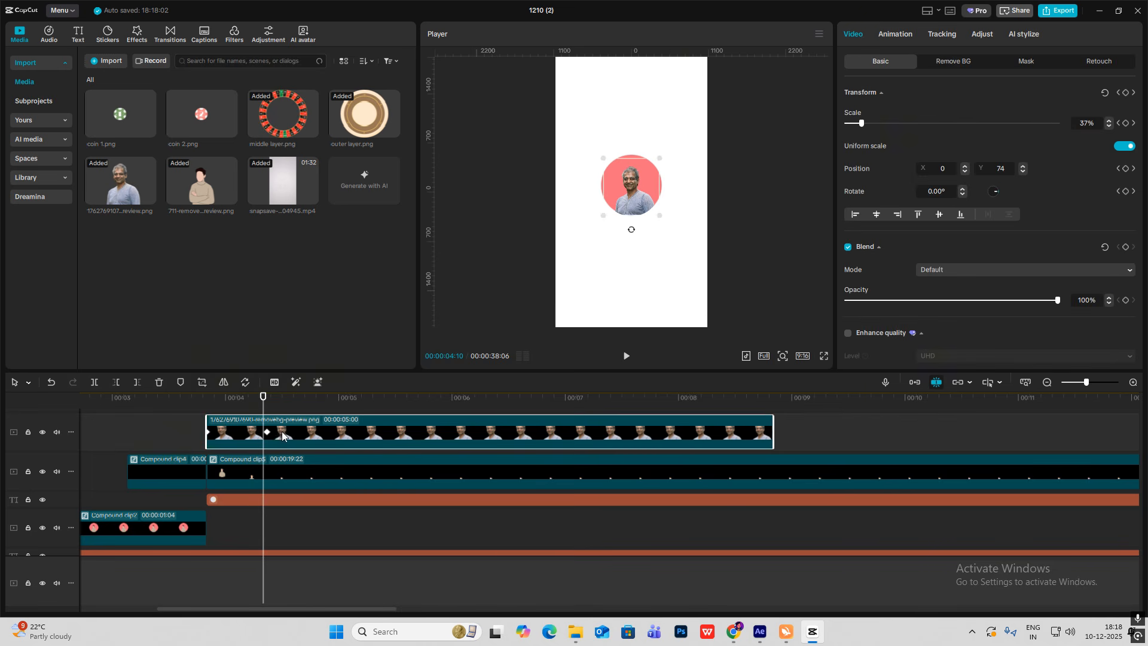
Turn the rising photo into a compound clip and give it a circle mask of 438 by 436 at X 0, Y 50.
{"action": "key", "text": "alt+g"}
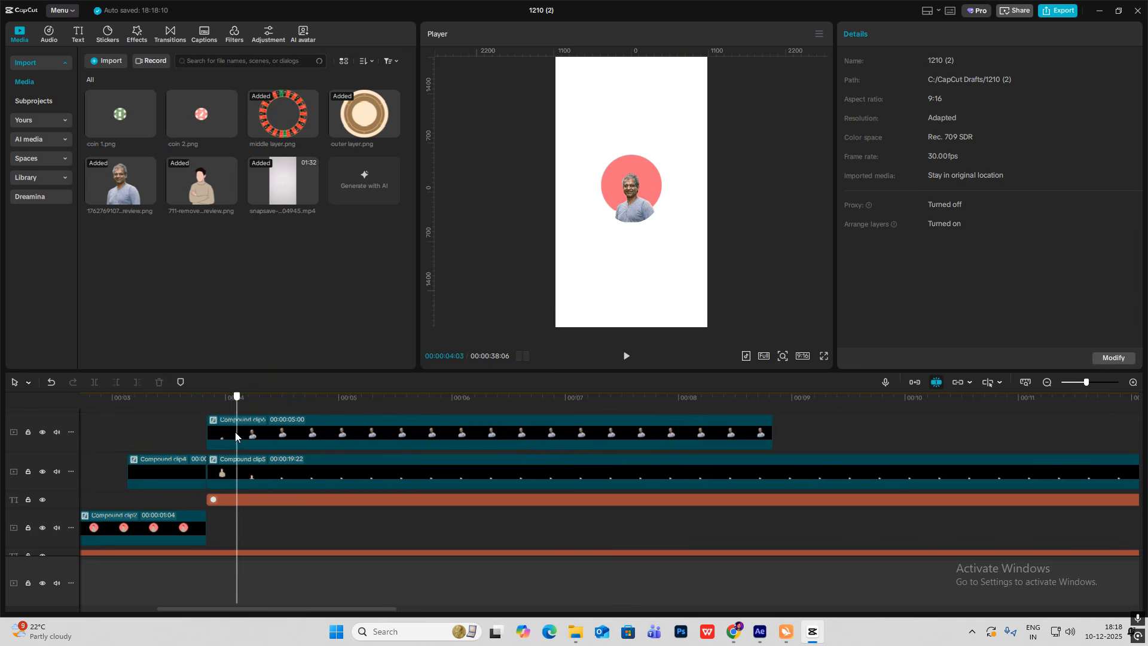
{"action": "left_click", "coordinate": [209, 436]}
{"action": "left_click", "coordinate": [1015, 64]}
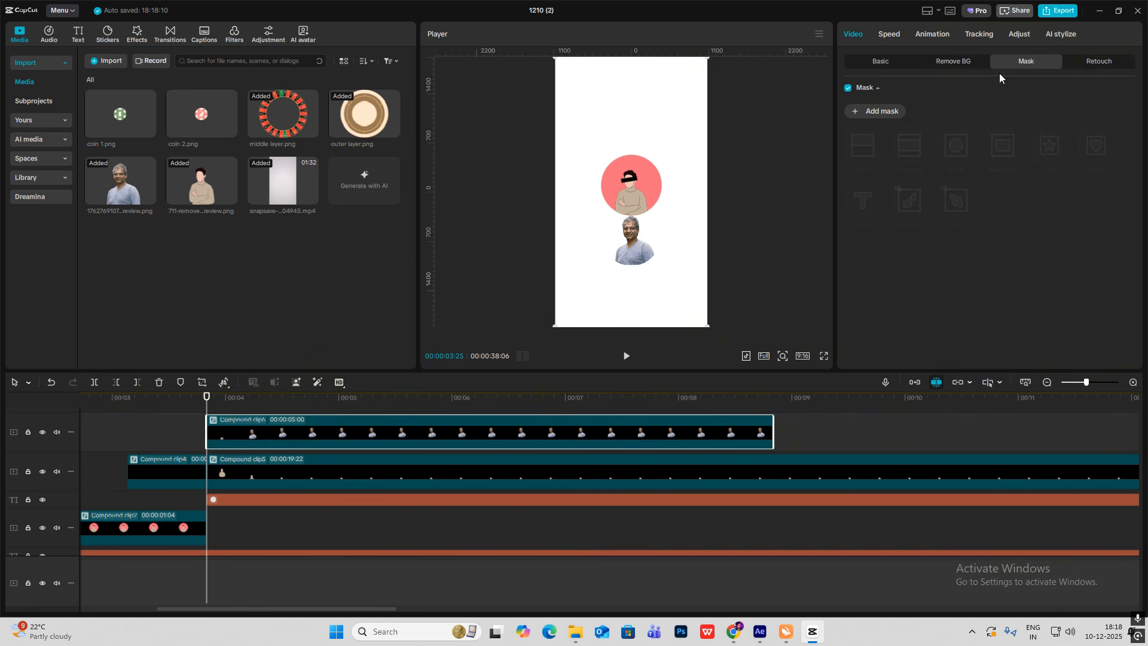
{"action": "left_click", "coordinate": [875, 111]}
{"action": "left_click", "coordinate": [955, 146]}
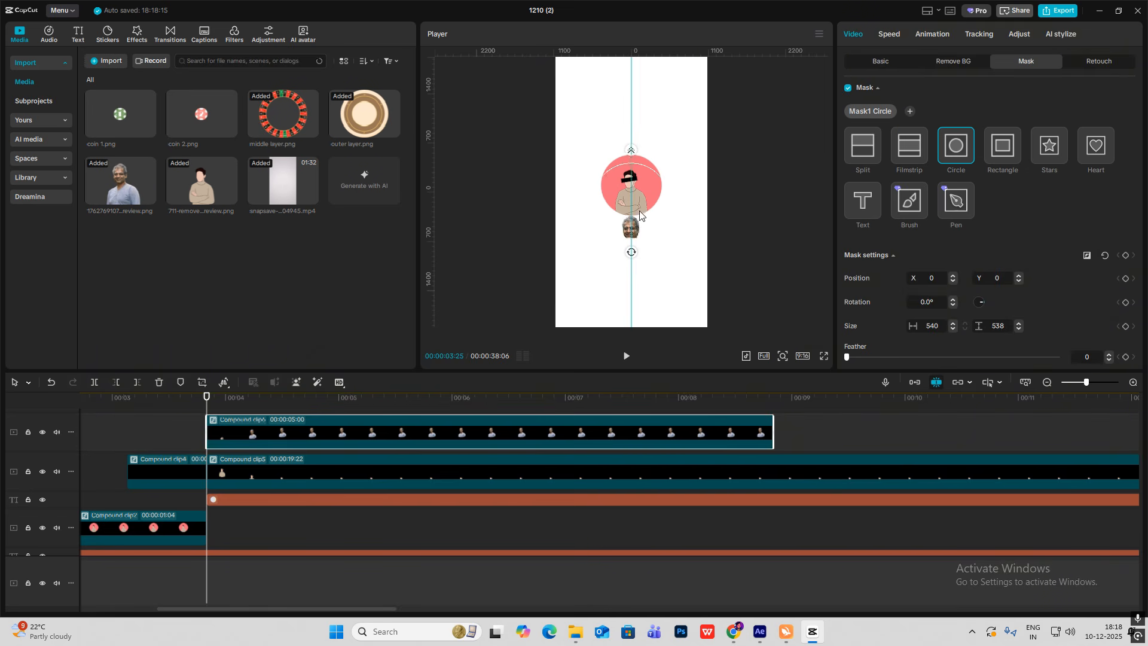
{"action": "left_click_drag", "start_coordinate": [640, 214], "coordinate": [640, 266]}
{"action": "left_click_drag", "start_coordinate": [640, 261], "coordinate": [639, 254]}
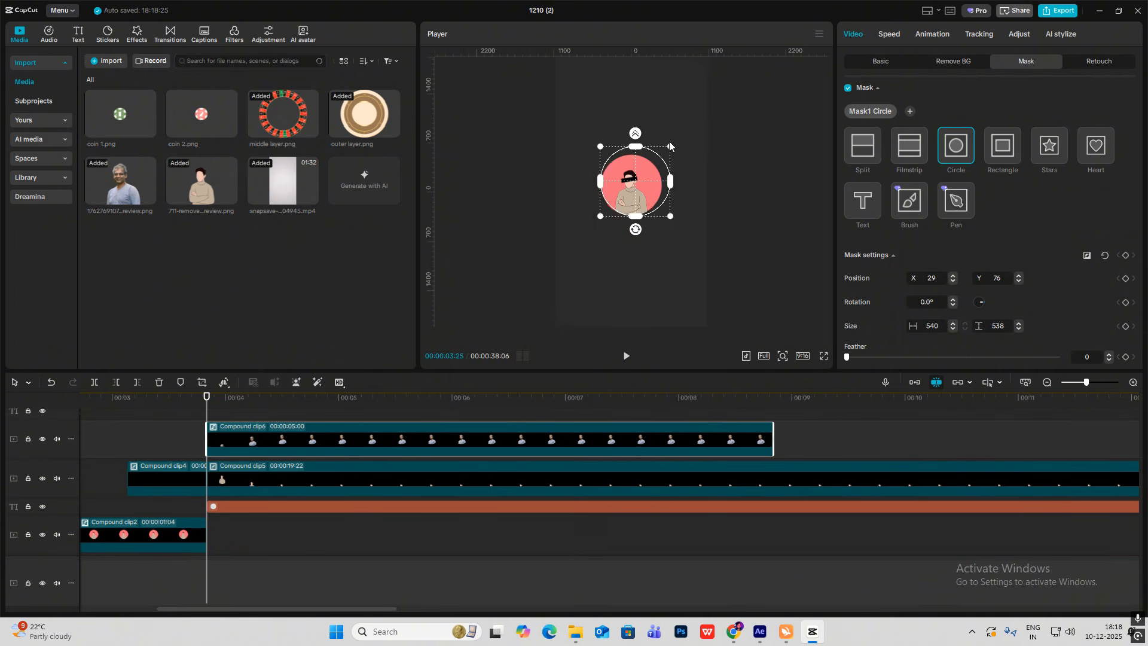
{"action": "left_click_drag", "start_coordinate": [670, 214], "coordinate": [666, 210]}
{"action": "left_click_drag", "start_coordinate": [642, 172], "coordinate": [638, 175]}
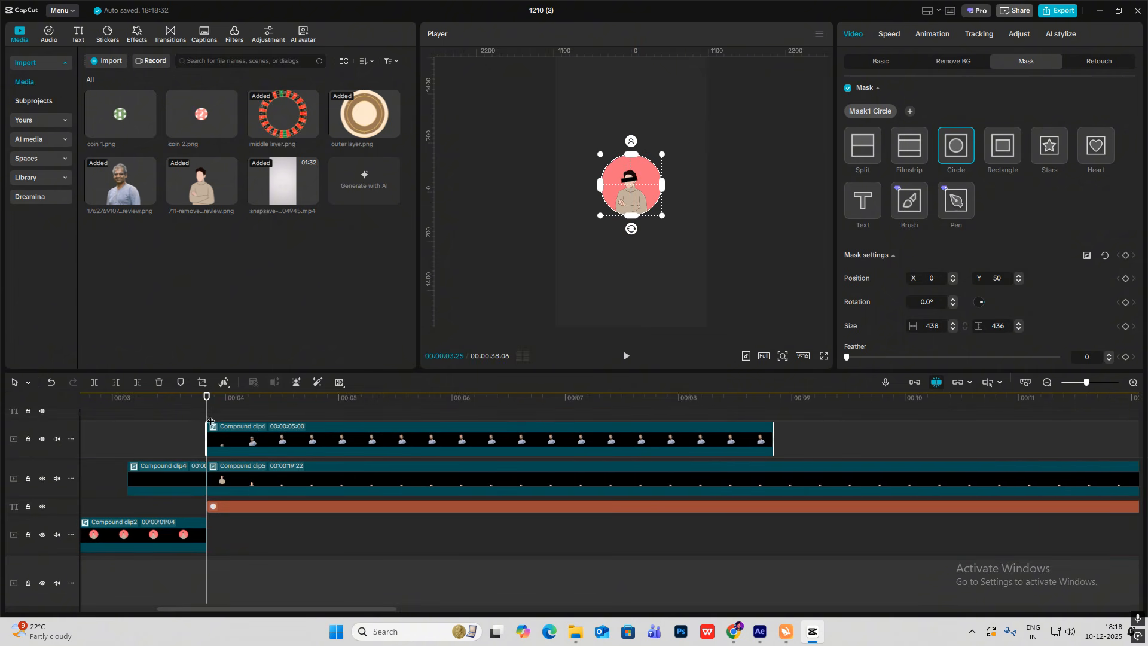
Play back the swap from the dropping portrait to the rising photo inside the circle.
{"action": "mouse_move", "coordinate": [210, 419]}
{"action": "left_mouse_down"}
{"action": "mouse_move", "coordinate": [283, 419]}
{"action": "mouse_move", "coordinate": [199, 418]}
{"action": "left_mouse_up"}
{"action": "left_click", "coordinate": [188, 432]}
{"action": "key", "text": "space"}
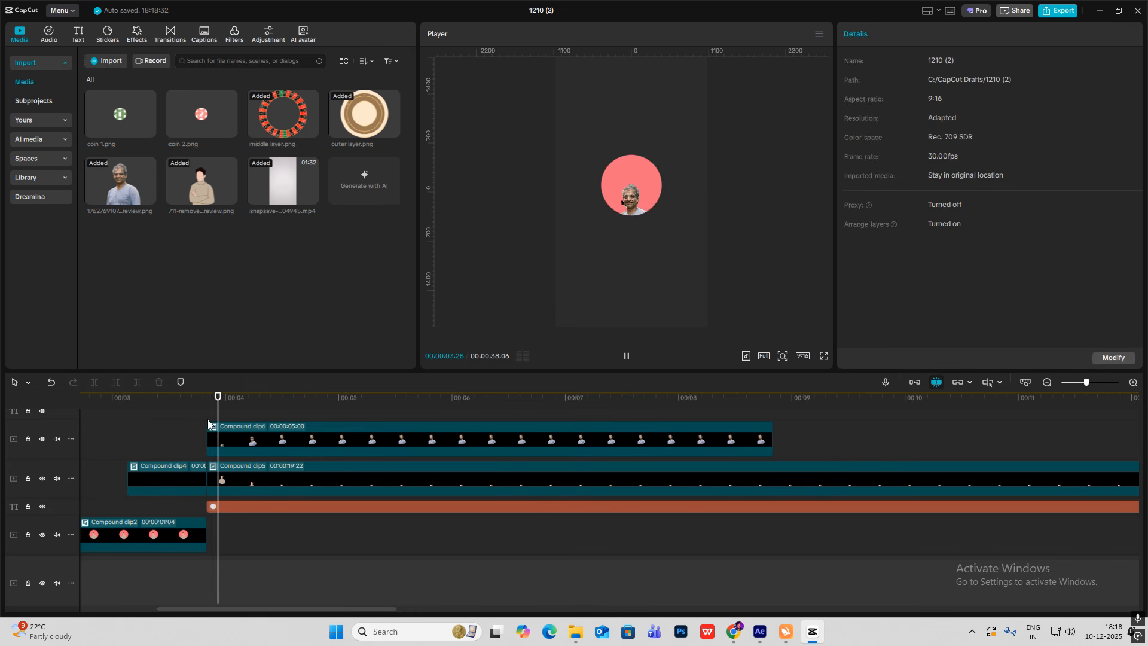
{"action": "left_click", "coordinate": [200, 426]}
{"action": "key", "text": "space"}
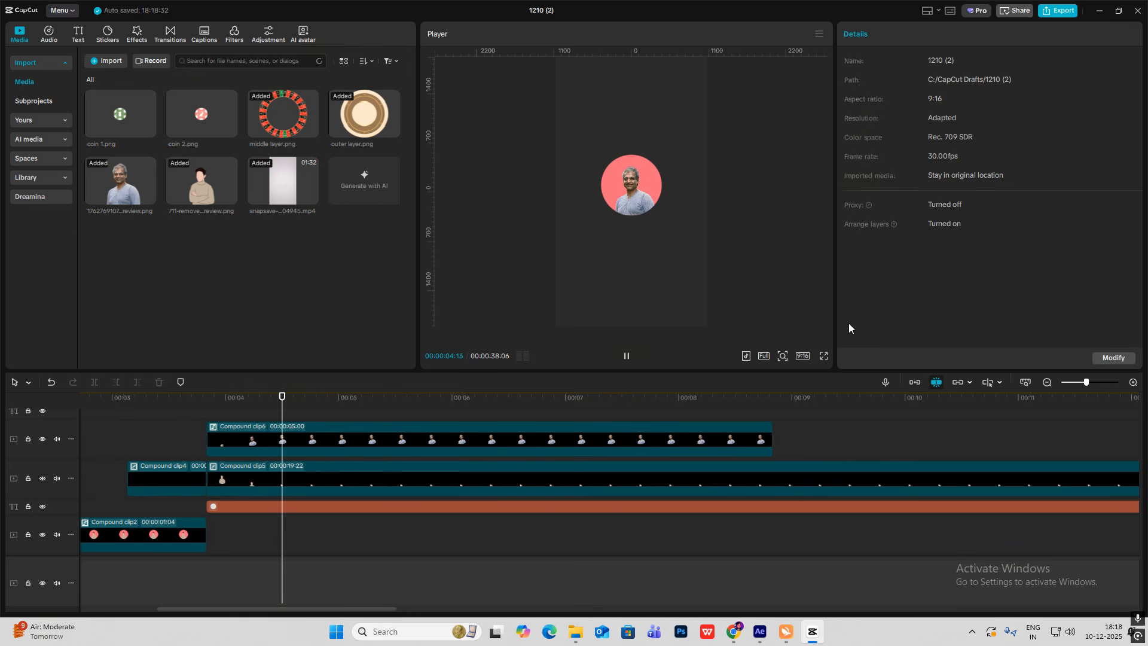
{"action": "key", "text": "space"}
Bring the bottom white background layer back to 100% opacity behind the rising photo.
{"action": "left_click", "coordinate": [490, 506]}
{"action": "scroll", "coordinate": [948, 263], "scroll_direction": "down", "scroll_amount": 1}
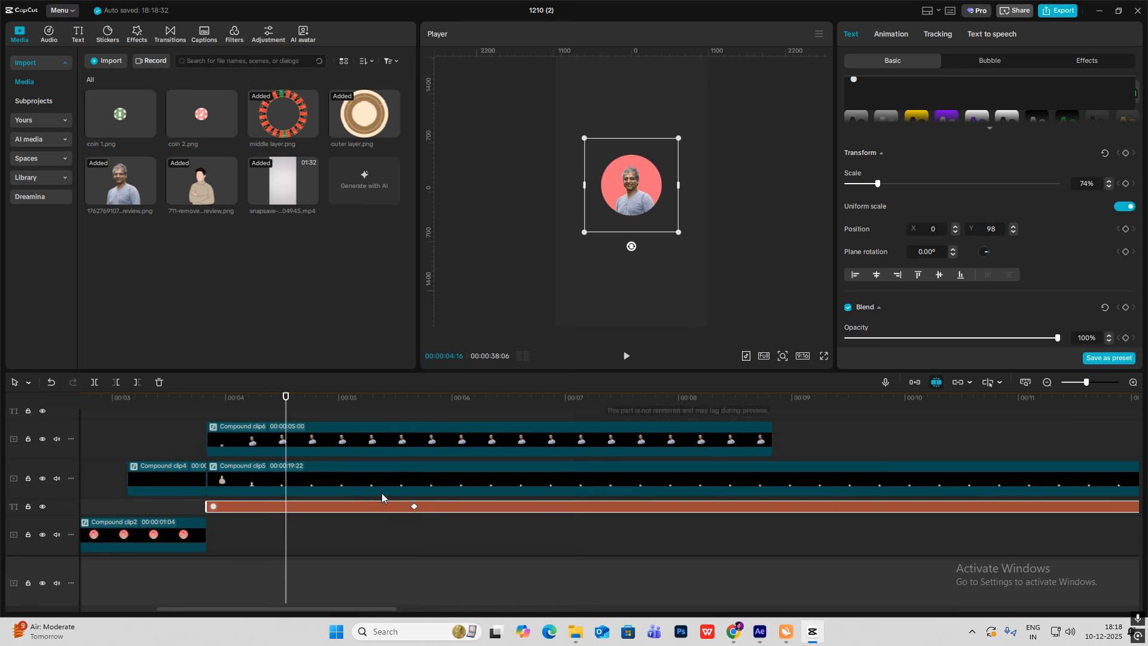
{"action": "scroll", "coordinate": [983, 217], "scroll_direction": "down", "scroll_amount": 3}
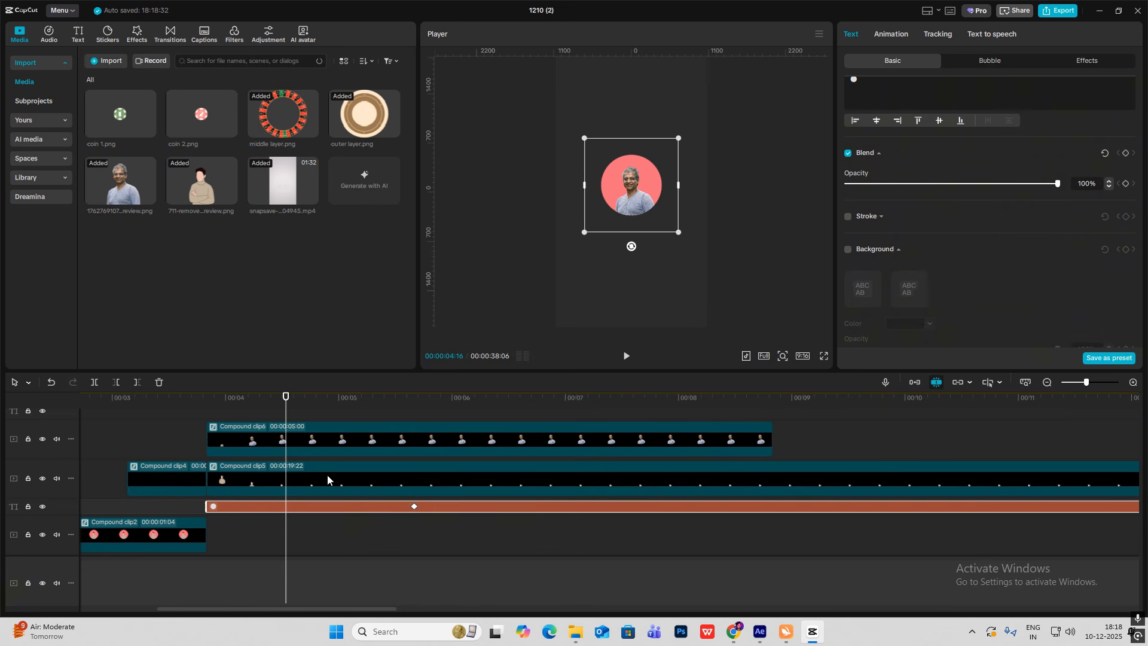
{"action": "scroll", "coordinate": [328, 480], "scroll_direction": "down", "scroll_amount": 2}
{"action": "left_click", "coordinate": [297, 518]}
{"action": "left_click_drag", "start_coordinate": [881, 183], "coordinate": [1058, 184]}
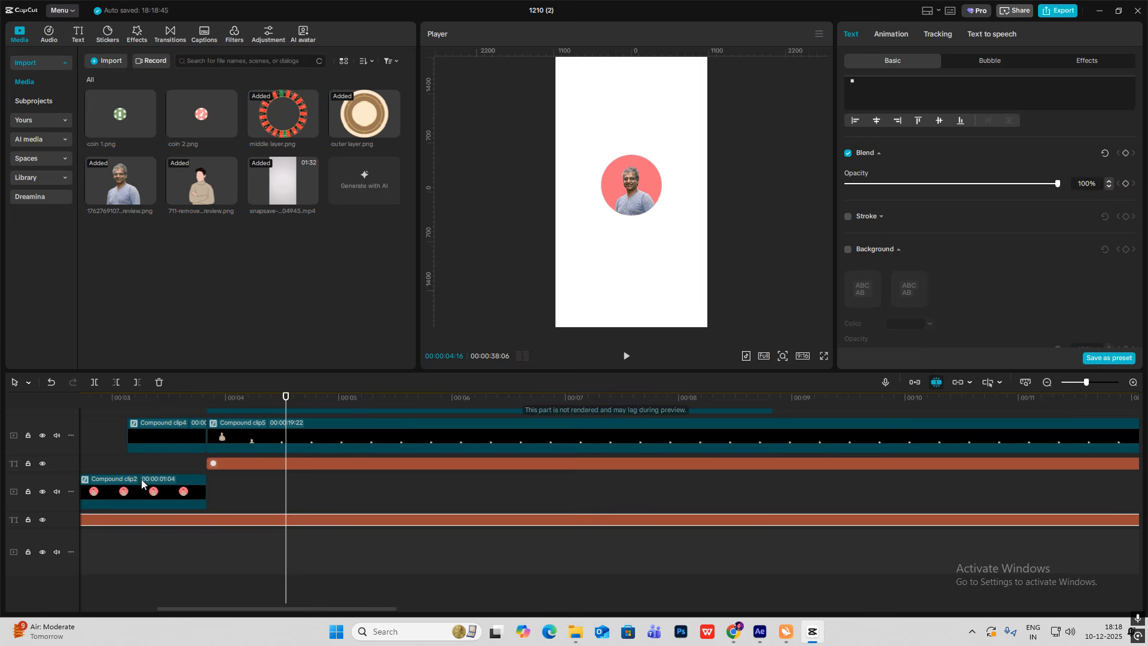
Play back the swap from the dropping portrait to the rising photo inside the circle over the white background.
{"action": "left_click", "coordinate": [149, 456]}
{"action": "key", "text": "space"}
{"action": "key", "text": "space"}
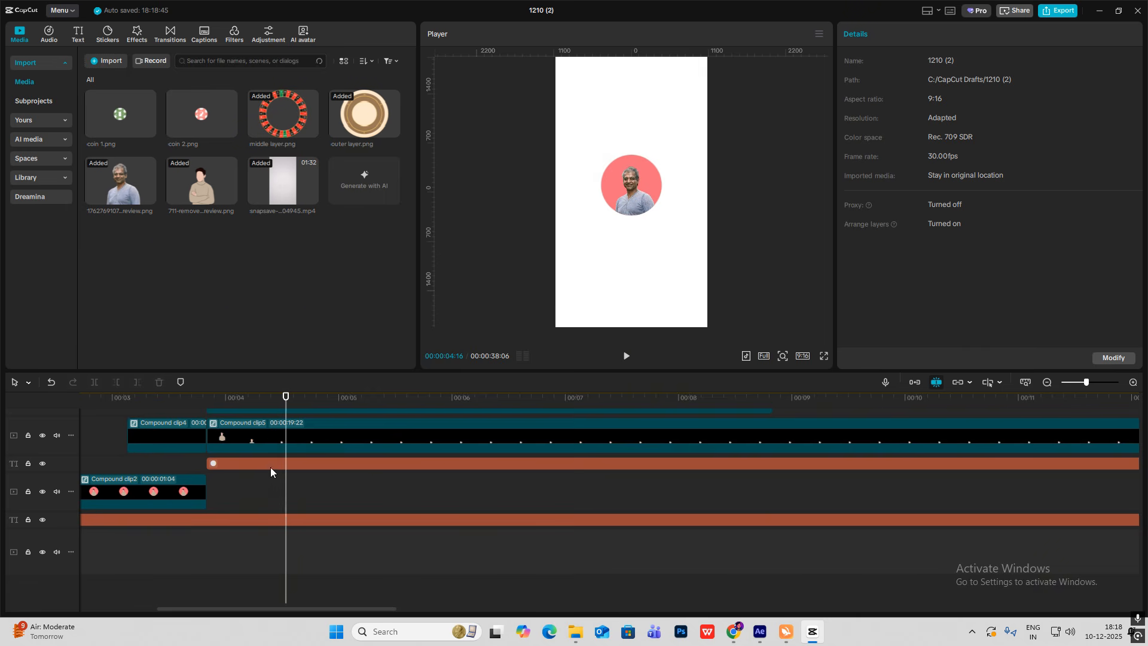
{"action": "scroll", "coordinate": [268, 474], "scroll_direction": "up", "scroll_amount": 2}
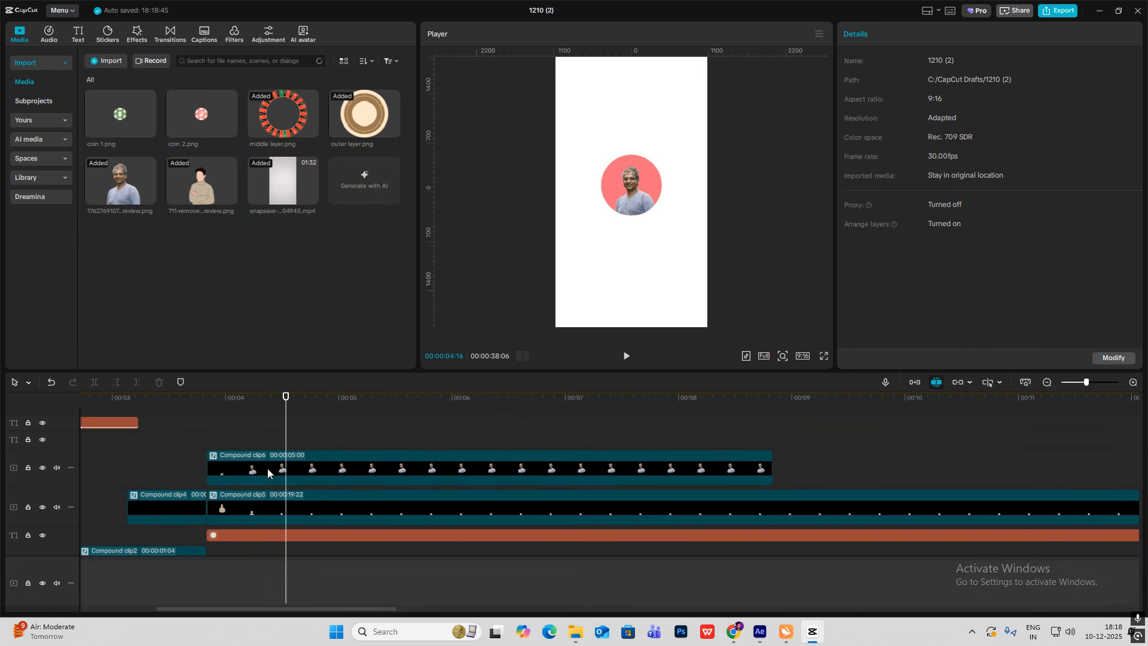
{"action": "left_click", "coordinate": [1046, 382]}
{"action": "left_click_drag", "start_coordinate": [197, 461], "coordinate": [10, 478]}
{"action": "key", "text": "space"}
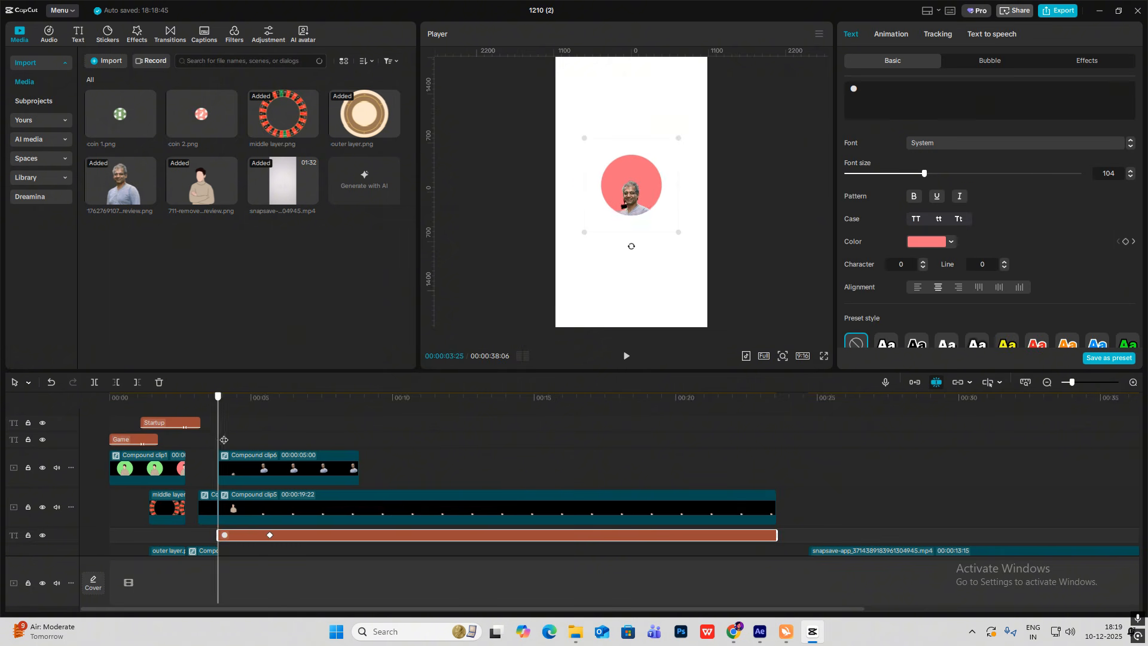
Add a color keyframe to the pink circle text at 00:00:03:25, where the photo starts to rise.
{"action": "mouse_move", "coordinate": [220, 441]}
{"action": "left_mouse_down"}
{"action": "mouse_move", "coordinate": [254, 445]}
{"action": "mouse_move", "coordinate": [221, 450]}
{"action": "left_mouse_up"}
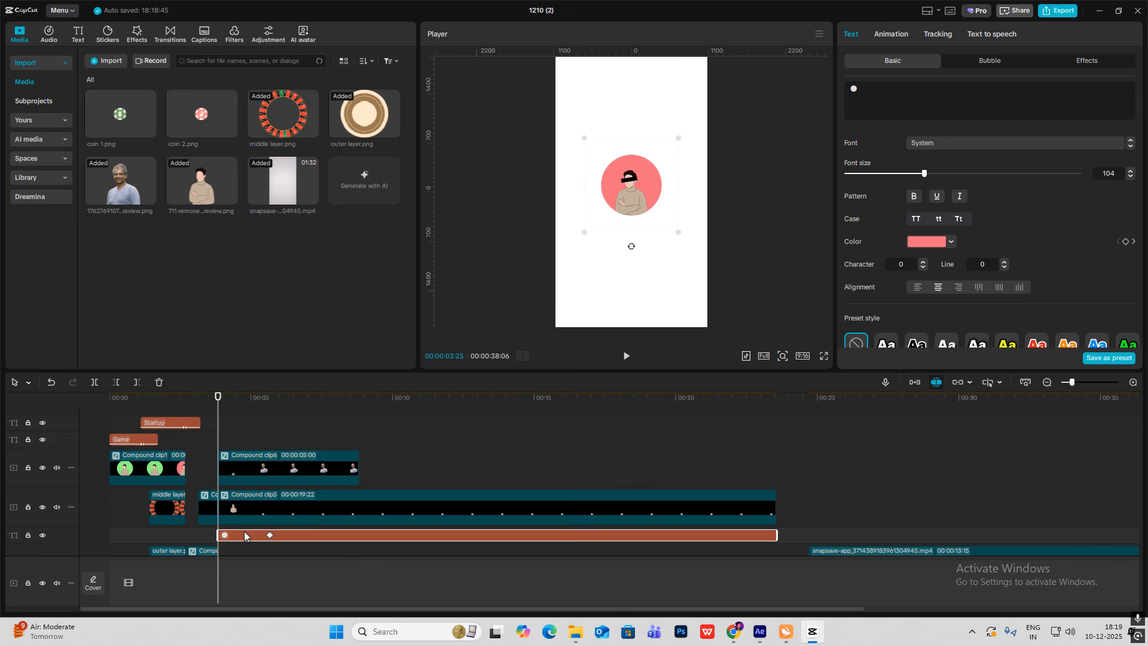
{"action": "left_click", "coordinate": [942, 244]}
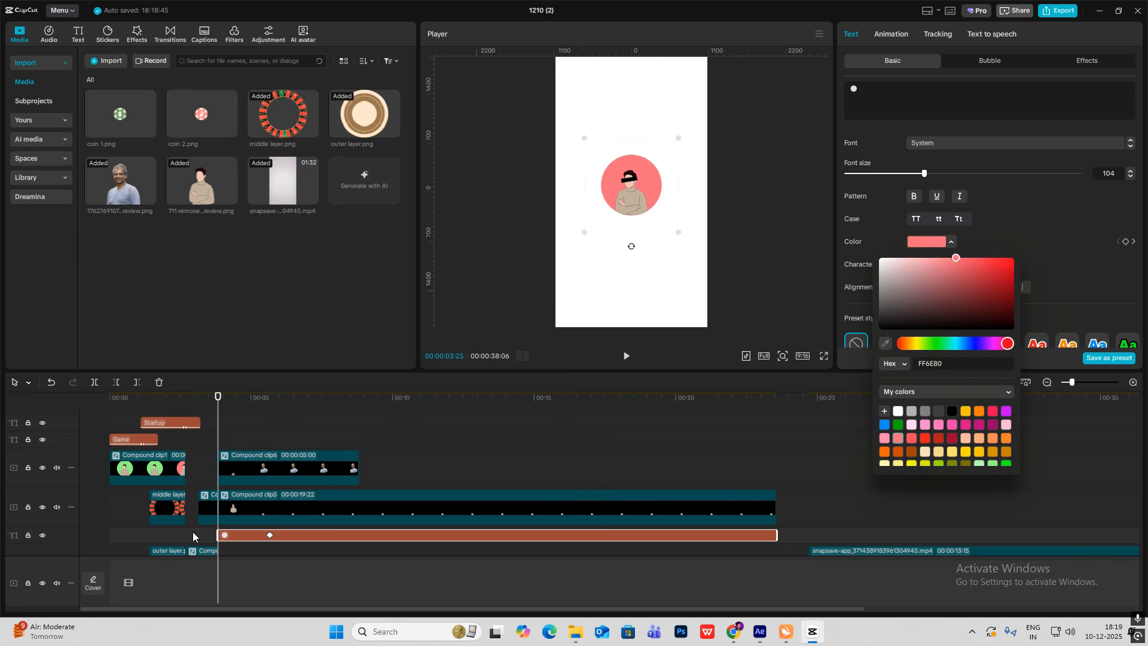
{"action": "left_click", "coordinate": [1022, 234]}
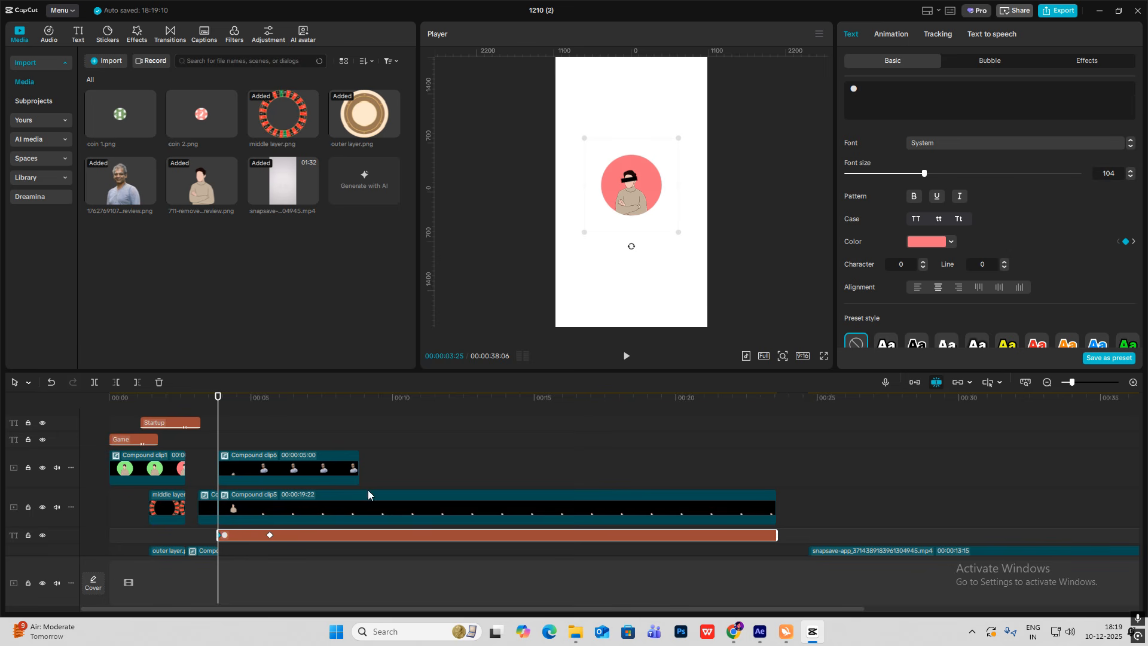
Replace the circle's second keyframe with one at 00:00:05:12 and set its color there to light green.
{"action": "left_click_drag", "start_coordinate": [225, 442], "coordinate": [262, 452]}
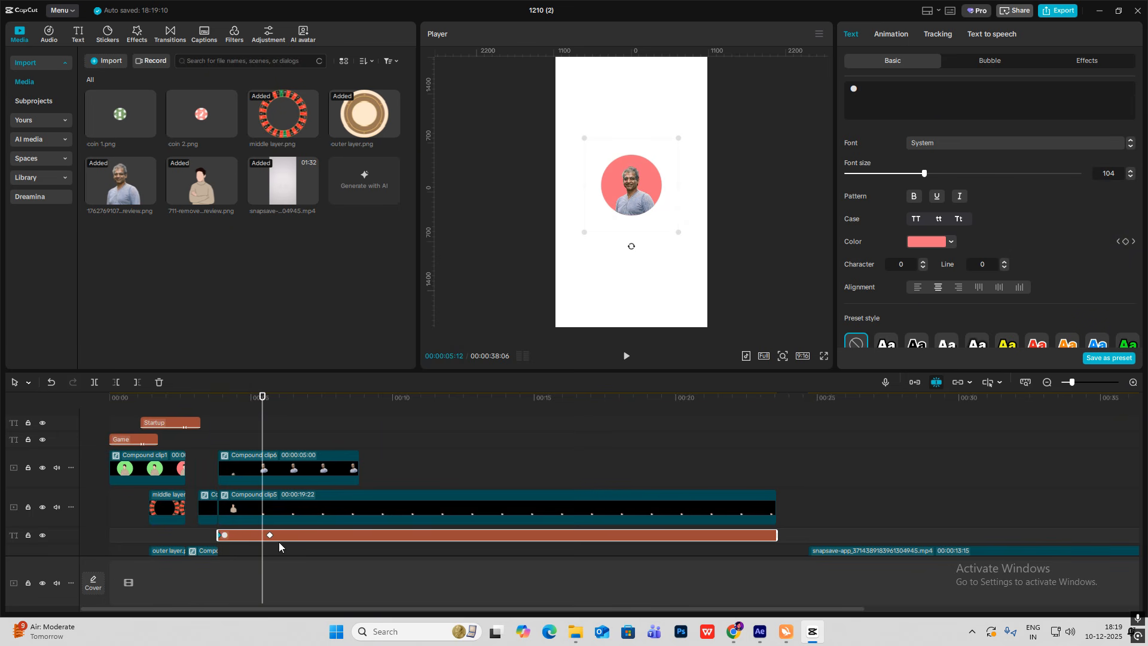
{"action": "left_click_drag", "start_coordinate": [270, 535], "coordinate": [262, 535]}
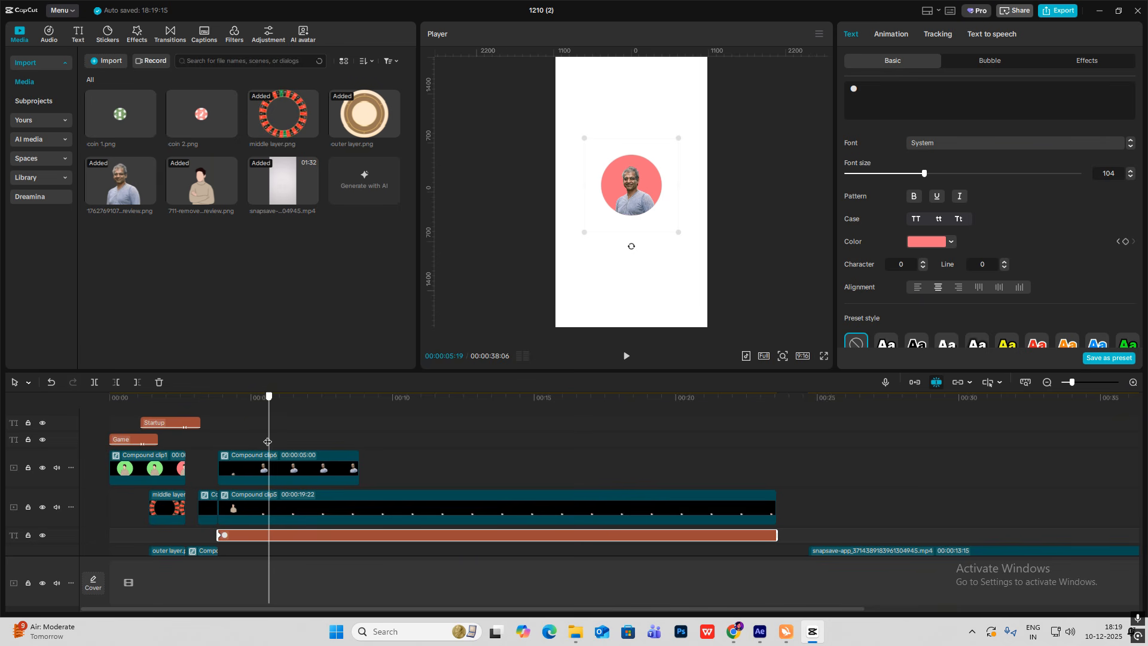
{"action": "left_click", "coordinate": [940, 242]}
{"action": "scroll", "coordinate": [988, 447], "scroll_direction": "down", "scroll_amount": 2}
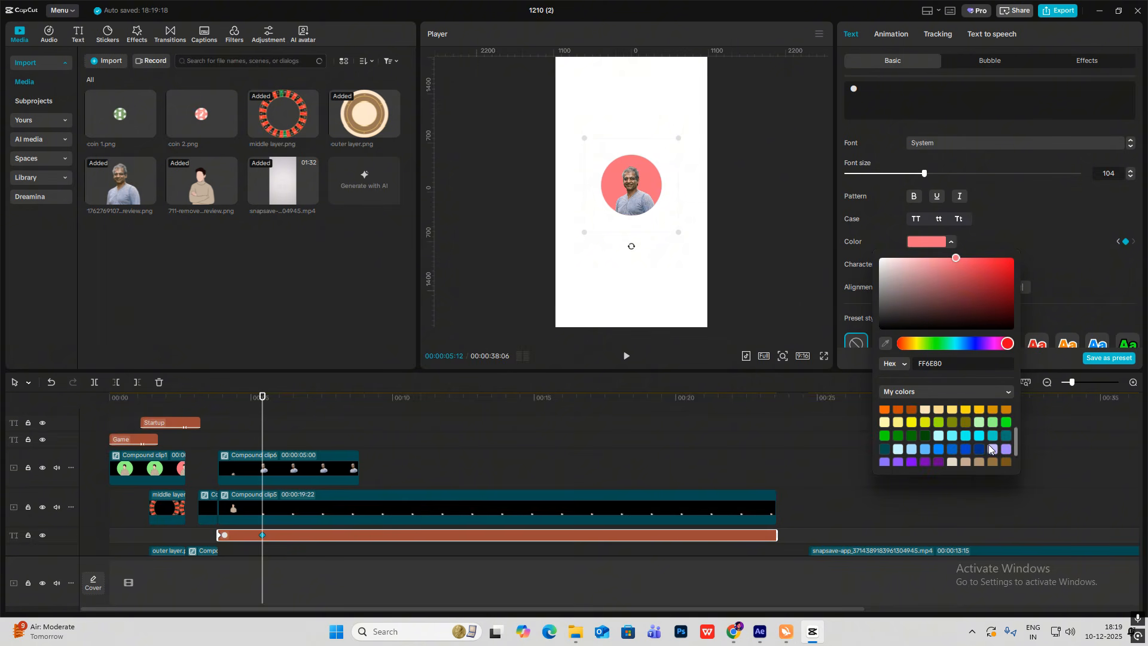
{"action": "left_click", "coordinate": [992, 424]}
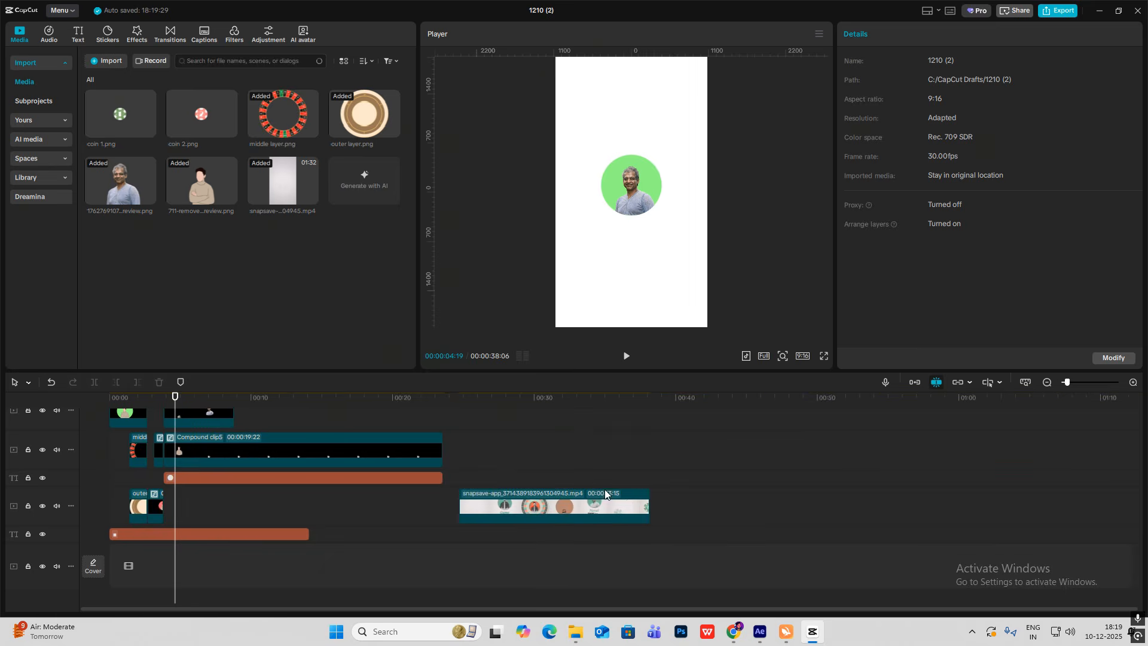
Check the numbered coins in the reference video and add coin 1.png on a new top track at about 7 seconds.
{"action": "left_click", "coordinate": [498, 467]}
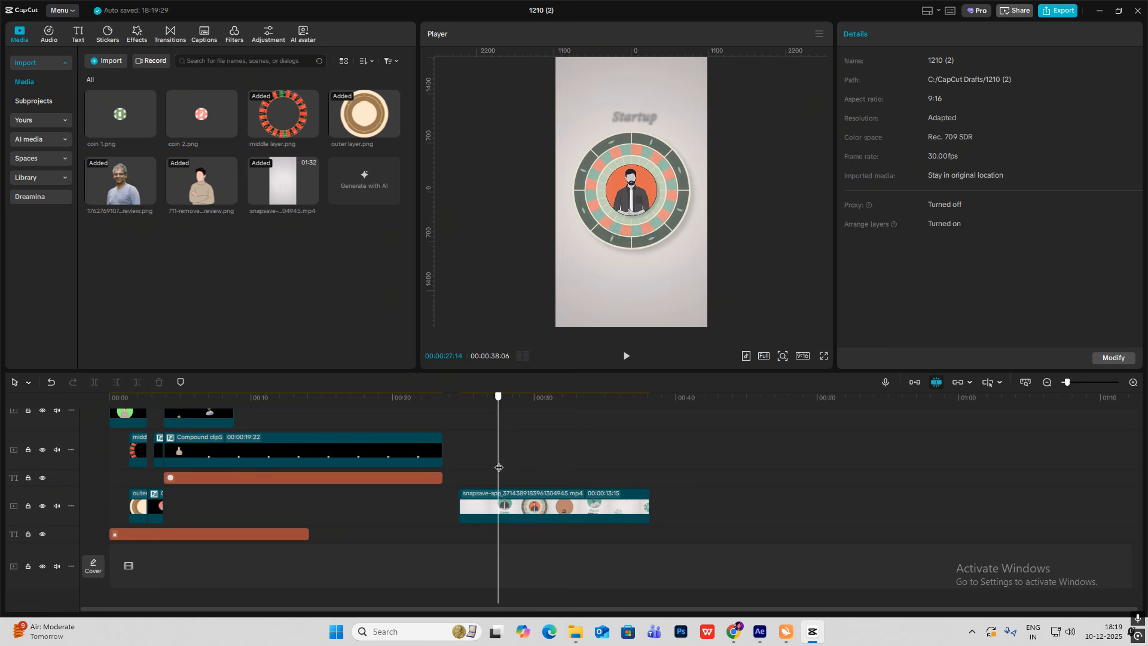
{"action": "left_click_drag", "start_coordinate": [499, 467], "coordinate": [622, 466]}
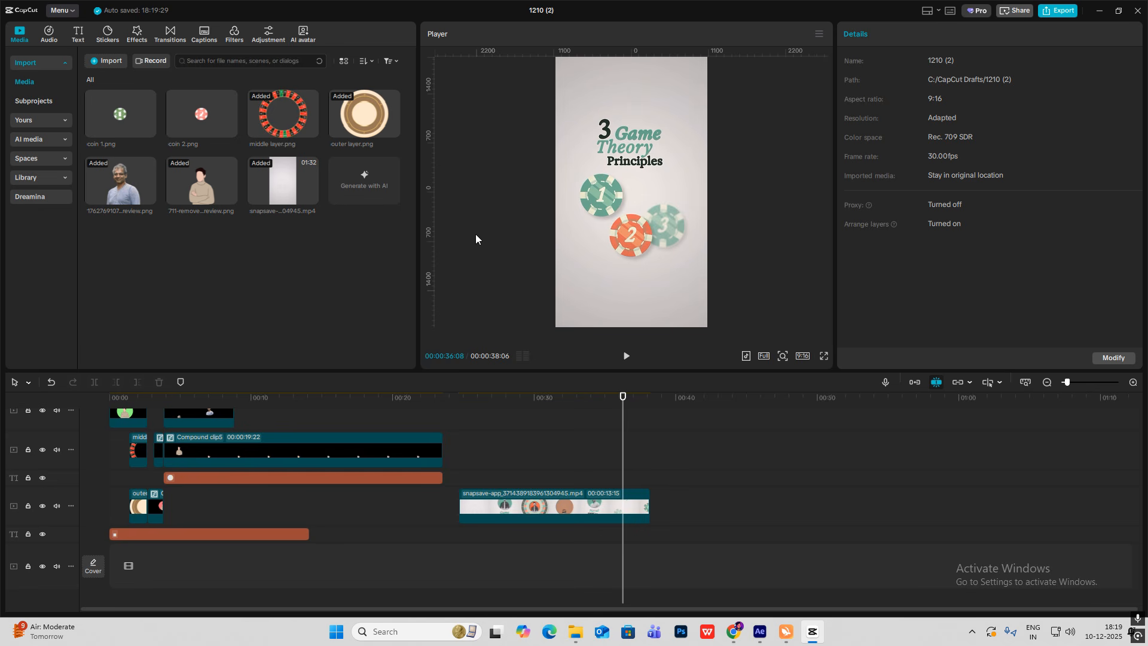
{"action": "left_click_drag", "start_coordinate": [220, 221], "coordinate": [235, 453]}
{"action": "left_click", "coordinate": [196, 448]}
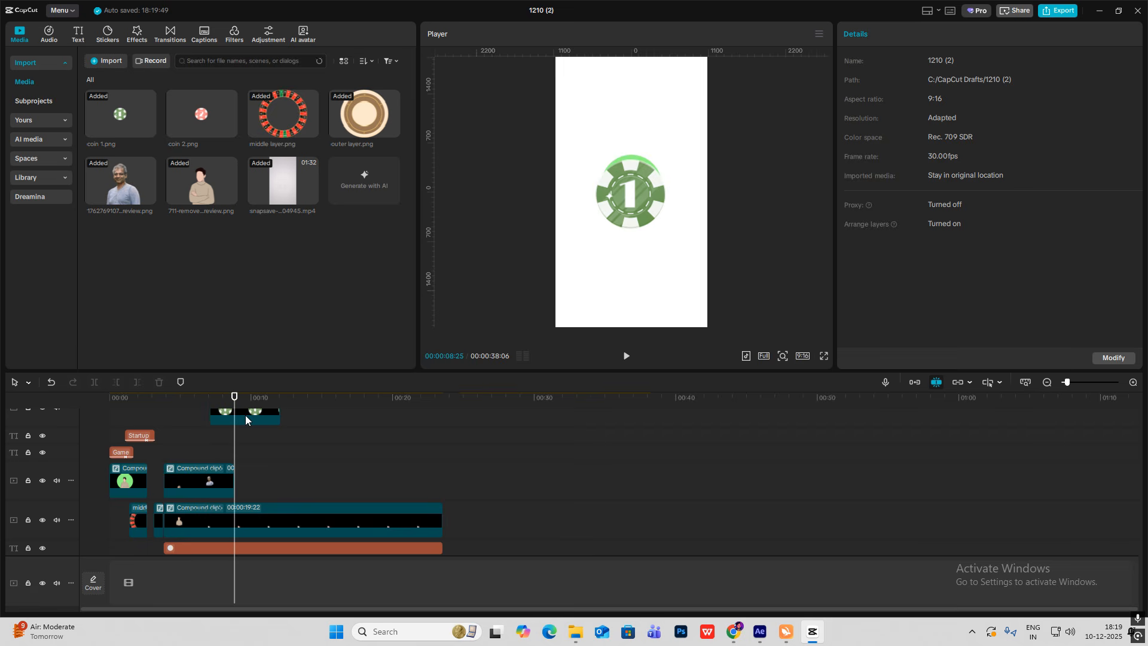
Try different sizes and positions for coin 1 around the green circle.
{"action": "left_click", "coordinate": [245, 415]}
{"action": "left_click_drag", "start_coordinate": [635, 247], "coordinate": [635, 222]}
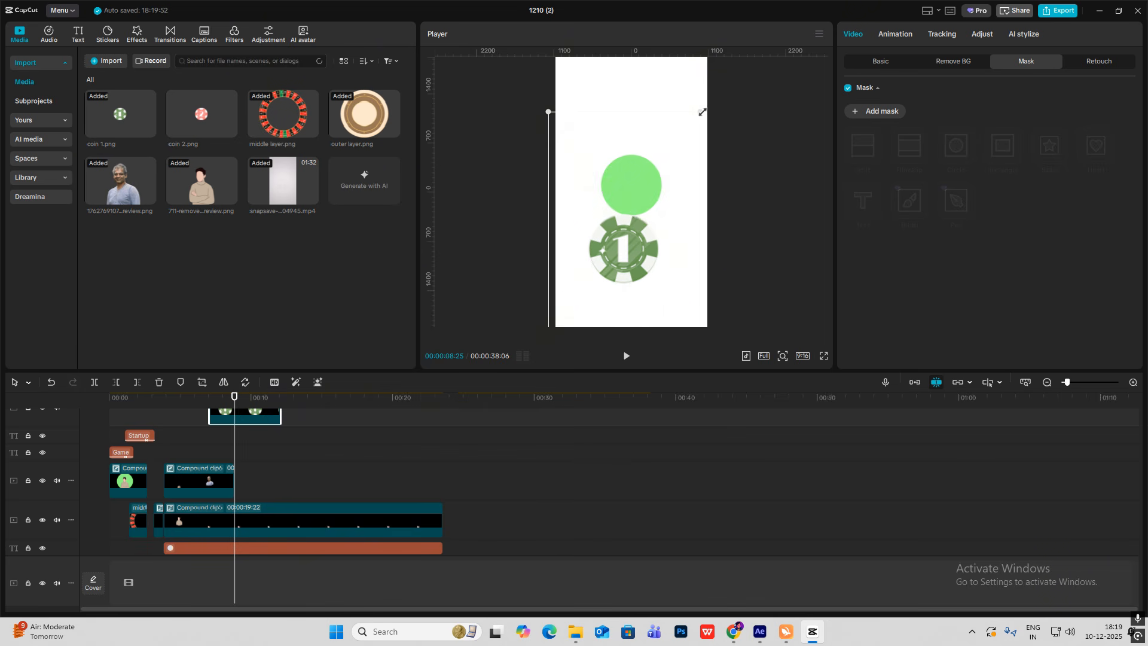
{"action": "left_click_drag", "start_coordinate": [702, 111], "coordinate": [662, 216]}
{"action": "left_click_drag", "start_coordinate": [631, 253], "coordinate": [626, 122]}
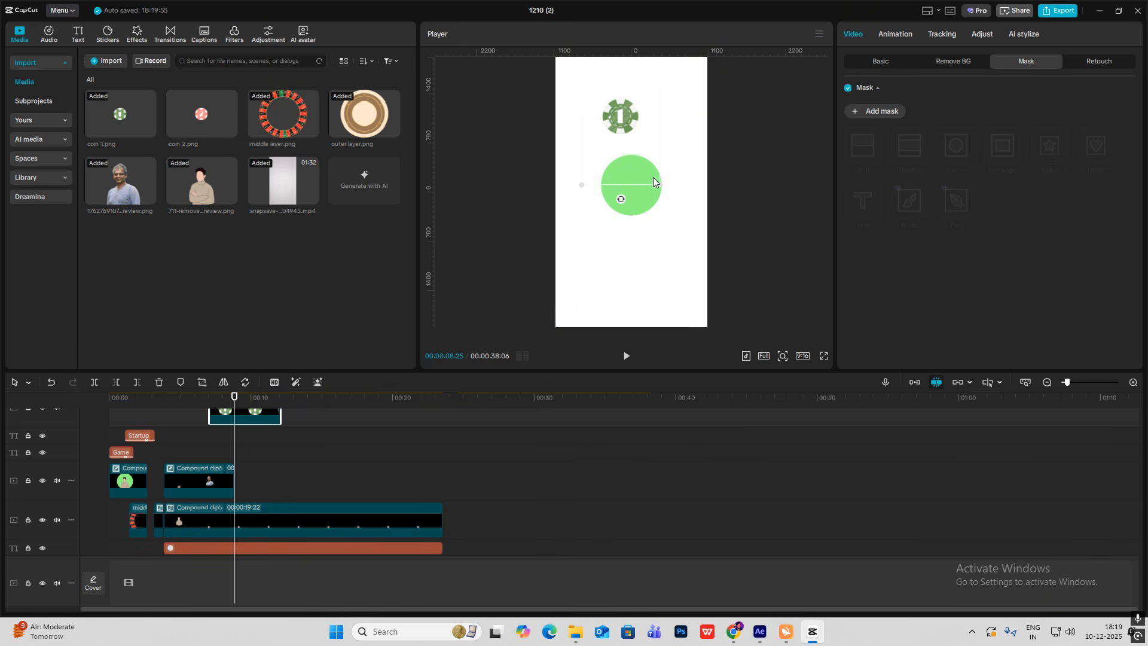
{"action": "left_click_drag", "start_coordinate": [664, 187], "coordinate": [722, 291]}
{"action": "left_click_drag", "start_coordinate": [652, 136], "coordinate": [656, 193]}
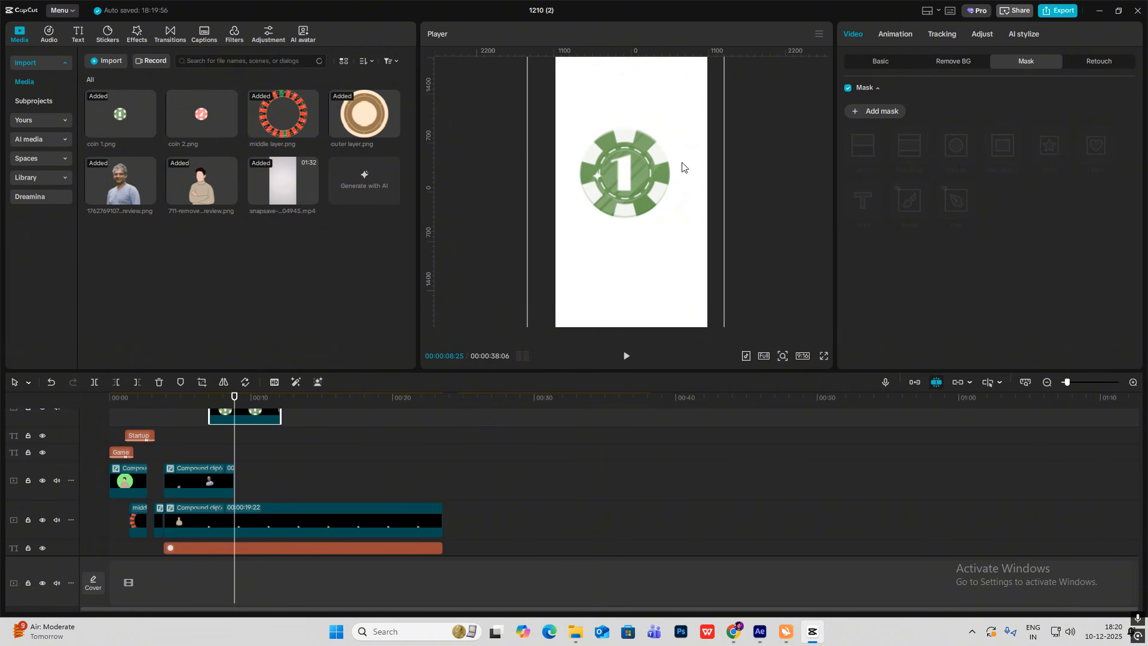
Apply the Slide Up in-animation to the coin 1 clip.
{"action": "scroll", "coordinate": [226, 435], "scroll_direction": "up", "scroll_amount": 1}
{"action": "left_click", "coordinate": [211, 423]}
{"action": "left_click_drag", "start_coordinate": [211, 421], "coordinate": [232, 436]}
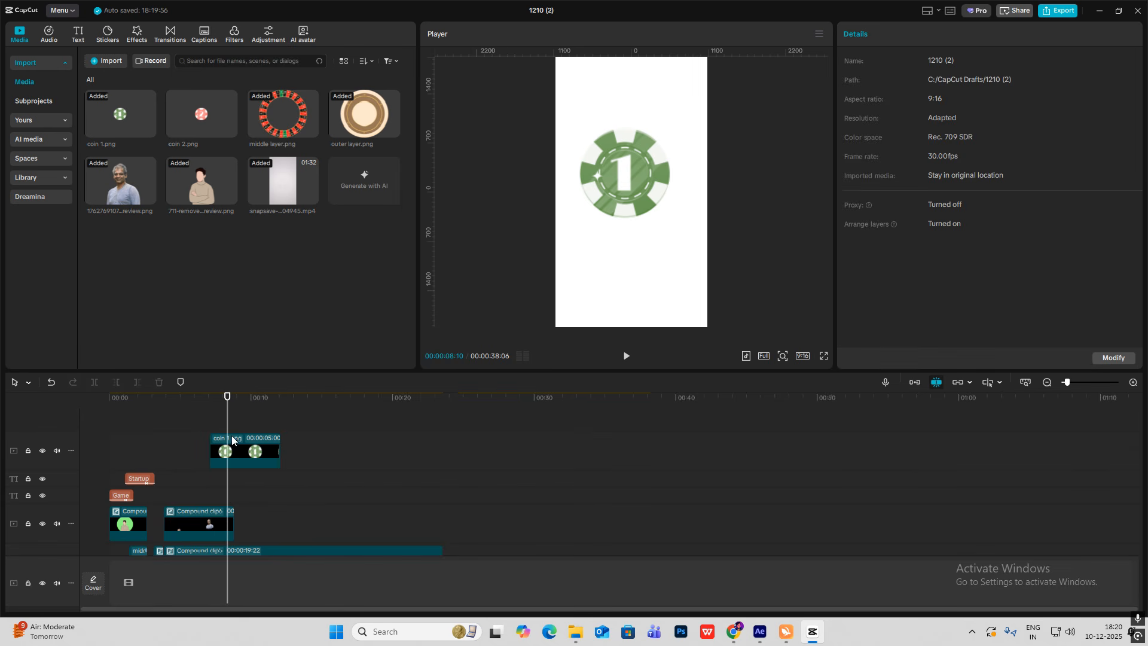
{"action": "left_click", "coordinate": [230, 451]}
{"action": "left_click", "coordinate": [897, 34]}
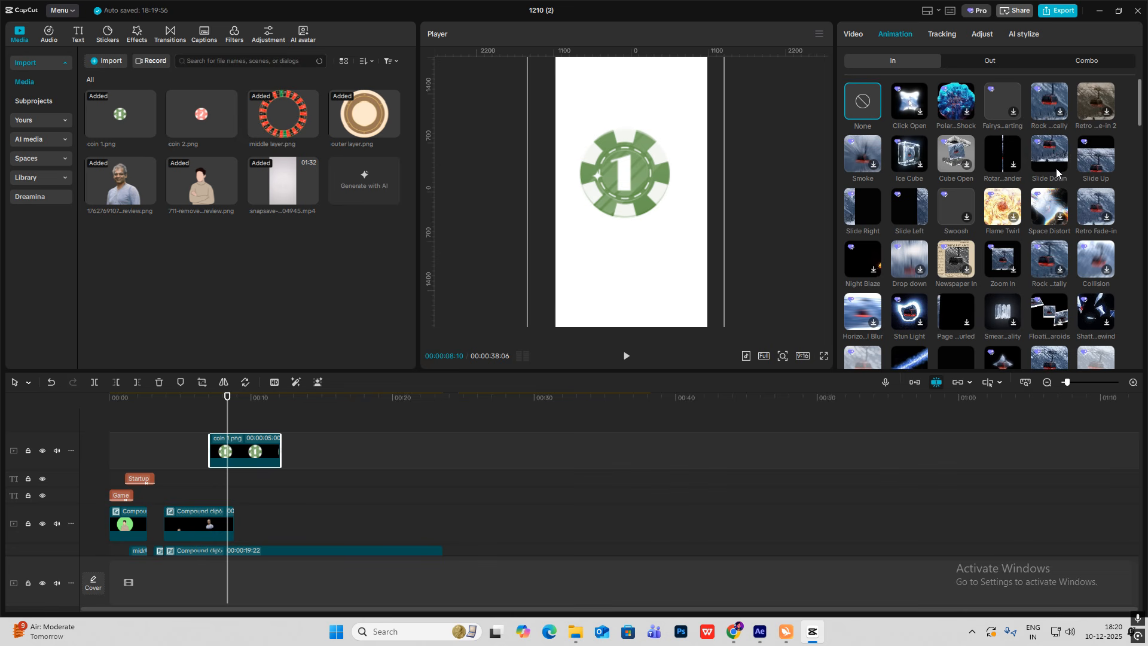
{"action": "left_click", "coordinate": [1095, 154]}
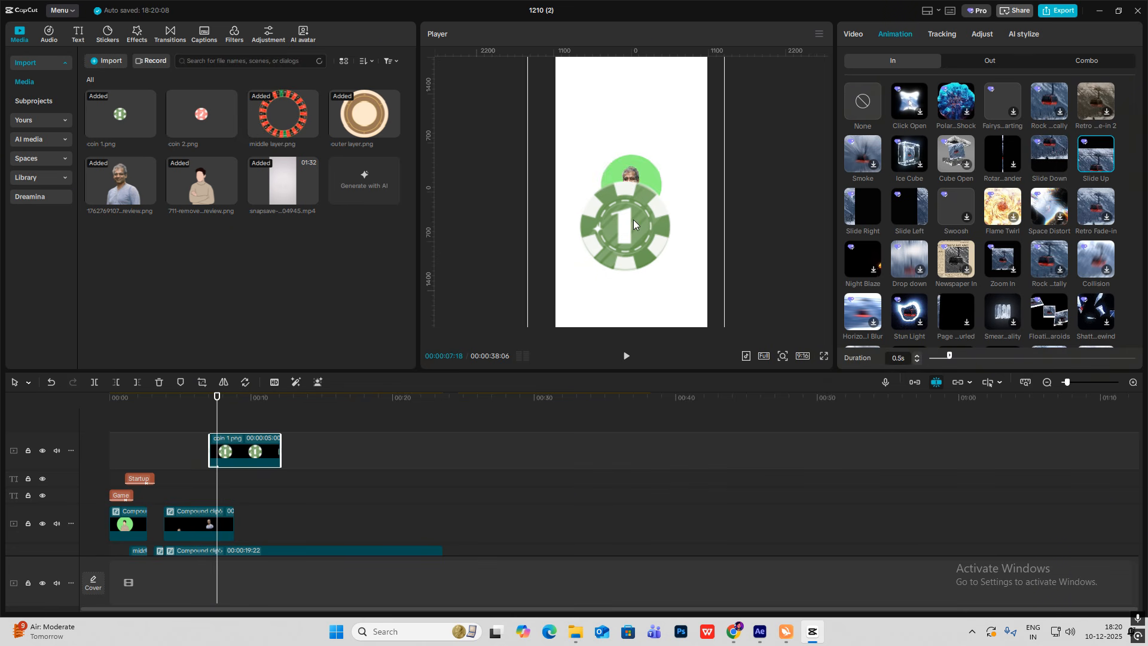
Scale coin 1 to 56% and place it just below and to the left of the photo circle.
{"action": "left_click", "coordinate": [853, 34]}
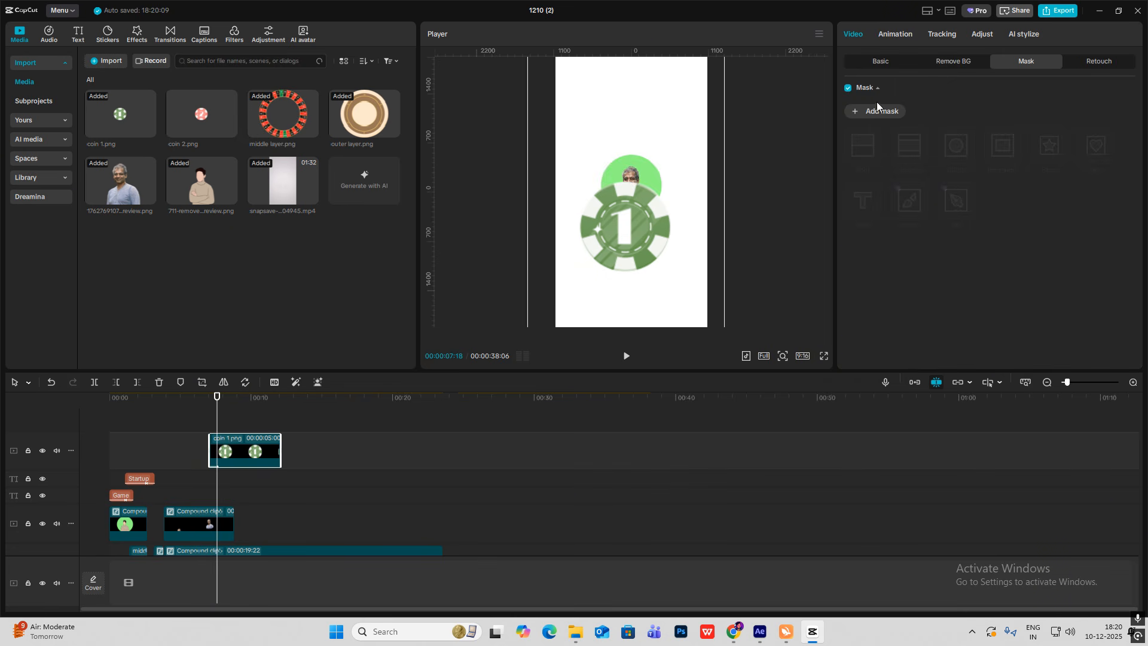
{"action": "left_click", "coordinate": [885, 62]}
{"action": "left_click_drag", "start_coordinate": [901, 124], "coordinate": [872, 124]}
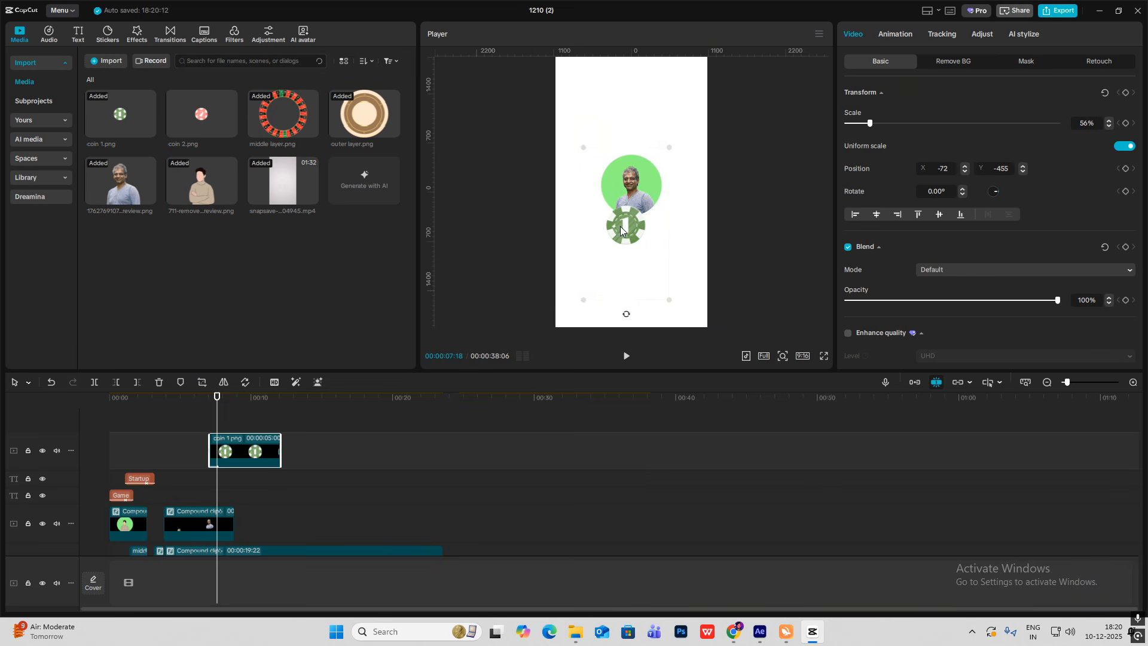
{"action": "left_click_drag", "start_coordinate": [620, 226], "coordinate": [605, 236]}
Add coin 2.png above coin 1 at about 8 seconds, below and right of the circle, with the Slide Up in-animation.
{"action": "left_click_drag", "start_coordinate": [203, 127], "coordinate": [227, 428]}
{"action": "left_click", "coordinate": [896, 34]}
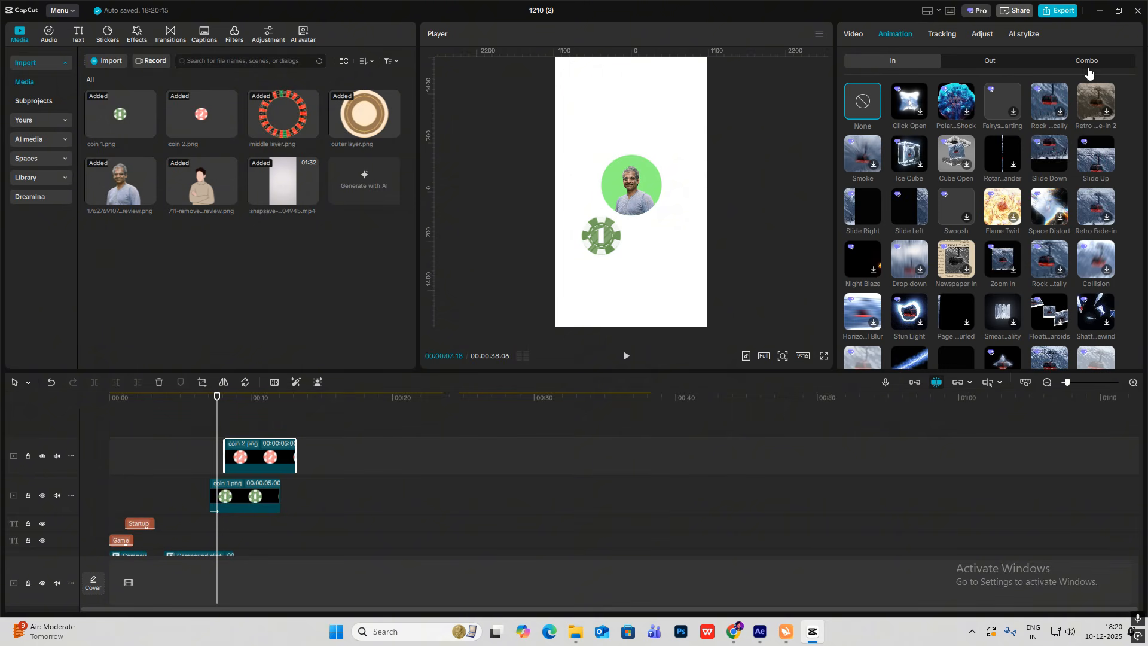
{"action": "left_click", "coordinate": [1090, 161]}
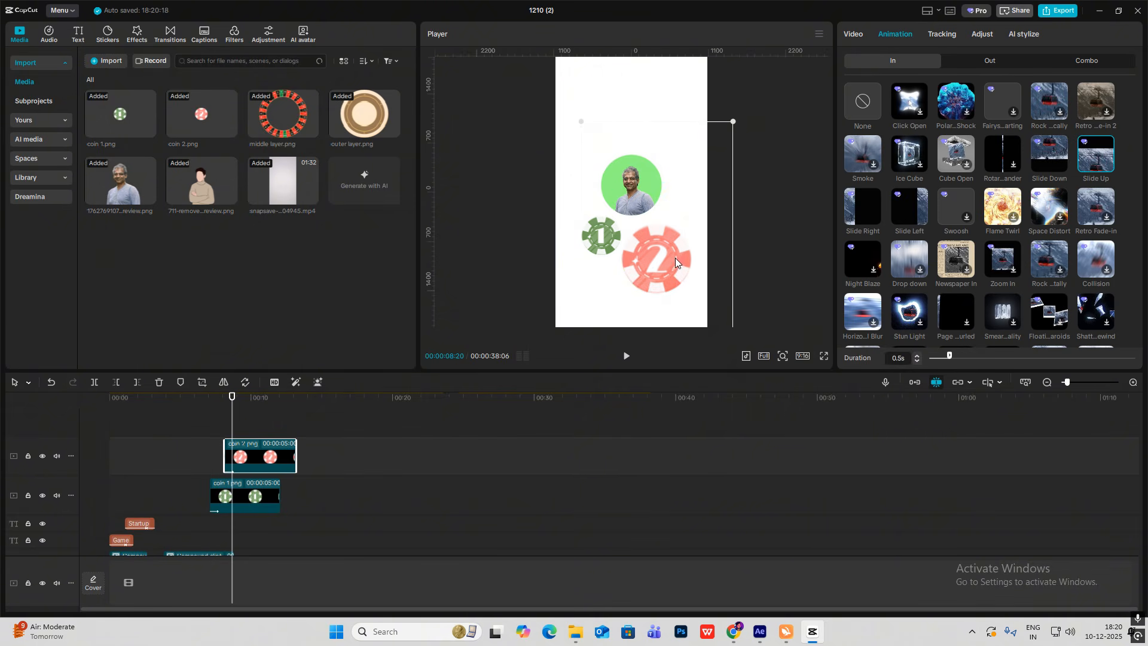
Preview the coins' entrances, then lengthen coin 2's Slide Up animation and set coin 1's Slide Up duration to 1.0 s.
{"action": "left_click", "coordinate": [205, 437]}
{"action": "left_click", "coordinate": [200, 439]}
{"action": "key", "text": "space"}
{"action": "left_click", "coordinate": [235, 456]}
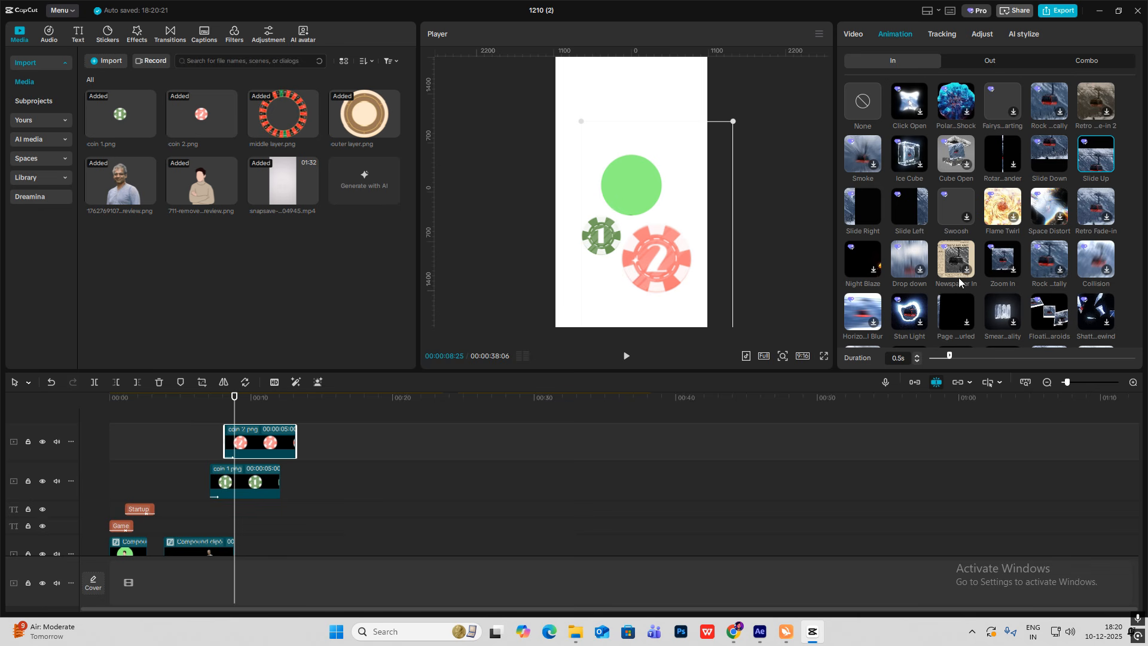
{"action": "left_click", "coordinate": [969, 357]}
{"action": "left_click", "coordinate": [263, 482]}
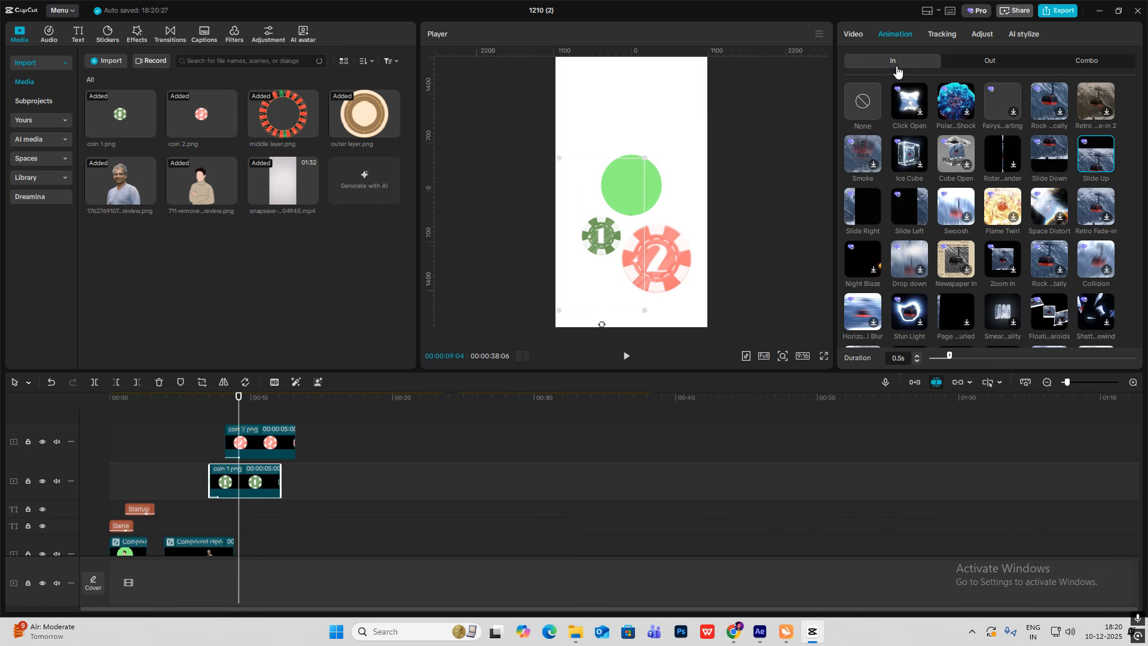
{"action": "left_click", "coordinate": [961, 358]}
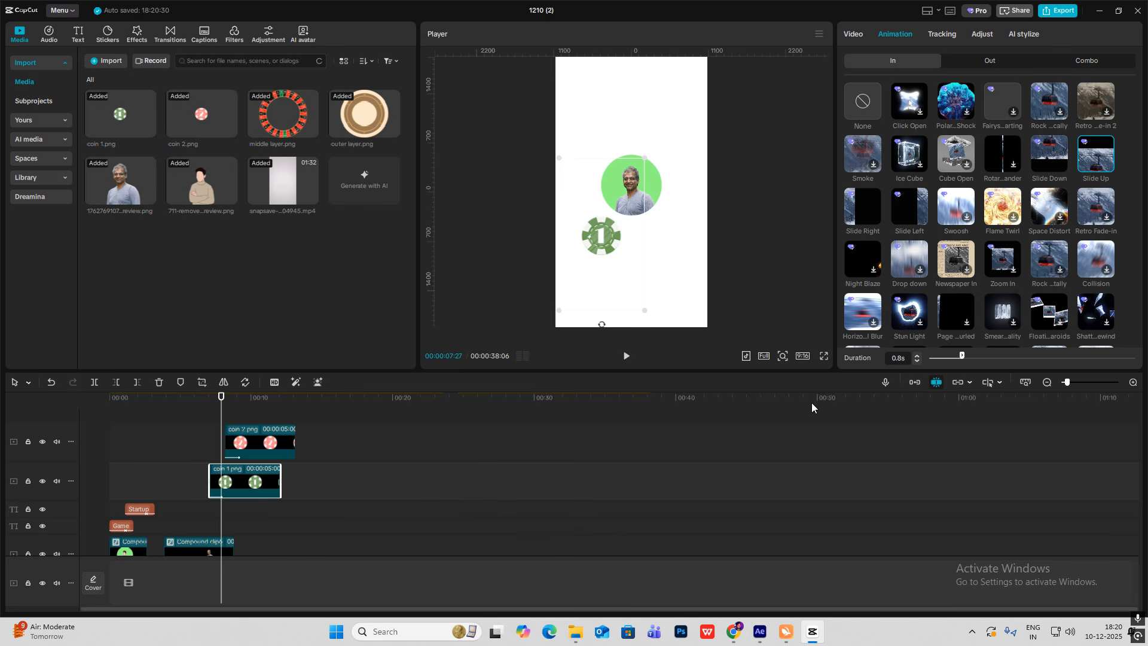
{"action": "left_click", "coordinate": [970, 358]}
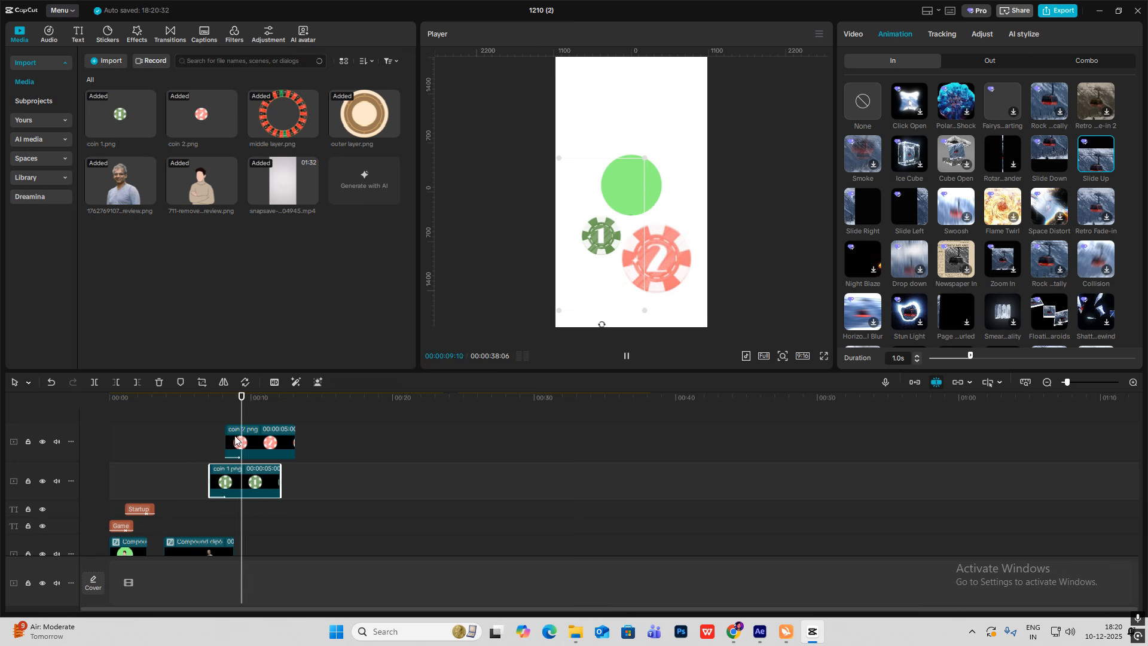
Move both coin clips earlier together so coin 1 starts shortly after the rising photo's clip begins, and replay the result.
{"action": "key", "text": "space"}
{"action": "left_click_drag", "start_coordinate": [303, 441], "coordinate": [204, 492]}
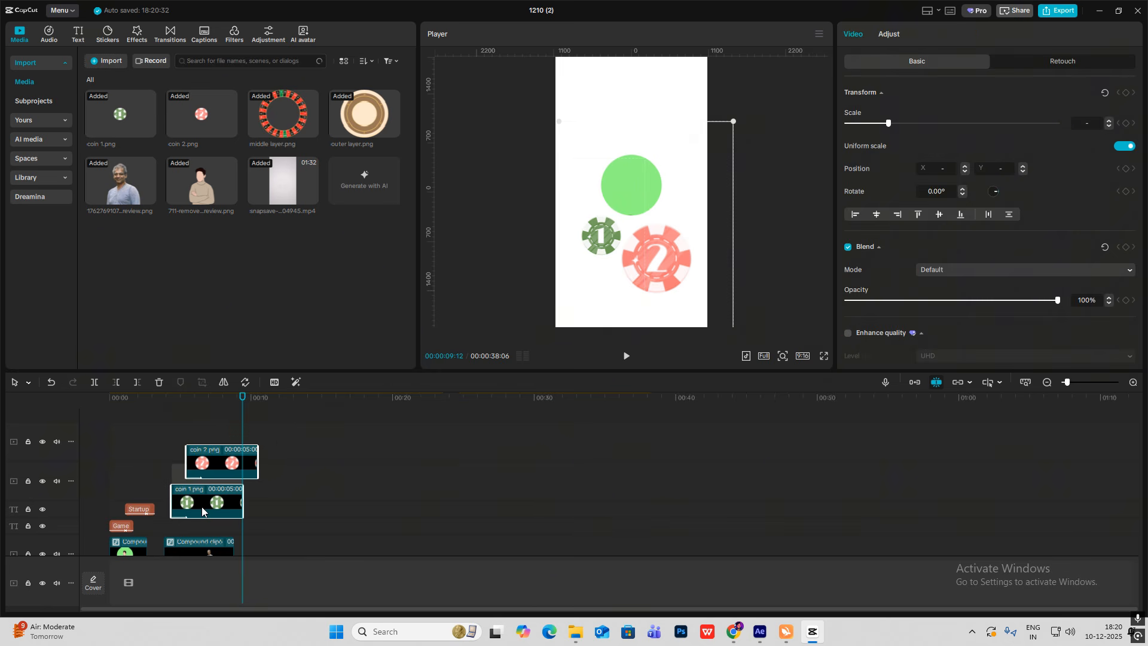
{"action": "left_click", "coordinate": [160, 469]}
{"action": "key", "text": "space"}
{"action": "scroll", "coordinate": [235, 458], "scroll_direction": "down", "scroll_amount": 1}
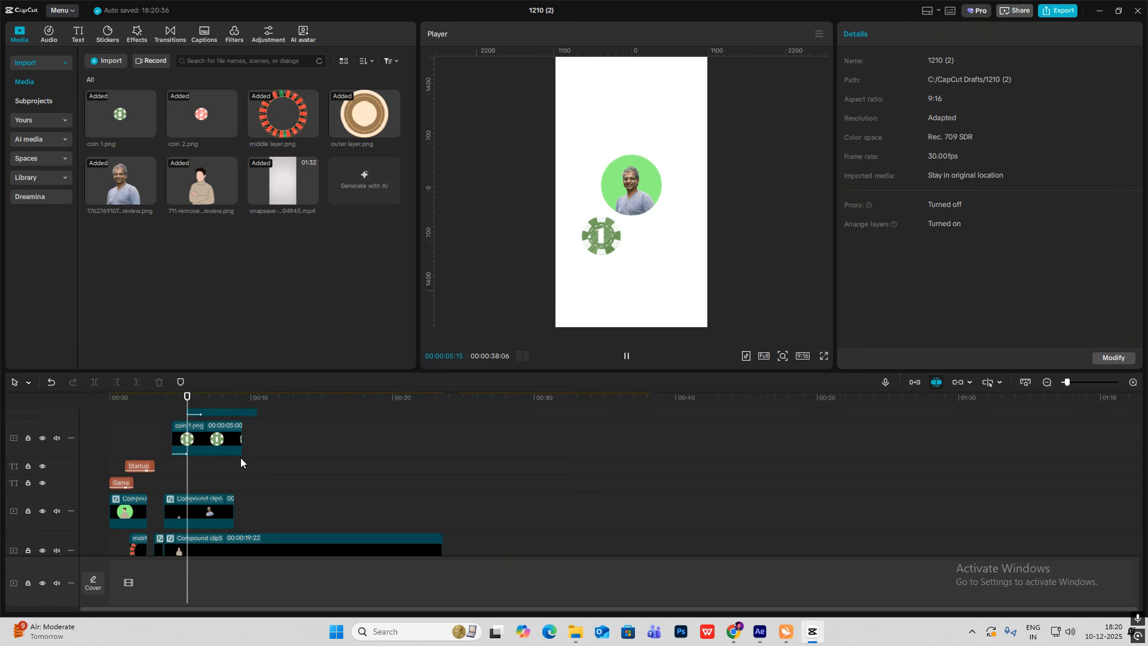
{"action": "key", "text": "space"}
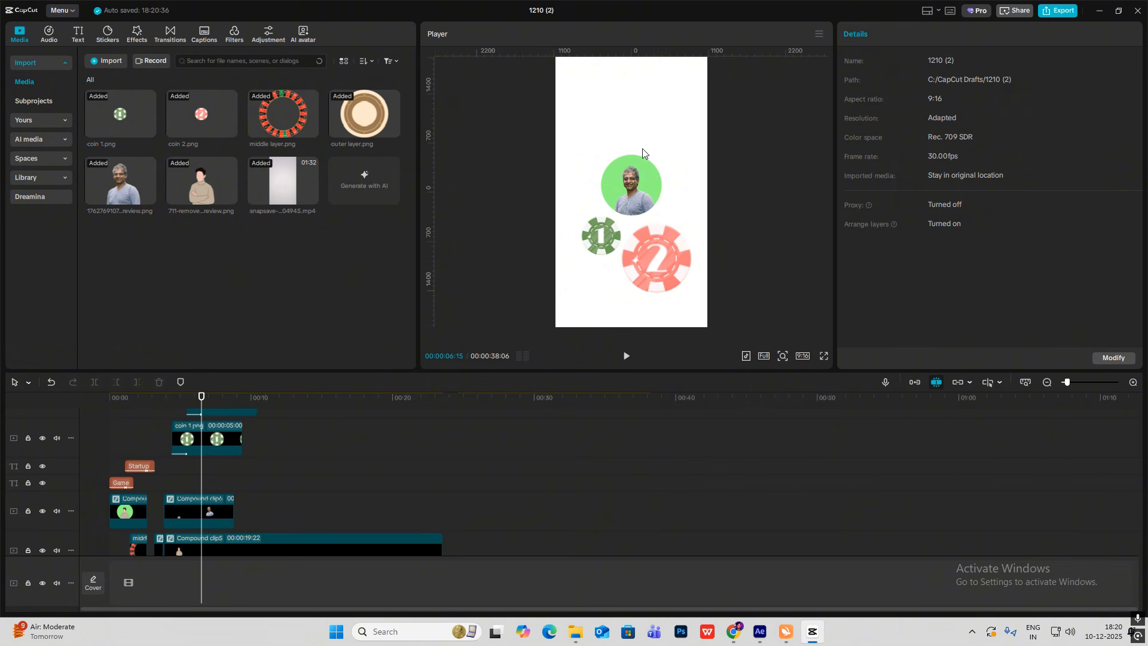
{"action": "left_click", "coordinate": [181, 474]}
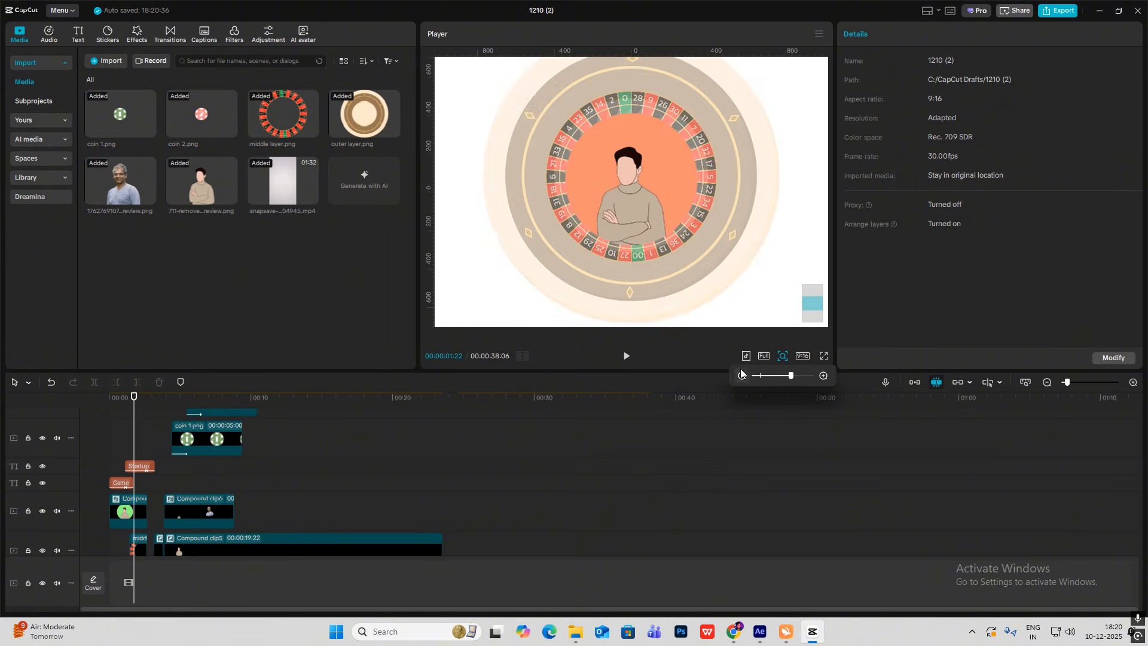